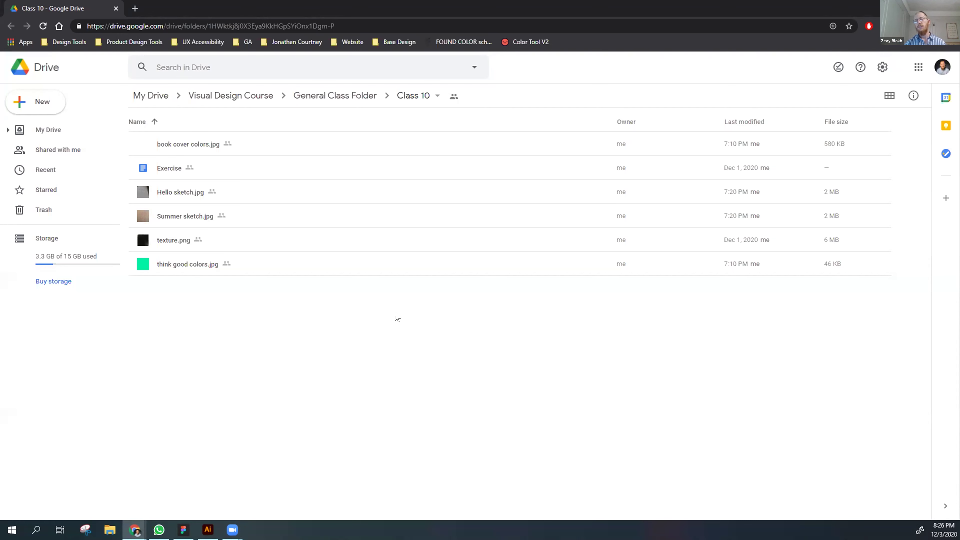
Download Hello sketch.jpg from the Class 10 folder.
{"action": "right_click", "coordinate": [332, 197]}
{"action": "left_click", "coordinate": [195, 366]}
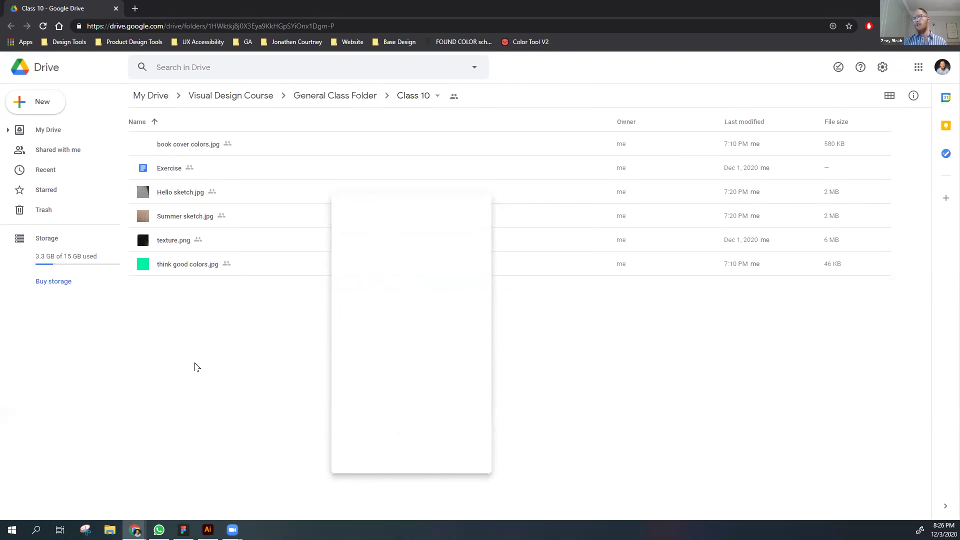
{"action": "right_click", "coordinate": [298, 189]}
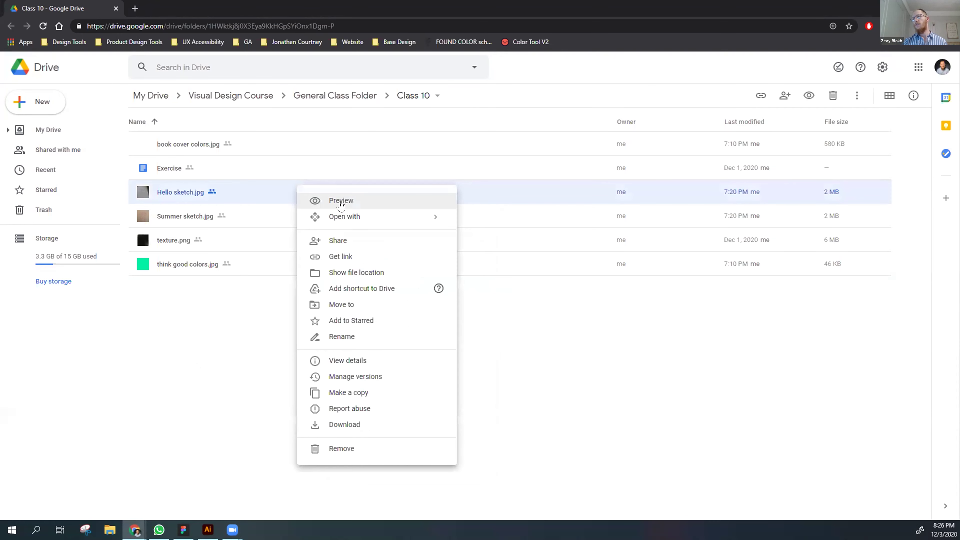
{"action": "mouse_move", "coordinate": [350, 216]}
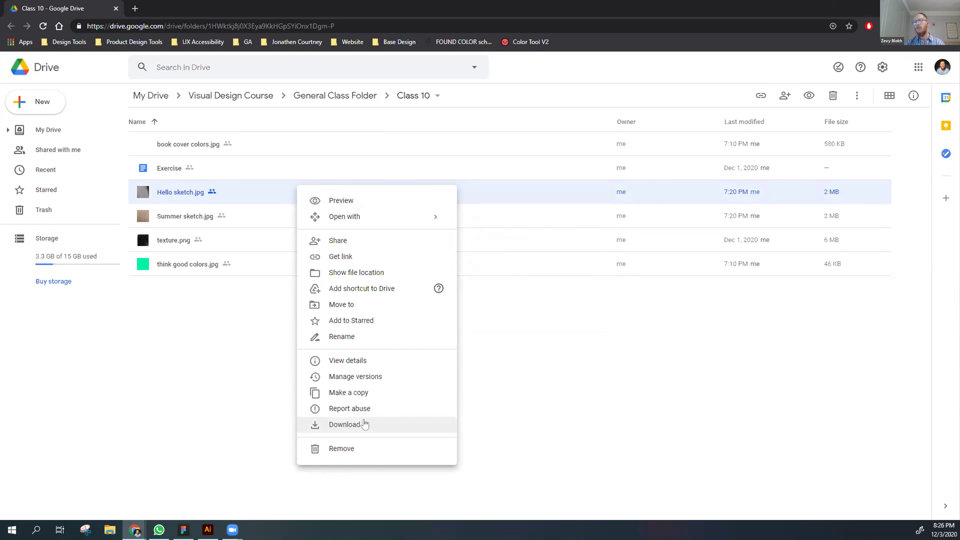
{"action": "left_click", "coordinate": [365, 424]}
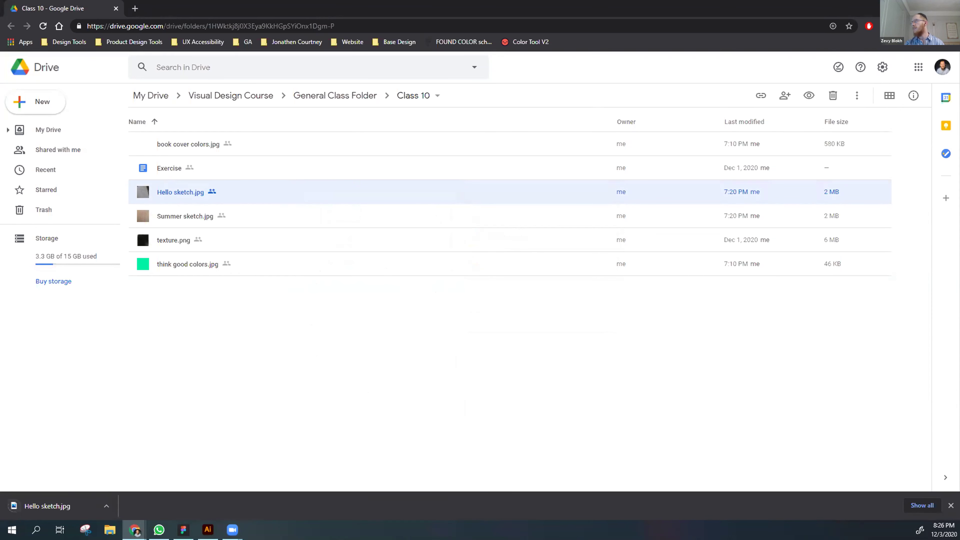
Switch to Illustrator, maximize its window, and start a new document from the Letter print preset.
{"action": "key", "text": "super+d"}
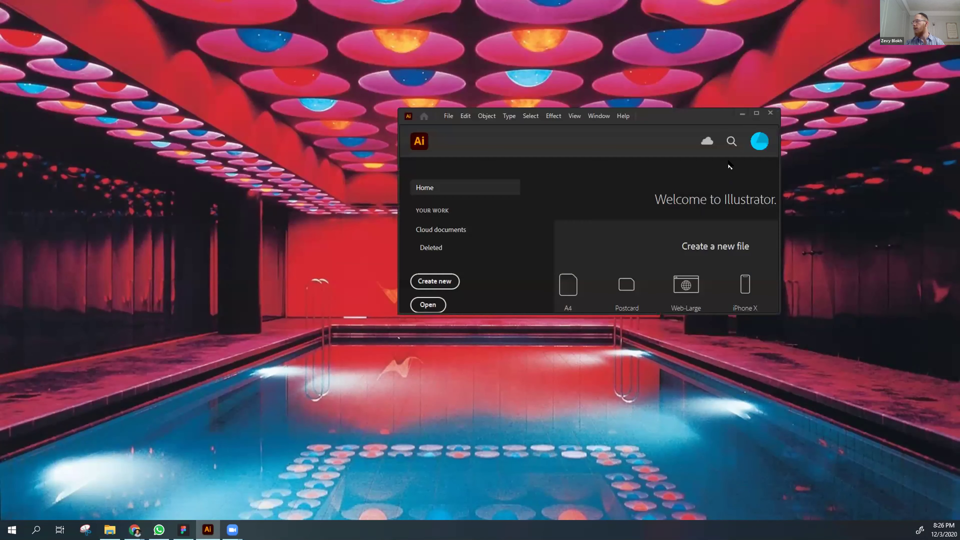
{"action": "left_click", "coordinate": [755, 115]}
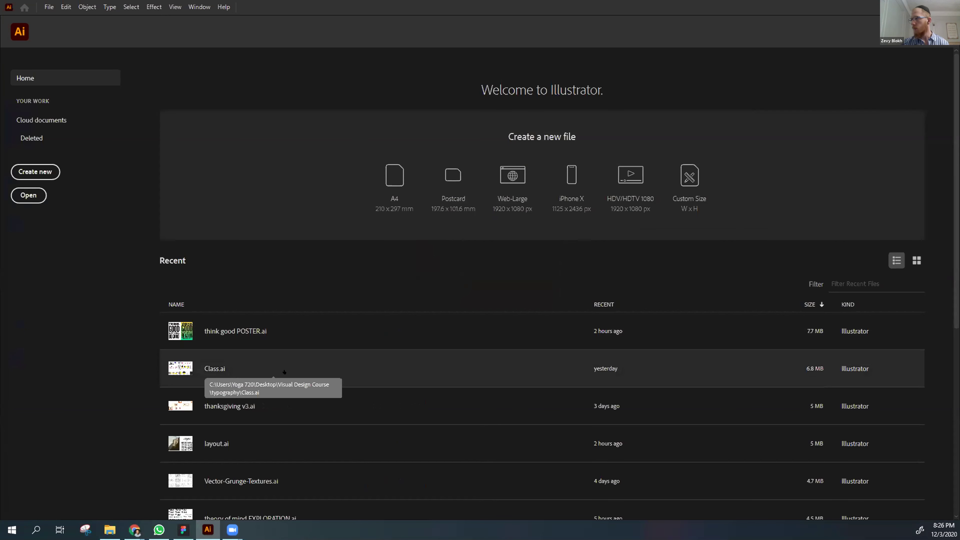
{"action": "left_click", "coordinate": [44, 166]}
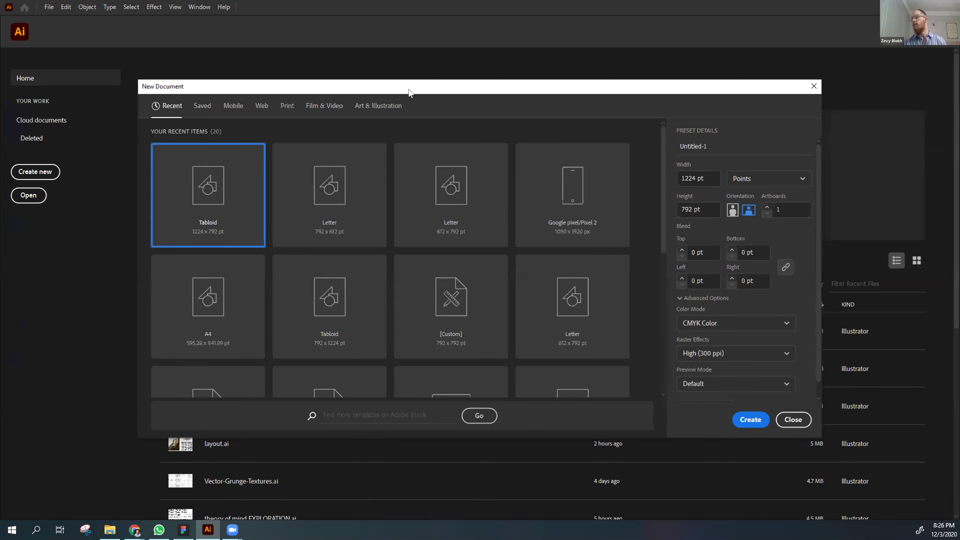
{"action": "left_click_drag", "start_coordinate": [408, 93], "coordinate": [396, 89]}
{"action": "left_click", "coordinate": [324, 174]}
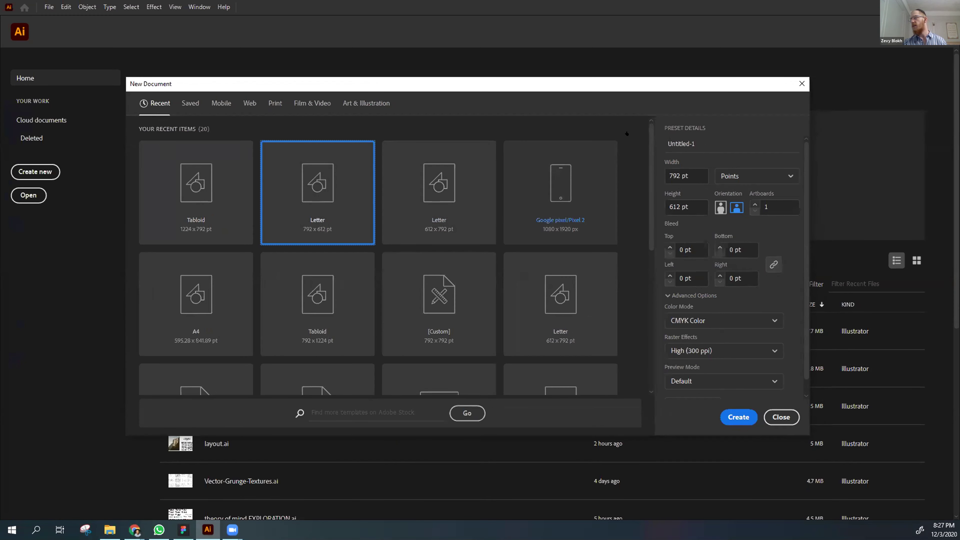
{"action": "left_click", "coordinate": [270, 102]}
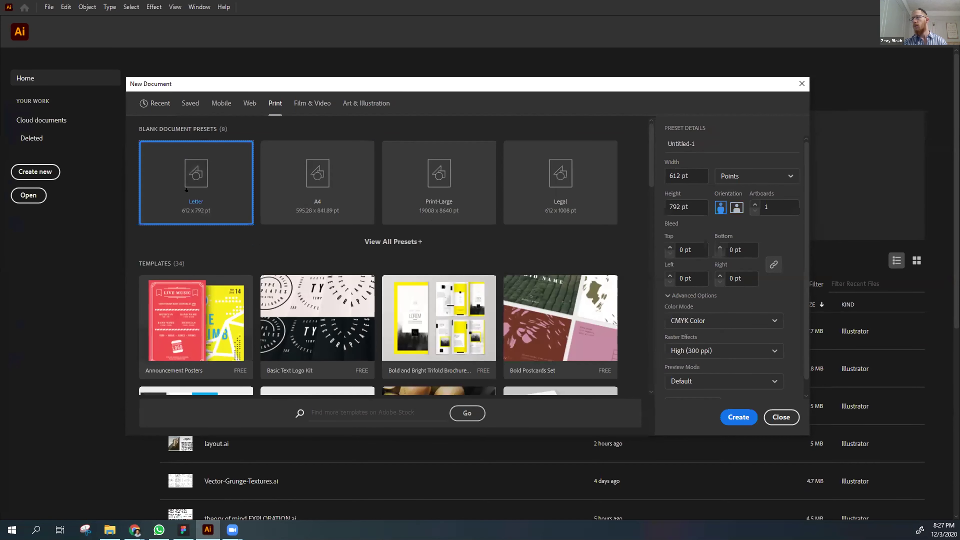
Name the new document "Hello sketch".
{"action": "left_click", "coordinate": [697, 140]}
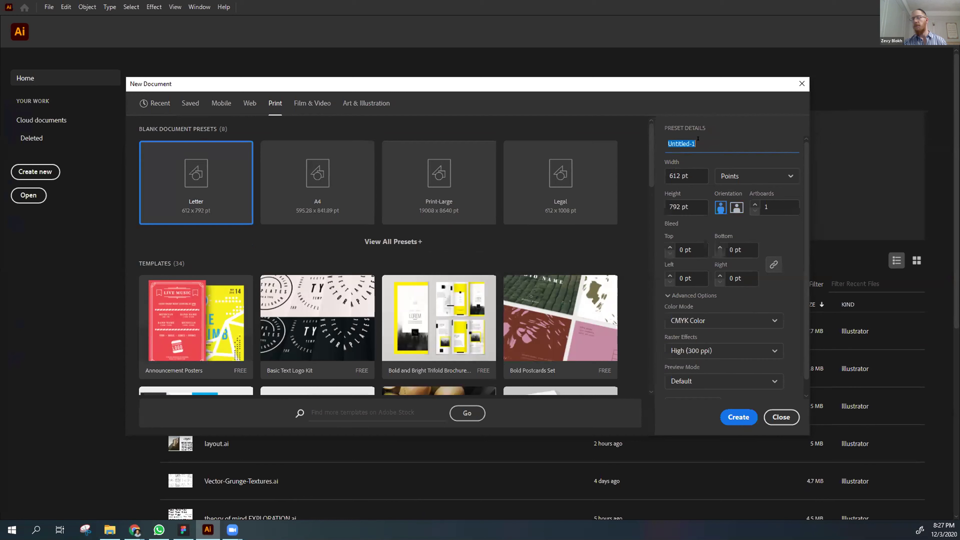
{"action": "type", "text": "Hell"}
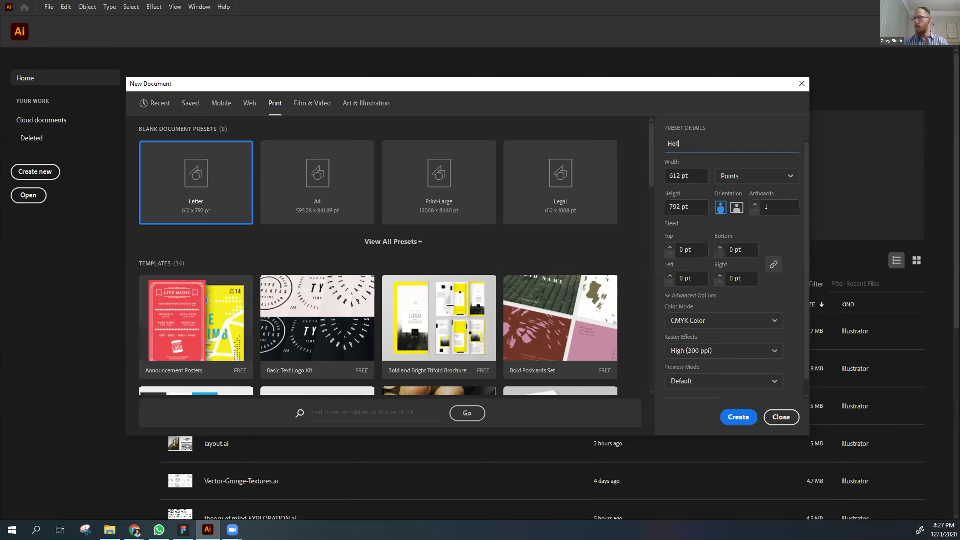
{"action": "type", "text": "o "}
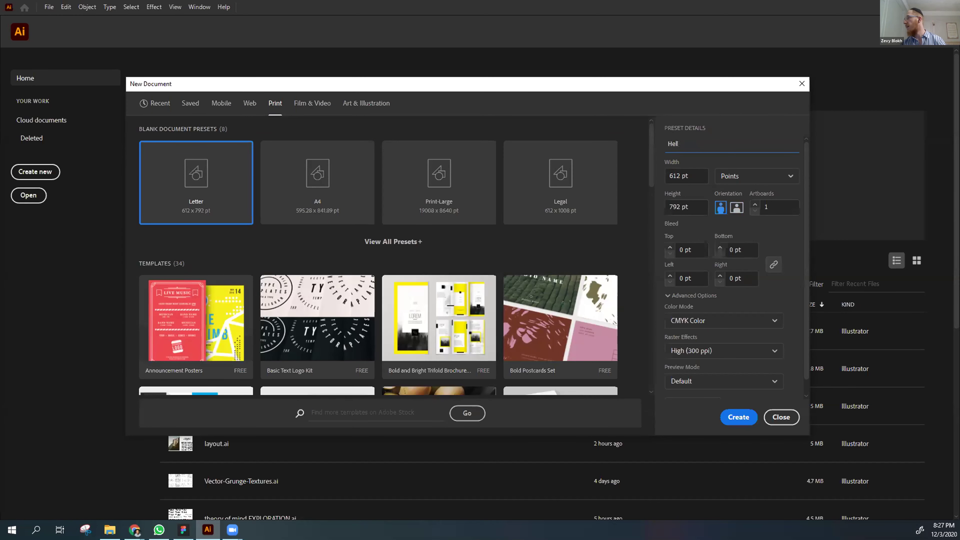
{"action": "type", "text": "sketch"}
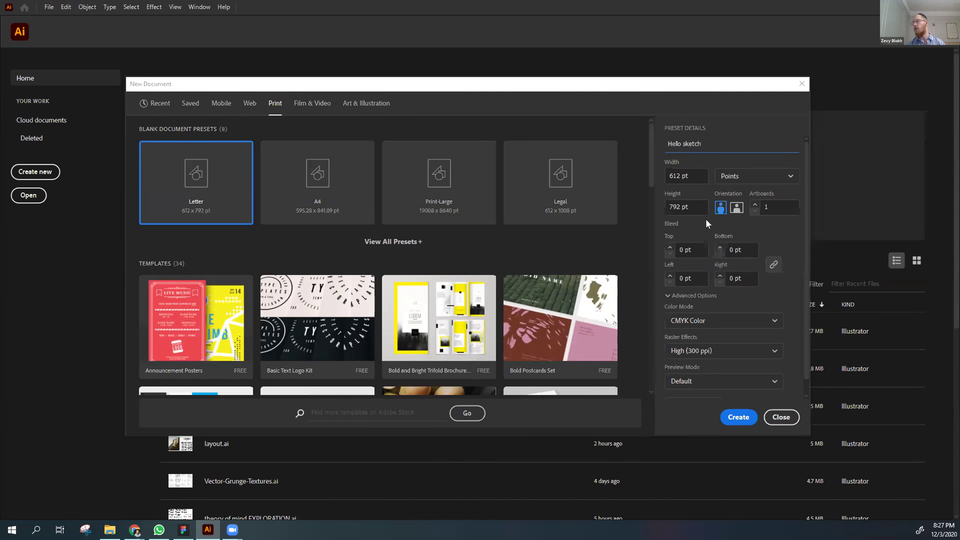
Set the new document to landscape orientation, keep the CMYK color mode, and create it.
{"action": "left_click", "coordinate": [735, 207]}
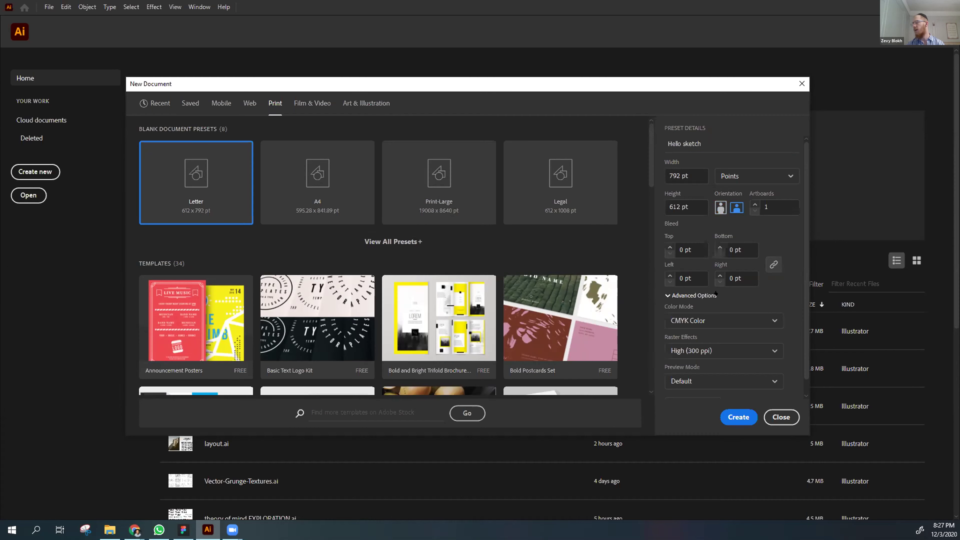
{"action": "scroll", "coordinate": [715, 293], "scroll_direction": "down", "scroll_amount": 1}
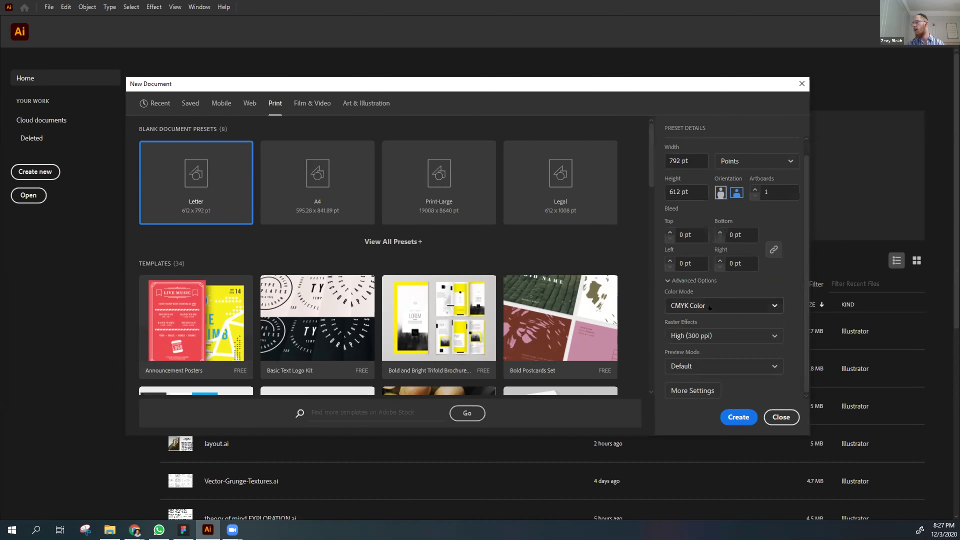
{"action": "left_click", "coordinate": [678, 308]}
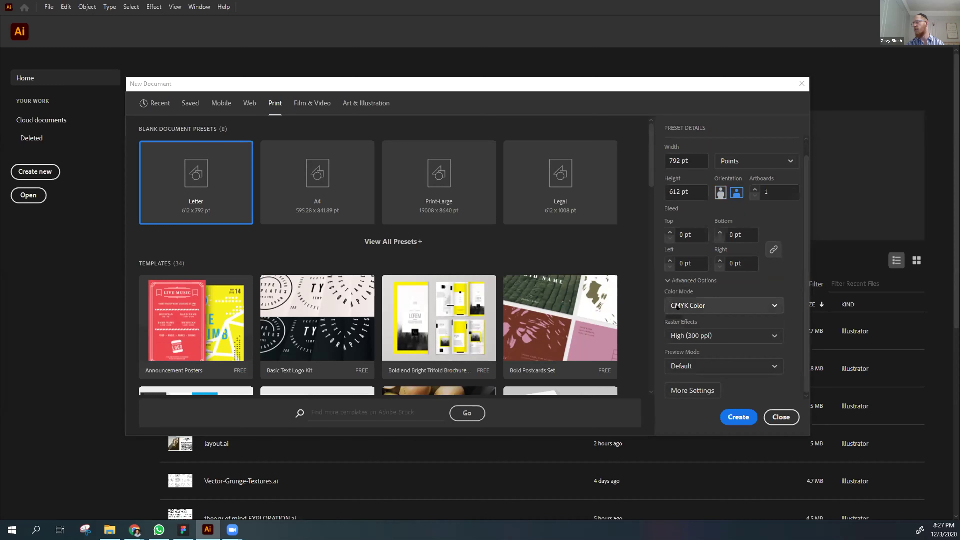
{"action": "left_click", "coordinate": [685, 308]}
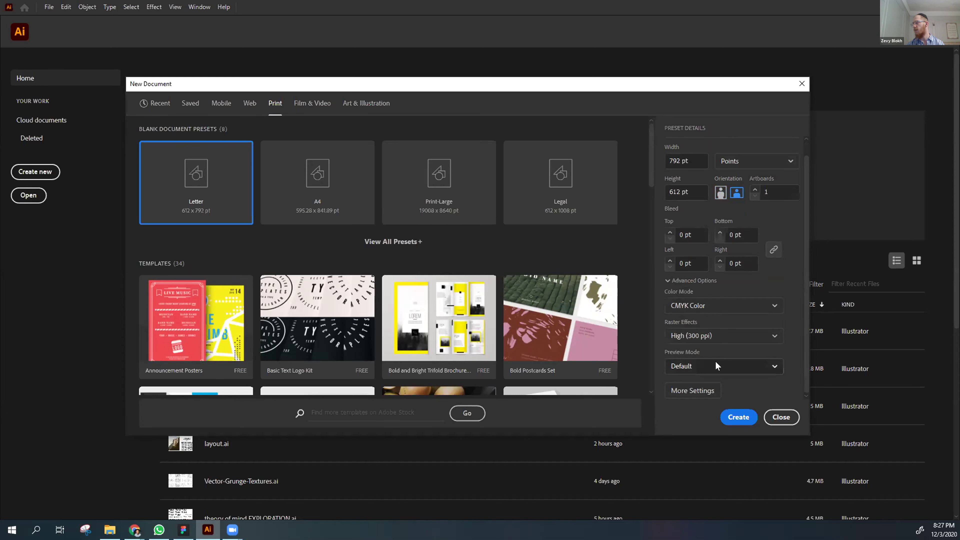
{"action": "scroll", "coordinate": [717, 365], "scroll_direction": "up", "scroll_amount": 1}
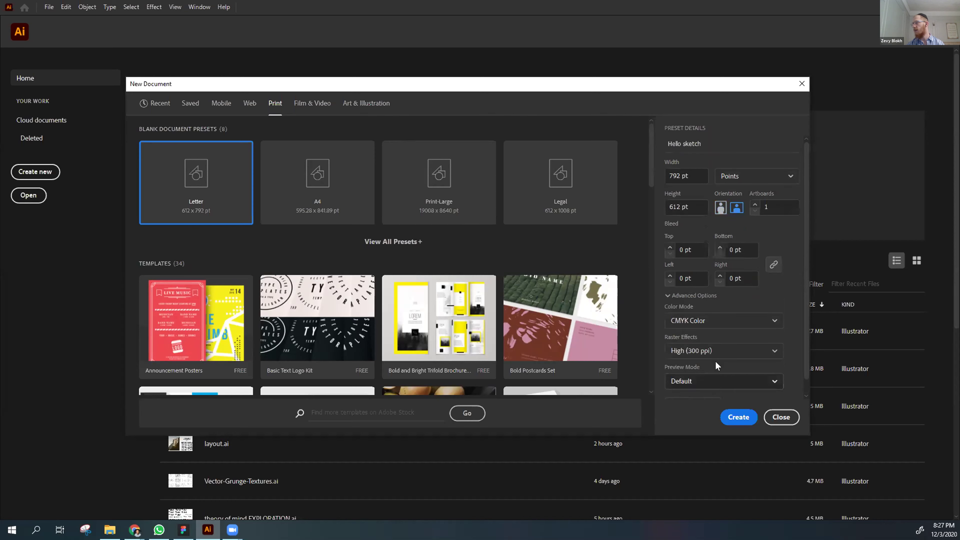
{"action": "left_click", "coordinate": [732, 418]}
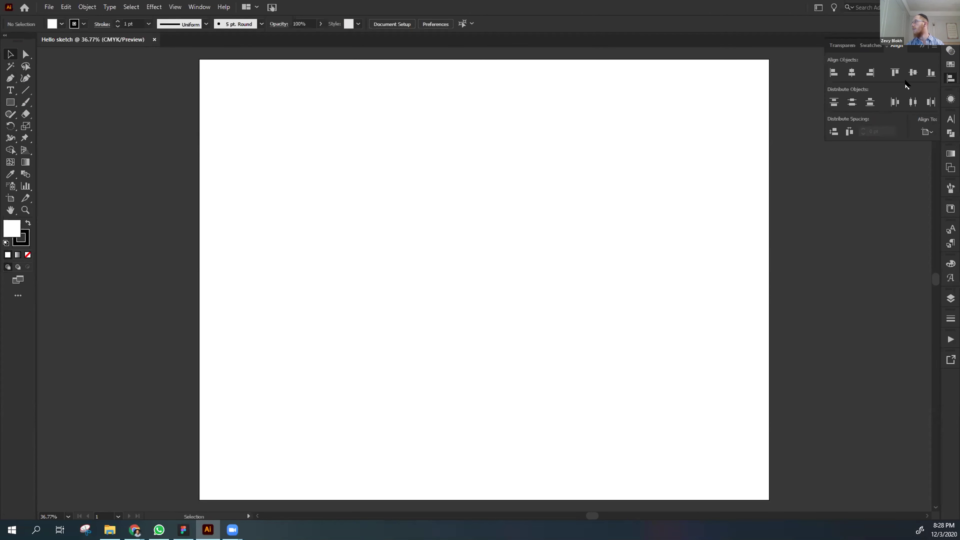
Collapse the Align panel and place Hello sketch.jpg from Downloads as a linked image about 416 by 555 pt on the artboard.
{"action": "left_click", "coordinate": [922, 46]}
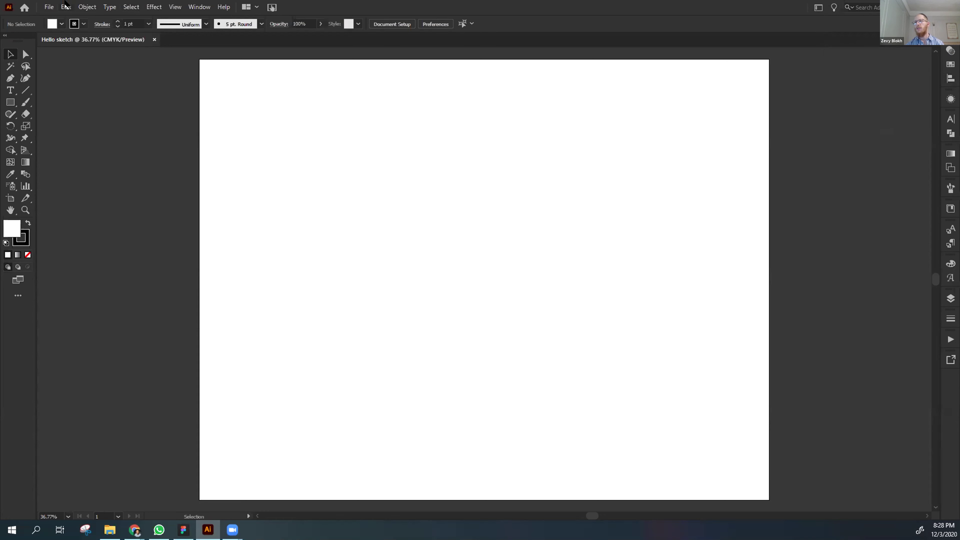
{"action": "left_click", "coordinate": [49, 7]}
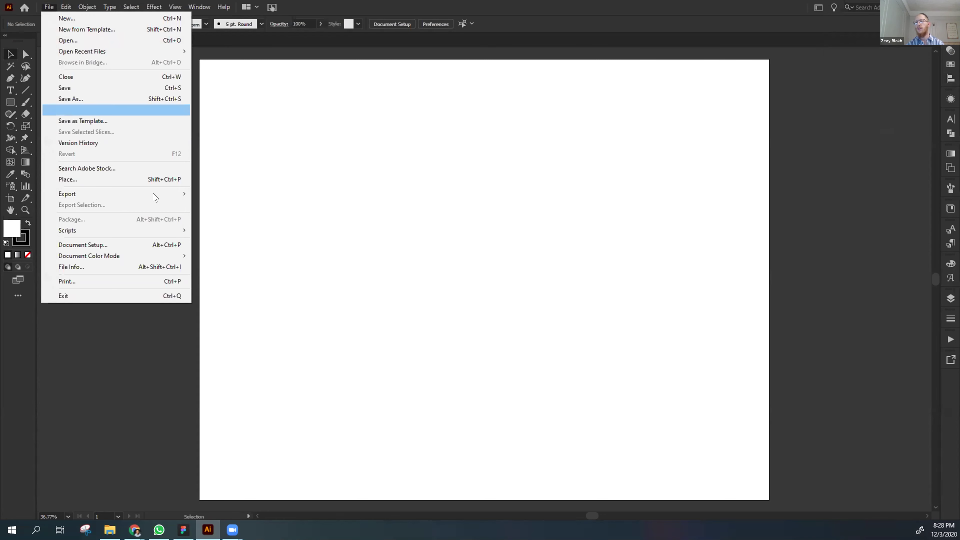
{"action": "left_click", "coordinate": [133, 180]}
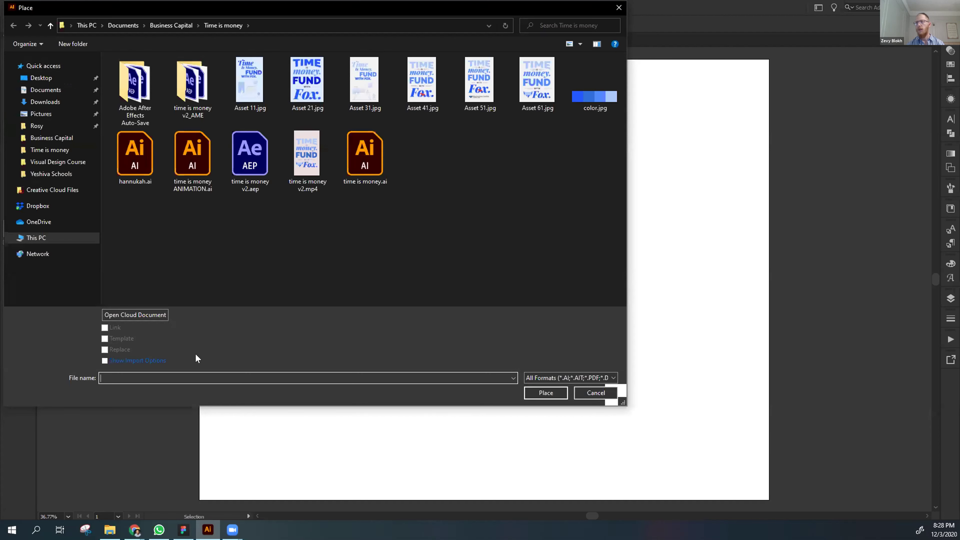
{"action": "left_click", "coordinate": [73, 98]}
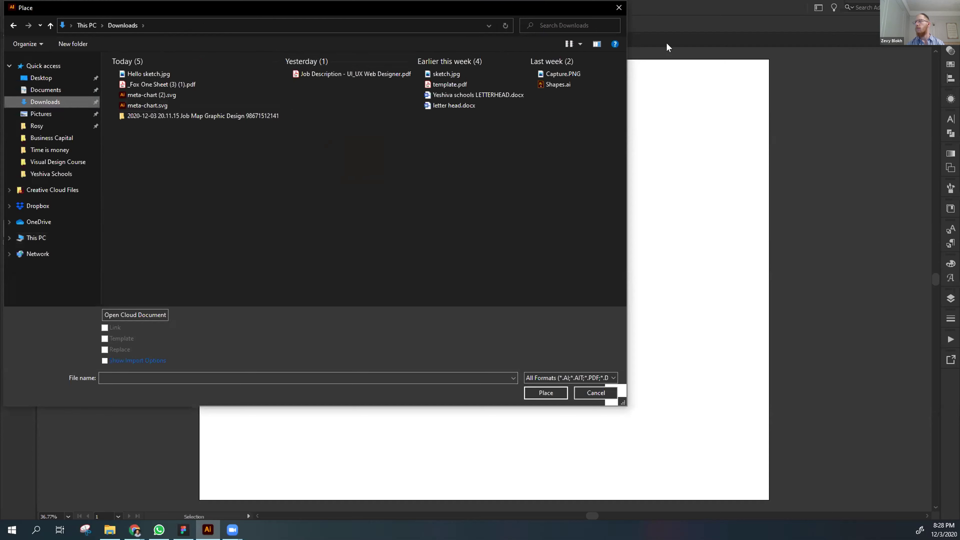
{"action": "left_click", "coordinate": [569, 44]}
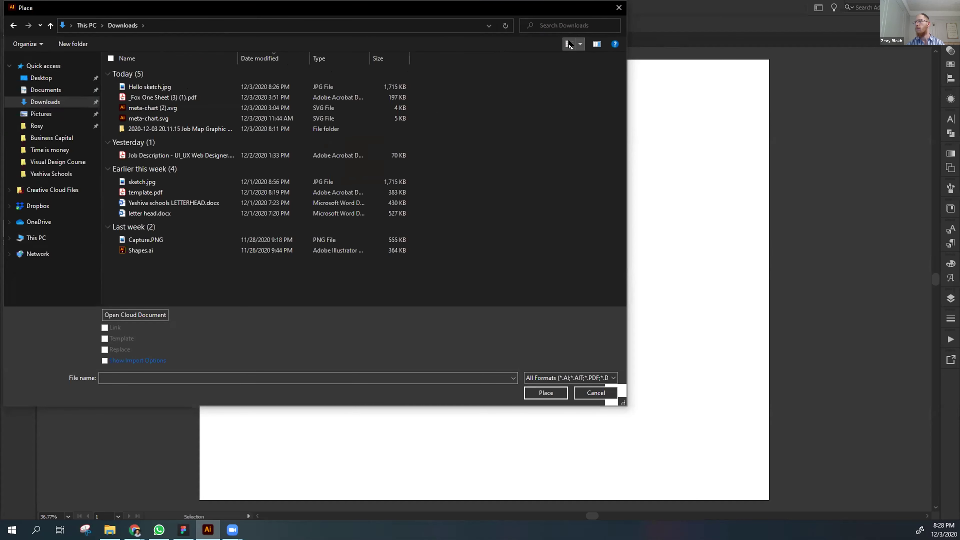
{"action": "left_click", "coordinate": [569, 44]}
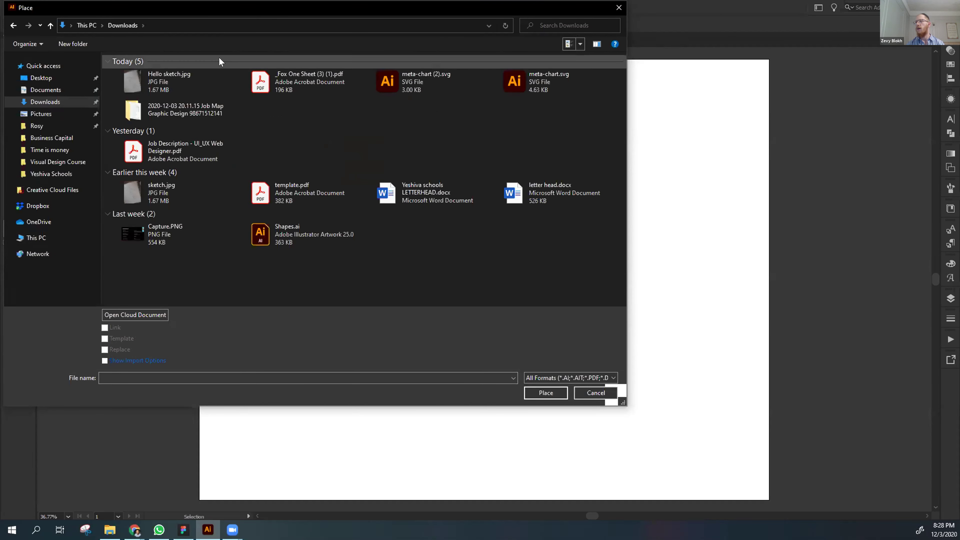
{"action": "left_click", "coordinate": [146, 76]}
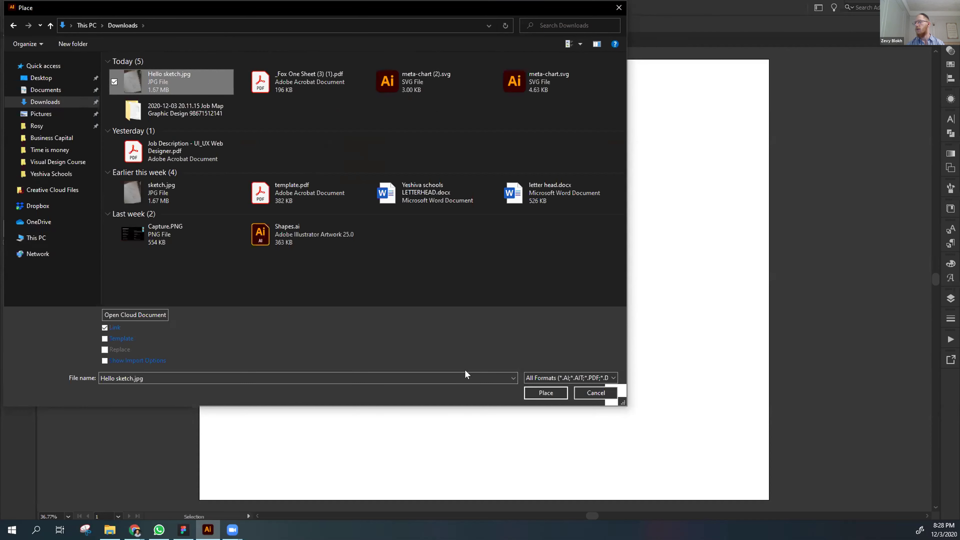
{"action": "left_click", "coordinate": [539, 394]}
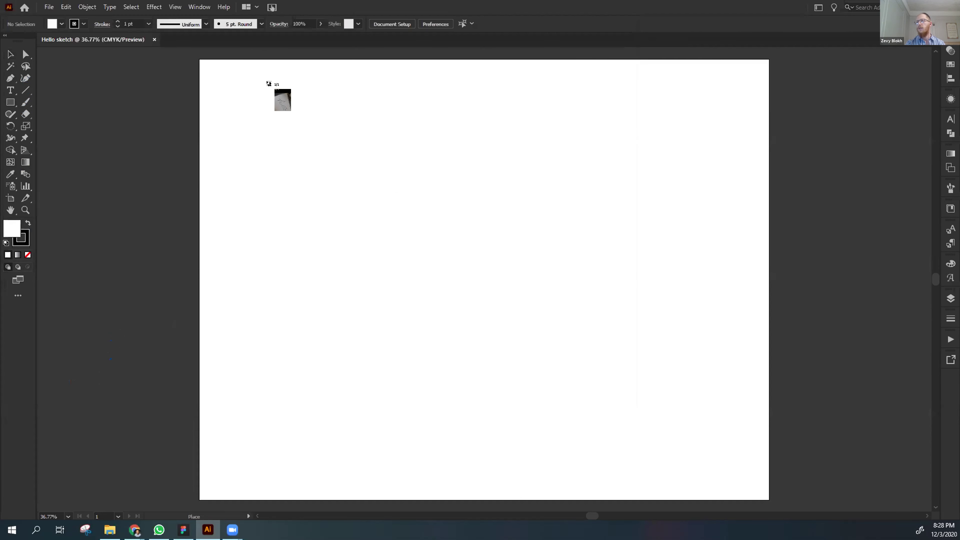
{"action": "mouse_move", "coordinate": [244, 75]}
{"action": "left_mouse_down"}
{"action": "mouse_move", "coordinate": [572, 436]}
{"action": "mouse_move", "coordinate": [679, 477]}
{"action": "left_mouse_up"}
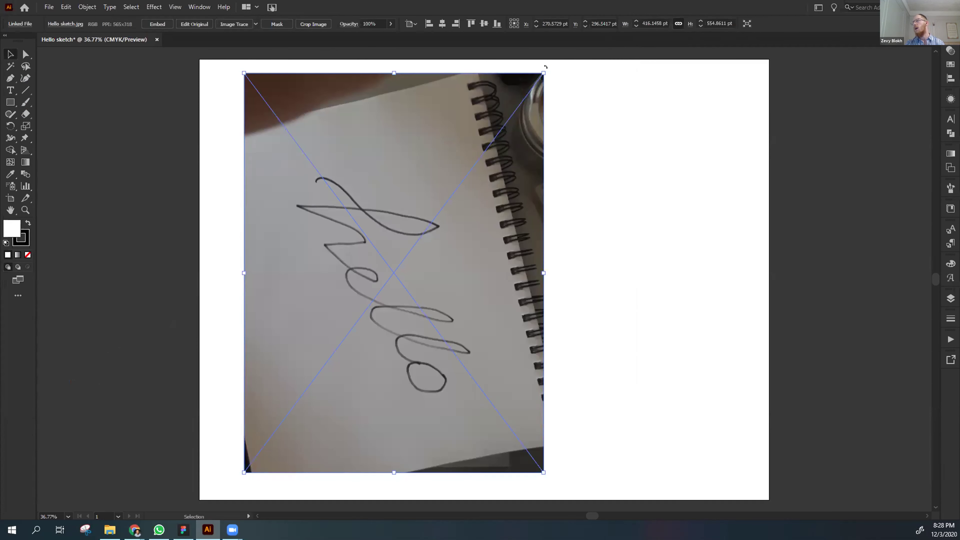
Rotate the placed sketch 90° counterclockwise so "hello" reads left to right, move it near the artboard's horizontal center, and deselect it.
{"action": "left_click_drag", "start_coordinate": [546, 66], "coordinate": [258, 167]}
{"action": "left_click_drag", "start_coordinate": [338, 229], "coordinate": [435, 197]}
{"action": "left_click", "coordinate": [210, 275]}
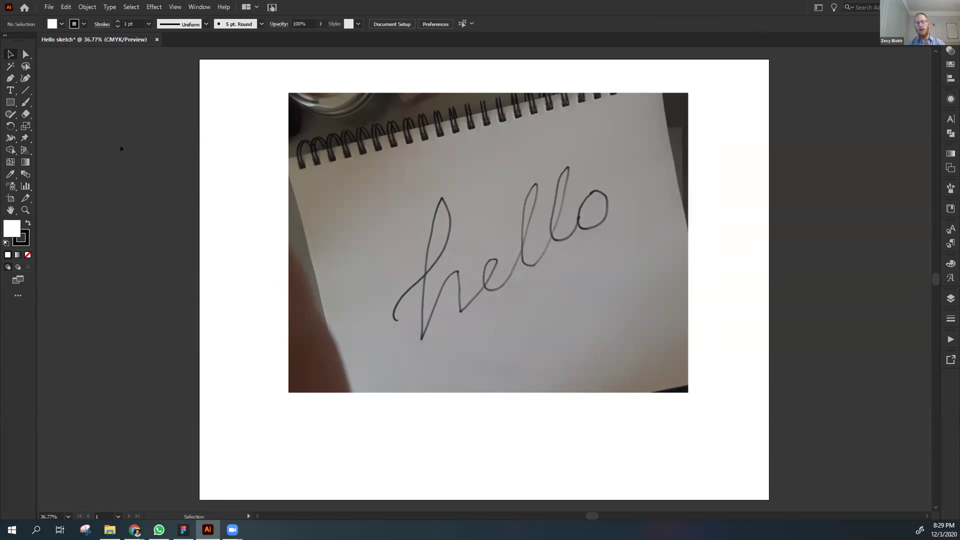
With the Artboard tool, switch Artboard 1 back and forth between portrait and landscape orientation, ending on portrait.
{"action": "key", "text": "ctrl"}
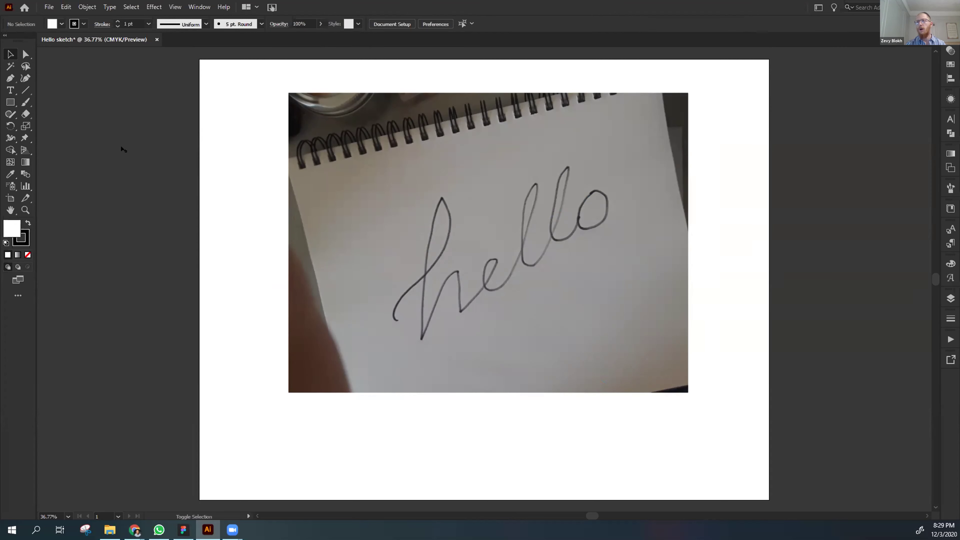
{"action": "key", "text": "shift+o"}
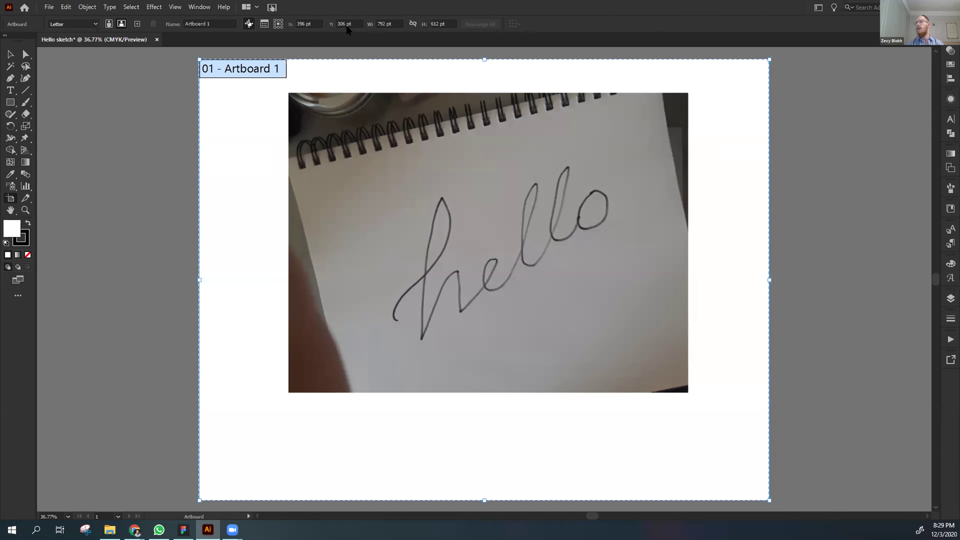
{"action": "left_click", "coordinate": [108, 25]}
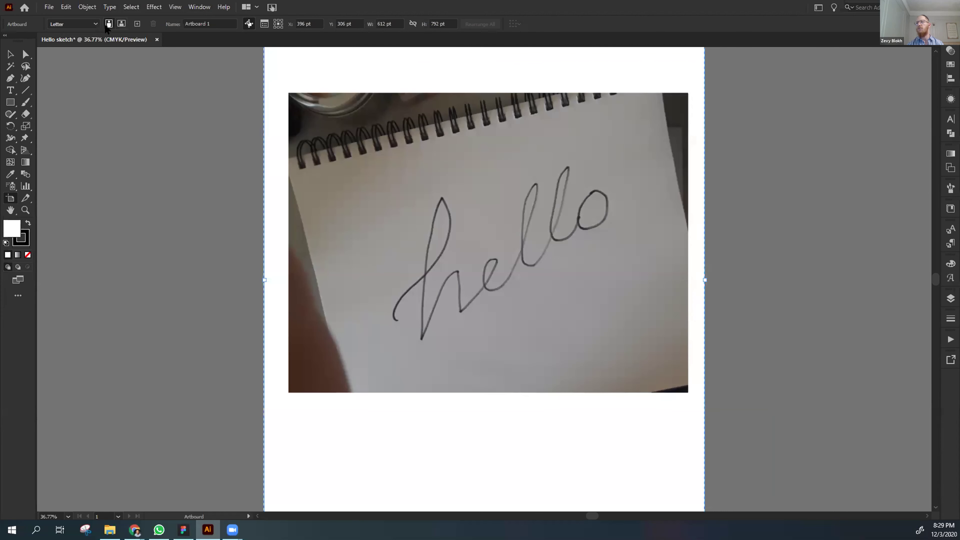
{"action": "left_click", "coordinate": [121, 25]}
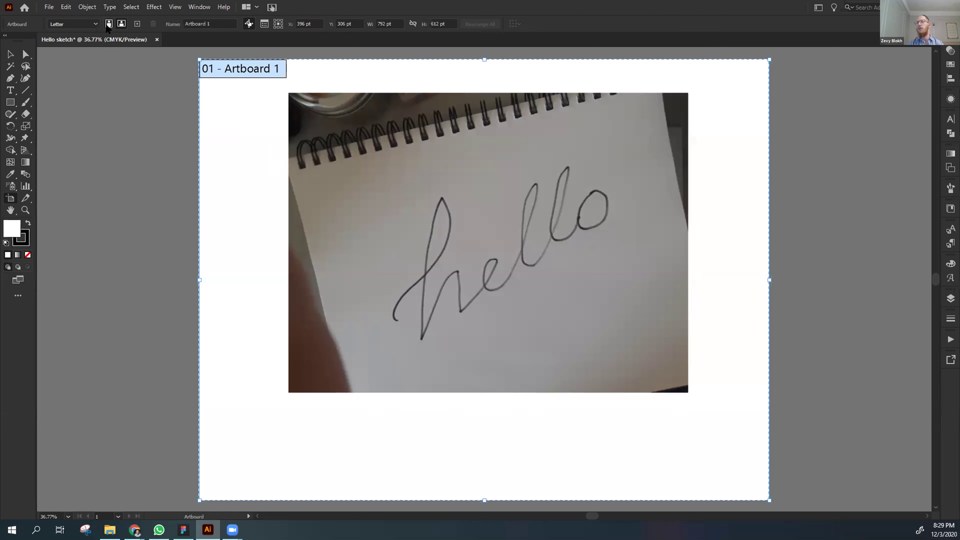
{"action": "left_click", "coordinate": [113, 25]}
{"action": "left_click", "coordinate": [121, 24]}
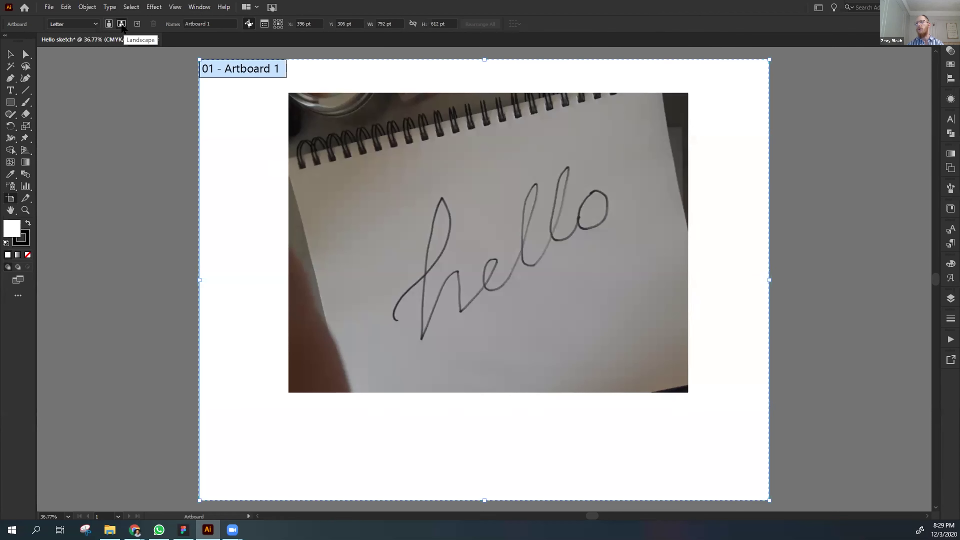
{"action": "left_click", "coordinate": [108, 24]}
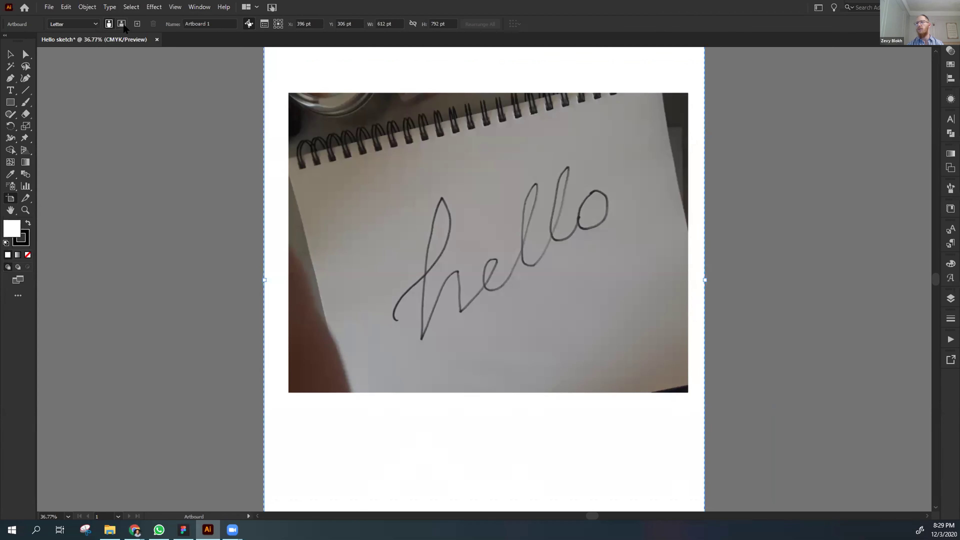
Toggle Artboard 1 between portrait and landscape, leave it in landscape orientation, exit artboard editing, and leave the sketch deselected.
{"action": "left_click", "coordinate": [121, 23]}
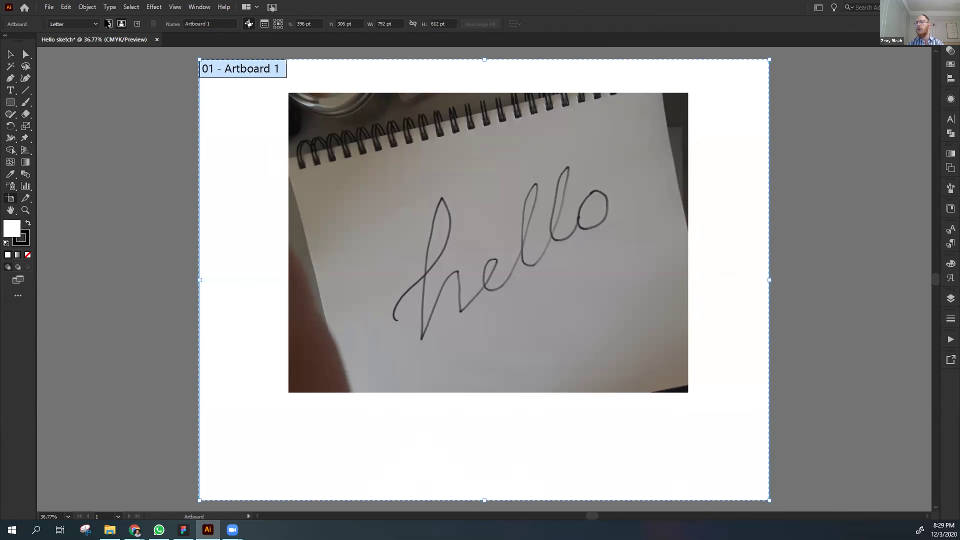
{"action": "left_click", "coordinate": [109, 24]}
{"action": "left_click", "coordinate": [121, 24]}
{"action": "key", "text": "Escape"}
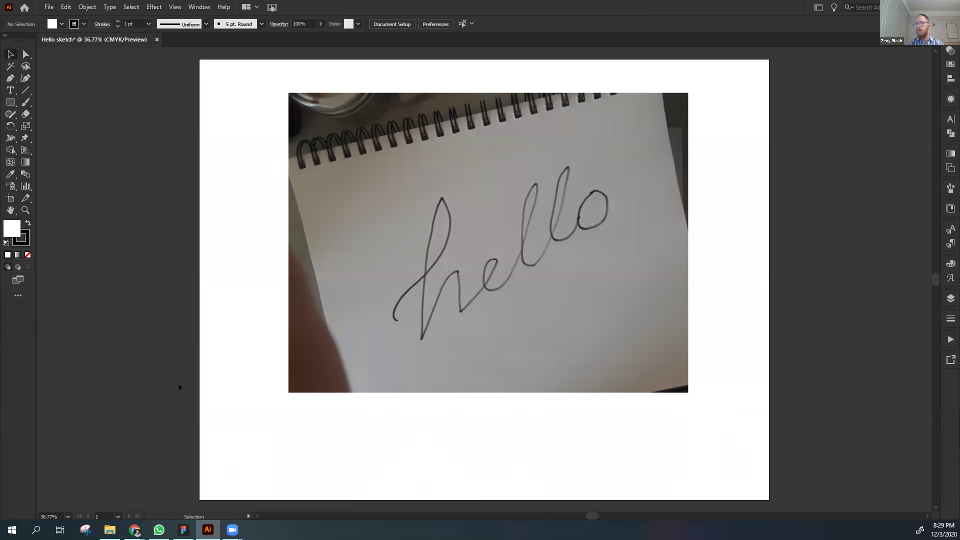
{"action": "left_click", "coordinate": [457, 273]}
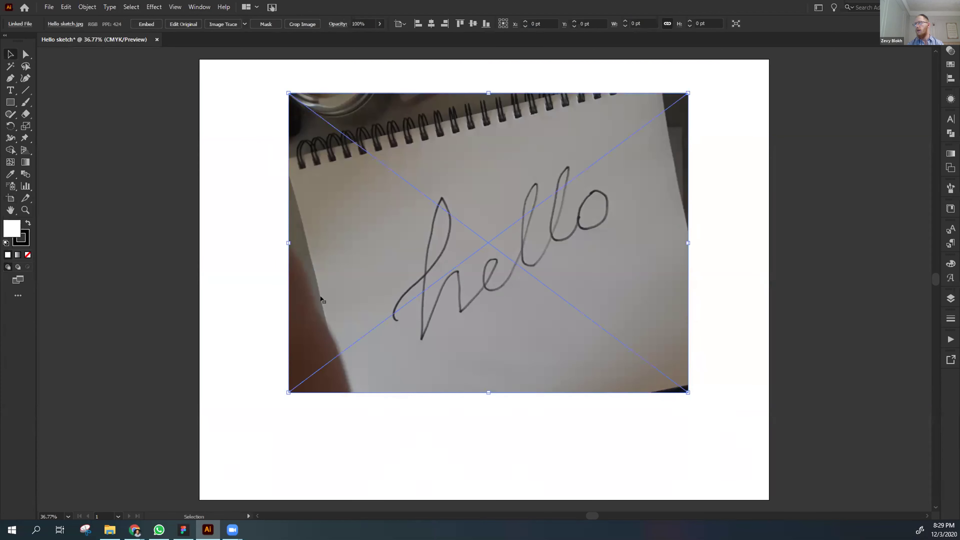
{"action": "left_click", "coordinate": [195, 319]}
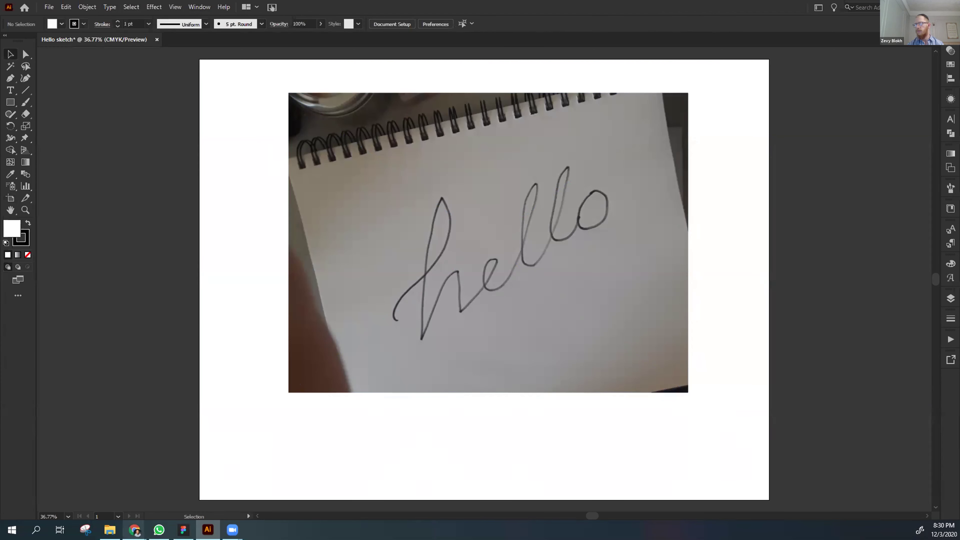
Switch to the Class 10 folder in Google Drive and examine the file actions available for Hello sketch.jpg.
{"action": "mouse_move", "coordinate": [135, 529]}
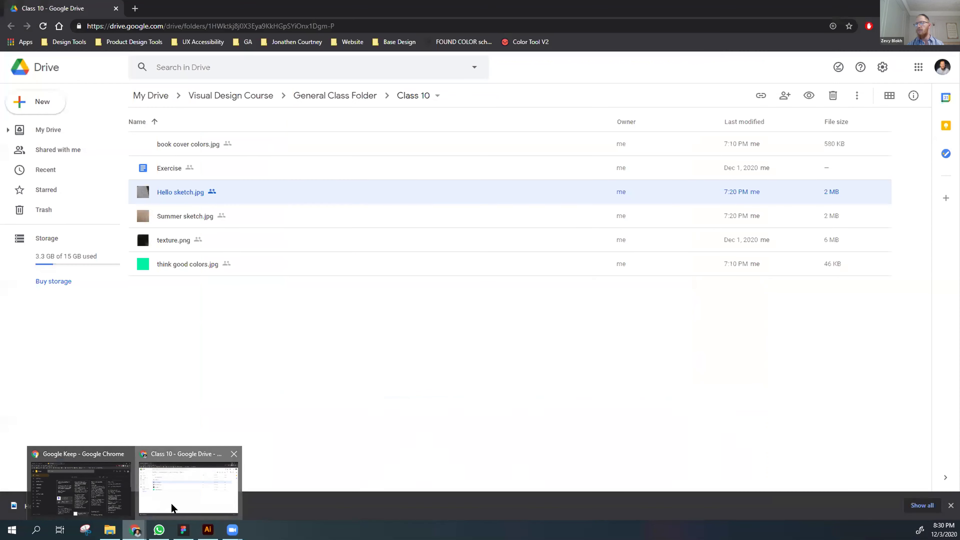
{"action": "left_click", "coordinate": [143, 505]}
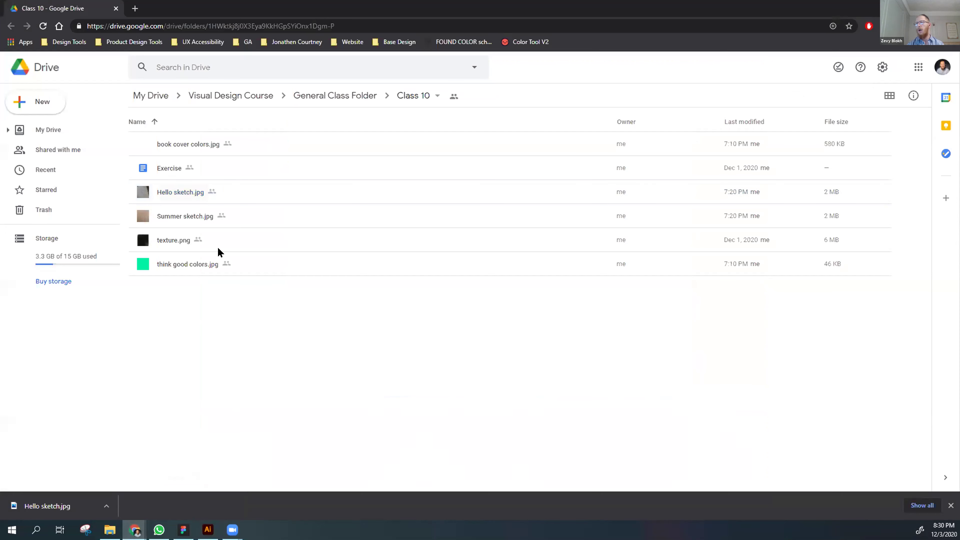
{"action": "right_click", "coordinate": [258, 187]}
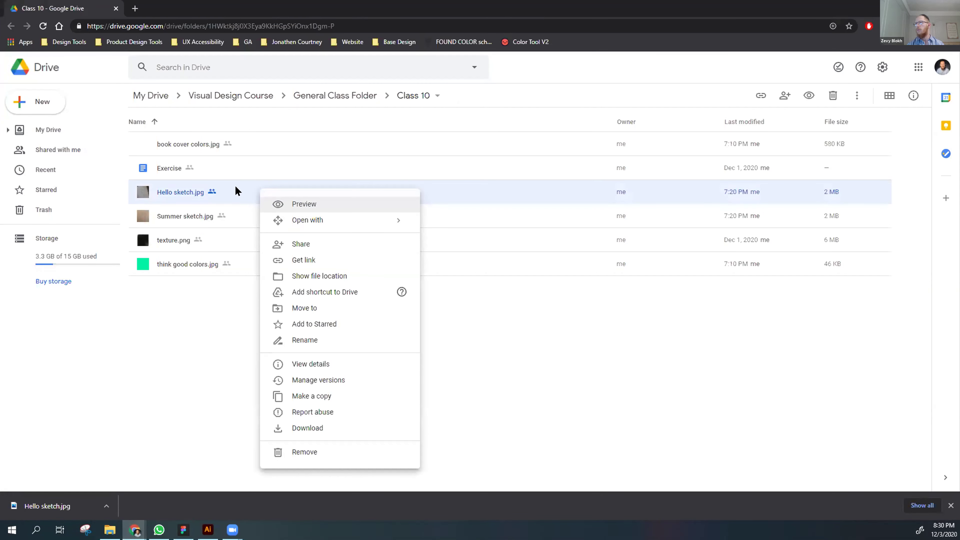
{"action": "left_click", "coordinate": [228, 188]}
{"action": "right_click", "coordinate": [230, 192]}
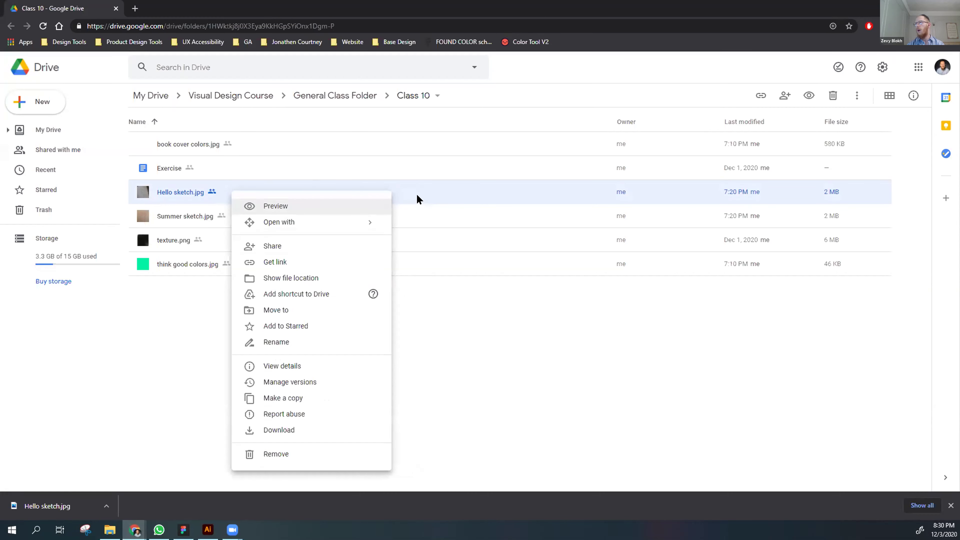
{"action": "left_click", "coordinate": [437, 199]}
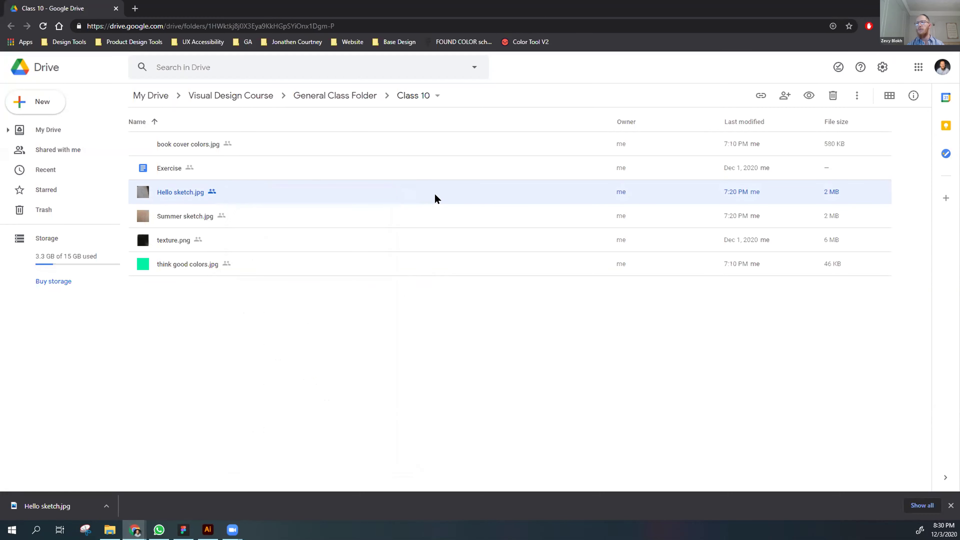
{"action": "right_click", "coordinate": [251, 185]}
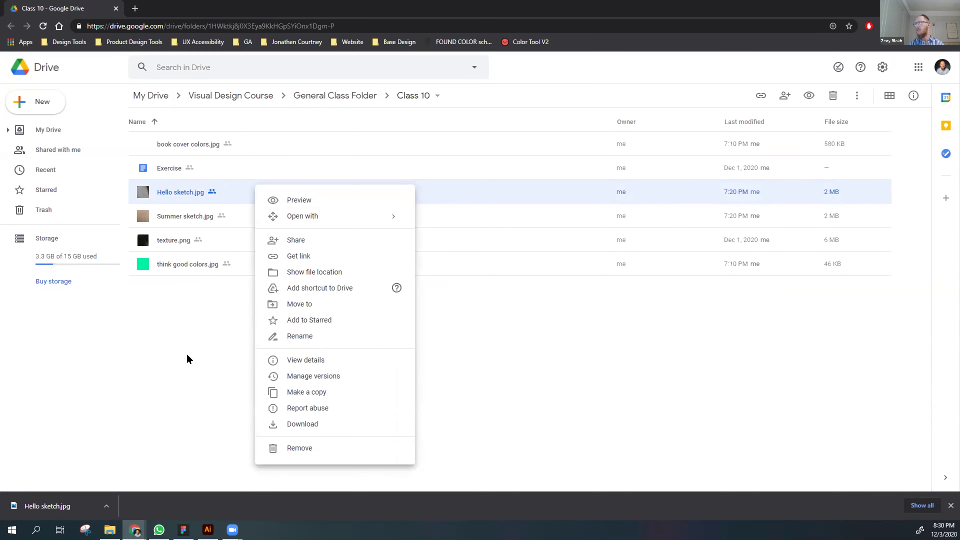
{"action": "left_click", "coordinate": [505, 334]}
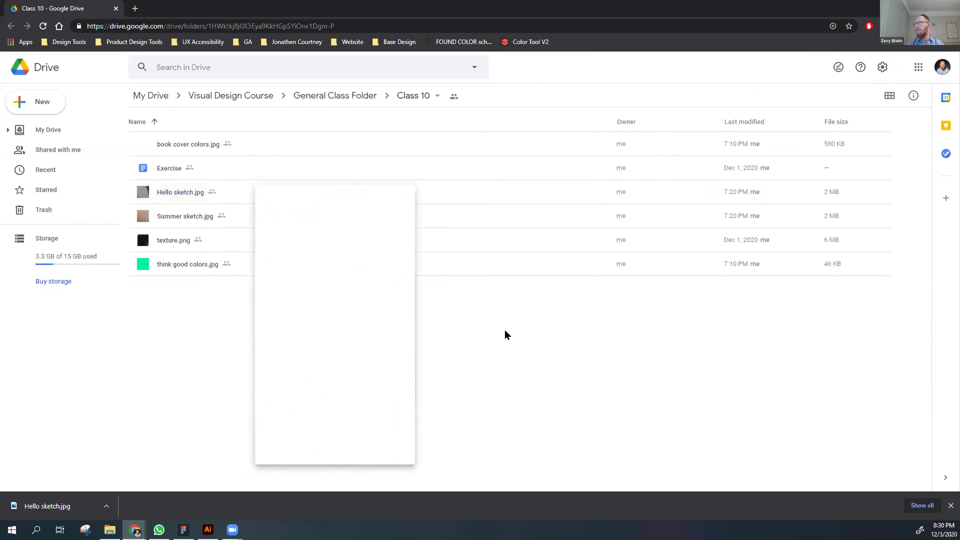
Select Hello sketch.jpg in the Class 10 folder and locate its Download option among the additional file actions, without downloading it.
{"action": "left_click", "coordinate": [426, 189]}
{"action": "left_click", "coordinate": [854, 97]}
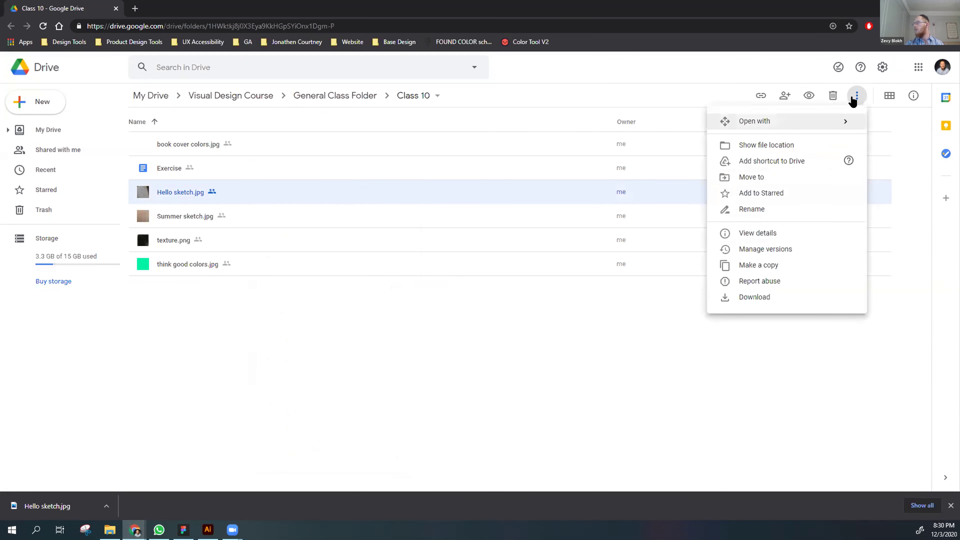
{"action": "left_click", "coordinate": [465, 364]}
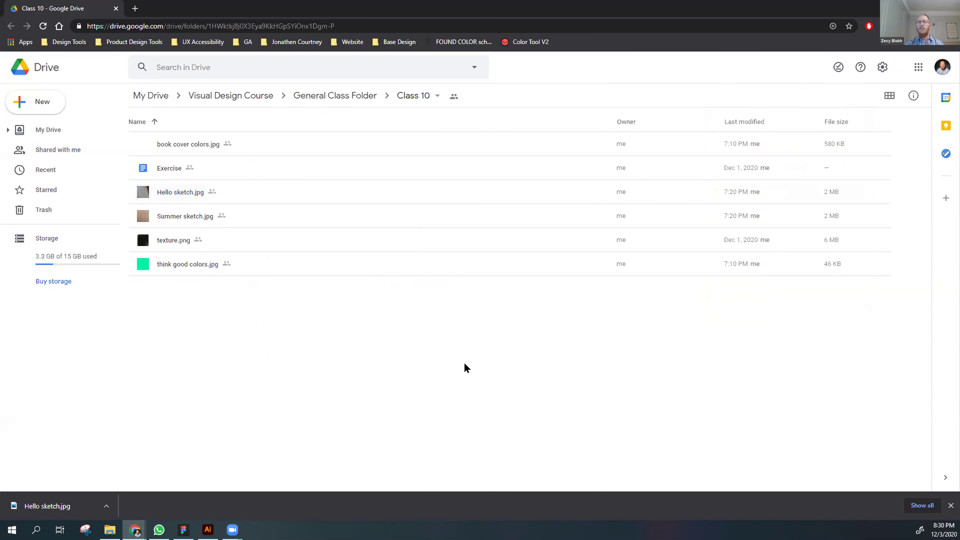
{"action": "left_click", "coordinate": [275, 198]}
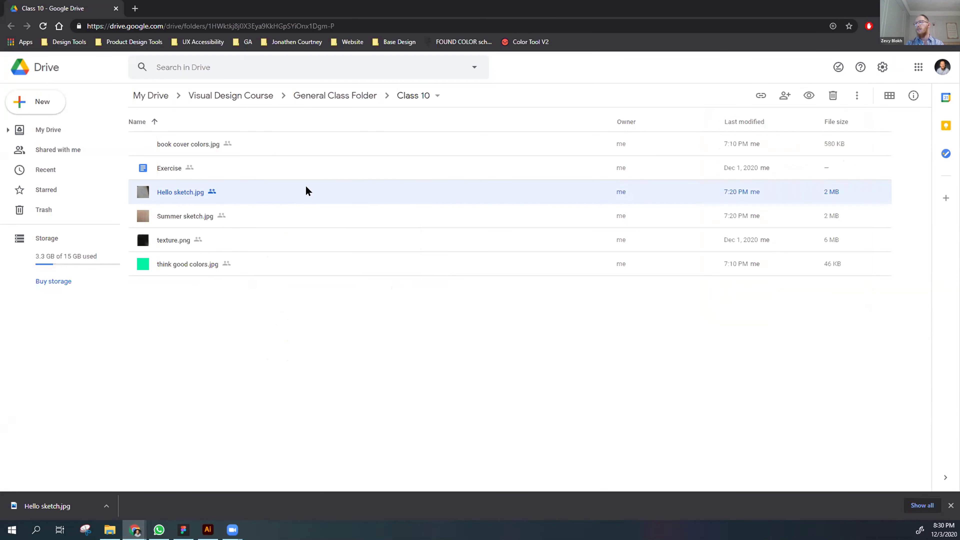
{"action": "left_click", "coordinate": [849, 95]}
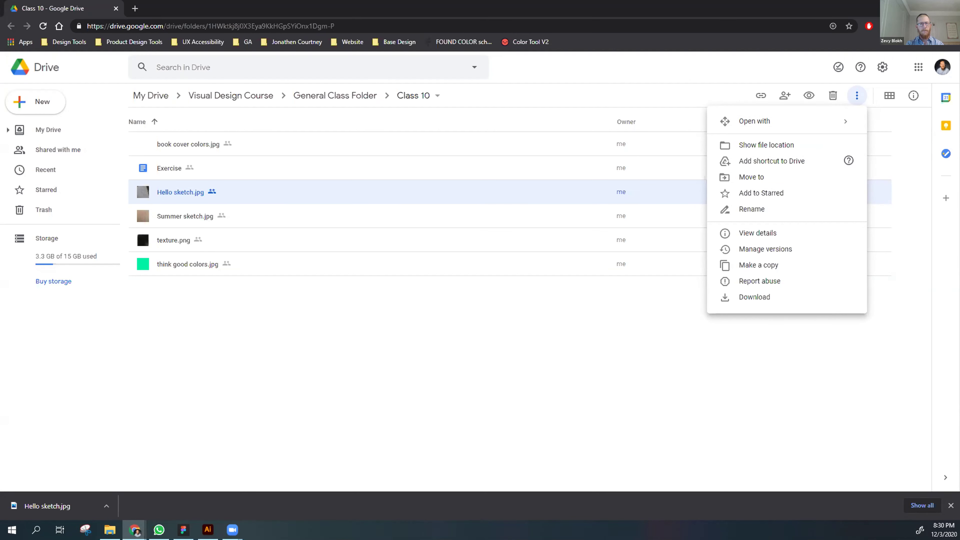
{"action": "key", "text": "alt+Tab"}
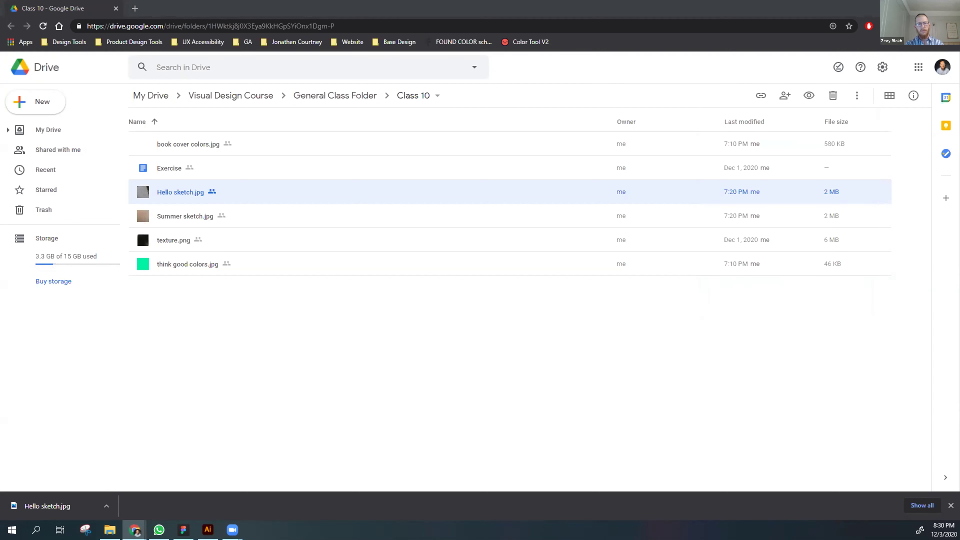
{"action": "left_click", "coordinate": [541, 395]}
{"action": "left_click", "coordinate": [315, 198]}
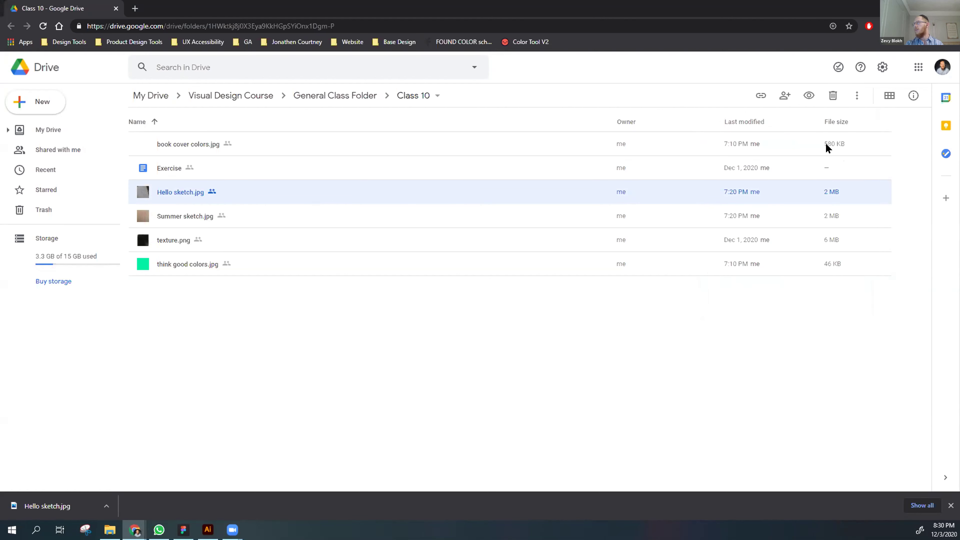
{"action": "left_click", "coordinate": [848, 103]}
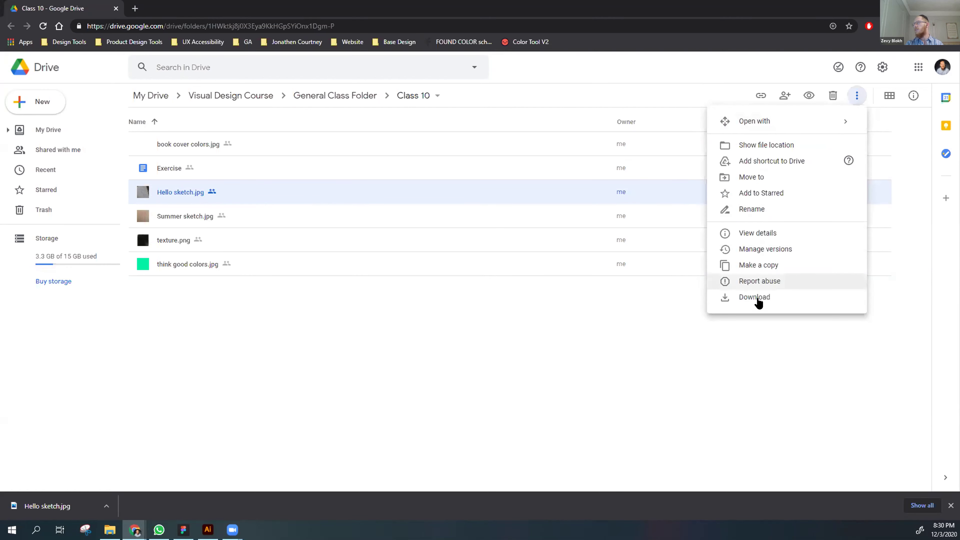
{"action": "left_click", "coordinate": [521, 364]}
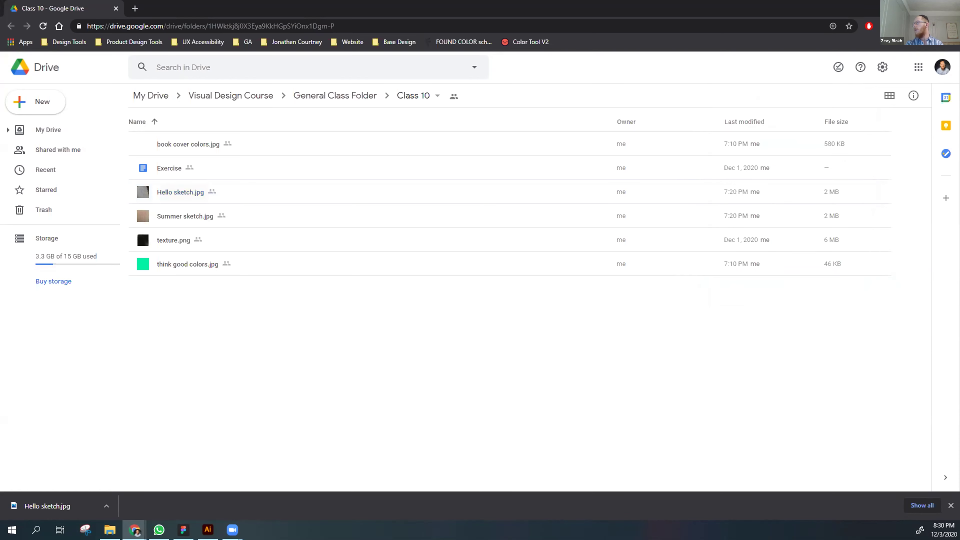
Switch back to Illustrator and delete the placed hello sketch from the artboard.
{"action": "key", "text": "alt+Tab"}
{"action": "left_click", "coordinate": [680, 241]}
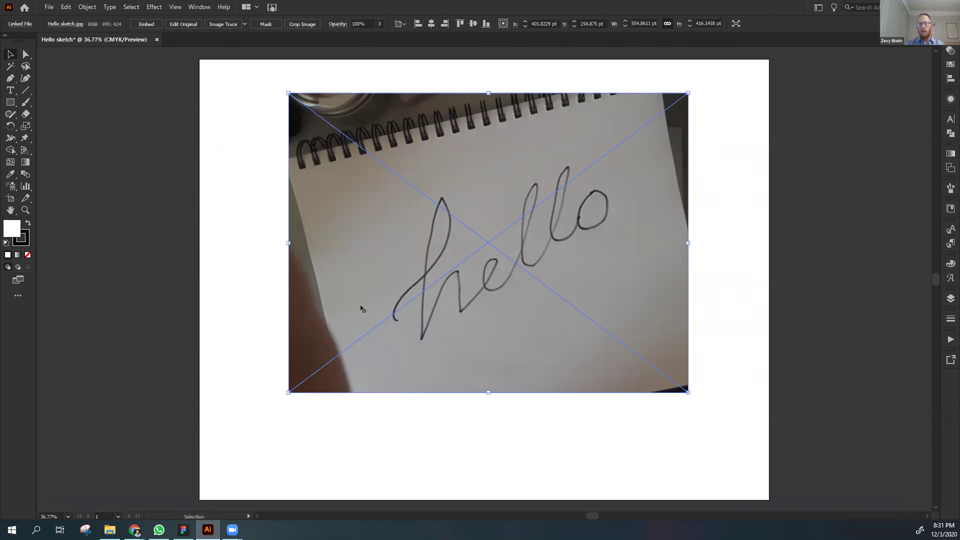
{"action": "key", "text": "Delete"}
Place Hello sketch.jpg from Downloads as a linked image near the artboard's upper-left corner, and delete it again.
{"action": "key", "text": "ctrl"}
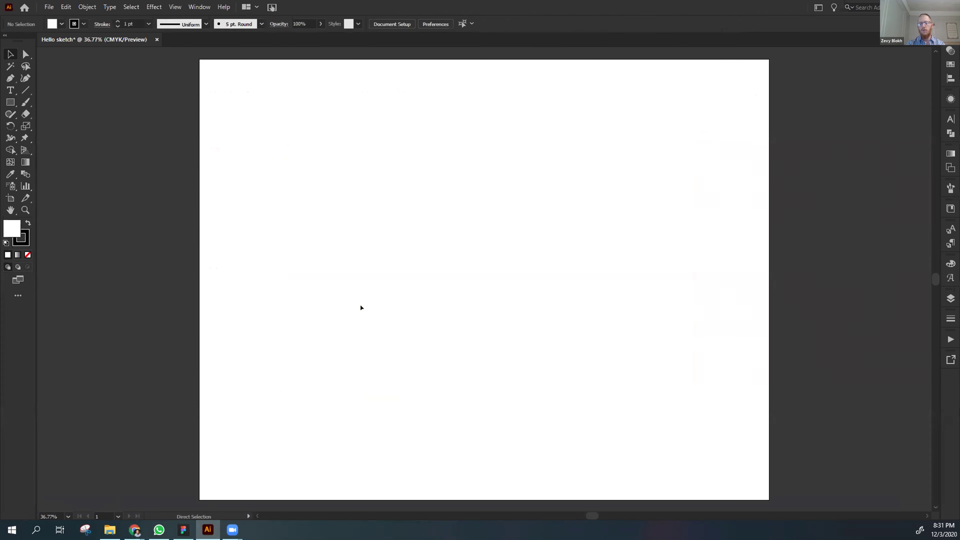
{"action": "key", "text": "ctrl+shift+p"}
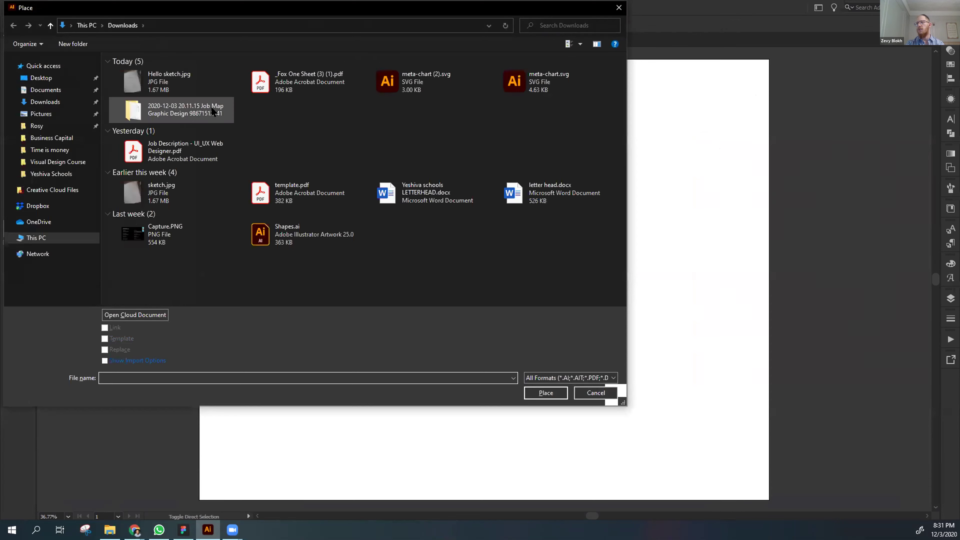
{"action": "left_click", "coordinate": [166, 85]}
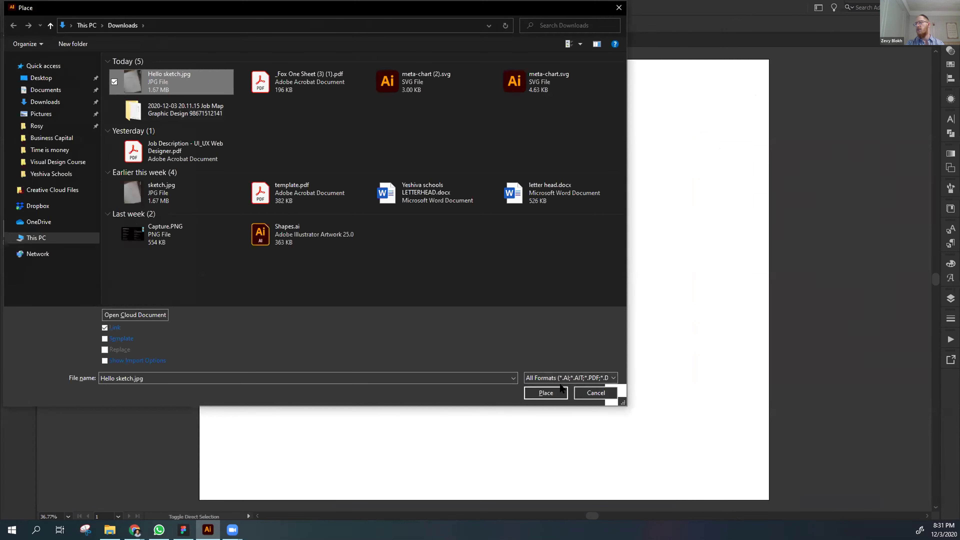
{"action": "left_click", "coordinate": [546, 393]}
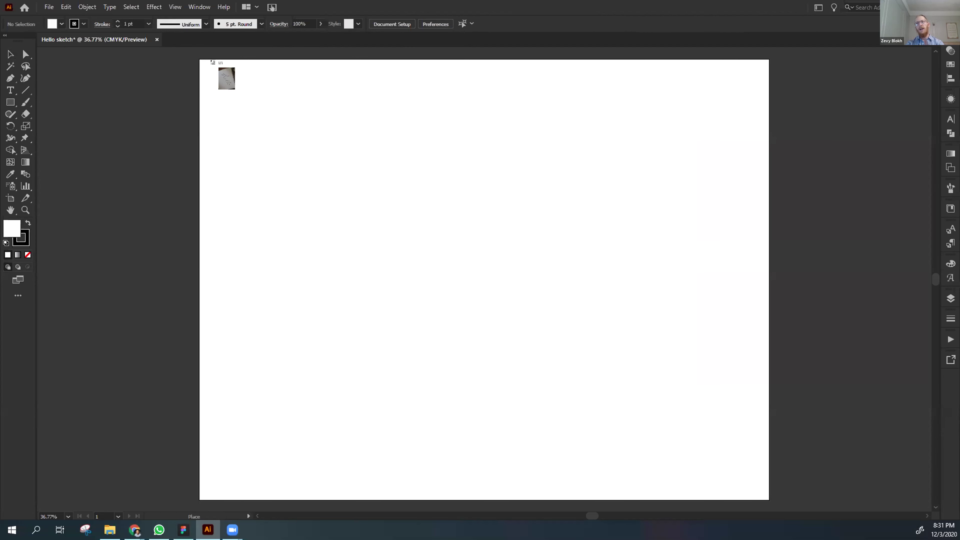
{"action": "mouse_move", "coordinate": [214, 66]}
{"action": "left_mouse_down"}
{"action": "mouse_move", "coordinate": [499, 337]}
{"action": "mouse_move", "coordinate": [448, 309]}
{"action": "left_mouse_up"}
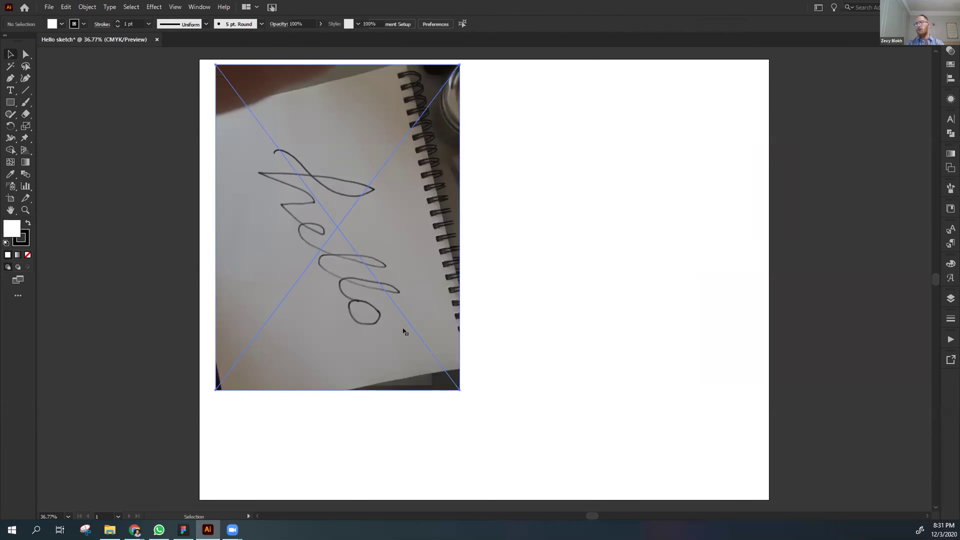
{"action": "left_click", "coordinate": [505, 243]}
{"action": "left_click", "coordinate": [401, 195]}
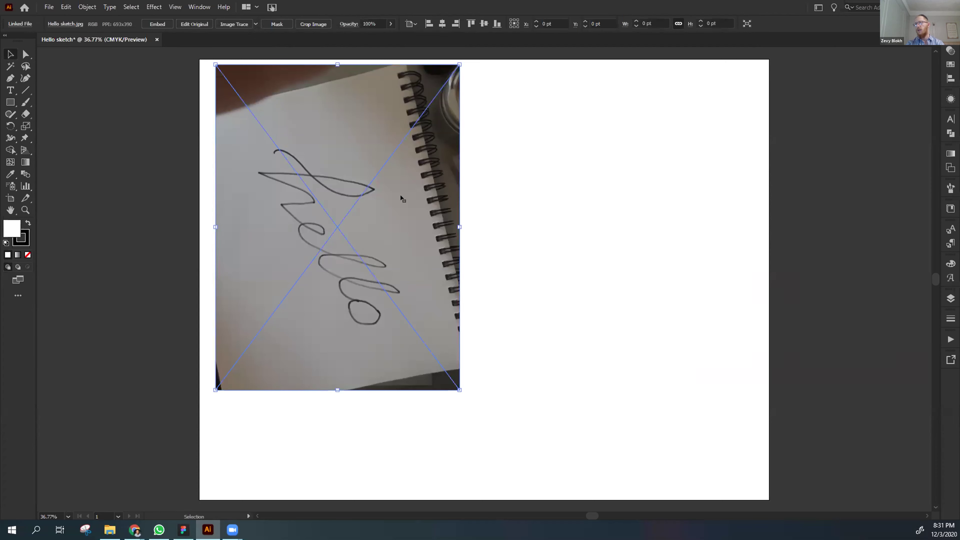
{"action": "key", "text": "Delete"}
Place Hello sketch.jpg from Downloads as a linked image about 411 by 548 pt in the left half of the artboard.
{"action": "key", "text": "ctrl+shift+p"}
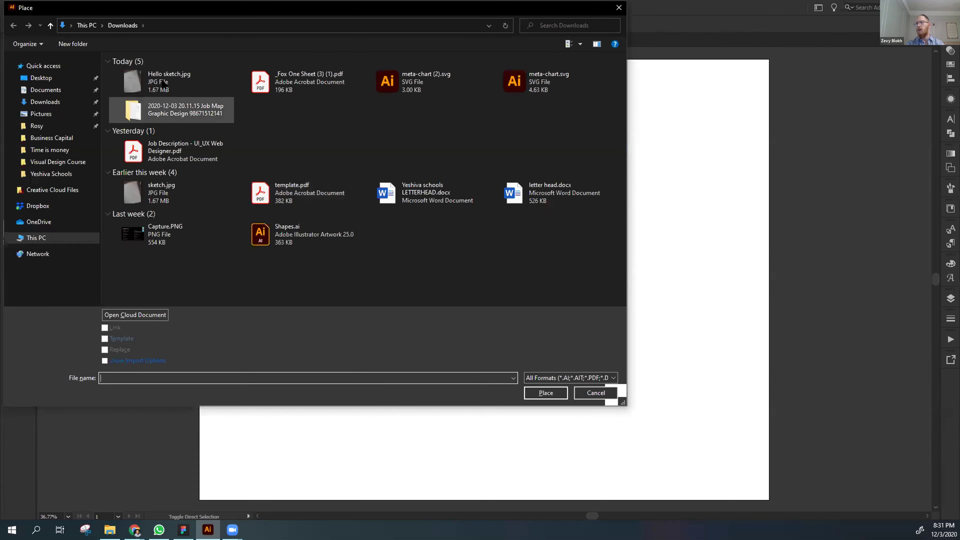
{"action": "left_click", "coordinate": [163, 78]}
{"action": "double_click", "coordinate": [163, 79]}
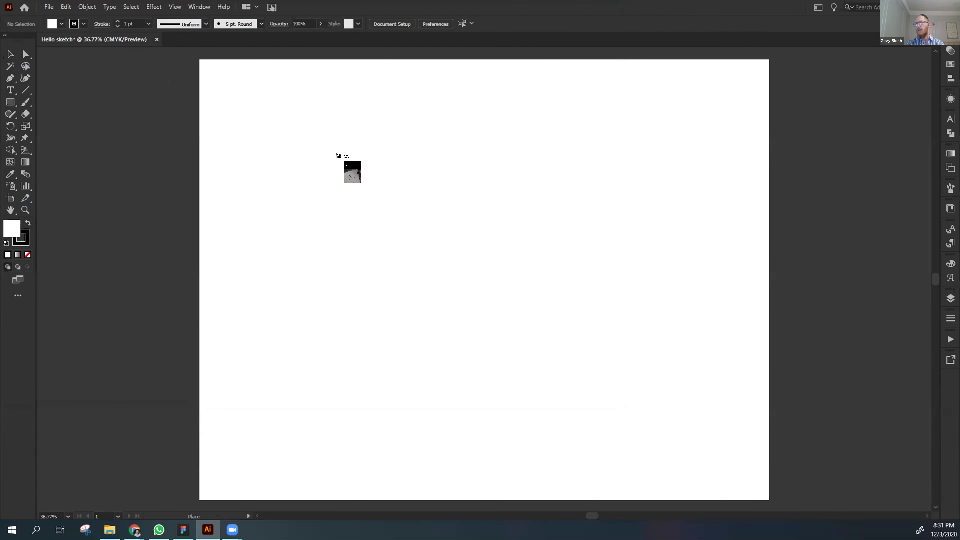
{"action": "mouse_move", "coordinate": [219, 74]}
{"action": "left_mouse_down"}
{"action": "mouse_move", "coordinate": [554, 468]}
{"action": "mouse_move", "coordinate": [571, 468]}
{"action": "left_mouse_up"}
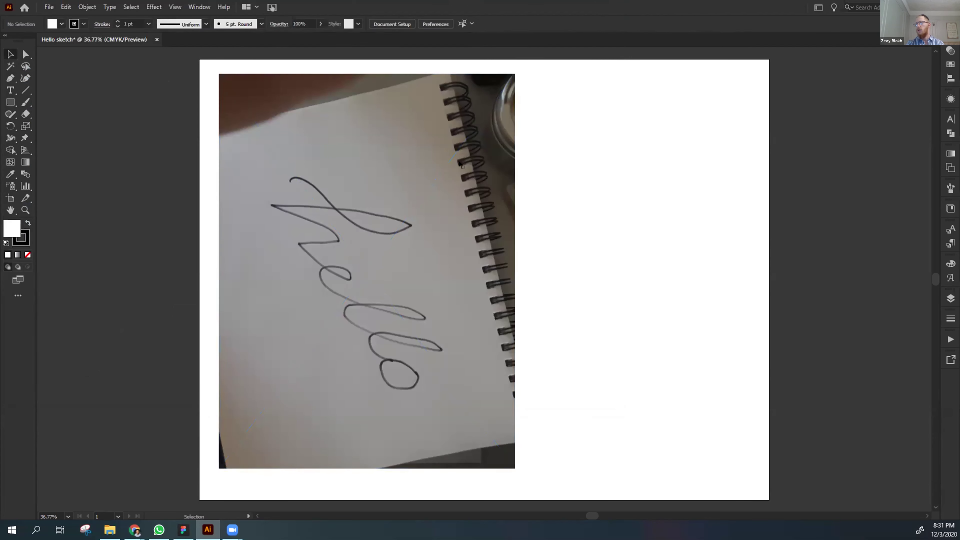
Rotate the placed sketch 90° counterclockwise, move it near the artboard's center, and deselect it.
{"action": "left_click_drag", "start_coordinate": [459, 69], "coordinate": [268, 146]}
{"action": "left_click_drag", "start_coordinate": [336, 216], "coordinate": [451, 219]}
{"action": "left_click", "coordinate": [235, 344]}
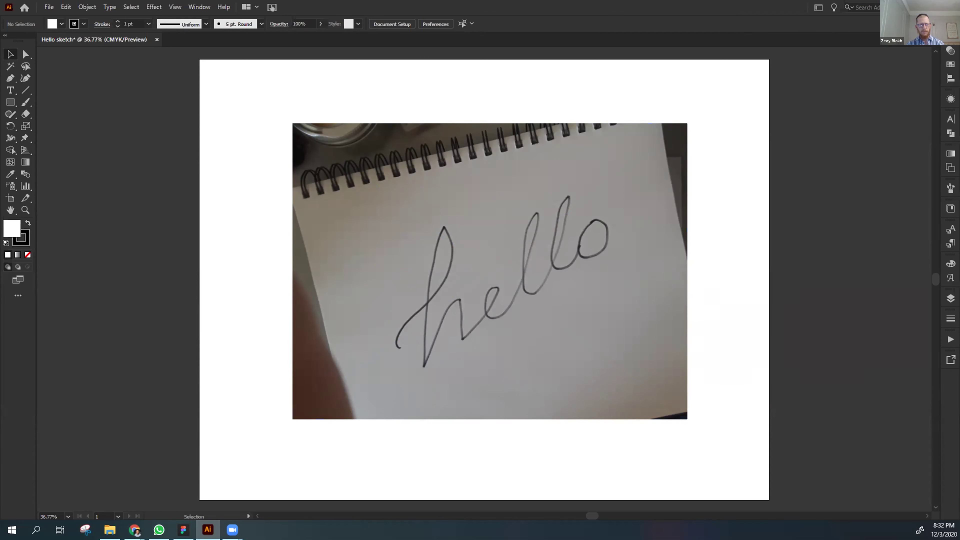
Reselect the sketch, and undo its move to the center and its 90° rotation.
{"action": "mouse_move", "coordinate": [401, 443]}
{"action": "left_mouse_down"}
{"action": "mouse_move", "coordinate": [697, 96]}
{"action": "mouse_move", "coordinate": [683, 113]}
{"action": "left_mouse_up"}
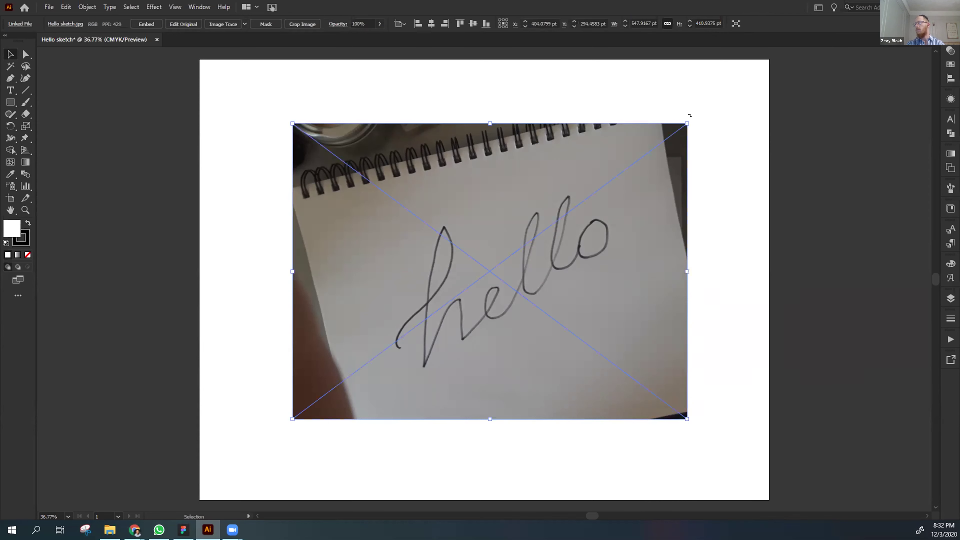
{"action": "left_click", "coordinate": [720, 139]}
{"action": "key", "text": "a"}
{"action": "left_click_drag", "start_coordinate": [642, 137], "coordinate": [520, 137]}
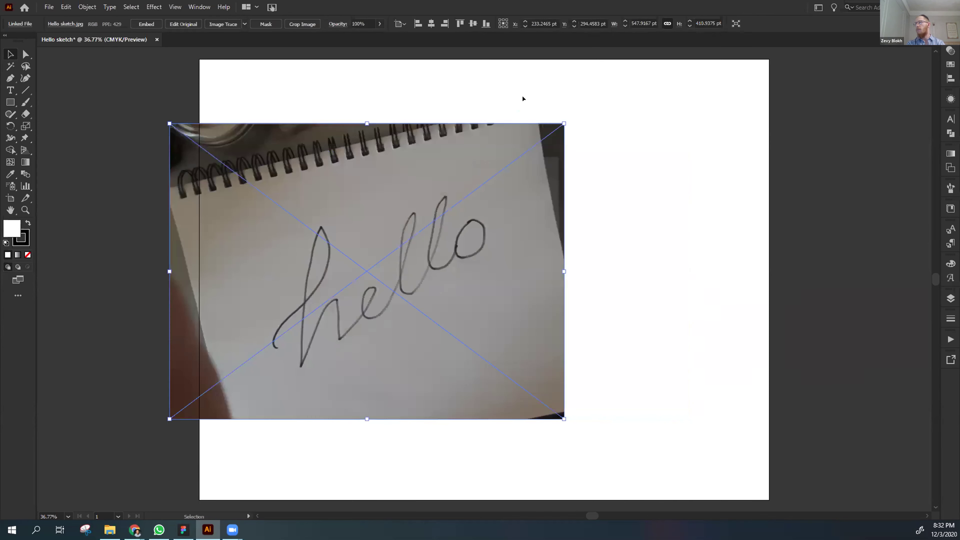
{"action": "key", "text": "v"}
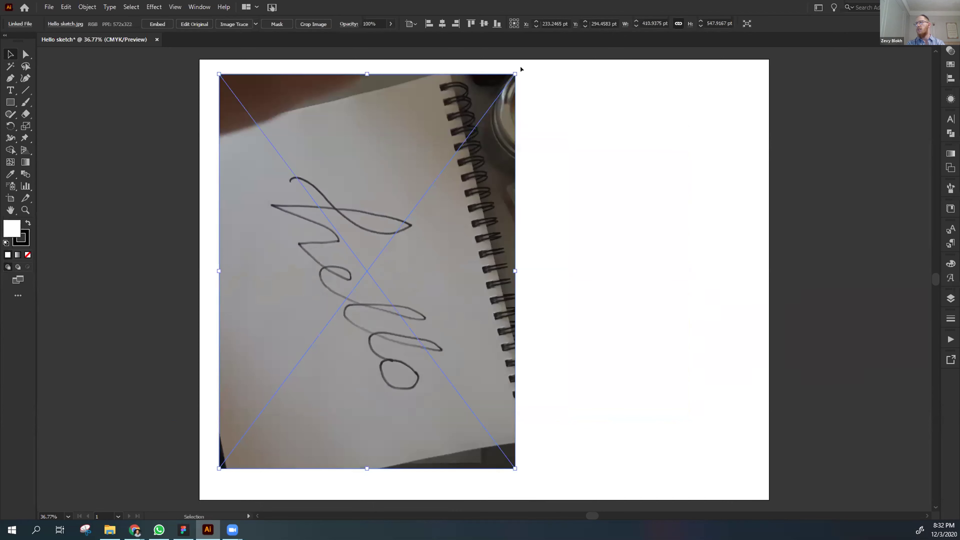
Try rotating the upright sketch, undo that, and rotate it freely counterclockwise until the word "hello" runs roughly level.
{"action": "left_click_drag", "start_coordinate": [498, 68], "coordinate": [391, 224]}
{"action": "key", "text": "ctrl+z"}
{"action": "key", "text": "ctrl+z"}
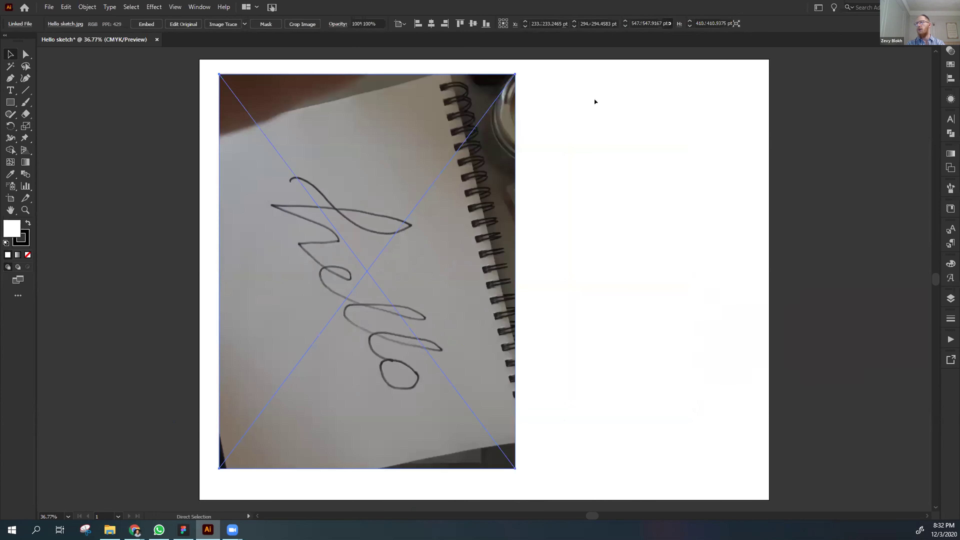
{"action": "mouse_move", "coordinate": [324, 101]}
{"action": "left_mouse_down"}
{"action": "mouse_move", "coordinate": [342, 101]}
{"action": "mouse_move", "coordinate": [328, 112]}
{"action": "left_mouse_up"}
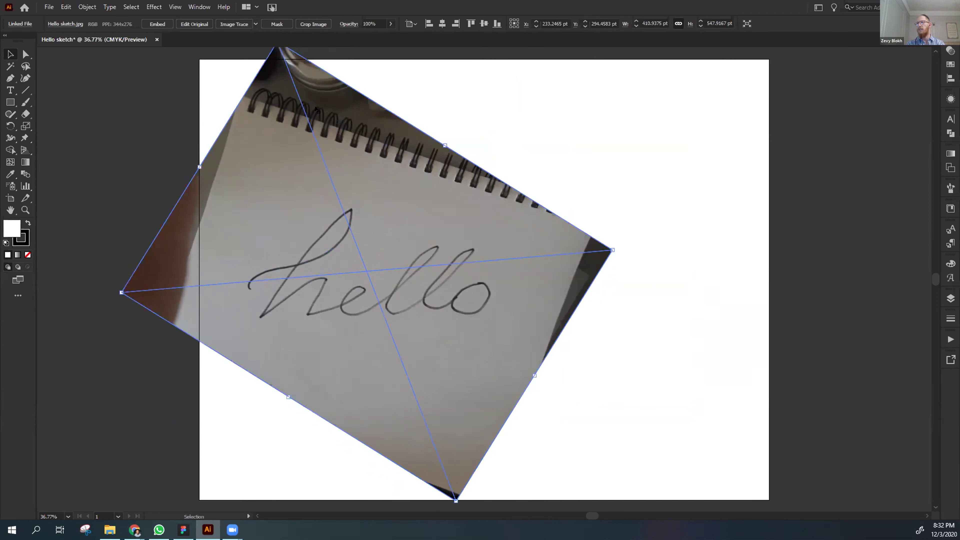
Undo the sketch's last free rotation, move it near the artboard's center, and deselect it.
{"action": "left_click", "coordinate": [457, 90]}
{"action": "key", "text": "ctrl+z"}
{"action": "left_click_drag", "start_coordinate": [214, 272], "coordinate": [344, 251]}
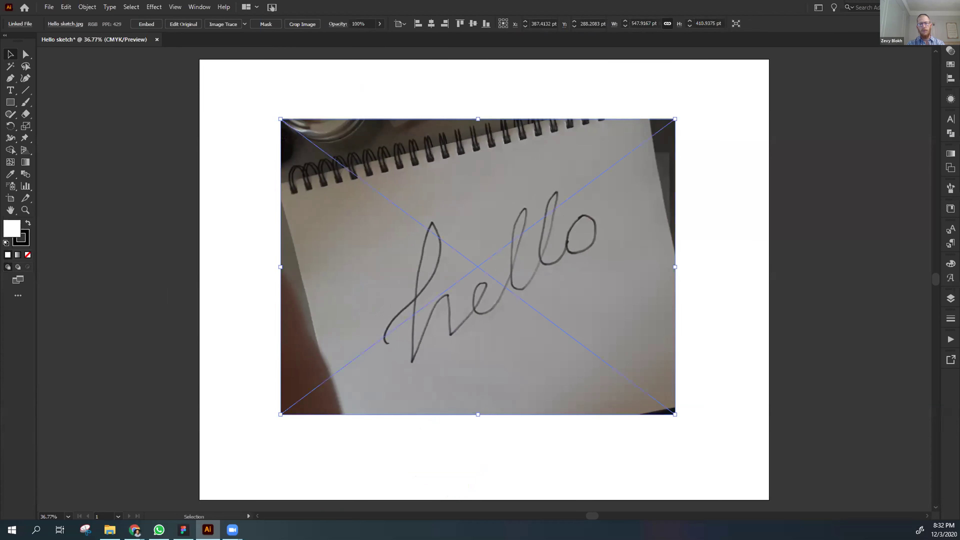
{"action": "left_click", "coordinate": [799, 313]}
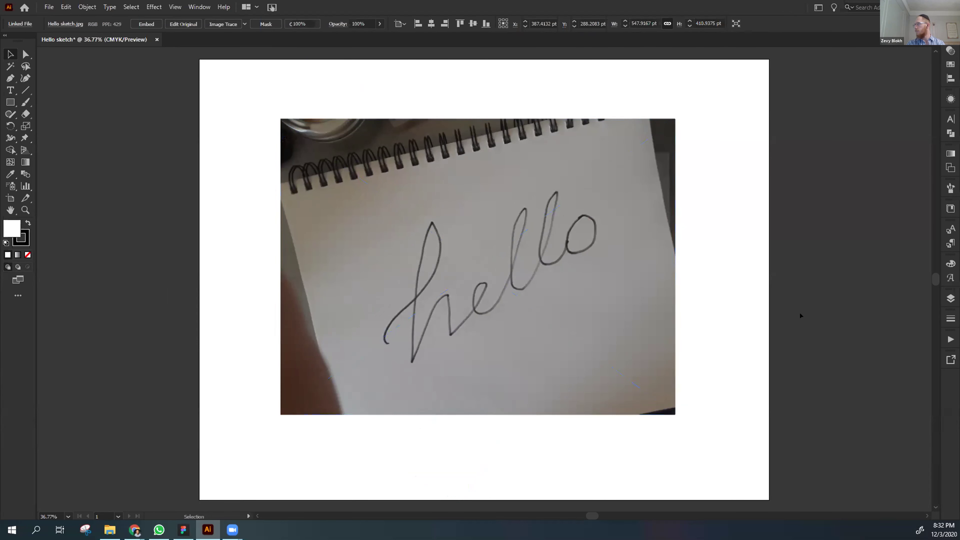
{"action": "left_click", "coordinate": [950, 298]}
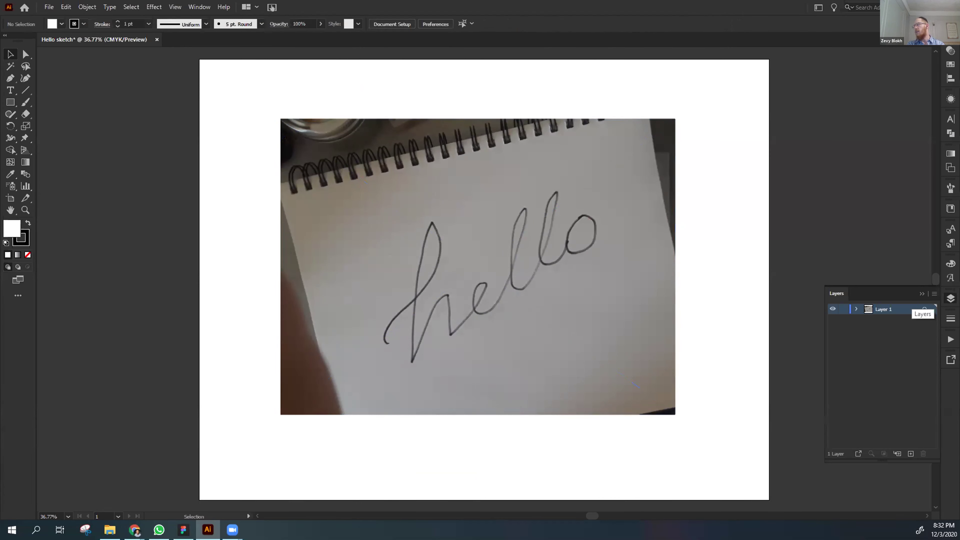
{"action": "left_click", "coordinate": [195, 6]}
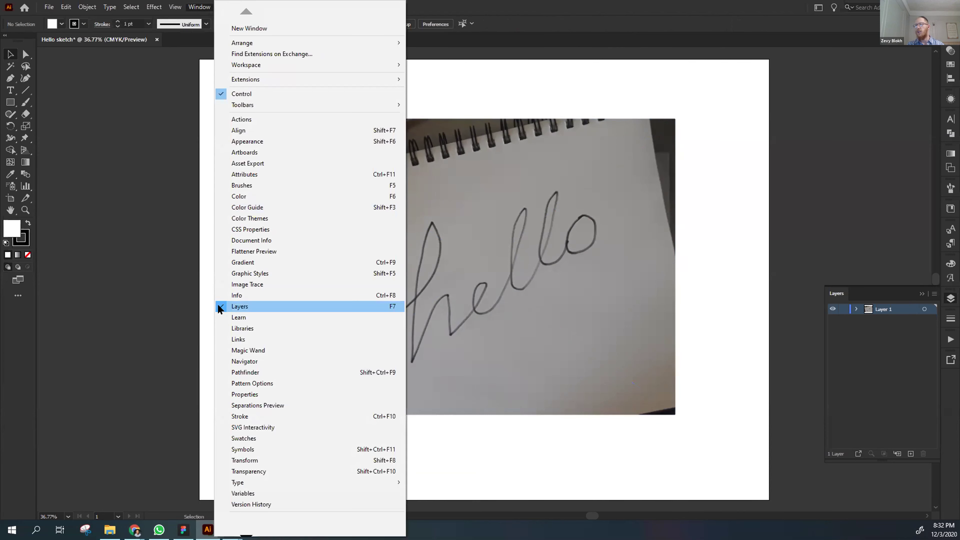
{"action": "left_click", "coordinate": [923, 292]}
{"action": "left_click", "coordinate": [921, 293]}
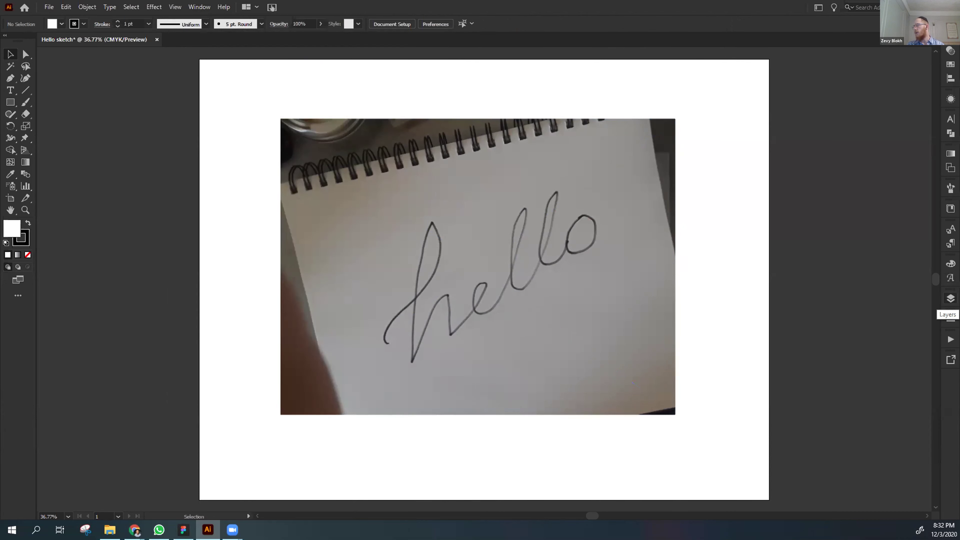
Add a new layer above the existing one and rename the sketch's layer Template.
{"action": "left_click", "coordinate": [950, 299]}
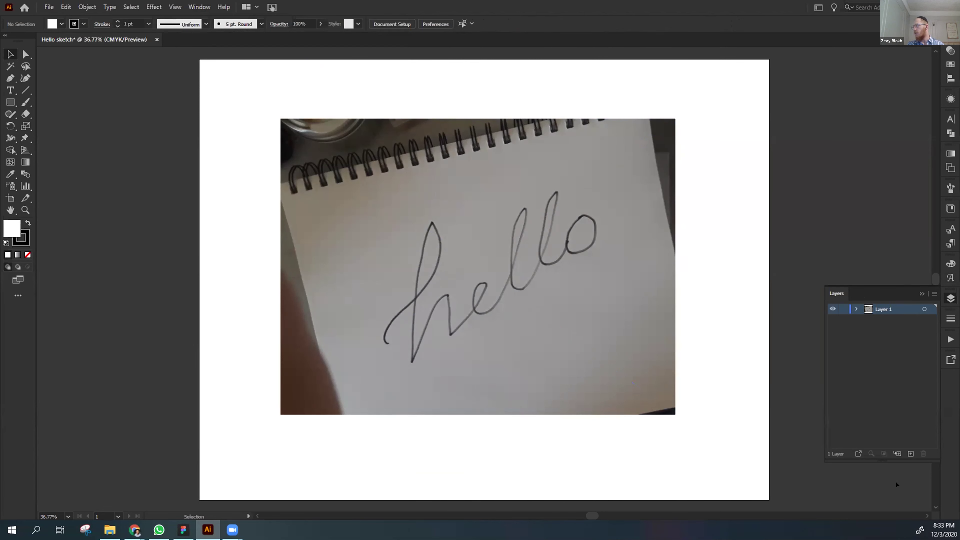
{"action": "left_click", "coordinate": [911, 454]}
{"action": "double_click", "coordinate": [875, 320]}
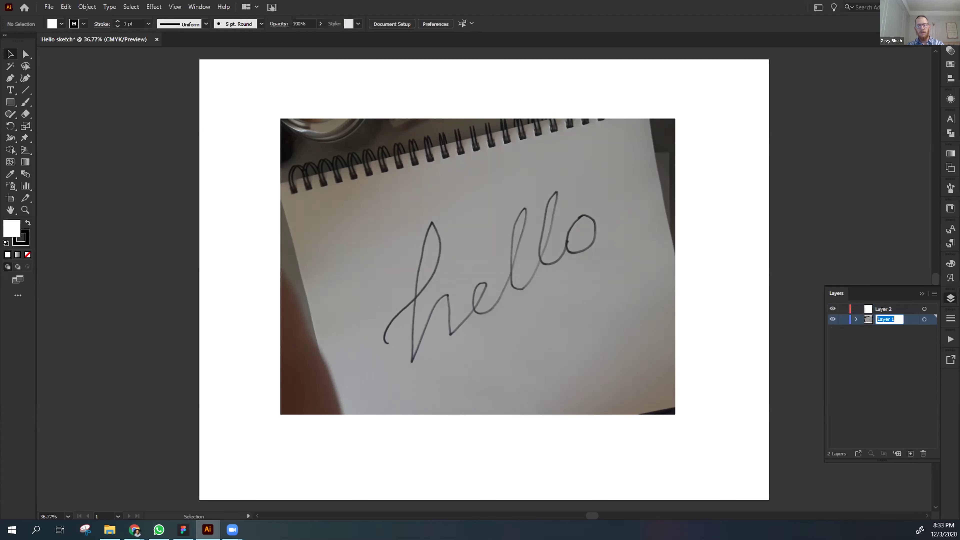
{"action": "type", "text": "Template"}
{"action": "key", "text": "Return"}
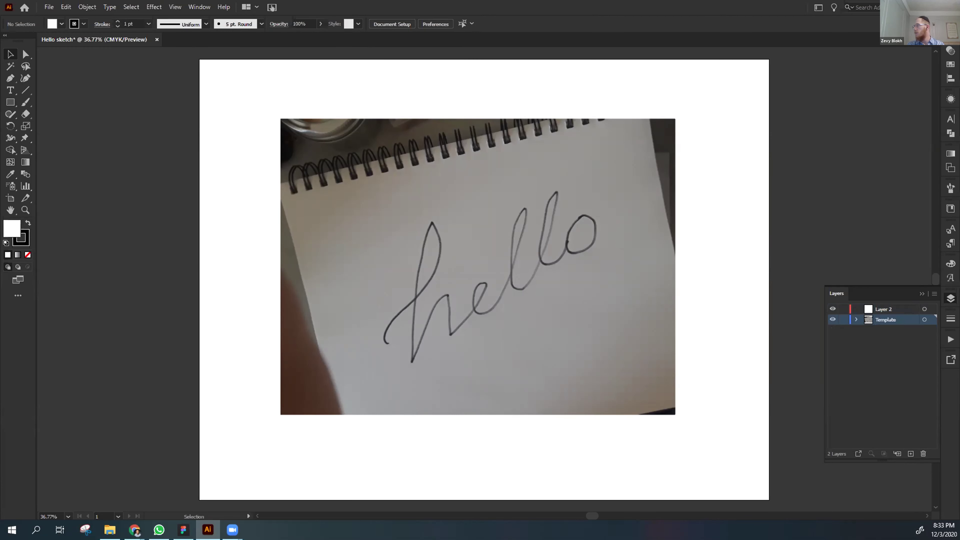
Rename the new empty layer above Template as Artwork.
{"action": "double_click", "coordinate": [882, 309]}
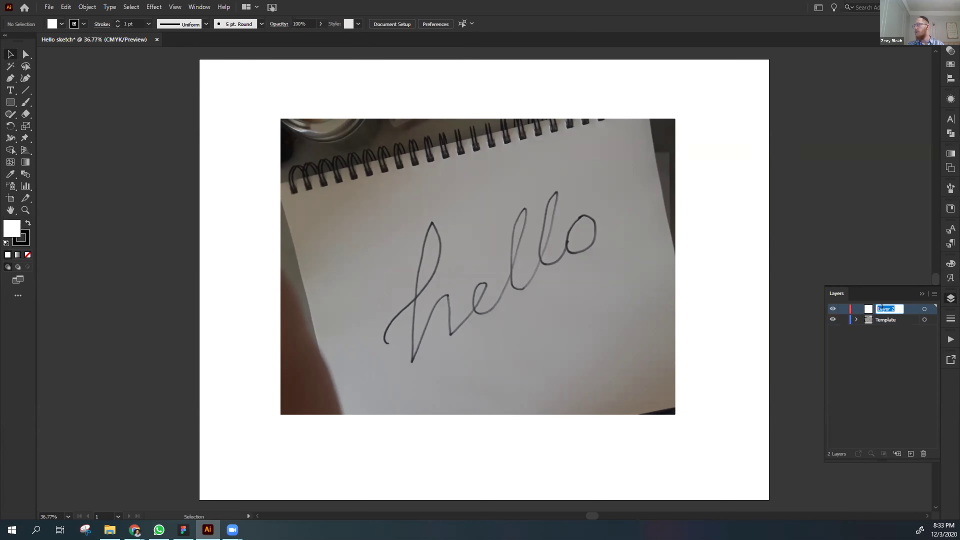
{"action": "type", "text": "Artwork"}
{"action": "key", "text": "Return"}
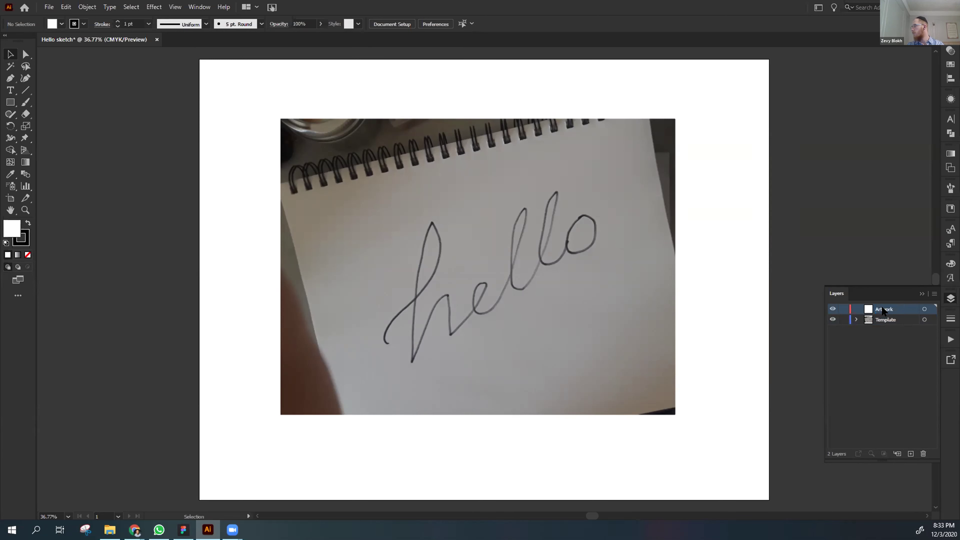
{"action": "left_click", "coordinate": [864, 369]}
Try rotating the sketch clockwise until the word "hello" runs roughly level, undo the rotation, and deselect the sketch.
{"action": "left_click", "coordinate": [459, 281]}
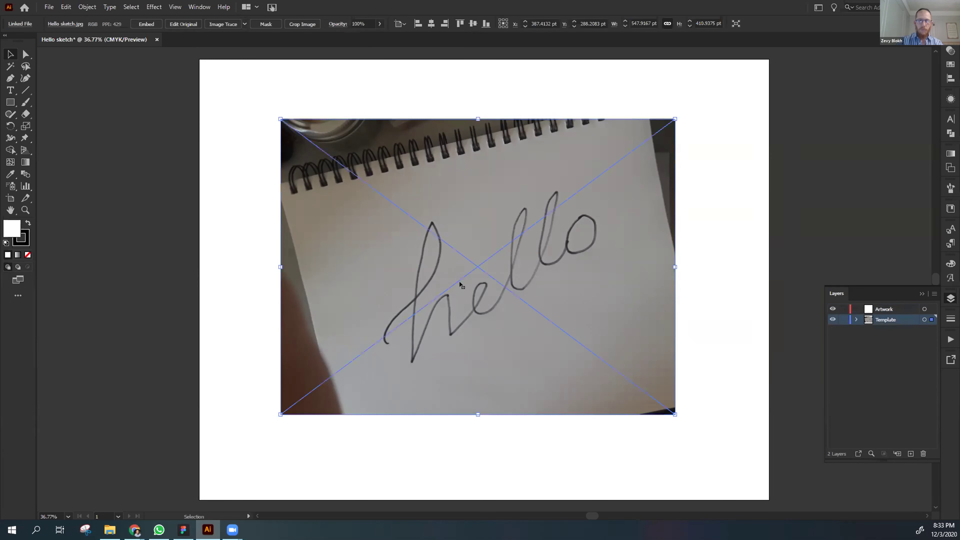
{"action": "key", "text": "a"}
{"action": "key", "text": "ctrl+minus"}
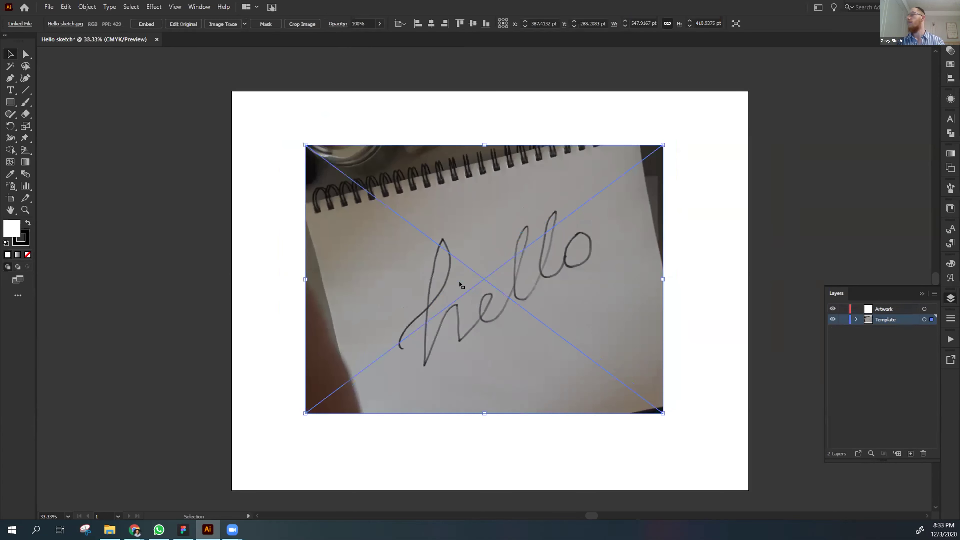
{"action": "left_click_drag", "start_coordinate": [617, 279], "coordinate": [562, 260]}
{"action": "key", "text": "v"}
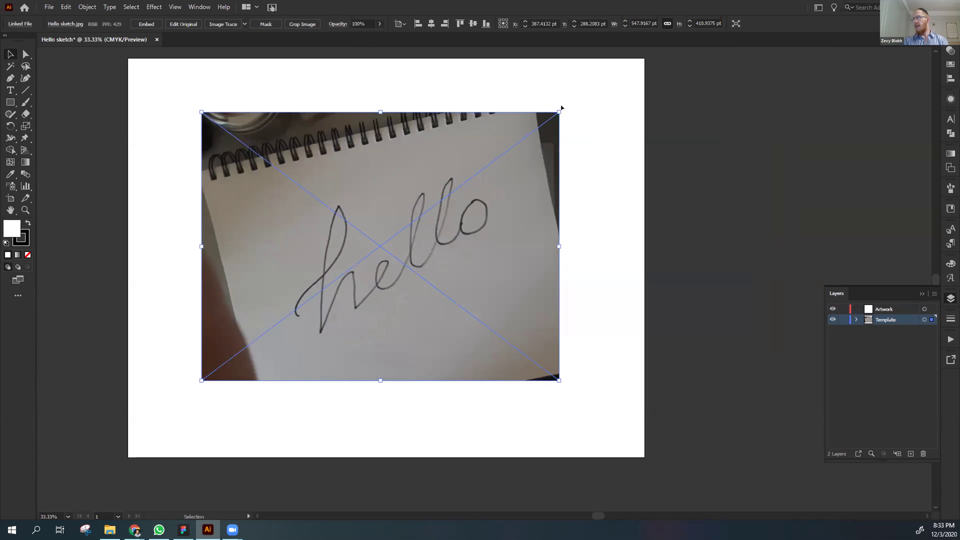
{"action": "left_click", "coordinate": [576, 180]}
{"action": "left_click_drag", "start_coordinate": [556, 117], "coordinate": [600, 200]}
{"action": "left_click", "coordinate": [607, 202]}
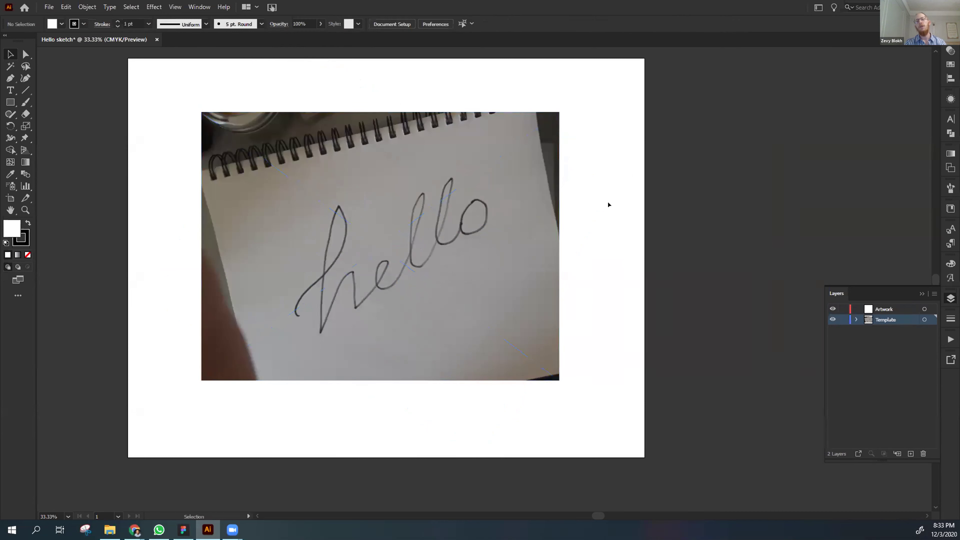
{"action": "left_click", "coordinate": [514, 159]}
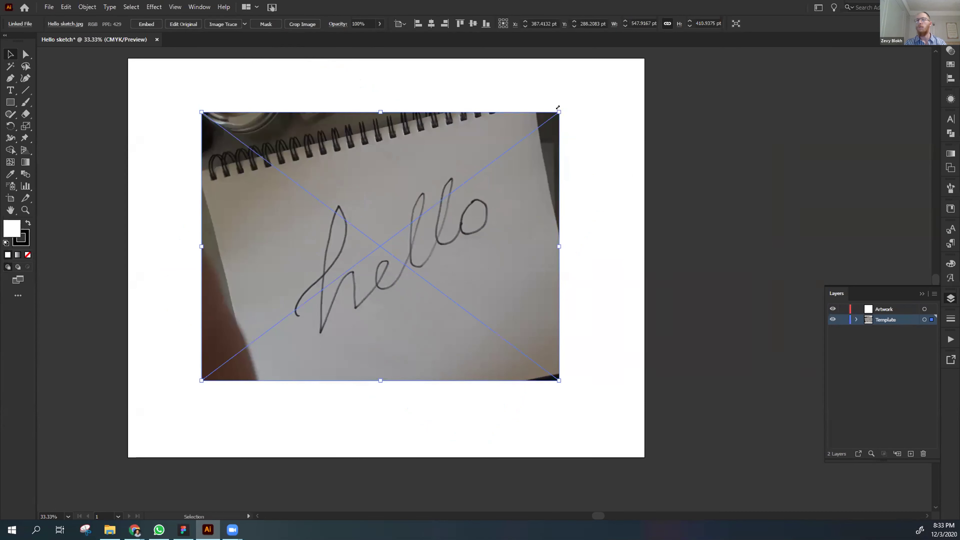
{"action": "left_click_drag", "start_coordinate": [557, 101], "coordinate": [610, 211]}
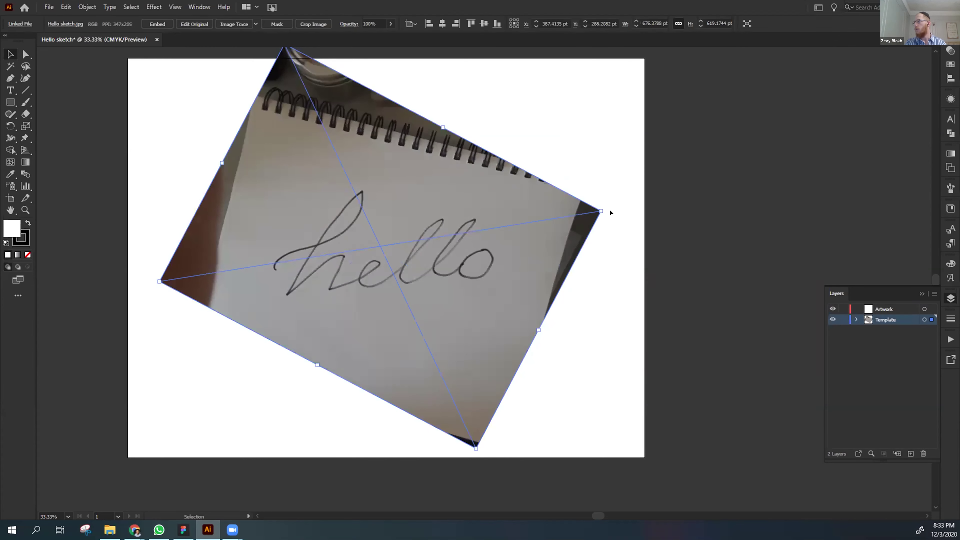
{"action": "key", "text": "ctrl+z"}
{"action": "key", "text": "ctrl+shift+a"}
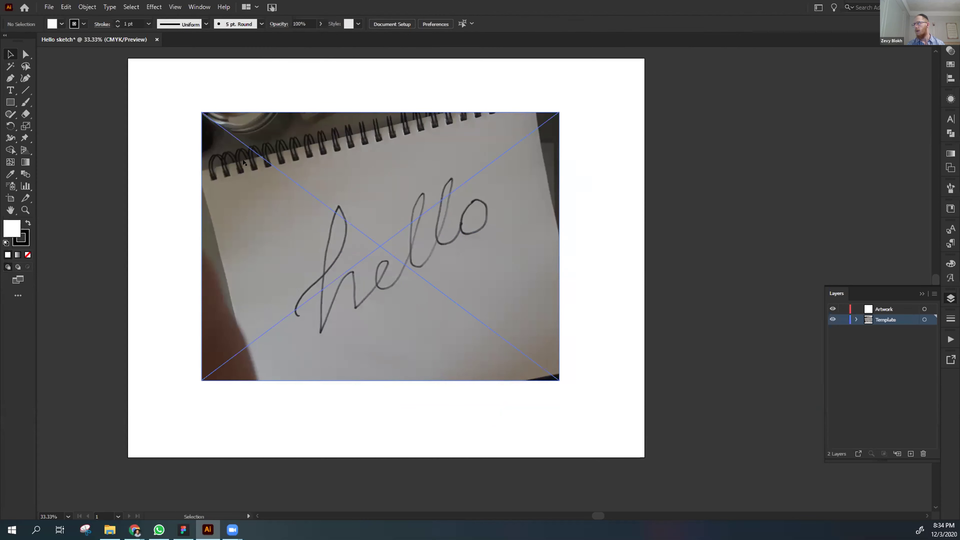
Show the rulers and place a horizontal guide across the artboard near the base of the "hello" lettering, keeping the sketch selected.
{"action": "left_click", "coordinate": [204, 156]}
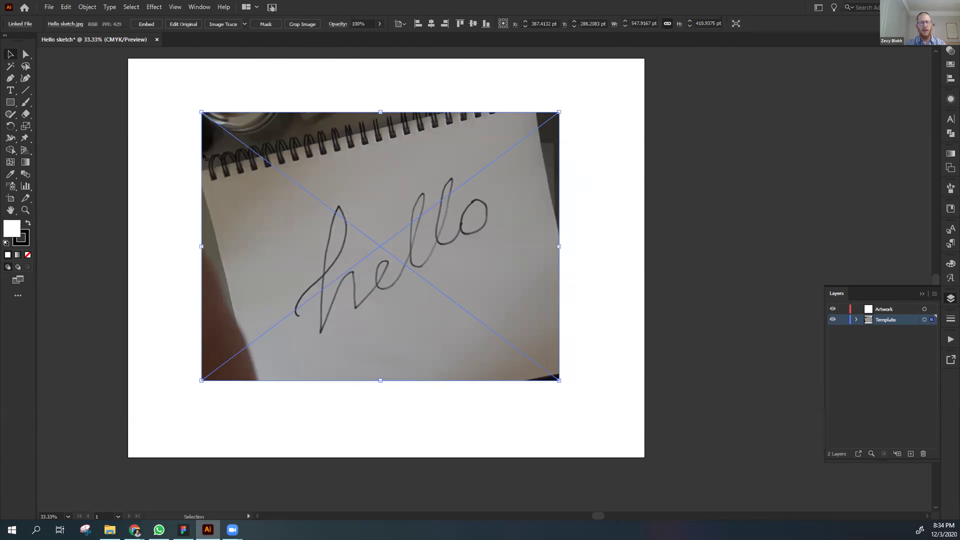
{"action": "key", "text": "ctrl+r"}
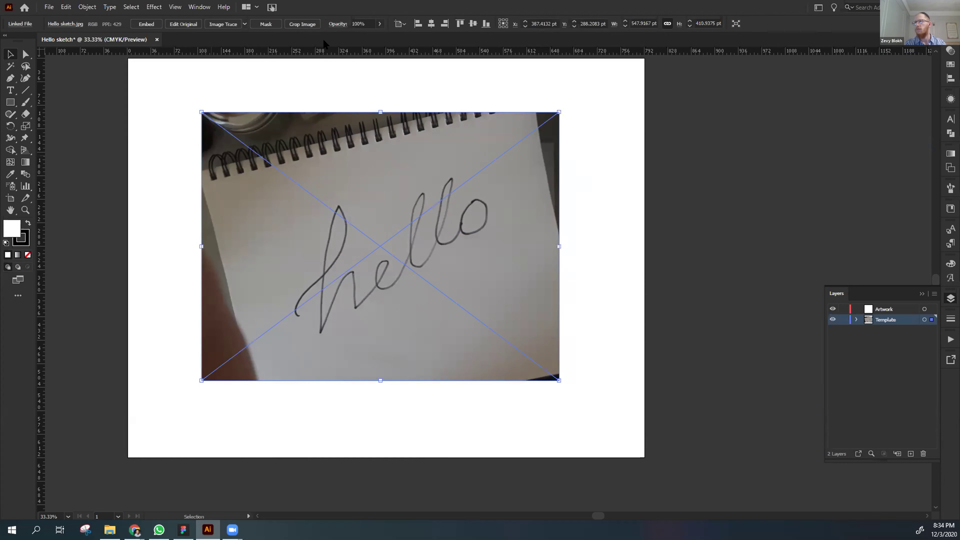
{"action": "left_click_drag", "start_coordinate": [325, 50], "coordinate": [329, 311]}
{"action": "left_click", "coordinate": [310, 385]}
{"action": "left_click", "coordinate": [340, 359]}
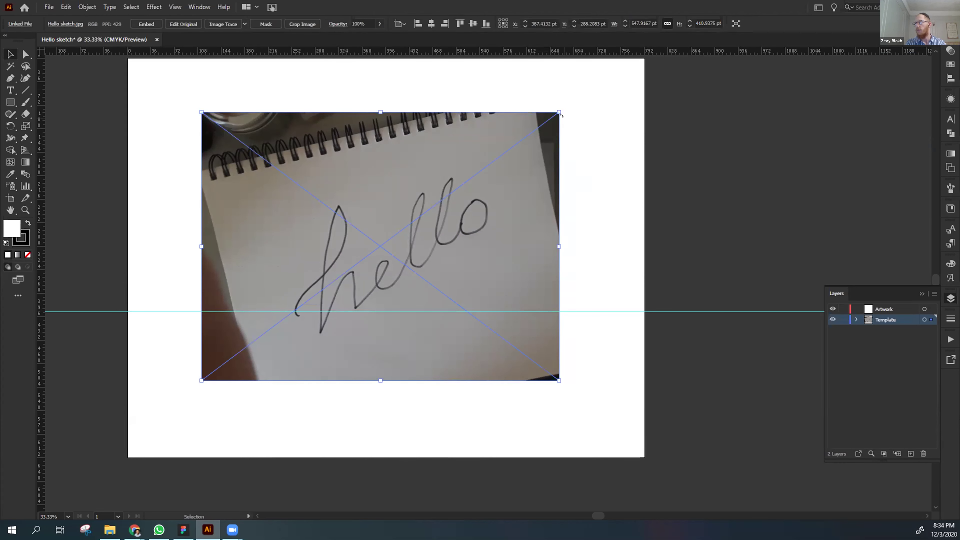
Rotate the sketch clockwise until the base of "hello" runs roughly parallel to the guide, and deselect it.
{"action": "left_click_drag", "start_coordinate": [562, 107], "coordinate": [605, 221]}
{"action": "left_click", "coordinate": [505, 107]}
{"action": "left_click", "coordinate": [199, 7]}
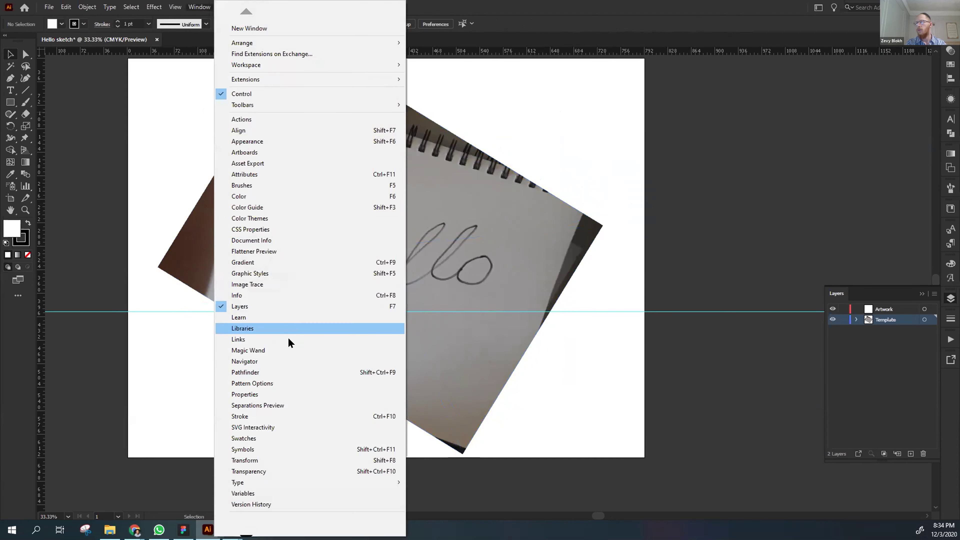
{"action": "mouse_move", "coordinate": [176, 6]}
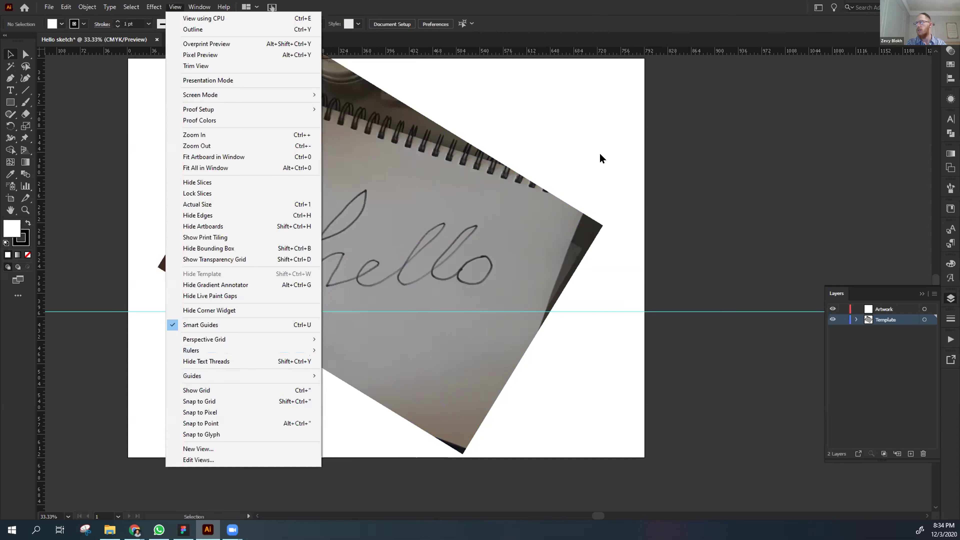
Move the sketch down and fine-tune its rotation so the lettering's baseline sits along the horizontal guide.
{"action": "left_click", "coordinate": [435, 199]}
{"action": "left_click_drag", "start_coordinate": [435, 200], "coordinate": [441, 227]}
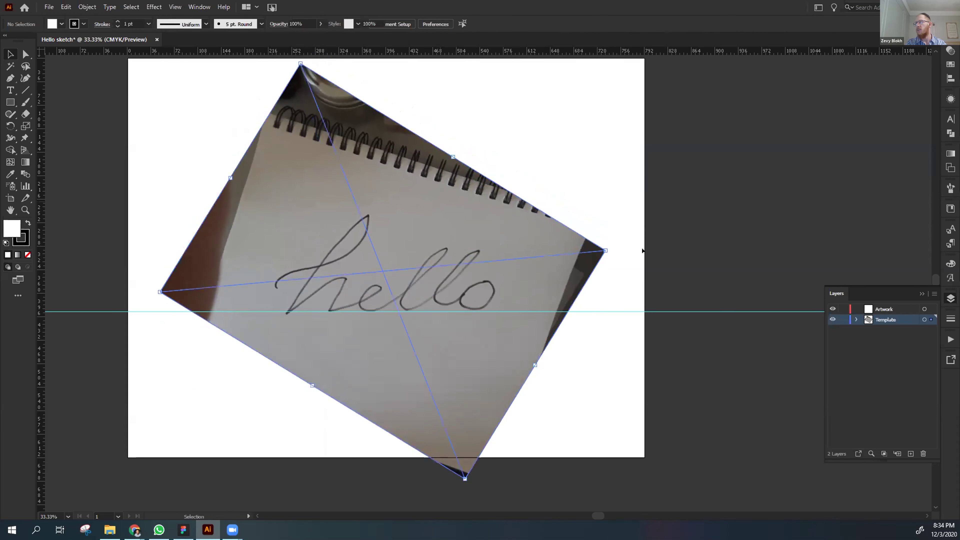
{"action": "left_click_drag", "start_coordinate": [605, 245], "coordinate": [605, 248]}
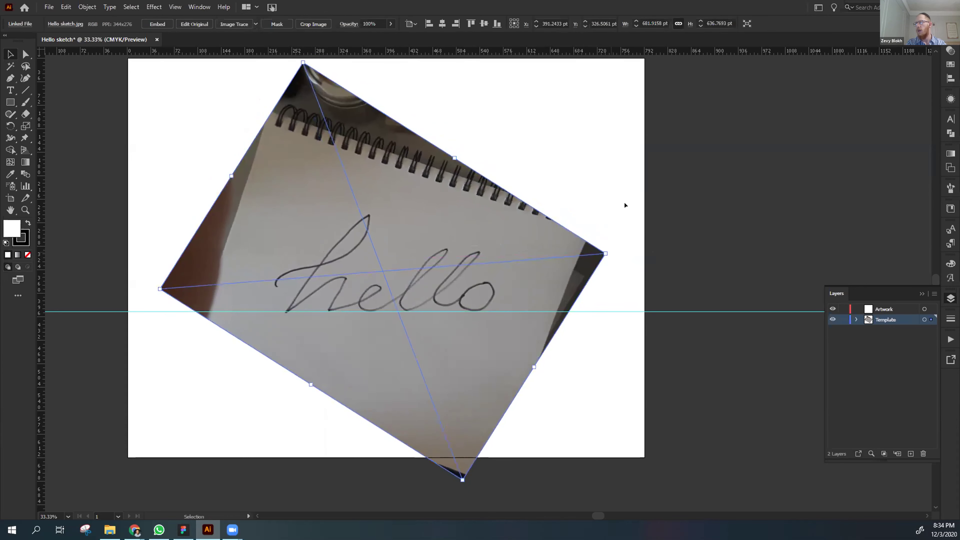
{"action": "left_click", "coordinate": [625, 204]}
{"action": "left_click_drag", "start_coordinate": [486, 239], "coordinate": [489, 240]}
{"action": "left_click", "coordinate": [568, 187]}
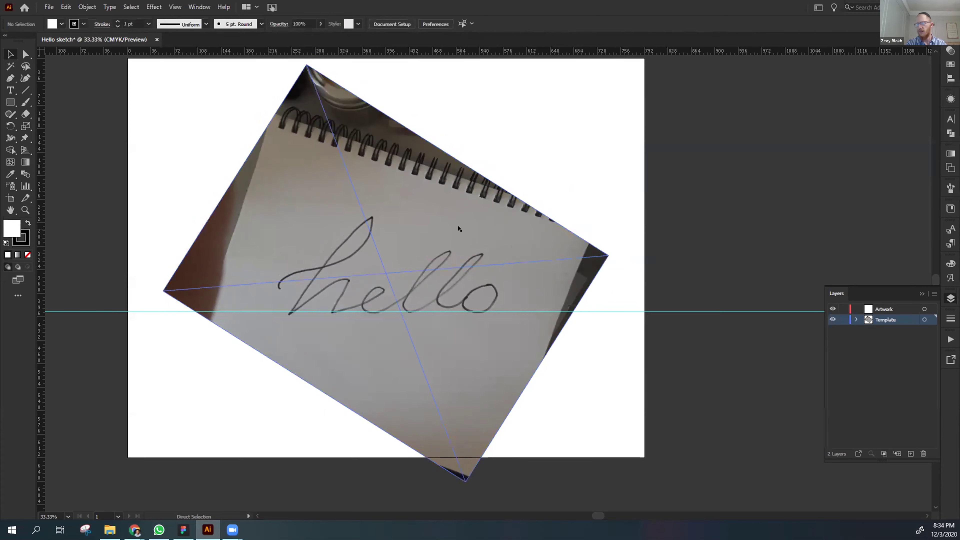
Examine the "hello" lettering against the guide at 100% magnification.
{"action": "scroll", "coordinate": [457, 225], "scroll_direction": "up", "scroll_amount": 1}
{"action": "scroll", "coordinate": [378, 250], "scroll_direction": "left", "scroll_amount": 3}
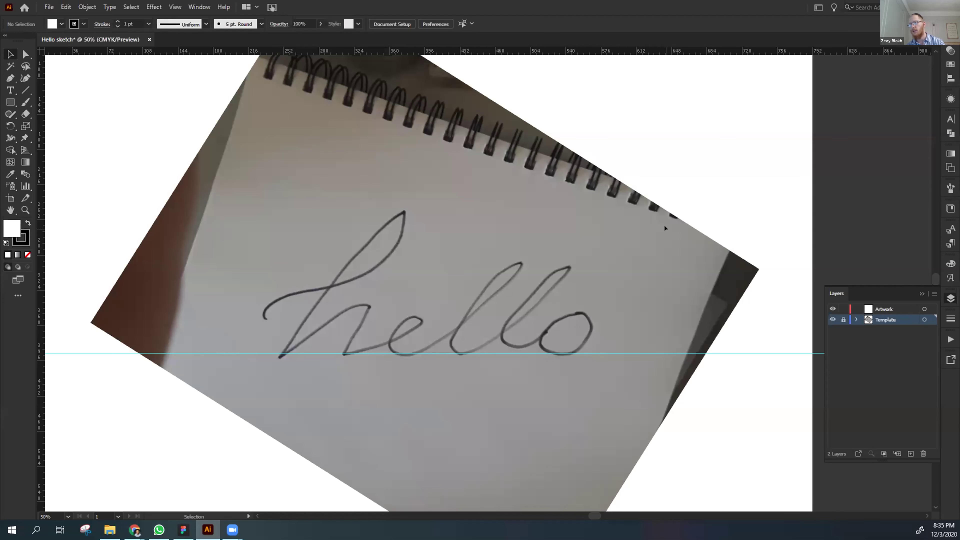
{"action": "key", "text": "a"}
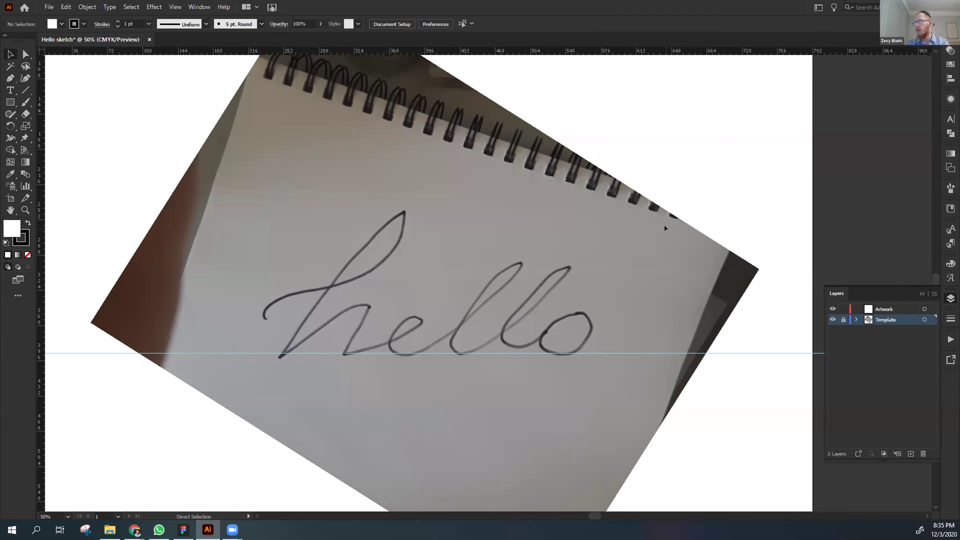
{"action": "key", "text": "ctrl+equal"}
{"action": "key", "text": "ctrl+equal"}
{"action": "left_click_drag", "start_coordinate": [515, 274], "coordinate": [554, 267]}
{"action": "key", "text": "v"}
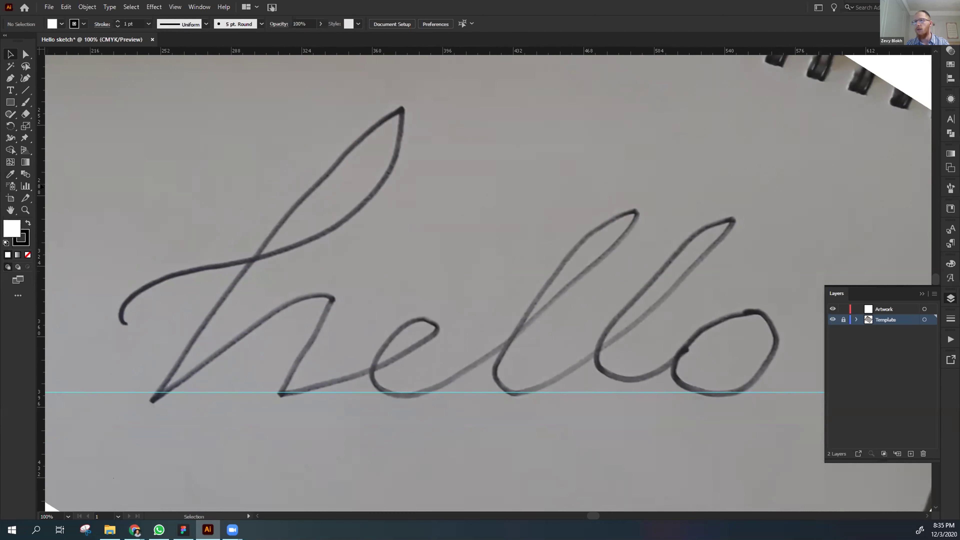
Inspect the strokes of the letters h and e at 300%, and view the whole word at 66.67%.
{"action": "left_click", "coordinate": [25, 210]}
{"action": "left_click", "coordinate": [413, 298]}
{"action": "left_click", "coordinate": [413, 298]}
{"action": "left_click", "coordinate": [413, 299]}
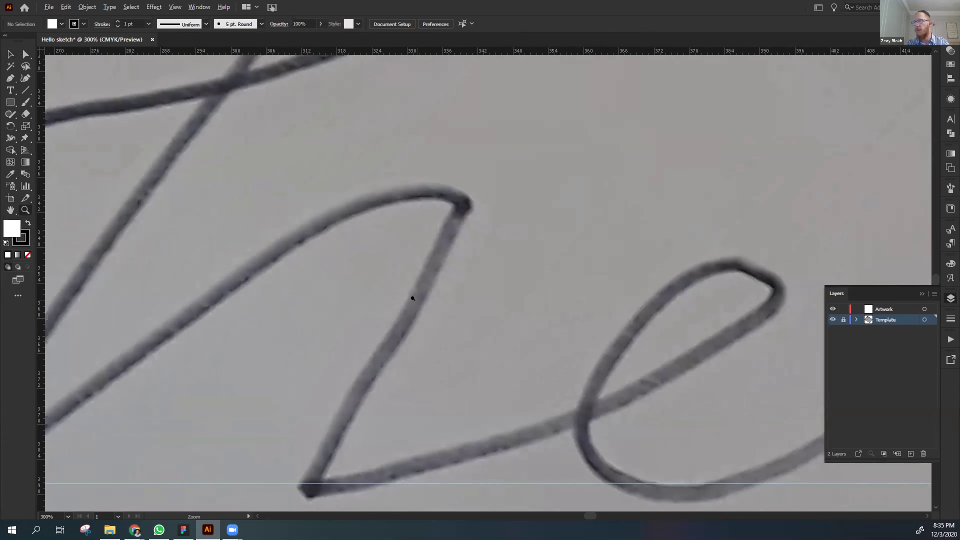
{"action": "left_click", "coordinate": [413, 298], "text": "alt"}
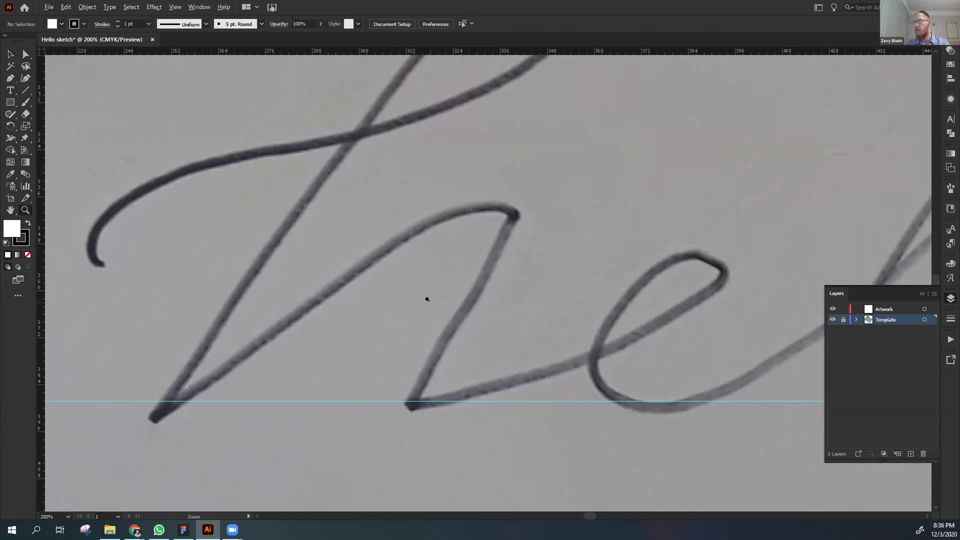
{"action": "left_click", "coordinate": [427, 299], "text": "alt"}
{"action": "left_click", "coordinate": [424, 297], "text": "alt"}
{"action": "left_click", "coordinate": [428, 300], "text": "alt"}
{"action": "left_click_drag", "start_coordinate": [557, 311], "coordinate": [397, 355]}
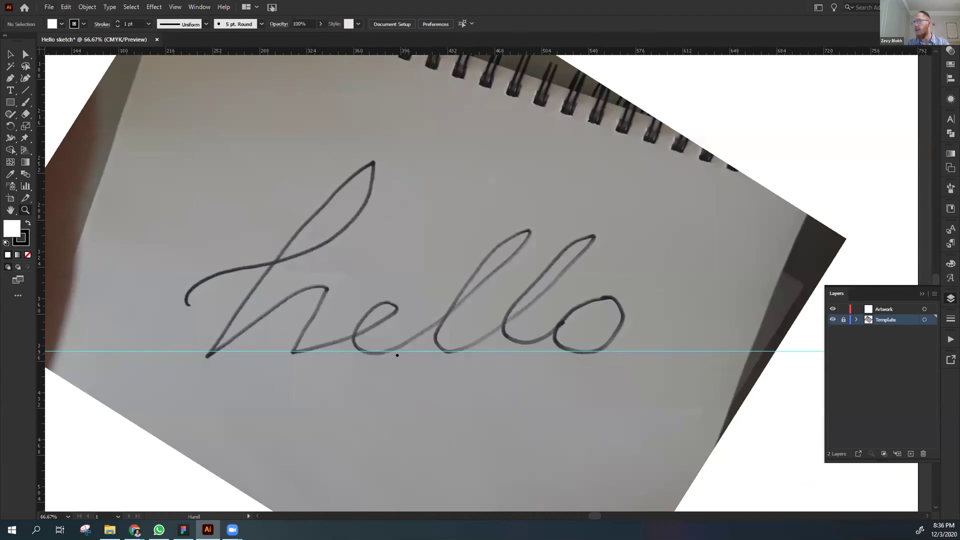
{"action": "key", "text": "v"}
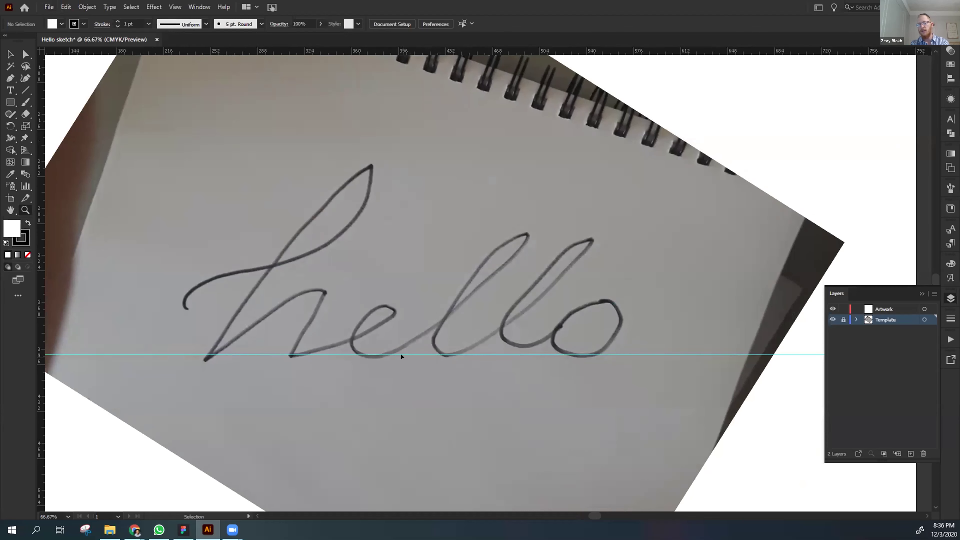
View the lettering at 100% and make the Artwork layer active.
{"action": "key", "text": "z"}
{"action": "left_click", "coordinate": [401, 355]}
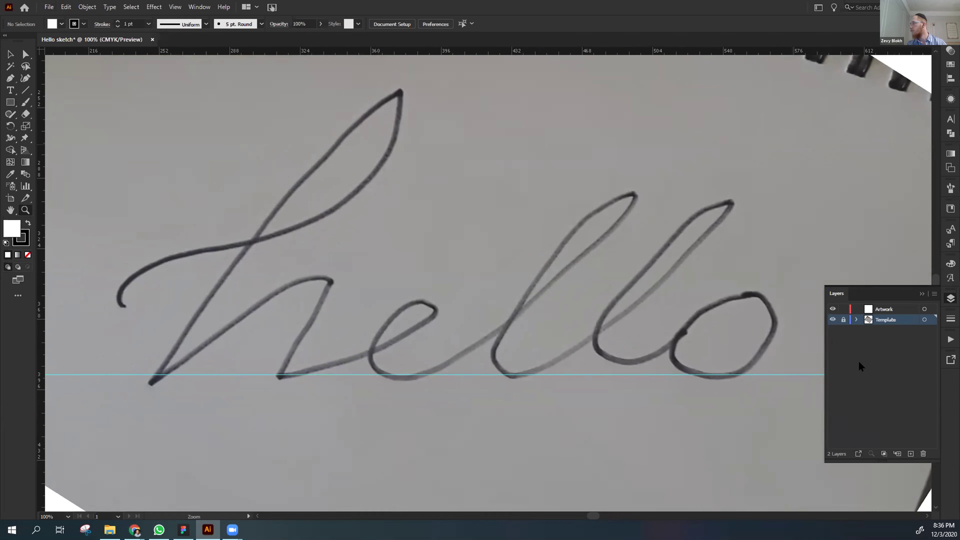
{"action": "left_click", "coordinate": [898, 307]}
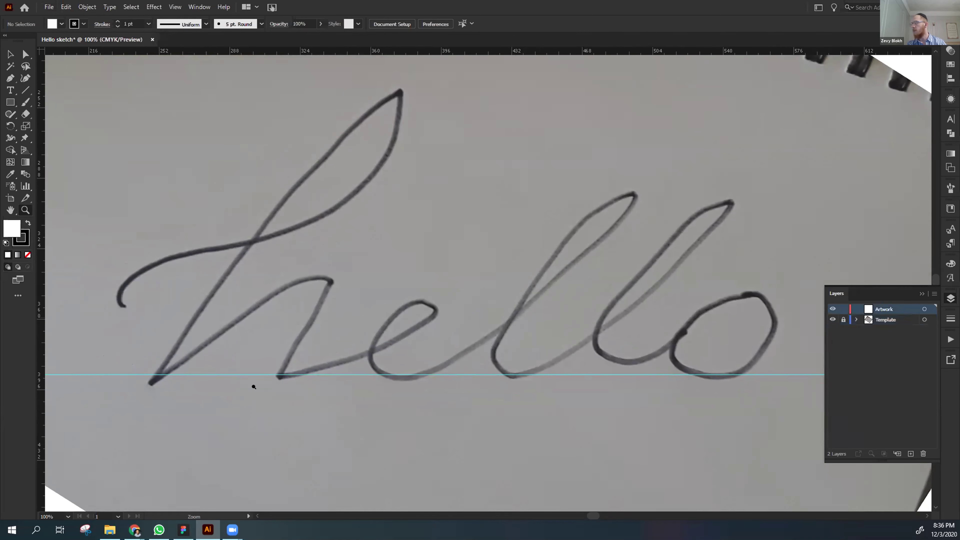
{"action": "key", "text": "p"}
{"action": "left_click", "coordinate": [123, 307]}
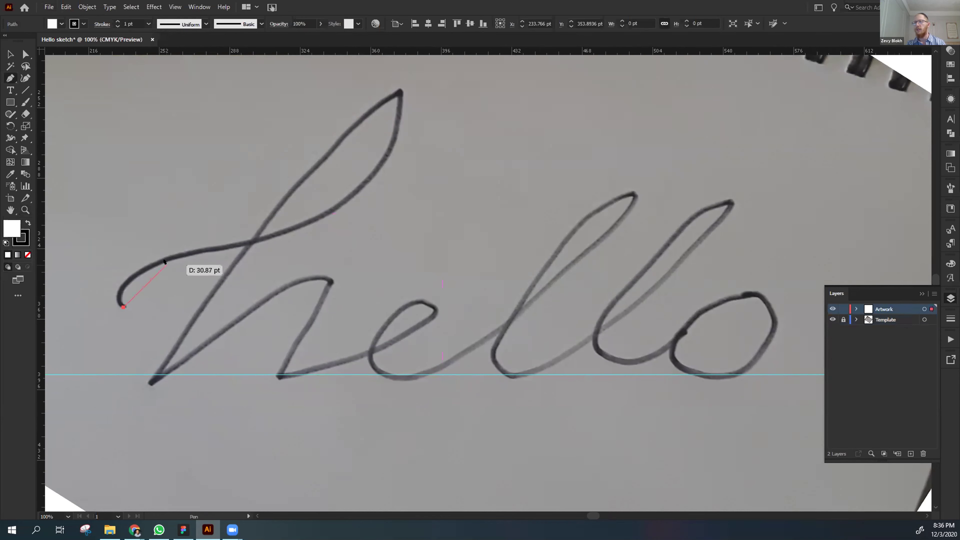
{"action": "key", "text": "Escape"}
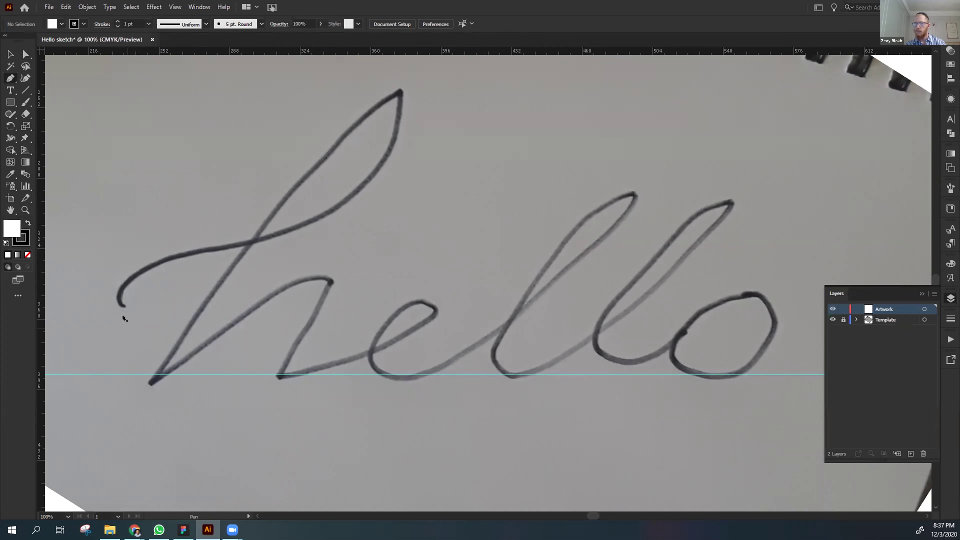
Start a Pen path along the h's curved entry stroke on the Artwork layer and set its fill to None.
{"action": "left_click", "coordinate": [125, 306]}
{"action": "mouse_move", "coordinate": [183, 256]}
{"action": "left_mouse_down"}
{"action": "mouse_move", "coordinate": [253, 243]}
{"action": "mouse_move", "coordinate": [299, 249]}
{"action": "mouse_move", "coordinate": [310, 269]}
{"action": "mouse_move", "coordinate": [40, 273]}
{"action": "mouse_move", "coordinate": [21, 259]}
{"action": "left_mouse_up"}
{"action": "left_click", "coordinate": [27, 254]}
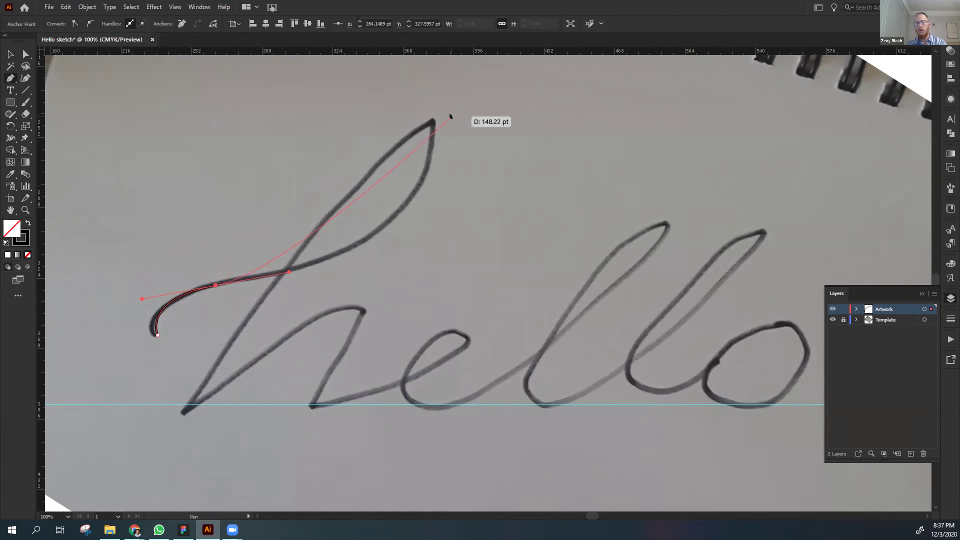
Trace the h's ascender loop up to its tip and the long downstroke to the guide, and end the path.
{"action": "key", "text": "ctrl+minus"}
{"action": "left_click_drag", "start_coordinate": [449, 114], "coordinate": [372, 178]}
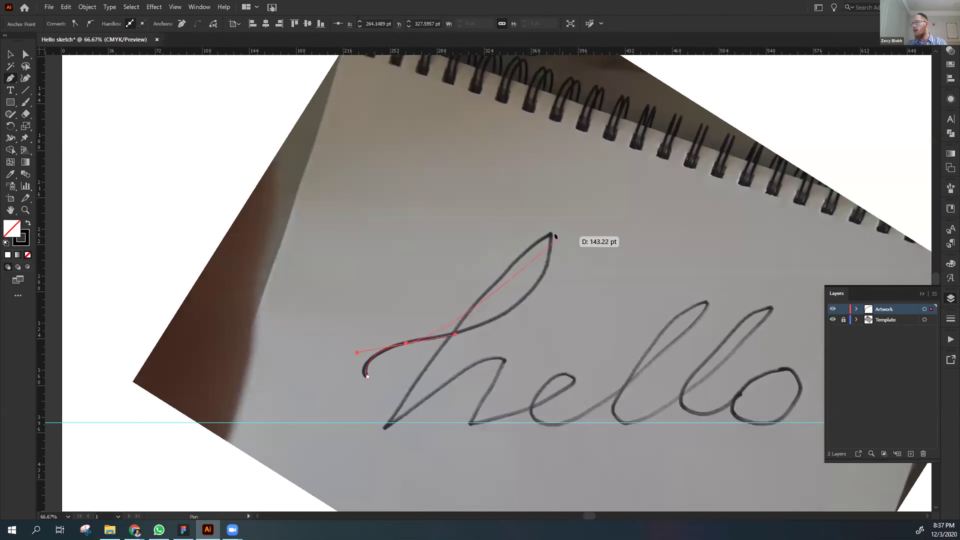
{"action": "left_click_drag", "start_coordinate": [552, 235], "coordinate": [530, 195]}
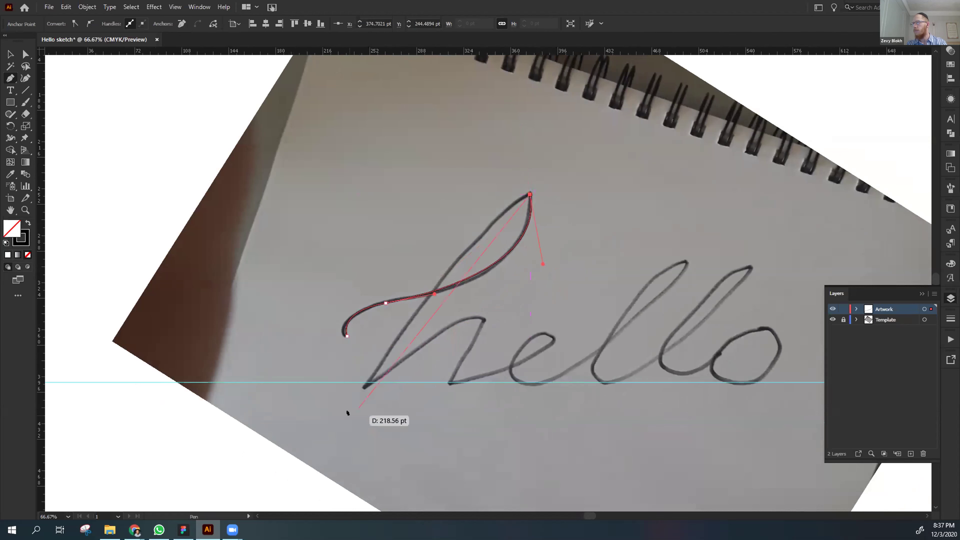
{"action": "left_click_drag", "start_coordinate": [366, 382], "coordinate": [365, 387]}
{"action": "left_click_drag", "start_coordinate": [337, 458], "coordinate": [291, 433]}
{"action": "key", "text": "v"}
{"action": "left_click", "coordinate": [291, 432]}
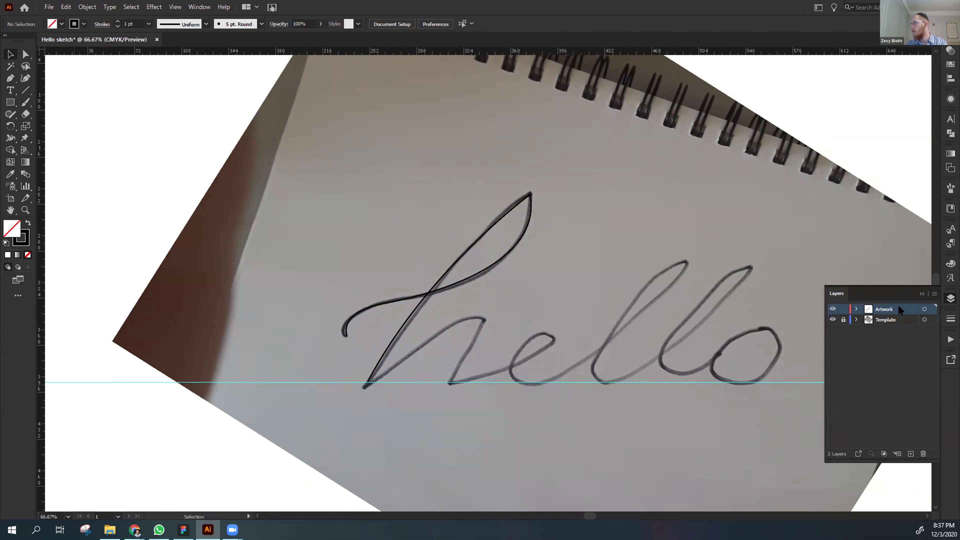
Switch the active layer back and forth between Template and Artwork.
{"action": "left_click", "coordinate": [900, 317]}
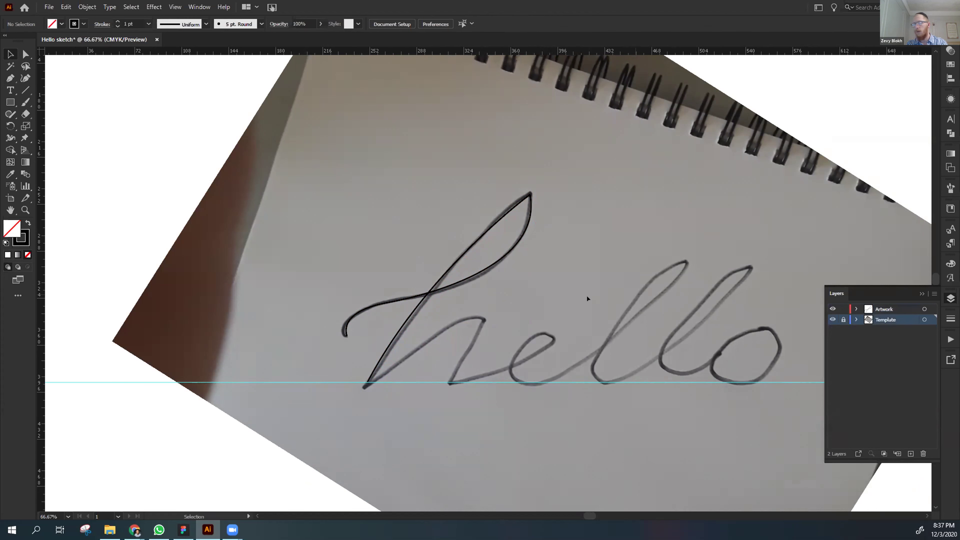
{"action": "key", "text": "p"}
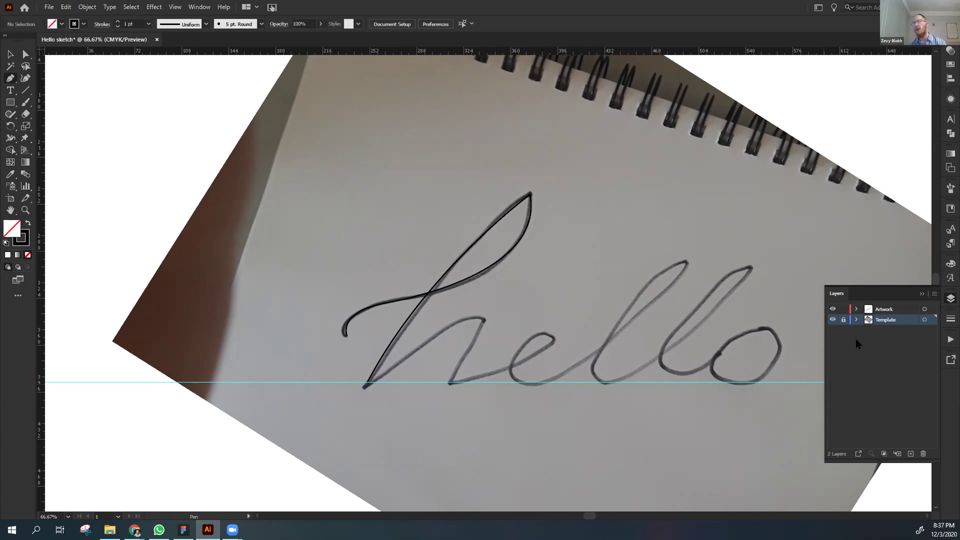
{"action": "left_click", "coordinate": [907, 352]}
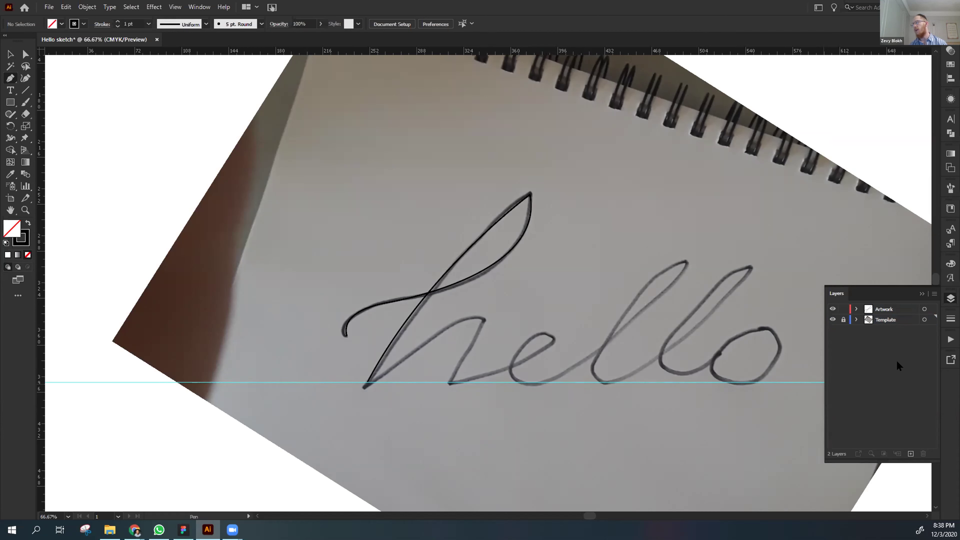
{"action": "left_click", "coordinate": [897, 319]}
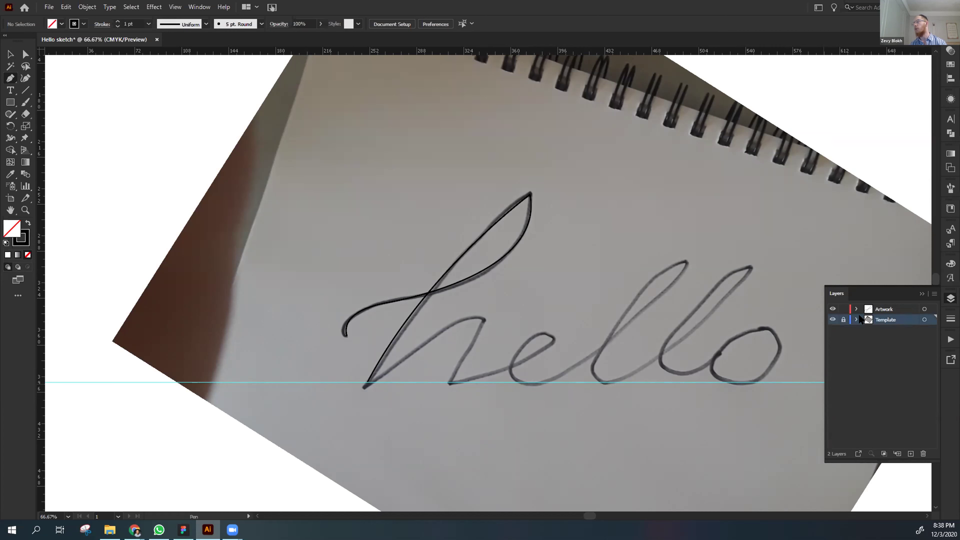
{"action": "left_click", "coordinate": [900, 309]}
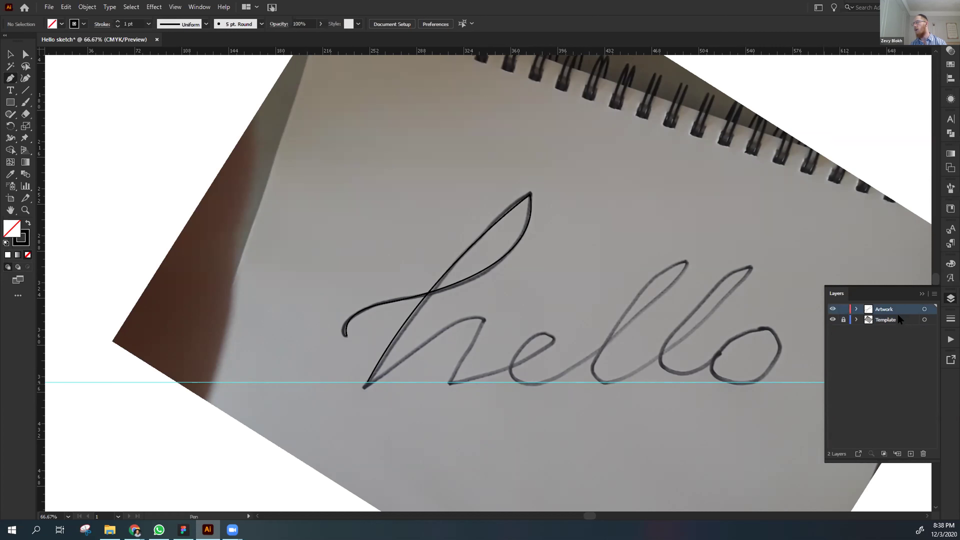
{"action": "left_click", "coordinate": [898, 319]}
{"action": "left_click", "coordinate": [890, 309]}
{"action": "left_click", "coordinate": [890, 319]}
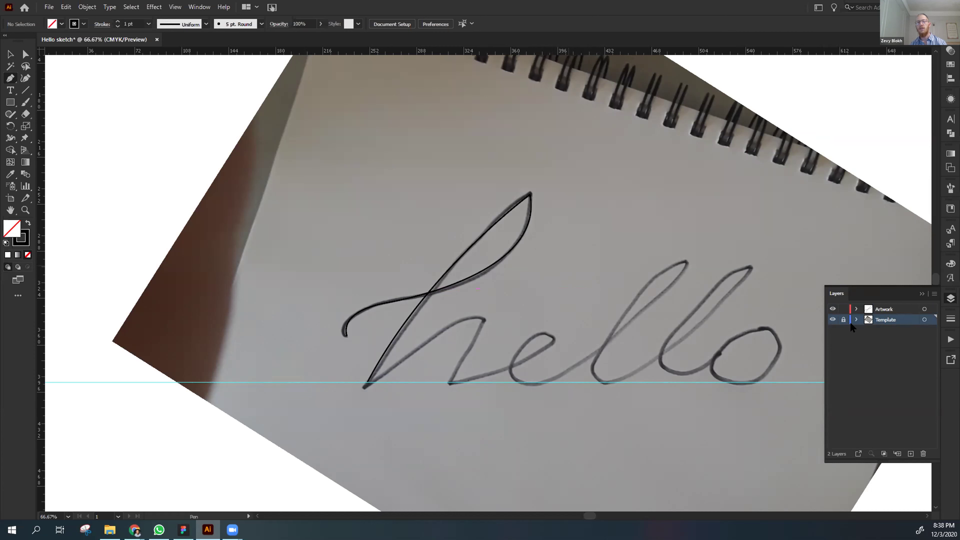
Continue the open path on the Artwork layer over the h's arch and down to the baseline.
{"action": "left_click", "coordinate": [881, 308]}
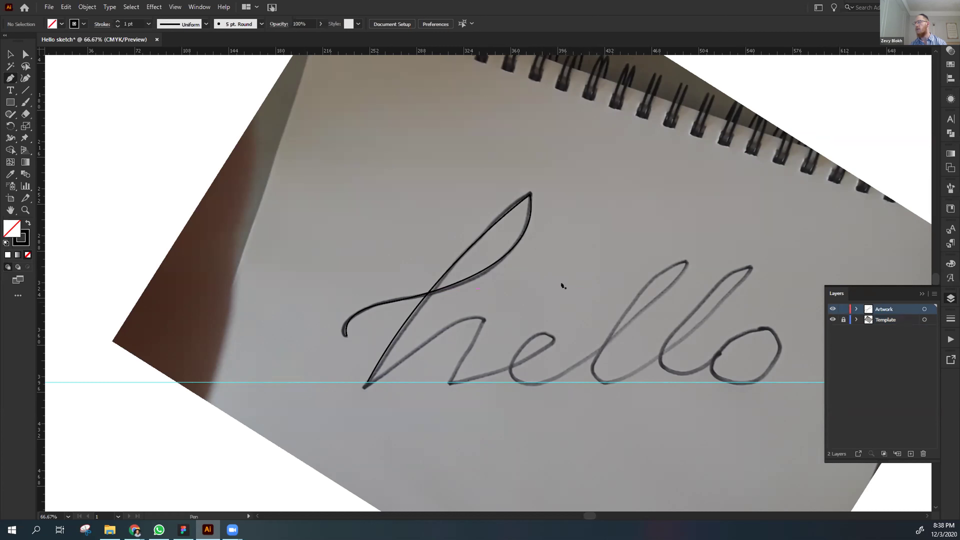
{"action": "left_click_drag", "start_coordinate": [541, 305], "coordinate": [558, 306]}
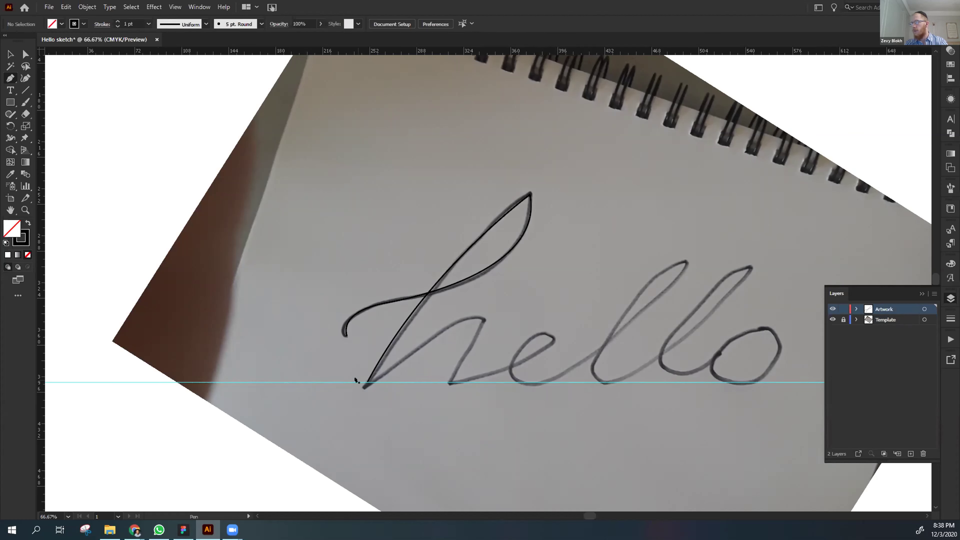
{"action": "left_click", "coordinate": [366, 382]}
{"action": "mouse_move", "coordinate": [298, 367]}
{"action": "left_mouse_down"}
{"action": "mouse_move", "coordinate": [411, 330]}
{"action": "mouse_move", "coordinate": [412, 306]}
{"action": "left_mouse_up"}
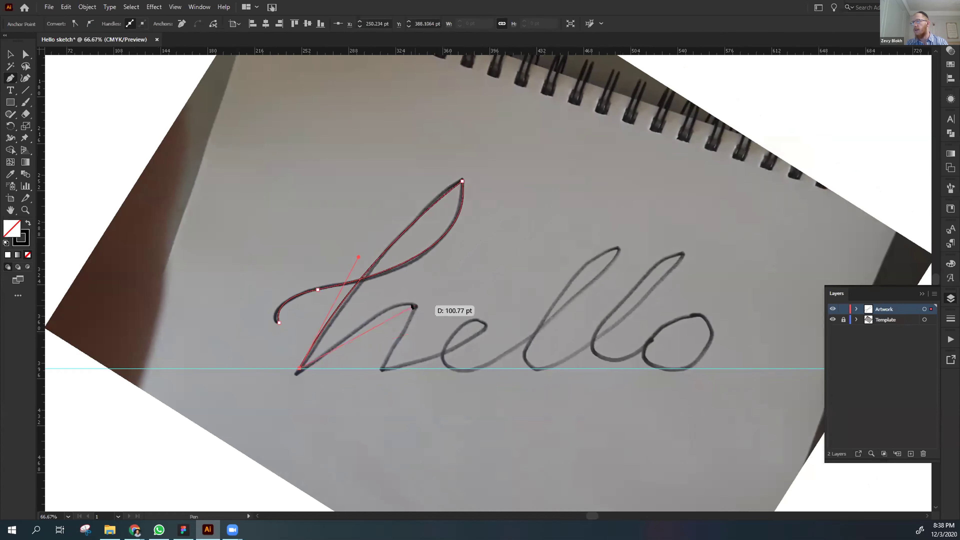
{"action": "left_click_drag", "start_coordinate": [344, 339], "coordinate": [428, 320]}
{"action": "left_click_drag", "start_coordinate": [389, 369], "coordinate": [419, 363]}
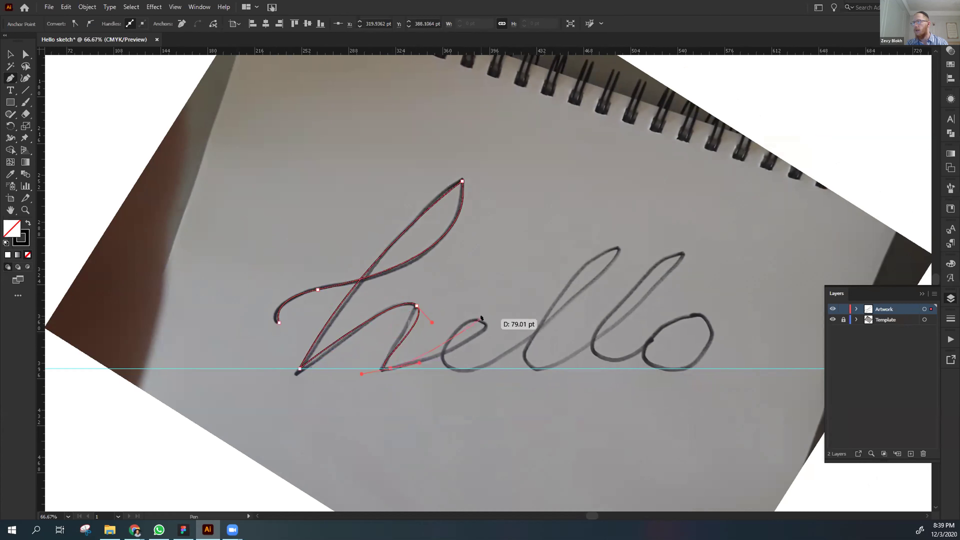
Trace the e with curved anchors at its upper right and at the baseline.
{"action": "left_click_drag", "start_coordinate": [481, 315], "coordinate": [477, 306]}
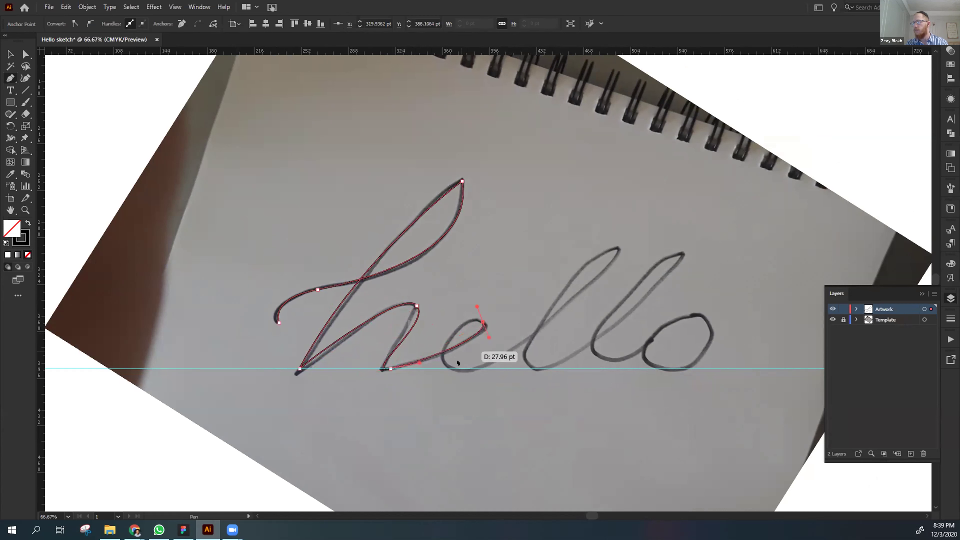
{"action": "left_click_drag", "start_coordinate": [460, 370], "coordinate": [505, 374]}
{"action": "left_click_drag", "start_coordinate": [461, 396], "coordinate": [391, 445]}
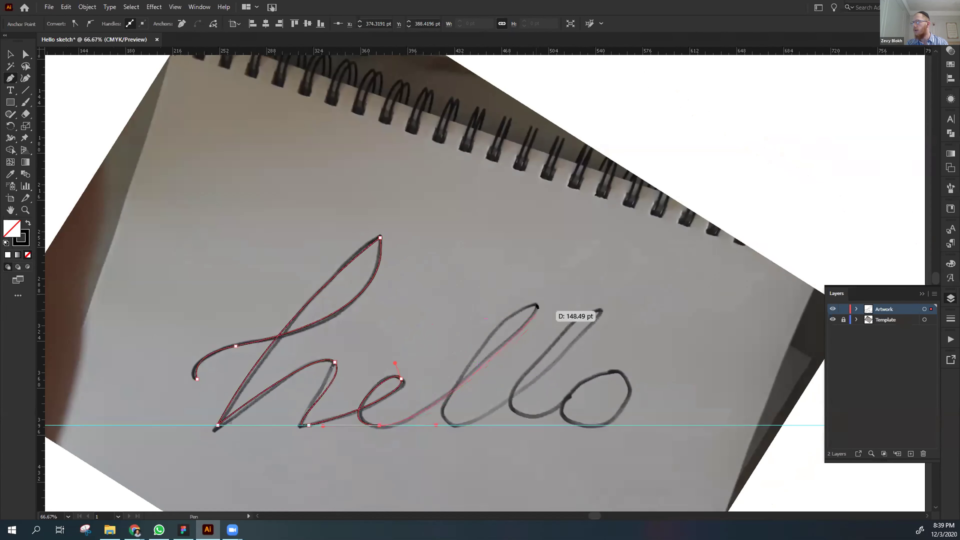
Trace the first l with curved anchors at its tip and at its base on the guide.
{"action": "left_click", "coordinate": [535, 305]}
{"action": "left_click_drag", "start_coordinate": [528, 292], "coordinate": [528, 295]}
{"action": "left_click_drag", "start_coordinate": [457, 426], "coordinate": [512, 441]}
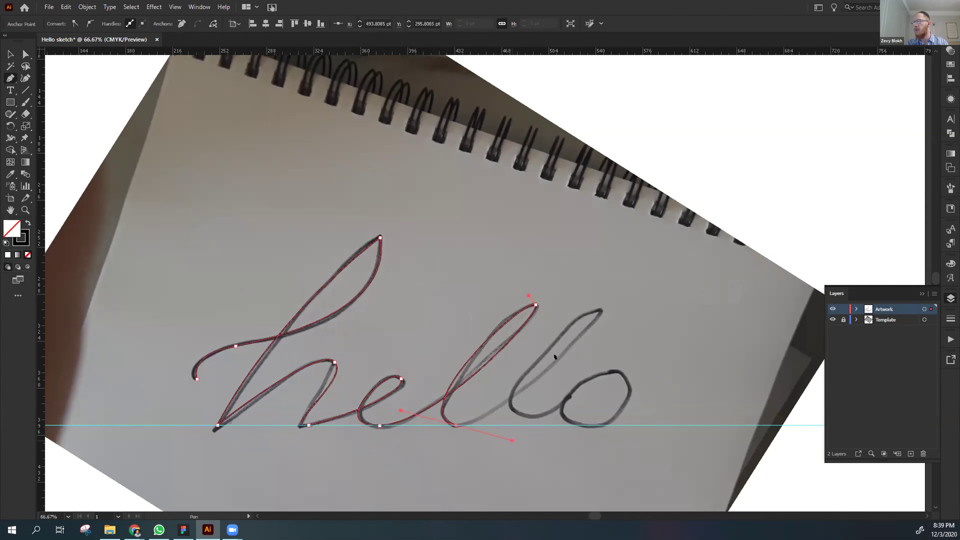
Trace the second l over its tip and down to the start of the o, and leave the path selected.
{"action": "left_click_drag", "start_coordinate": [595, 309], "coordinate": [574, 300]}
{"action": "left_click", "coordinate": [563, 404]}
{"action": "mouse_move", "coordinate": [657, 362]}
{"action": "left_mouse_down"}
{"action": "mouse_move", "coordinate": [676, 341]}
{"action": "mouse_move", "coordinate": [560, 376]}
{"action": "mouse_move", "coordinate": [599, 415]}
{"action": "mouse_move", "coordinate": [648, 369]}
{"action": "mouse_move", "coordinate": [664, 379]}
{"action": "left_mouse_up"}
{"action": "scroll", "coordinate": [643, 378], "scroll_direction": "down", "scroll_amount": 5}
{"action": "scroll", "coordinate": [643, 378], "scroll_direction": "left", "scroll_amount": 3}
{"action": "left_click", "coordinate": [592, 308]}
{"action": "scroll", "coordinate": [570, 335], "scroll_direction": "up", "scroll_amount": 2}
{"action": "scroll", "coordinate": [570, 335], "scroll_direction": "right", "scroll_amount": 3}
{"action": "left_click", "coordinate": [368, 194]}
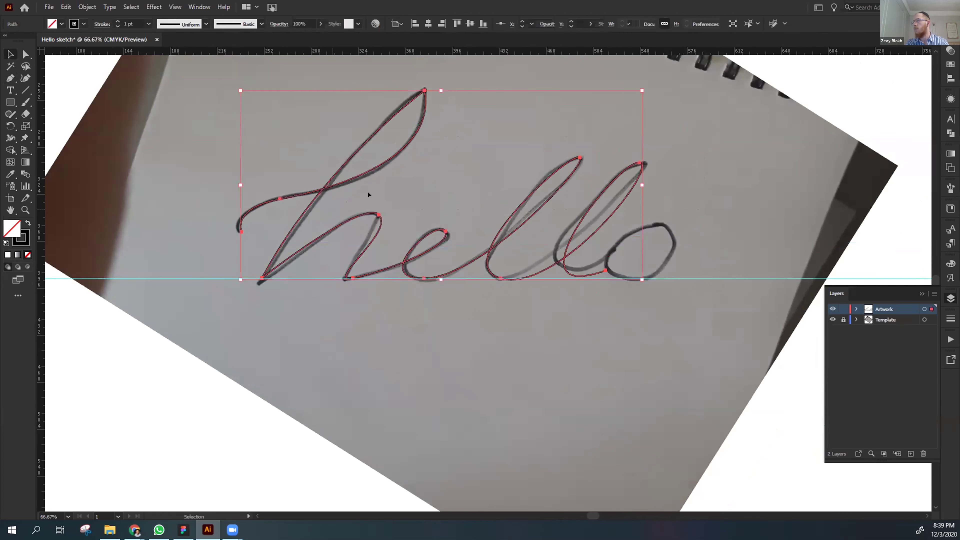
Add a new layer above Artwork, and lock and hide the Artwork layer.
{"action": "left_click", "coordinate": [910, 454]}
{"action": "left_click", "coordinate": [843, 319]}
{"action": "left_click", "coordinate": [833, 320]}
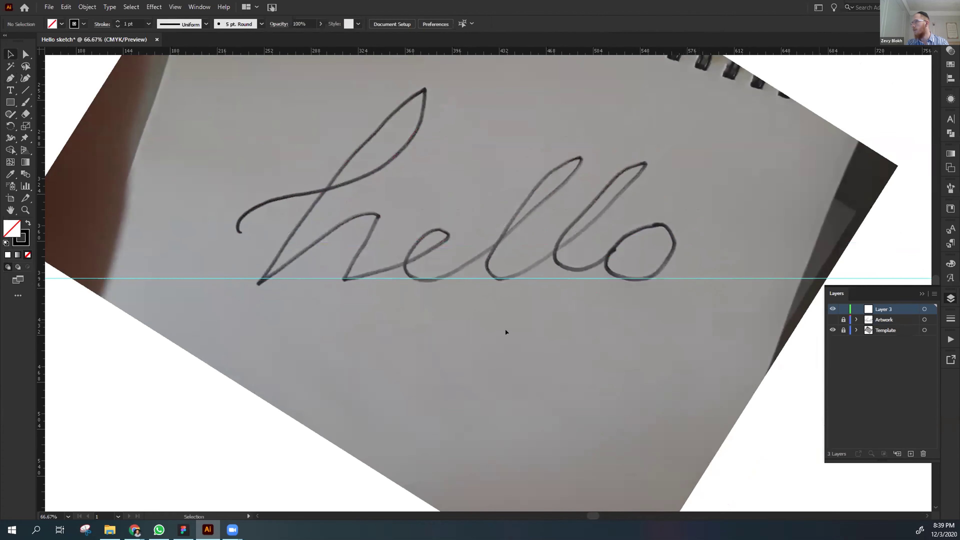
Draw a trial path on Layer 3 along the h's entry stroke up to the ascender tip, and end it there.
{"action": "left_click_drag", "start_coordinate": [439, 312], "coordinate": [449, 350]}
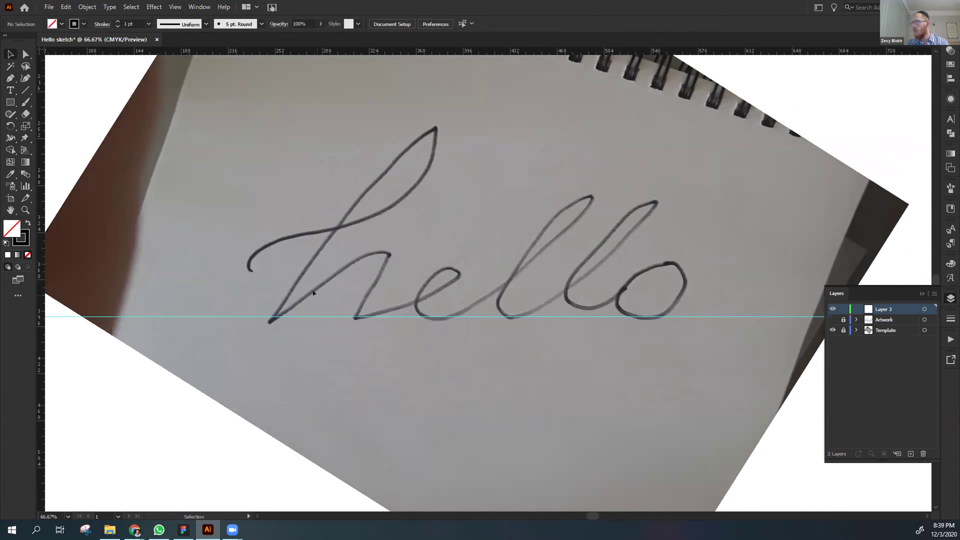
{"action": "key", "text": "p"}
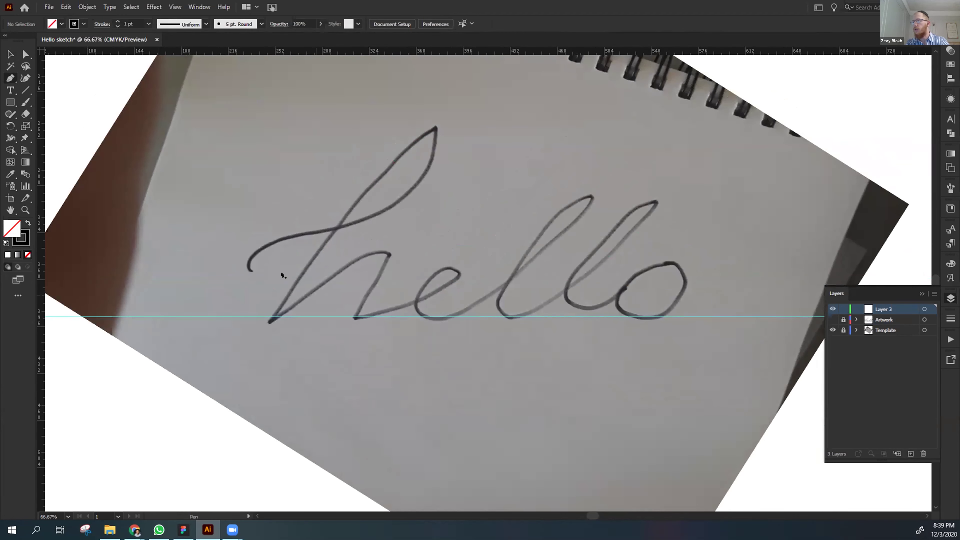
{"action": "left_click", "coordinate": [252, 271]}
{"action": "left_click_drag", "start_coordinate": [358, 221], "coordinate": [481, 201]}
{"action": "left_click", "coordinate": [434, 124]}
{"action": "left_click", "coordinate": [395, 155], "text": "ctrl"}
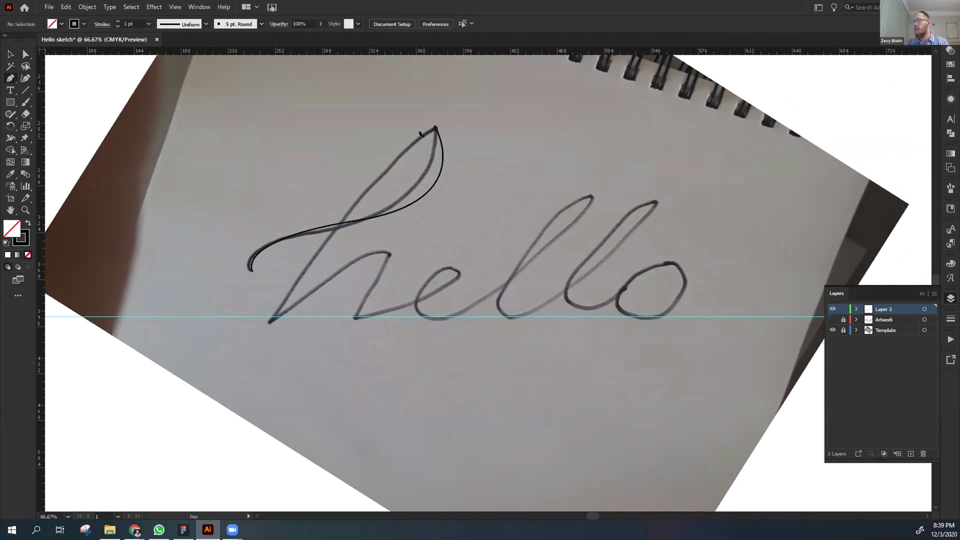
Move the trial curve up and away from the sketch, and draw the h's downstroke beside it as a separate curve.
{"action": "key", "text": "v"}
{"action": "left_click_drag", "start_coordinate": [434, 127], "coordinate": [408, 125]}
{"action": "key", "text": "p"}
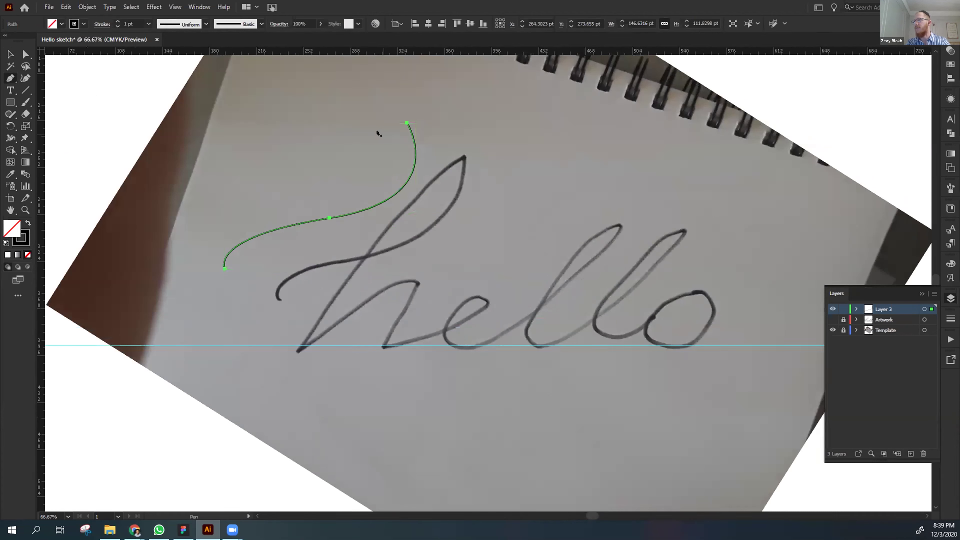
{"action": "left_click", "coordinate": [390, 133]}
{"action": "left_click_drag", "start_coordinate": [238, 307], "coordinate": [218, 399]}
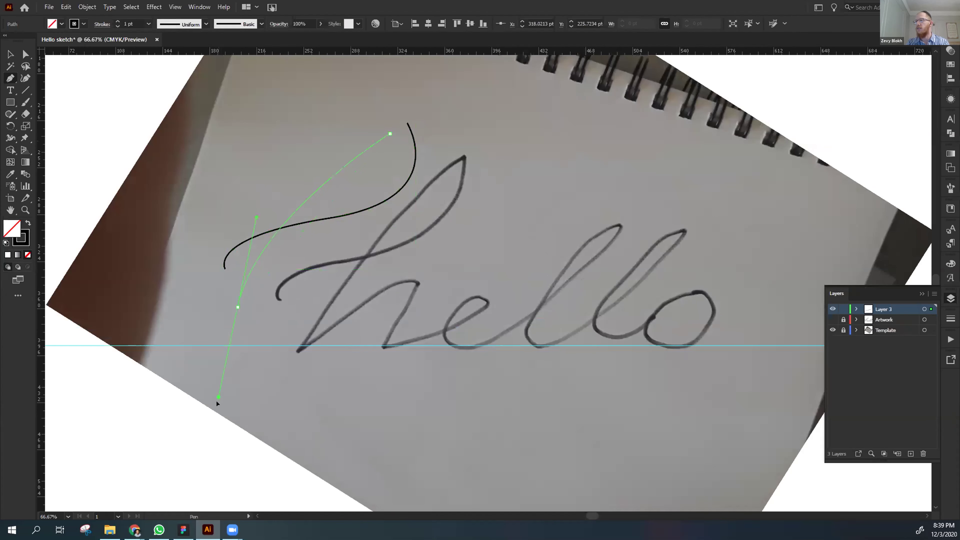
Select both trial curves on Layer 3 and delete them.
{"action": "key", "text": "v"}
{"action": "left_click", "coordinate": [386, 298]}
{"action": "left_click", "coordinate": [316, 186]}
{"action": "left_click", "coordinate": [415, 159]}
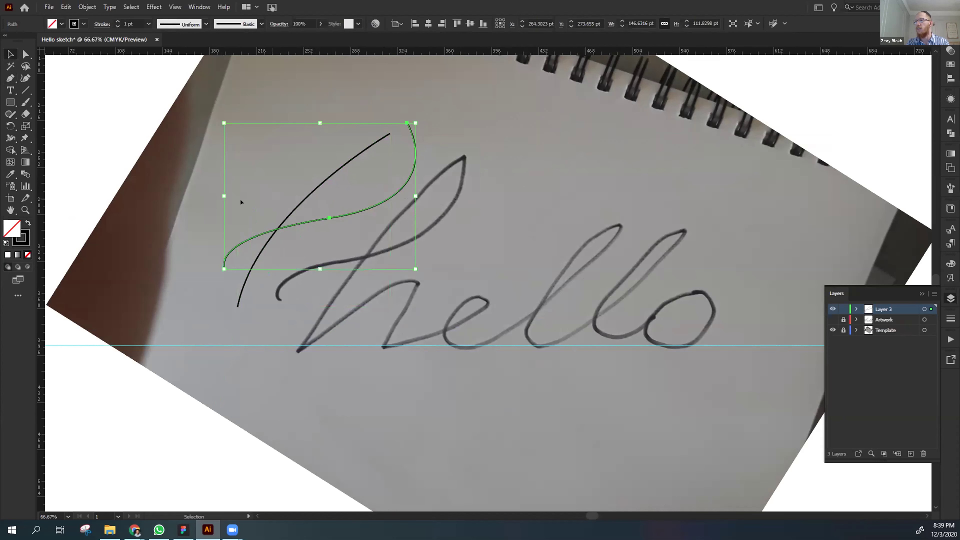
{"action": "key", "text": "ctrl+a"}
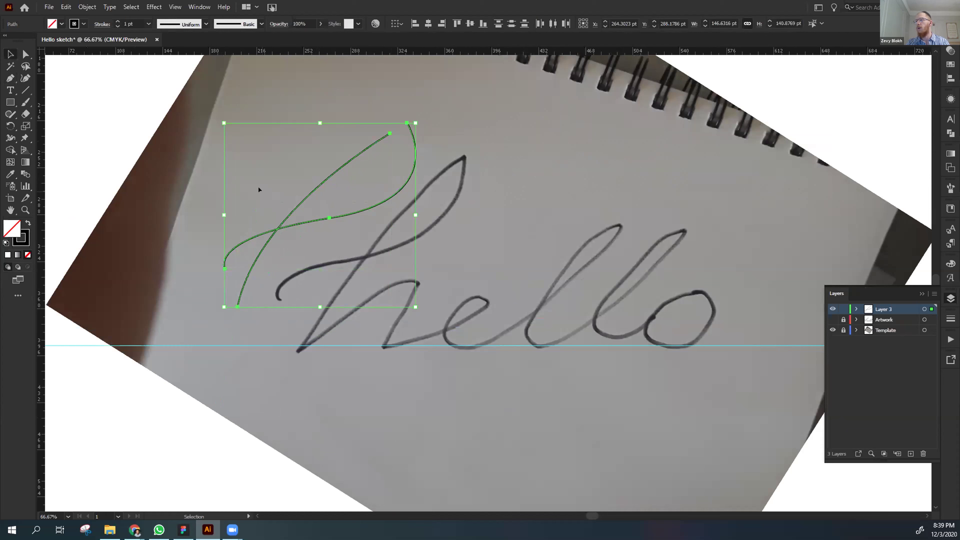
{"action": "key", "text": "Delete"}
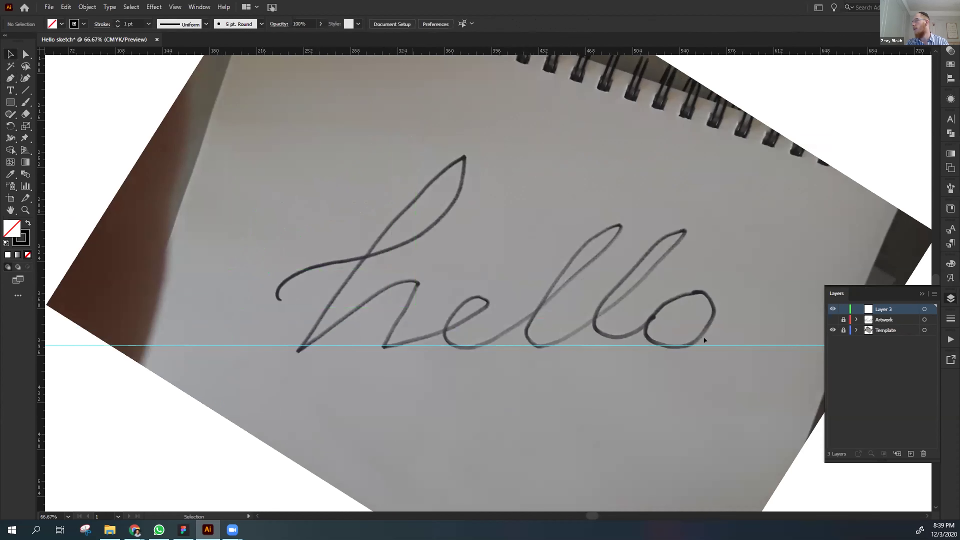
Show and unlock the Artwork layer, and extend its path along the o's base and right side to the top.
{"action": "left_click", "coordinate": [833, 319]}
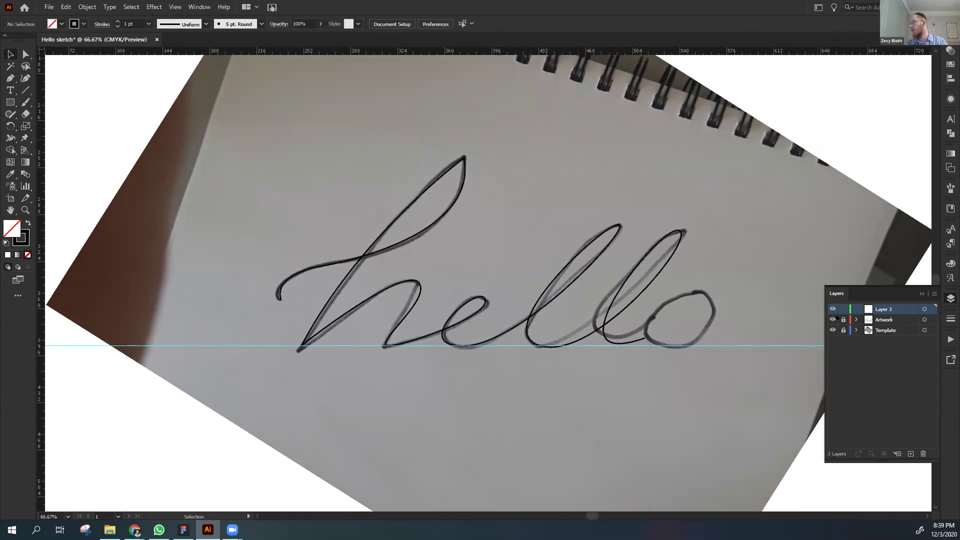
{"action": "key", "text": "p"}
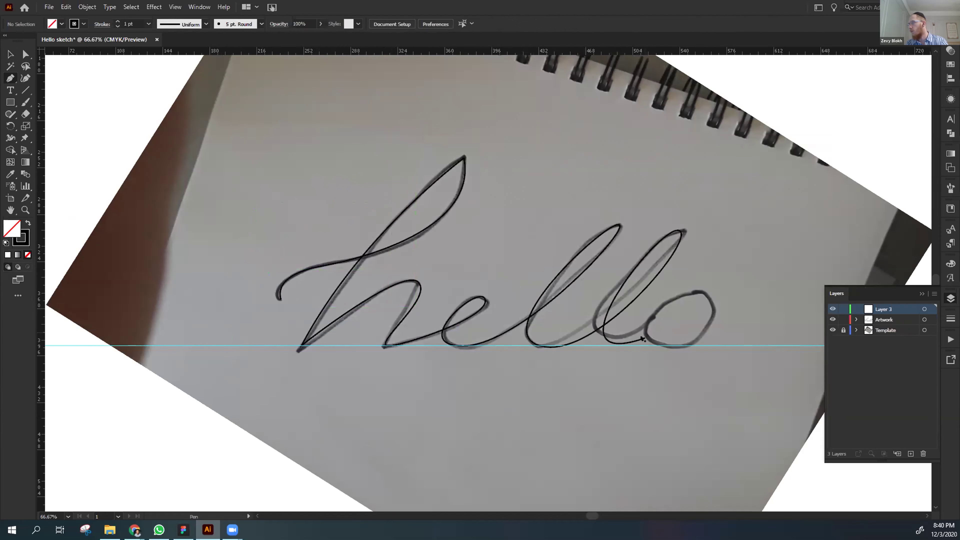
{"action": "left_click", "coordinate": [645, 338]}
{"action": "left_click_drag", "start_coordinate": [699, 338], "coordinate": [717, 332]}
{"action": "left_click_drag", "start_coordinate": [700, 292], "coordinate": [680, 290]}
{"action": "left_click_drag", "start_coordinate": [645, 338], "coordinate": [644, 374]}
Lengthen and steepen the lower-left handle of the anchor joining the second l to the o, and fine-tune the second l's tip handle.
{"action": "key", "text": "v"}
{"action": "left_click", "coordinate": [659, 369]}
{"action": "left_click", "coordinate": [658, 320]}
{"action": "key", "text": "a"}
{"action": "key", "text": "ctrl+plus"}
{"action": "key", "text": "ctrl+plus"}
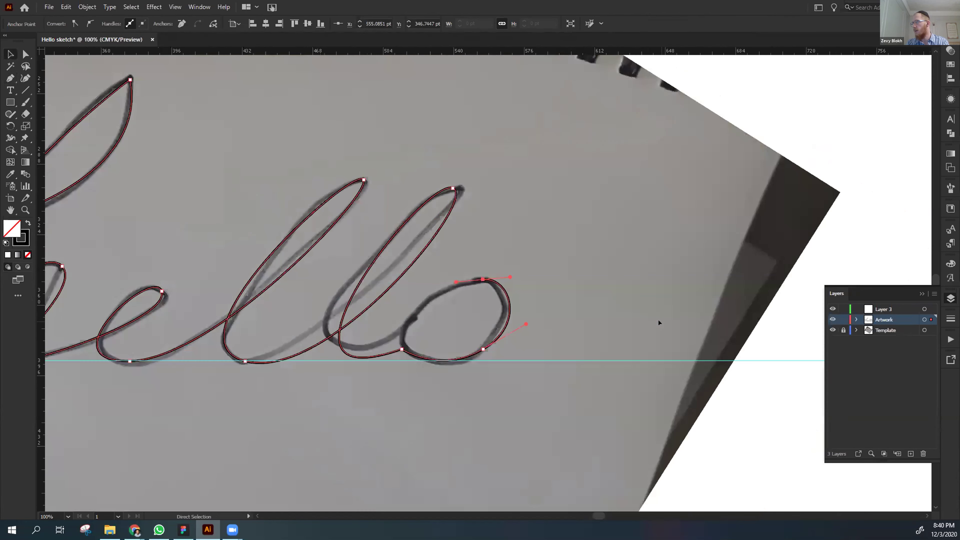
{"action": "left_click_drag", "start_coordinate": [331, 401], "coordinate": [441, 368]}
{"action": "key", "text": "v"}
{"action": "key", "text": "a"}
{"action": "left_click", "coordinate": [404, 359]}
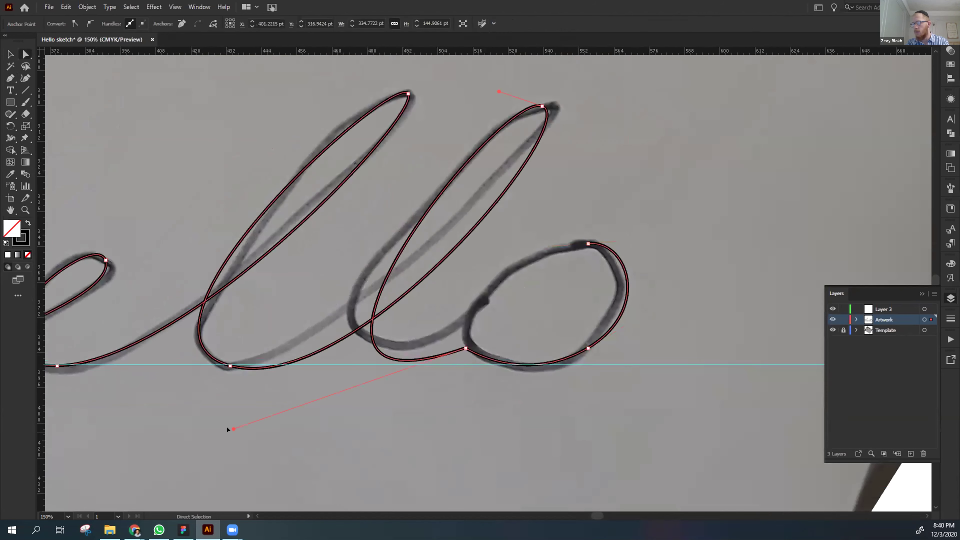
{"action": "left_click_drag", "start_coordinate": [233, 426], "coordinate": [209, 458]}
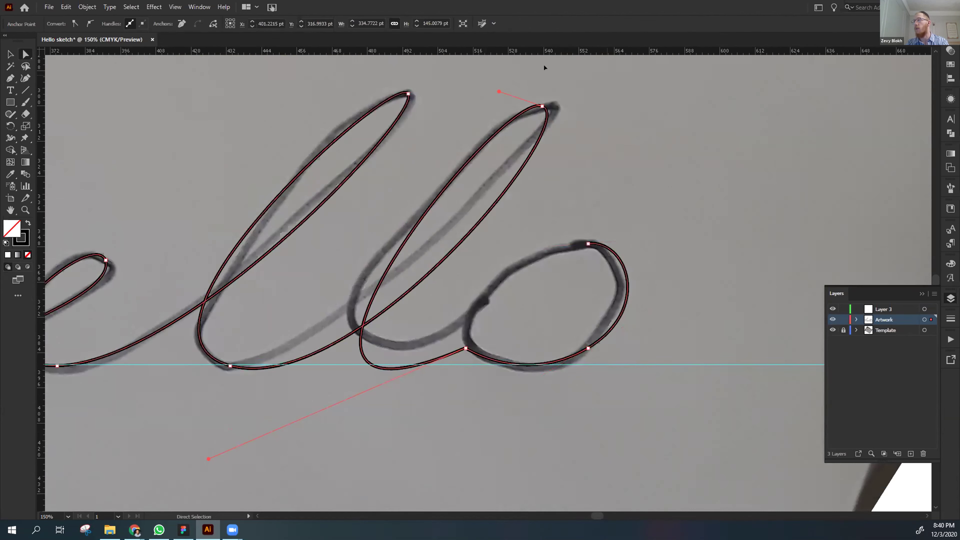
{"action": "left_click_drag", "start_coordinate": [497, 92], "coordinate": [497, 97]}
Rotate the direction handles at the first l's tip to horizontal.
{"action": "left_click", "coordinate": [410, 93]}
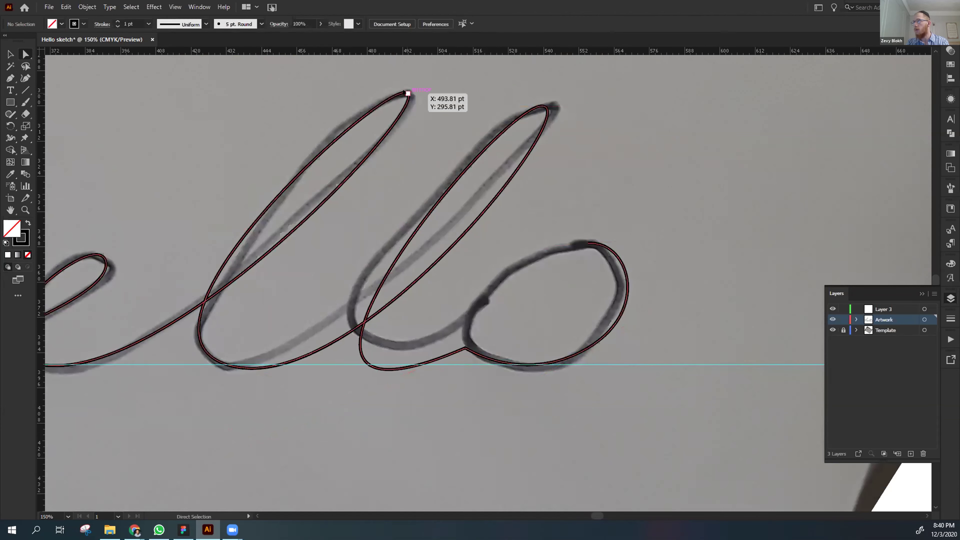
{"action": "left_click", "coordinate": [408, 94]}
{"action": "left_click_drag", "start_coordinate": [389, 73], "coordinate": [377, 93]}
{"action": "left_click", "coordinate": [259, 161]}
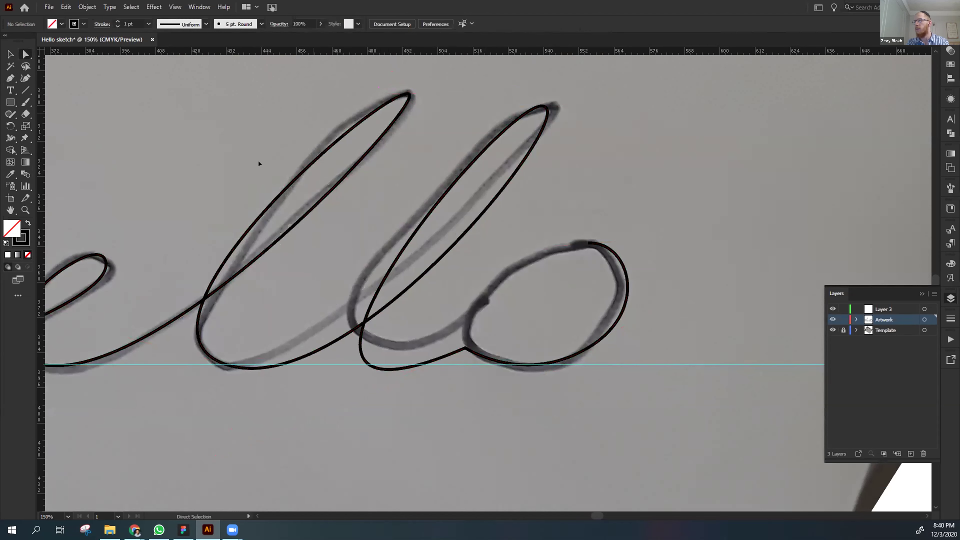
{"action": "left_click_drag", "start_coordinate": [122, 253], "coordinate": [175, 231]}
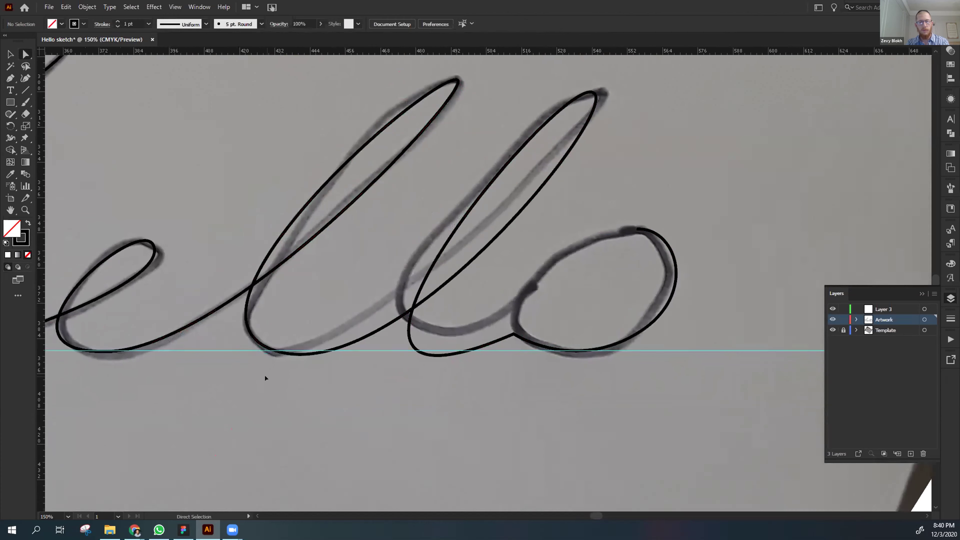
Fine-tune the direction handles at the tips of the e and both l's to refine their loops.
{"action": "left_click", "coordinate": [153, 245]}
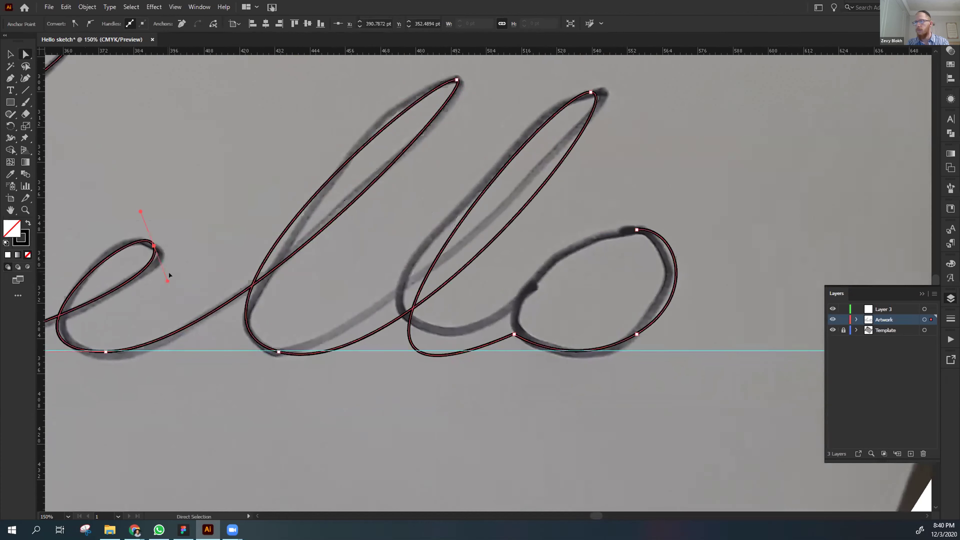
{"action": "left_click_drag", "start_coordinate": [138, 207], "coordinate": [144, 208]}
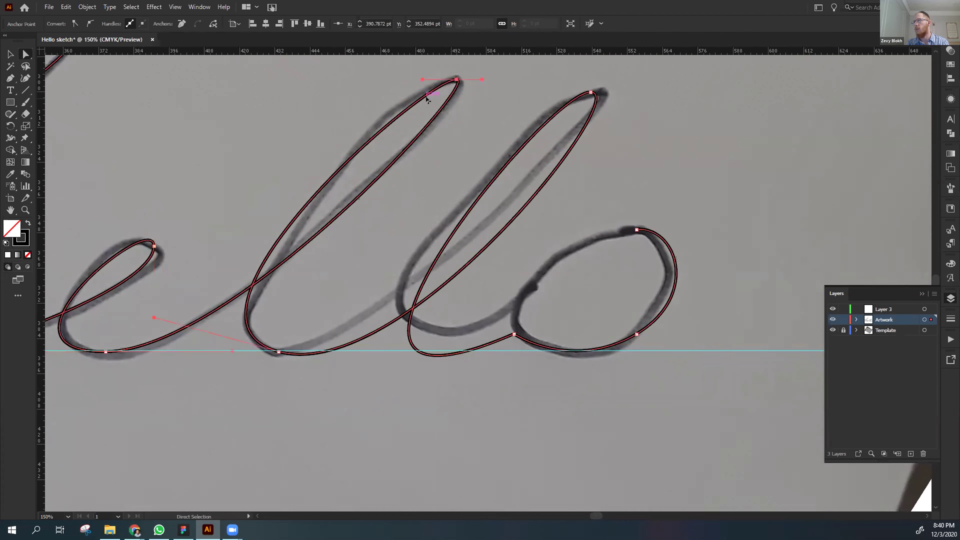
{"action": "left_click_drag", "start_coordinate": [480, 73], "coordinate": [473, 93]}
{"action": "left_click_drag", "start_coordinate": [616, 74], "coordinate": [620, 121]}
{"action": "left_click", "coordinate": [683, 130]}
{"action": "scroll", "coordinate": [565, 125], "scroll_direction": "right", "scroll_amount": 3}
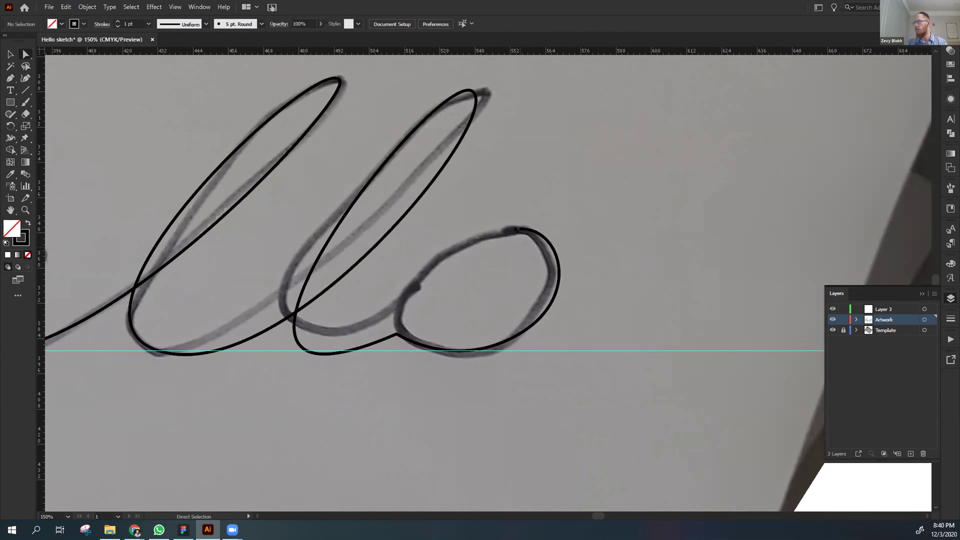
Hide the Template layer so the traced lettering stands alone, and leave the path deselected.
{"action": "key", "text": "v"}
{"action": "key", "text": "ctrl+minus"}
{"action": "key", "text": "ctrl+minus"}
{"action": "left_click_drag", "start_coordinate": [420, 271], "coordinate": [475, 243]}
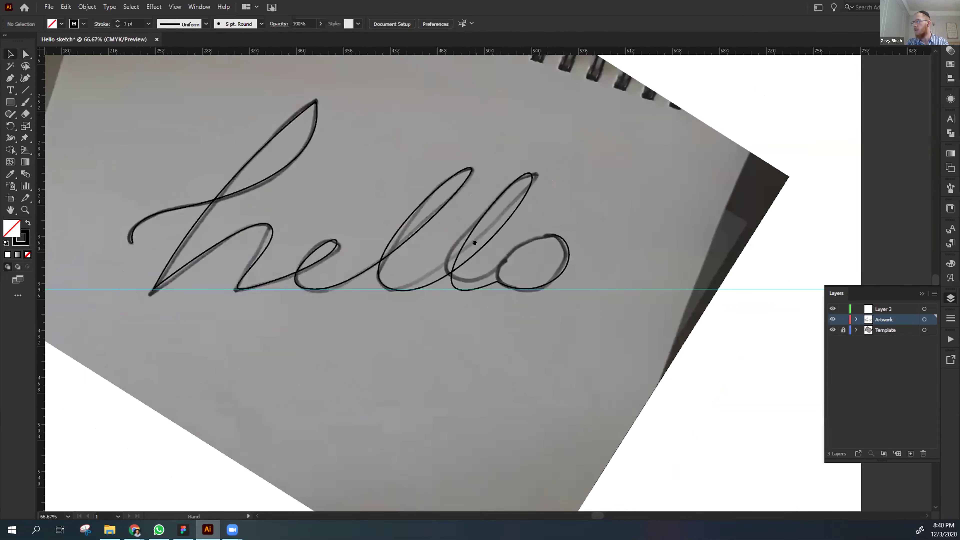
{"action": "left_click", "coordinate": [832, 330]}
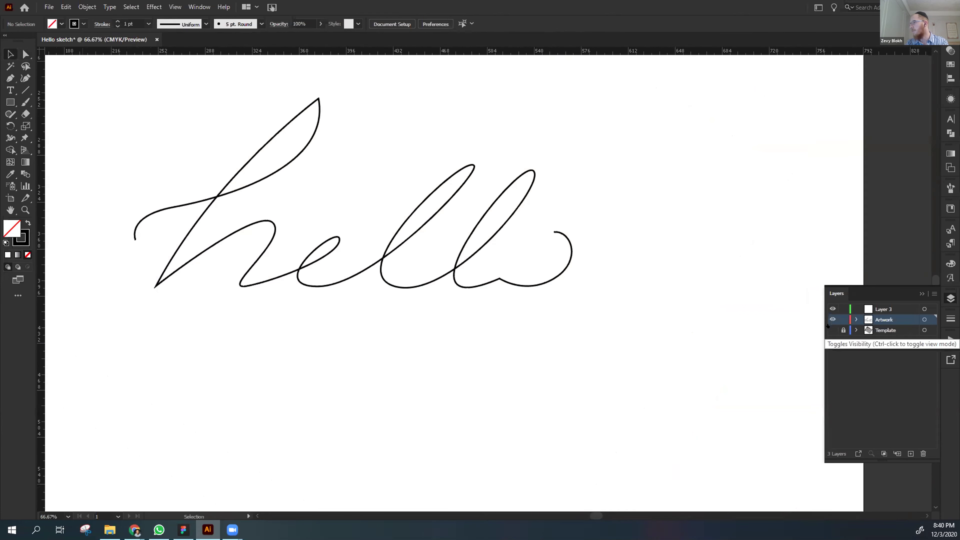
{"action": "key", "text": "ctrl+plus"}
{"action": "left_click", "coordinate": [512, 285]}
{"action": "left_click_drag", "start_coordinate": [411, 294], "coordinate": [490, 382]}
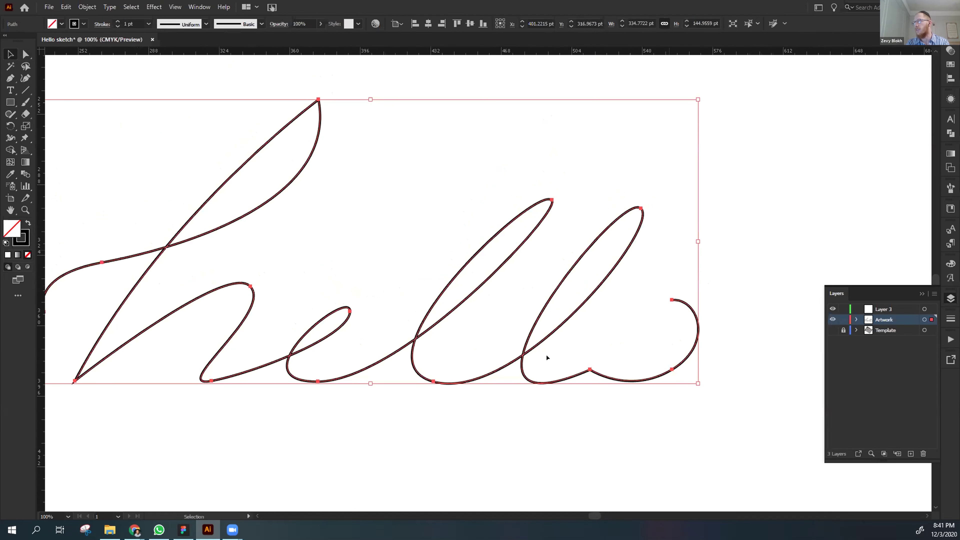
{"action": "left_click", "coordinate": [601, 456]}
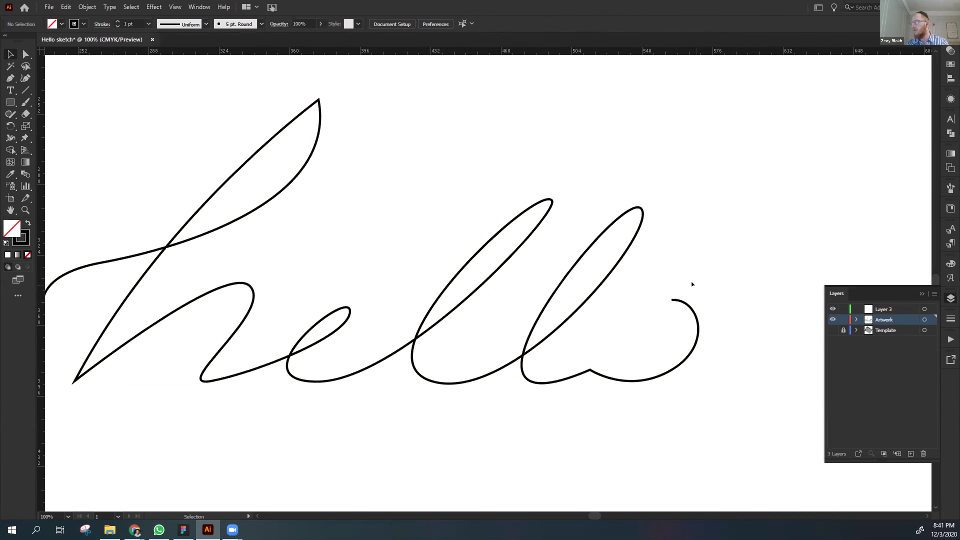
Try to continue the path with the Pen tool from the o's open top end to the anchor where the second l meets the o.
{"action": "key", "text": "p"}
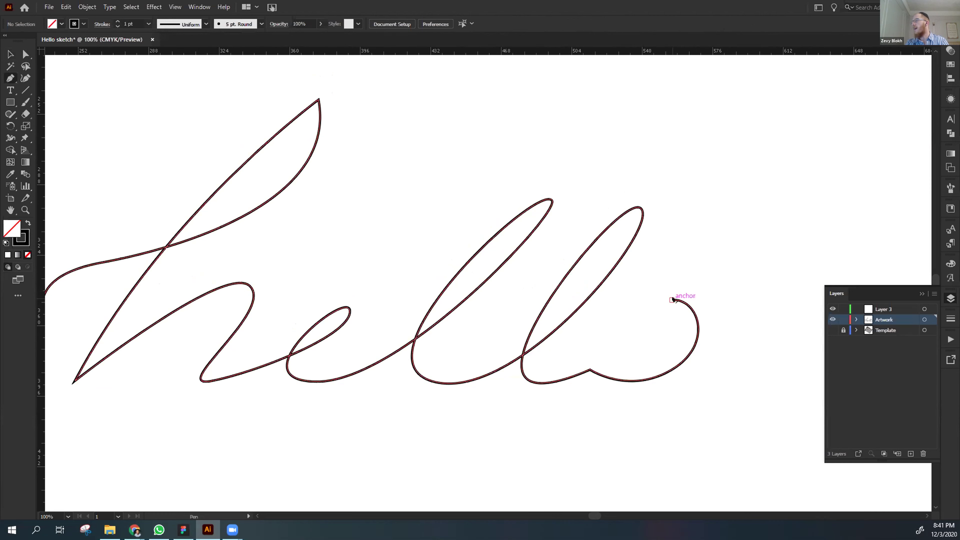
{"action": "left_click", "coordinate": [673, 300]}
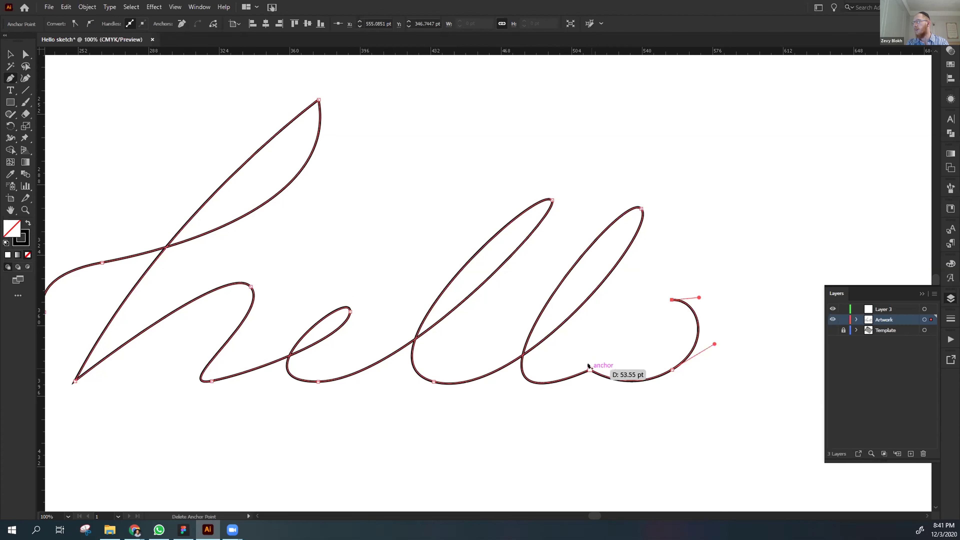
{"action": "key", "text": "ctrl+equal"}
{"action": "key", "text": "ctrl+equal"}
{"action": "key", "text": "ctrl+equal"}
{"action": "left_click_drag", "start_coordinate": [356, 309], "coordinate": [459, 203]}
{"action": "key", "text": "ctrl+equal"}
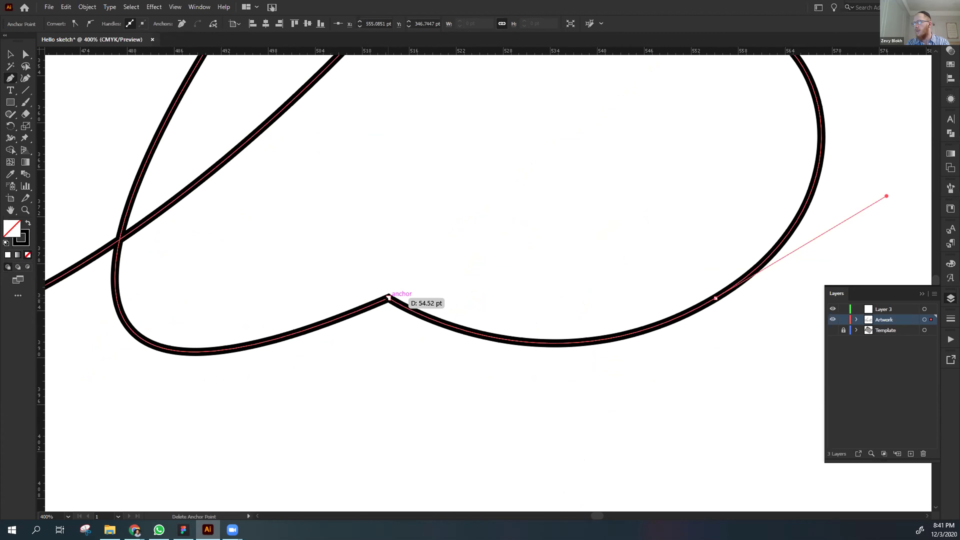
{"action": "left_click", "coordinate": [388, 297]}
{"action": "key", "text": "ctrl+z"}
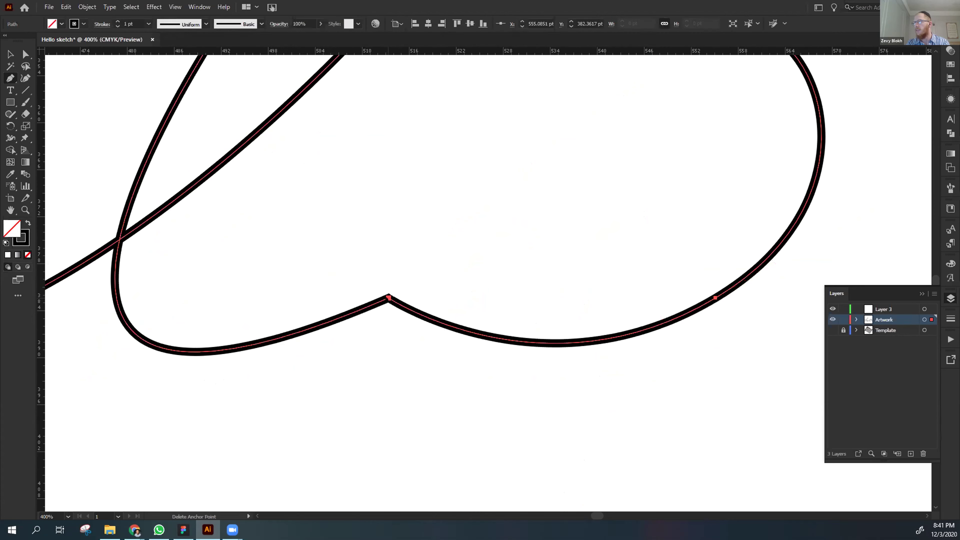
Try to close the o with a curve onto the l–o junction anchor, using a long downward handle.
{"action": "key", "text": "ctrl+minus"}
{"action": "key", "text": "ctrl+minus"}
{"action": "key", "text": "ctrl+minus"}
{"action": "key", "text": "ctrl+minus"}
{"action": "scroll", "coordinate": [385, 363], "scroll_direction": "right", "scroll_amount": 5}
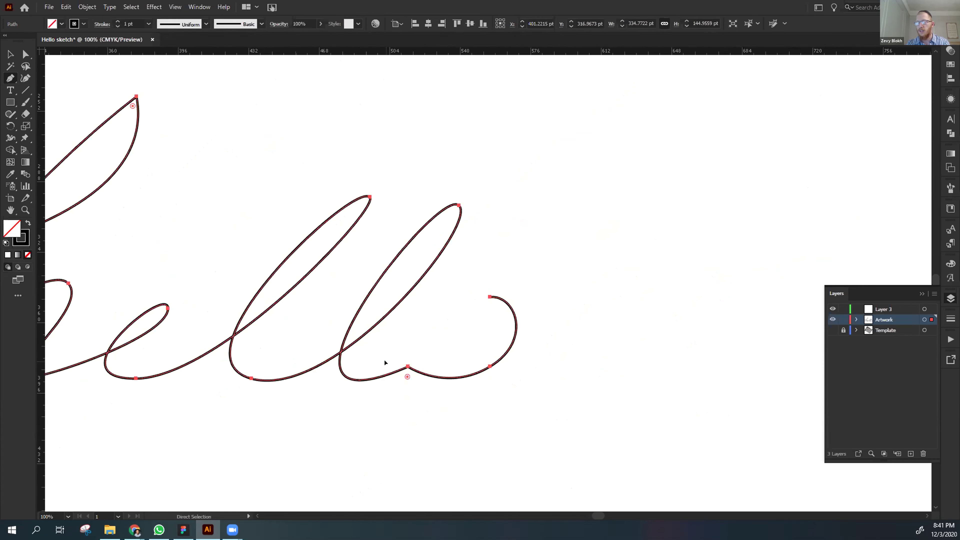
{"action": "key", "text": "ctrl+plus"}
{"action": "left_click_drag", "start_coordinate": [529, 365], "coordinate": [413, 292]}
{"action": "scroll", "coordinate": [316, 372], "scroll_direction": "right", "scroll_amount": 10}
{"action": "scroll", "coordinate": [315, 372], "scroll_direction": "down", "scroll_amount": 2}
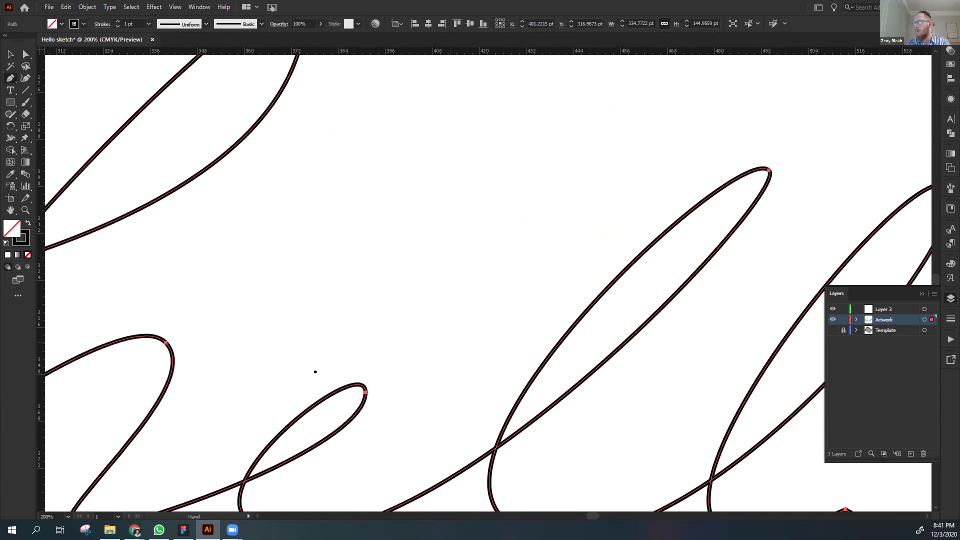
{"action": "scroll", "coordinate": [403, 261], "scroll_direction": "down", "scroll_amount": 2}
{"action": "scroll", "coordinate": [403, 260], "scroll_direction": "left", "scroll_amount": 1}
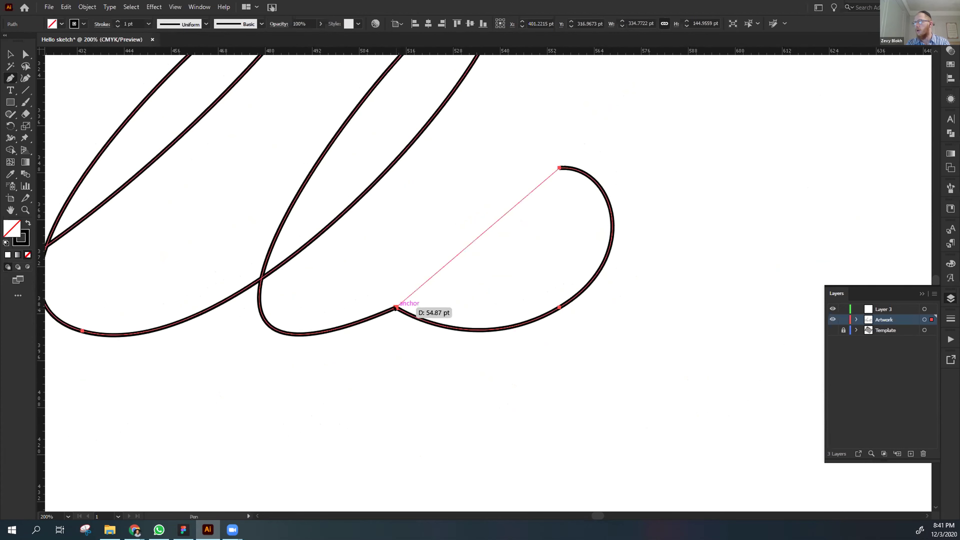
{"action": "left_click_drag", "start_coordinate": [396, 307], "coordinate": [395, 442]}
{"action": "key", "text": "ctrl+minus"}
{"action": "key", "text": "ctrl+minus"}
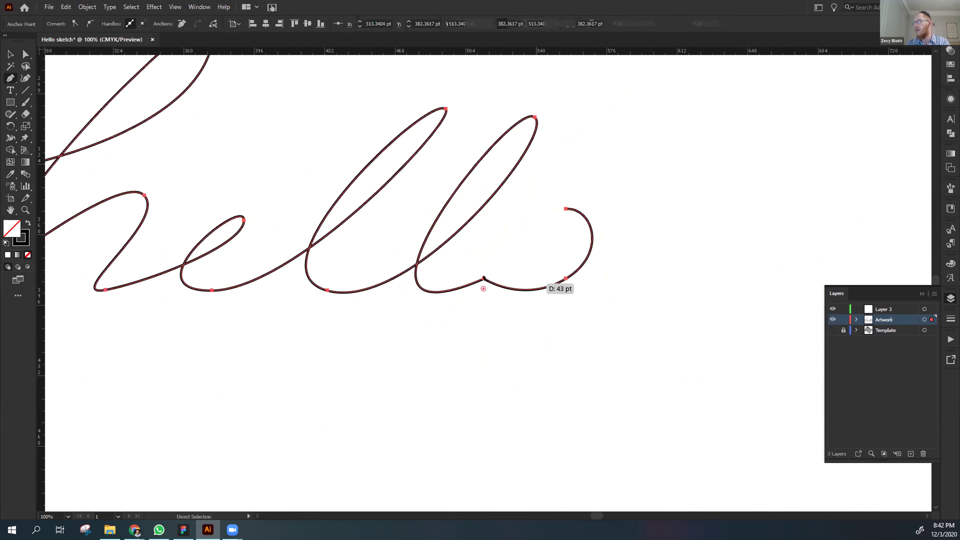
{"action": "key", "text": "ctrl+z"}
{"action": "key", "text": "ctrl+shift+z"}
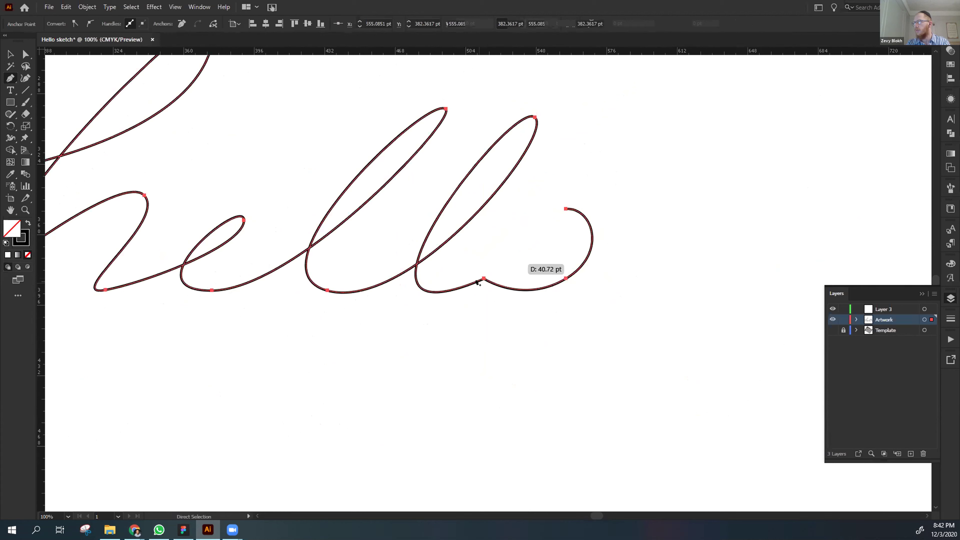
Try the o's closing curve again with a shorter downward handle at the junction anchor, and undo it.
{"action": "left_click_drag", "start_coordinate": [482, 279], "coordinate": [479, 337]}
{"action": "key", "text": "ctrl+z"}
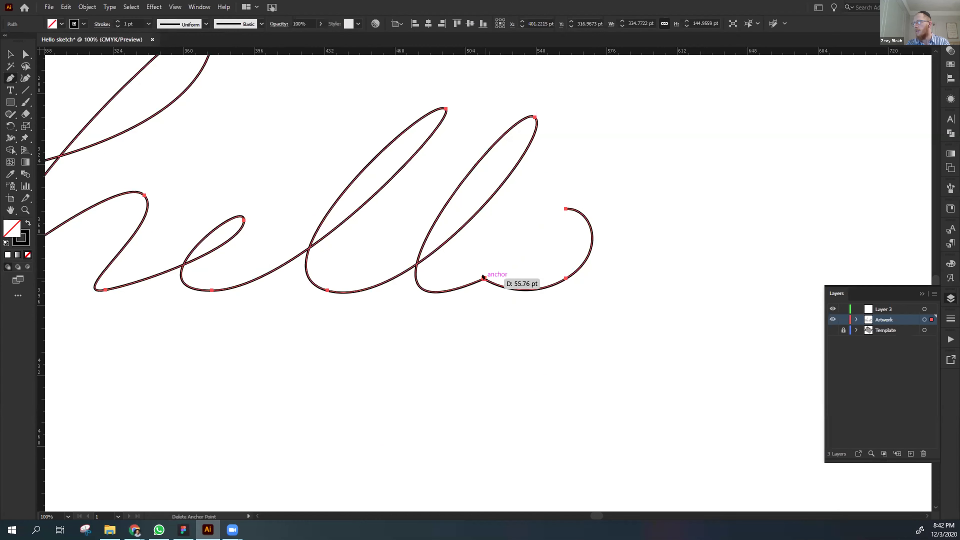
{"action": "key", "text": "ctrl+shift+z"}
{"action": "key", "text": "ctrl+z"}
Close the o's left side with a curve ending at the l–o junction anchor, and steepen that curve's upper handle.
{"action": "left_click_drag", "start_coordinate": [483, 278], "coordinate": [499, 333]}
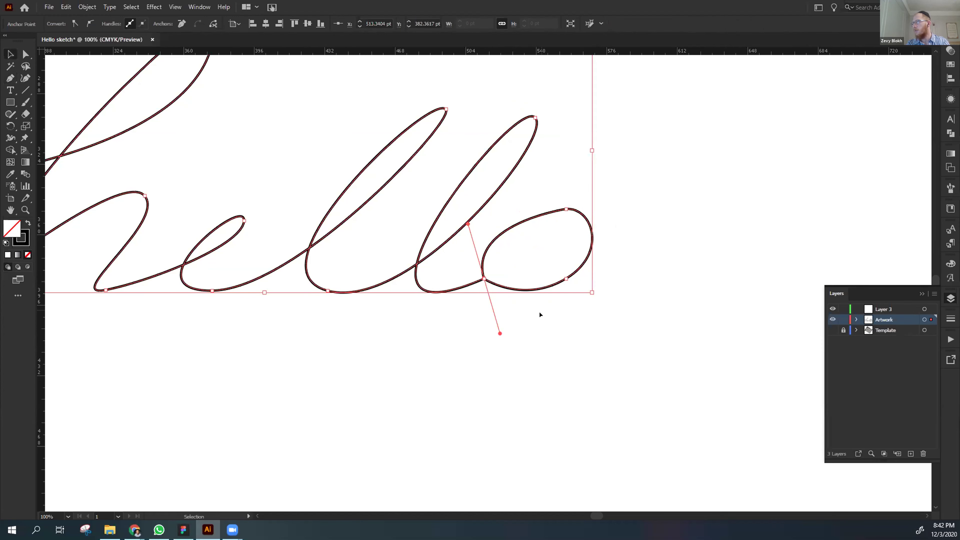
{"action": "left_click", "coordinate": [495, 265], "text": "ctrl"}
{"action": "left_click", "coordinate": [483, 267]}
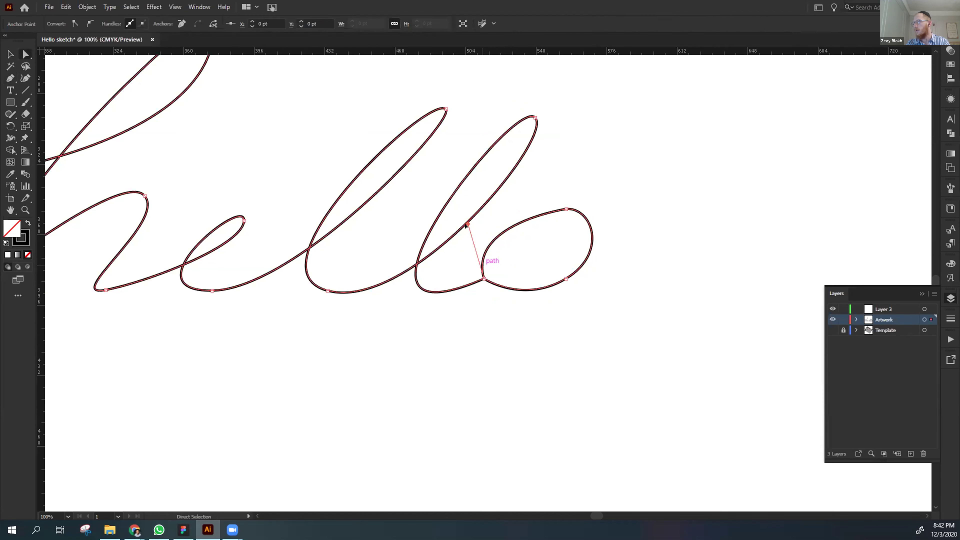
{"action": "left_click_drag", "start_coordinate": [467, 223], "coordinate": [476, 211]}
{"action": "left_click", "coordinate": [426, 336]}
{"action": "key", "text": "v"}
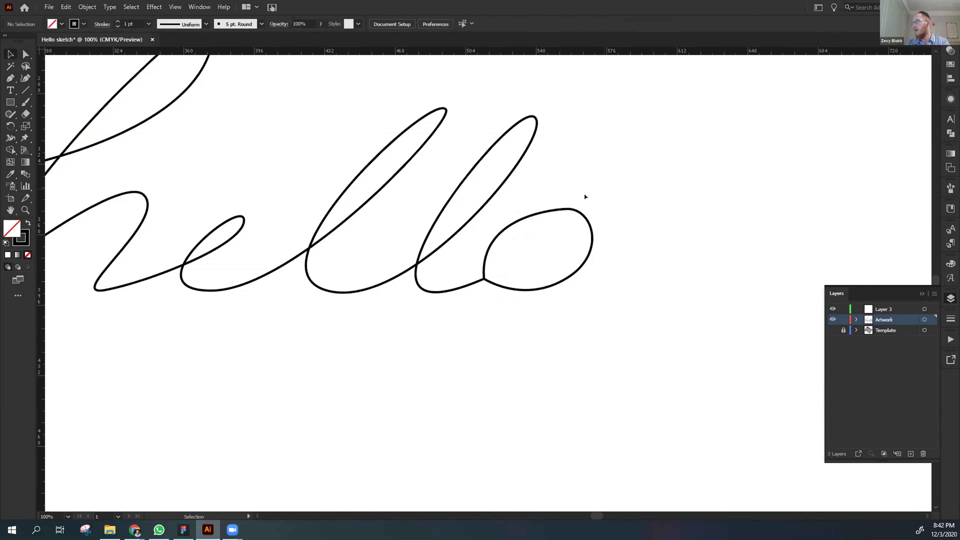
Shorten the handle at the o's top anchor slightly, and make the closing curve's handles vertical at the junction.
{"action": "left_click", "coordinate": [585, 212]}
{"action": "key", "text": "a"}
{"action": "left_click", "coordinate": [585, 211]}
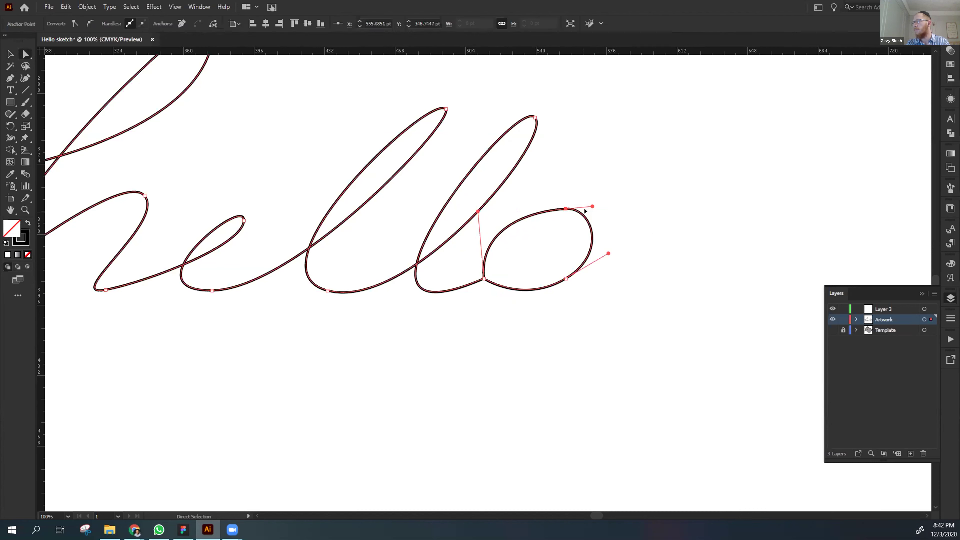
{"action": "left_click_drag", "start_coordinate": [592, 207], "coordinate": [590, 209]}
{"action": "left_click", "coordinate": [478, 213]}
{"action": "left_click_drag", "start_coordinate": [487, 209], "coordinate": [489, 210]}
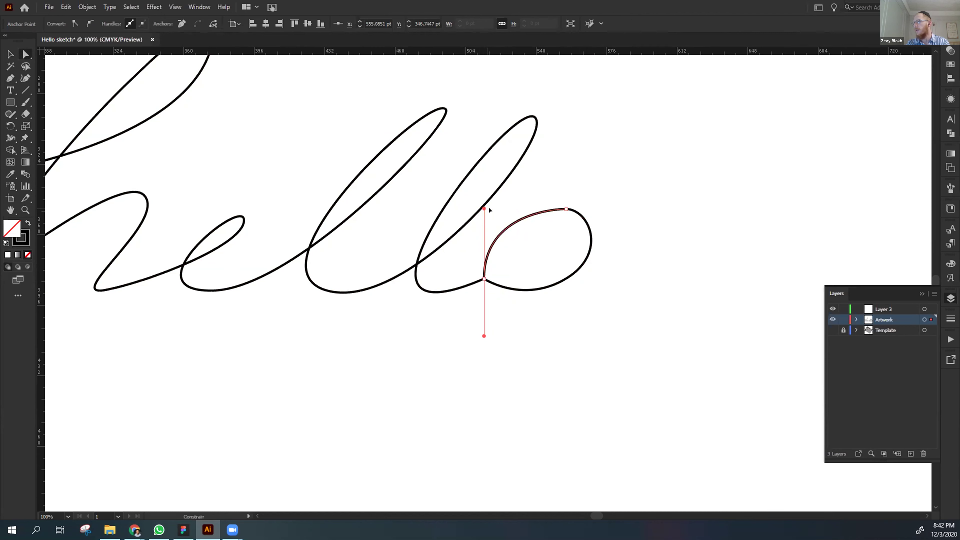
{"action": "left_click", "coordinate": [547, 317]}
{"action": "left_click_drag", "start_coordinate": [443, 332], "coordinate": [521, 328]}
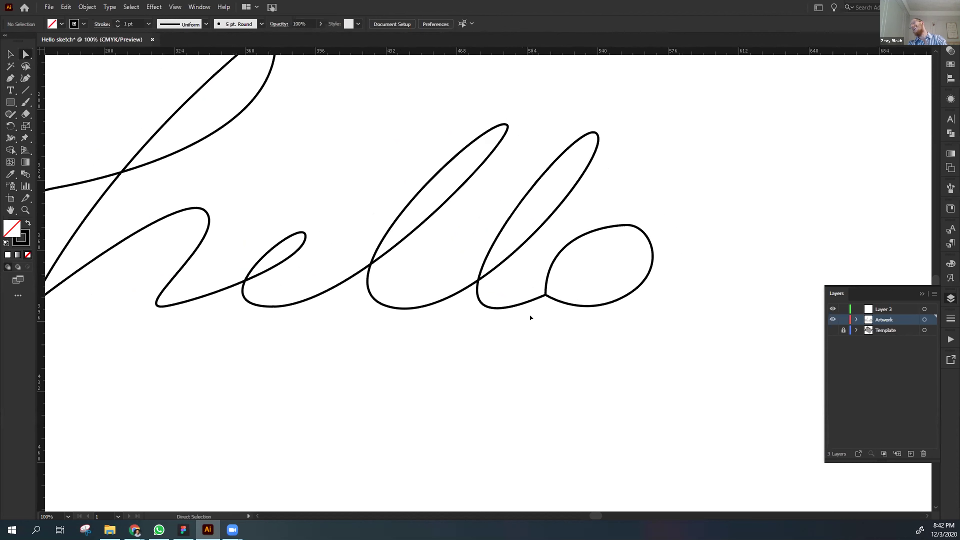
Undo the o's handle adjustments and its closing curve, back to the open end at its top.
{"action": "left_click", "coordinate": [531, 301]}
{"action": "key", "text": "ctrl"}
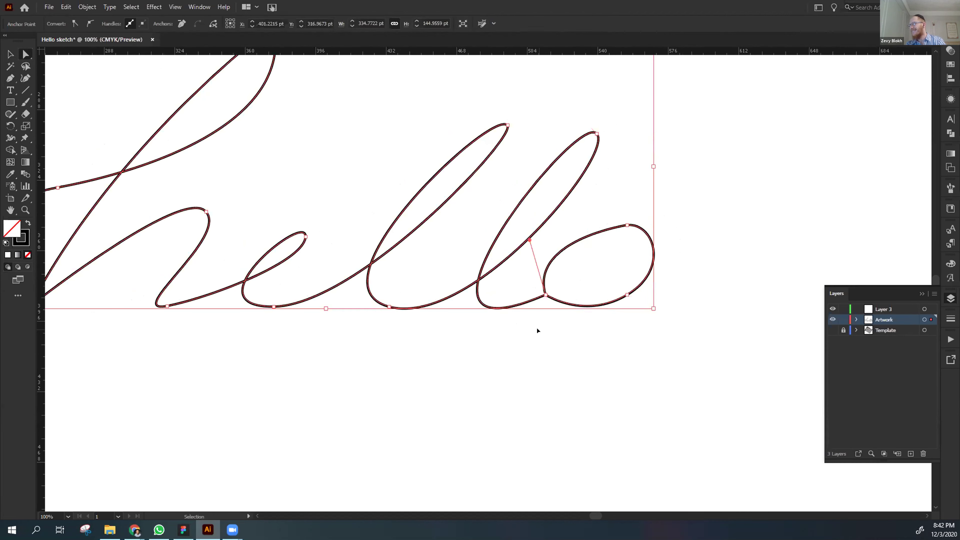
{"action": "key", "text": "Delete"}
Draw the o's left side as a curve from its open top end to just above the l–o junction, leaving the path open.
{"action": "key", "text": "p"}
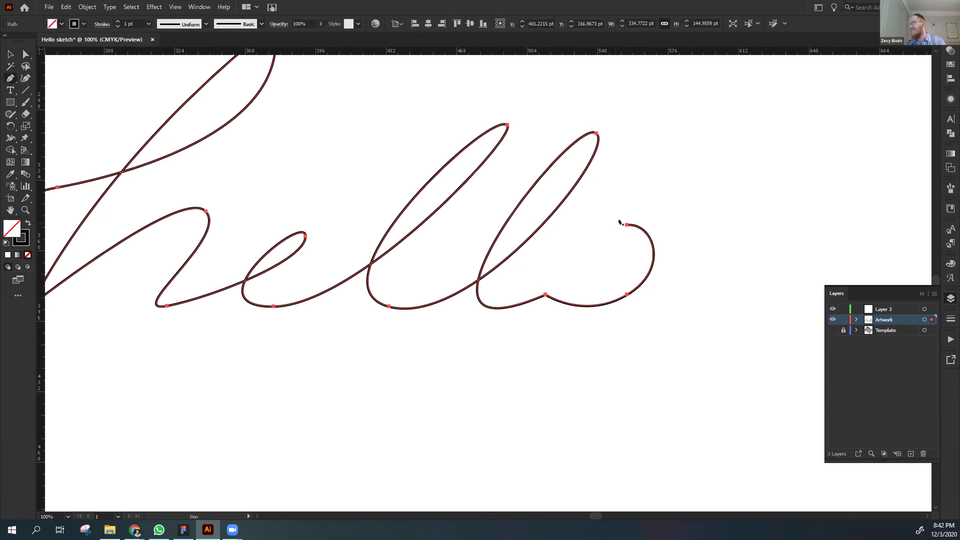
{"action": "left_click", "coordinate": [627, 225]}
{"action": "left_click_drag", "start_coordinate": [545, 284], "coordinate": [531, 348]}
{"action": "left_click", "coordinate": [569, 354], "text": "ctrl"}
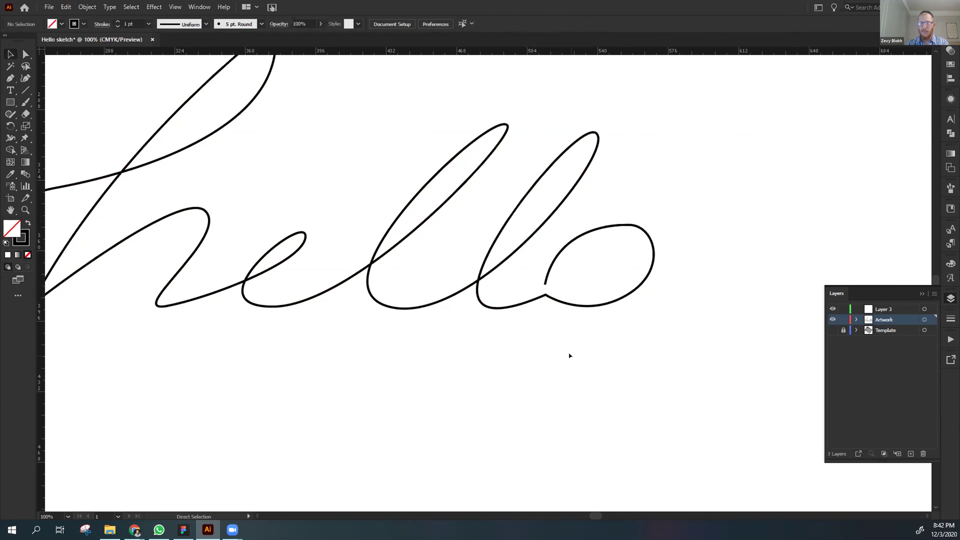
Rotate the handle at the h's ascender tip to horizontal, pointing right, to round the tip into a loop.
{"action": "key", "text": "ctrl+minus"}
{"action": "key", "text": "ctrl+minus"}
{"action": "key", "text": "ctrl+plus"}
{"action": "left_click_drag", "start_coordinate": [426, 364], "coordinate": [476, 369]}
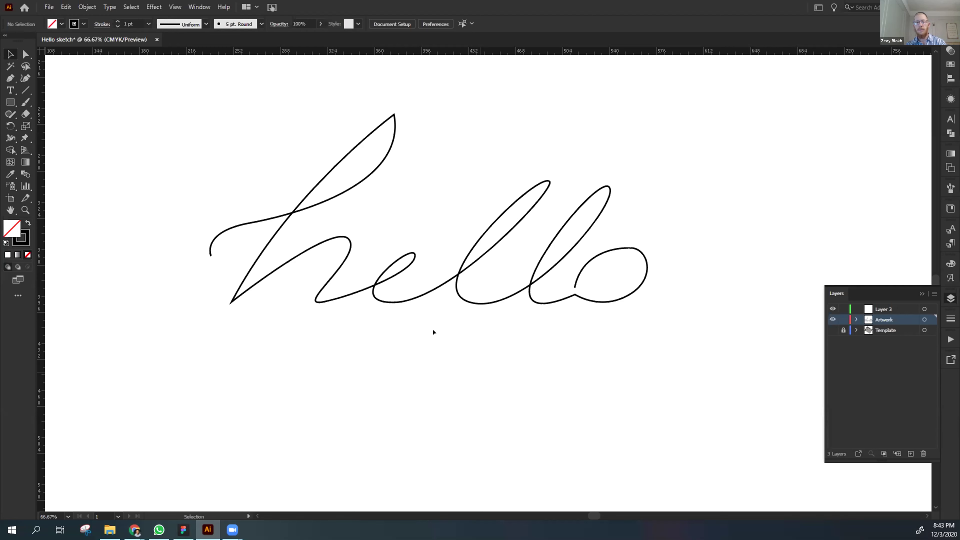
{"action": "key", "text": "a"}
{"action": "left_click", "coordinate": [394, 114]}
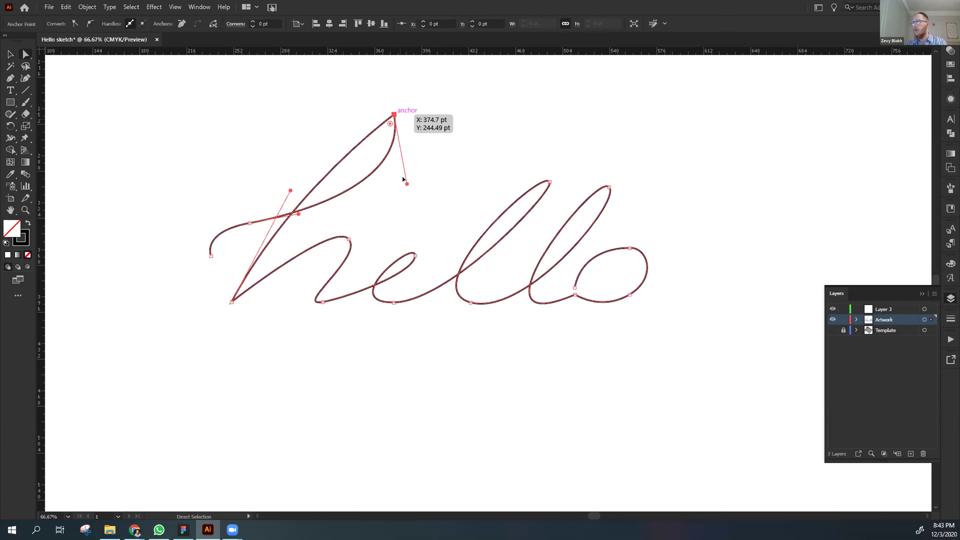
{"action": "left_click_drag", "start_coordinate": [403, 180], "coordinate": [440, 122]}
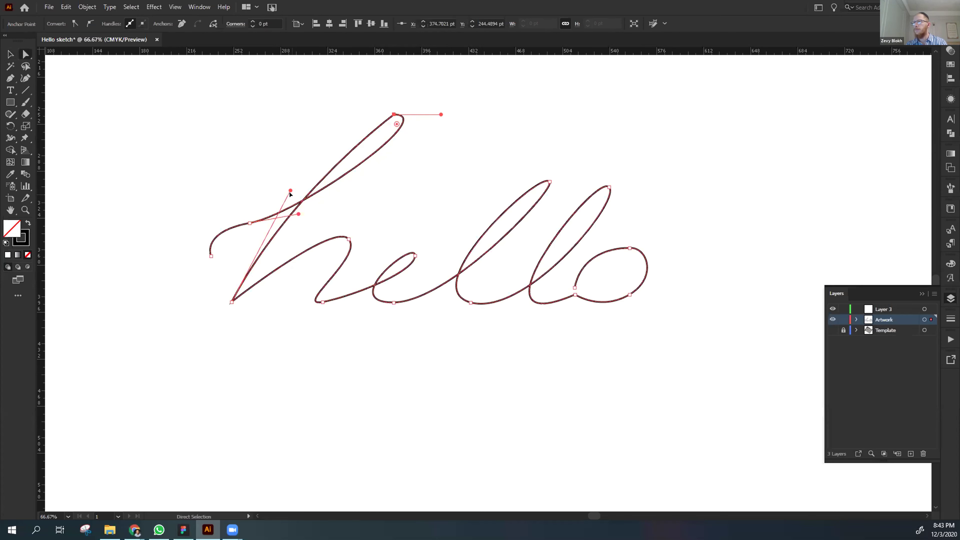
Angle the handle of the h's base anchor further left to bow the stem, and shift the entry stroke's start anchor slightly right.
{"action": "mouse_move", "coordinate": [289, 189]}
{"action": "left_mouse_down"}
{"action": "mouse_move", "coordinate": [266, 197]}
{"action": "mouse_move", "coordinate": [276, 179]}
{"action": "left_mouse_up"}
{"action": "mouse_move", "coordinate": [211, 255]}
{"action": "left_mouse_down"}
{"action": "mouse_move", "coordinate": [219, 262]}
{"action": "mouse_move", "coordinate": [221, 254]}
{"action": "left_mouse_up"}
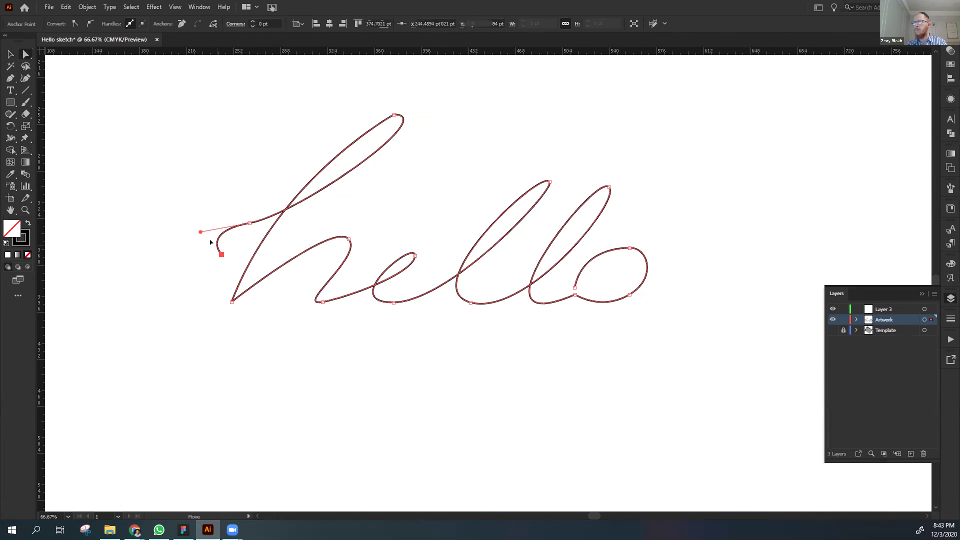
{"action": "left_click", "coordinate": [147, 331]}
{"action": "left_click_drag", "start_coordinate": [259, 205], "coordinate": [195, 226]}
{"action": "left_click", "coordinate": [171, 314]}
{"action": "mouse_move", "coordinate": [171, 313]}
{"action": "left_mouse_down"}
{"action": "mouse_move", "coordinate": [234, 306]}
{"action": "mouse_move", "coordinate": [264, 345]}
{"action": "left_mouse_up"}
{"action": "key", "text": "ctrl+plus"}
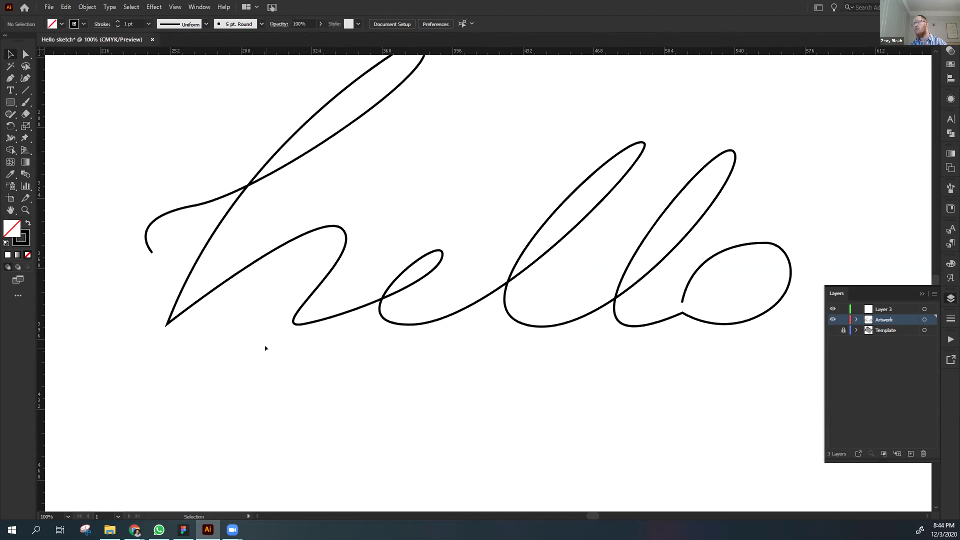
Move the entry stroke's smooth anchor right toward the h's stem, and tilt and lengthen its outer handle down to the left.
{"action": "key", "text": "a"}
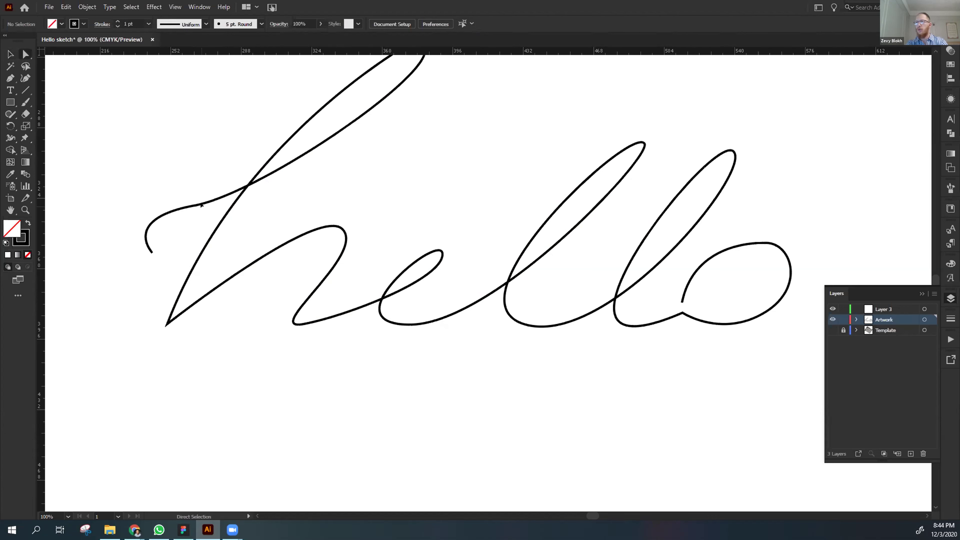
{"action": "left_click_drag", "start_coordinate": [202, 204], "coordinate": [227, 194]}
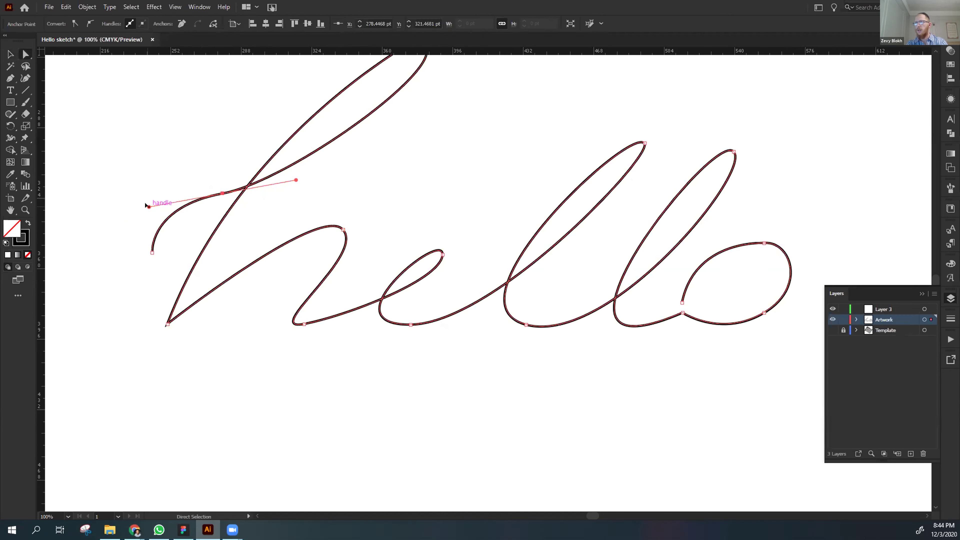
{"action": "left_click_drag", "start_coordinate": [145, 205], "coordinate": [129, 217]}
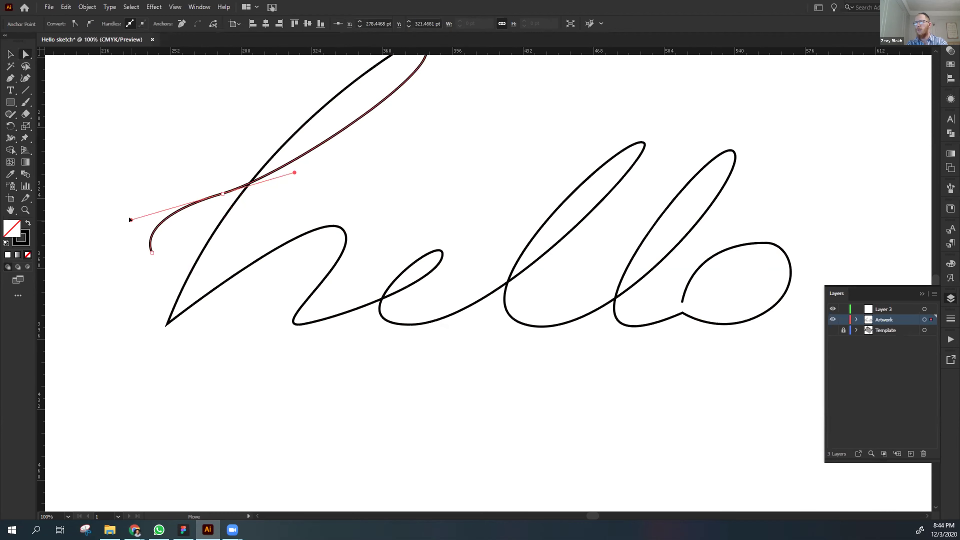
{"action": "left_click", "coordinate": [162, 204]}
Draw a small circle about 8.23 pt across, just left of the h's base.
{"action": "key", "text": "l"}
{"action": "left_click_drag", "start_coordinate": [116, 310], "coordinate": [137, 330]}
{"action": "key", "text": "v"}
{"action": "left_click", "coordinate": [147, 353]}
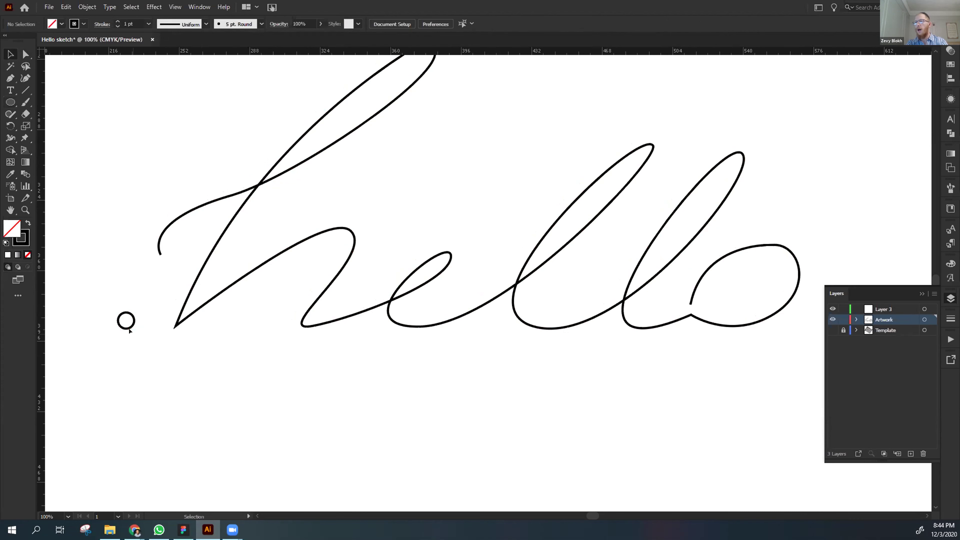
{"action": "left_click", "coordinate": [125, 323]}
{"action": "key", "text": "shift+x"}
{"action": "left_click", "coordinate": [89, 307]}
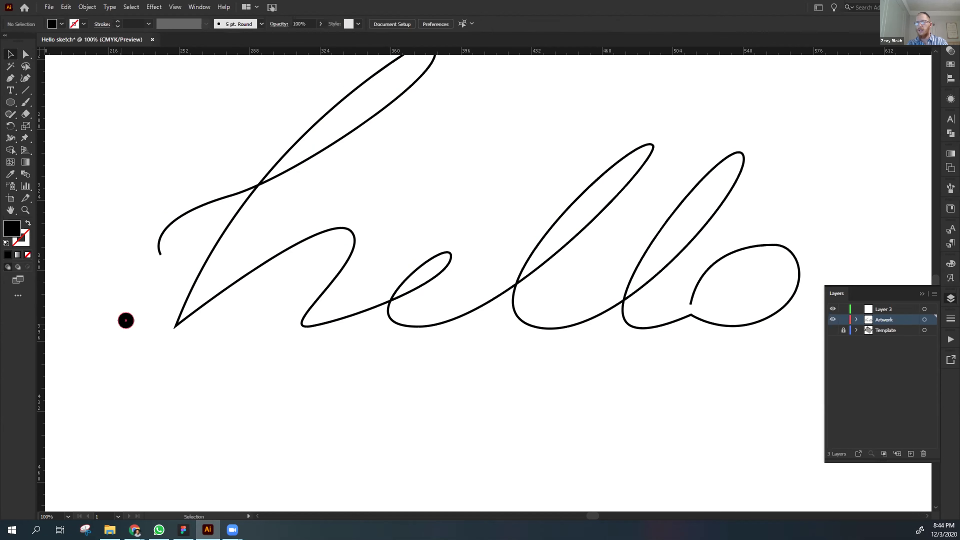
{"action": "key", "text": "a"}
{"action": "key", "text": "ctrl+z"}
{"action": "key", "text": "v"}
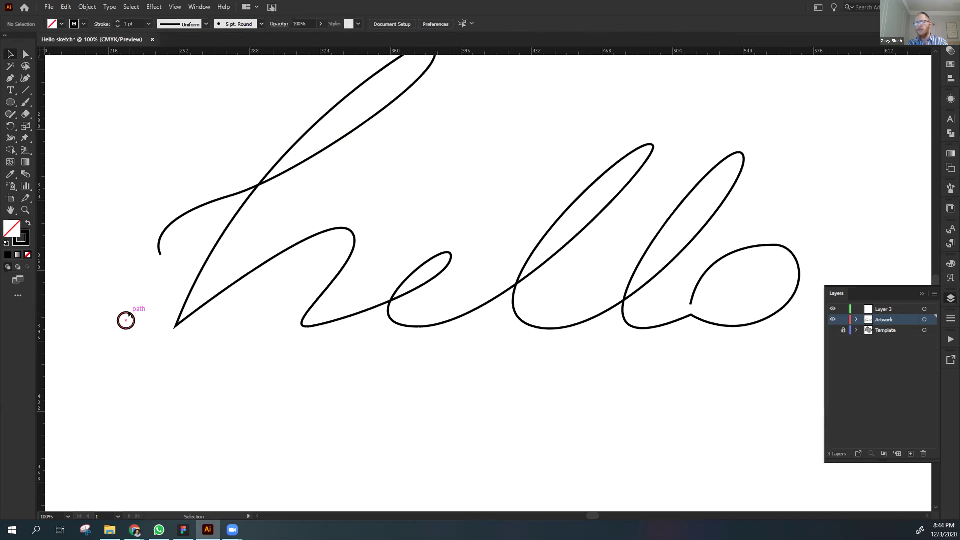
Swap the small circle's fill and stroke to give it a solid black fill and no stroke.
{"action": "left_click", "coordinate": [129, 314]}
{"action": "key", "text": "shift+x"}
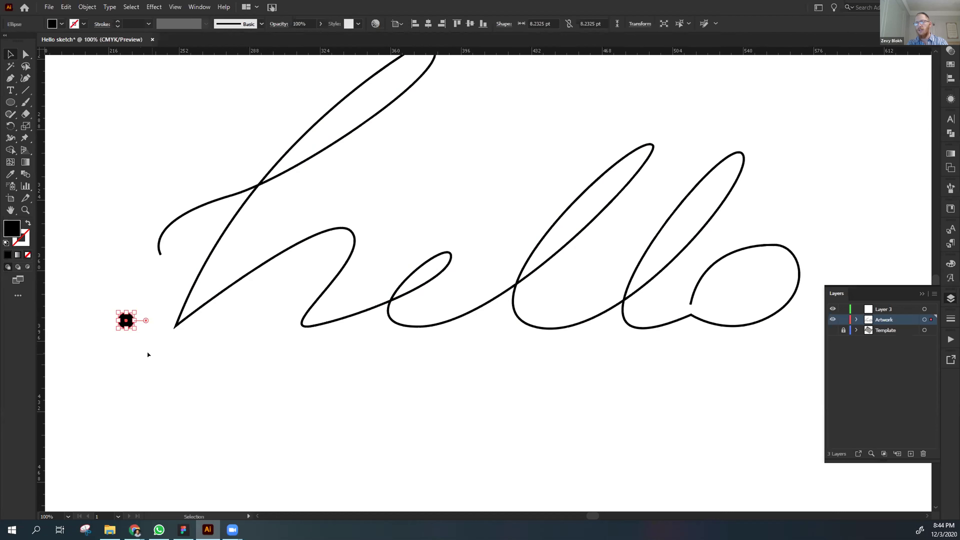
{"action": "key", "text": "ctrl+z"}
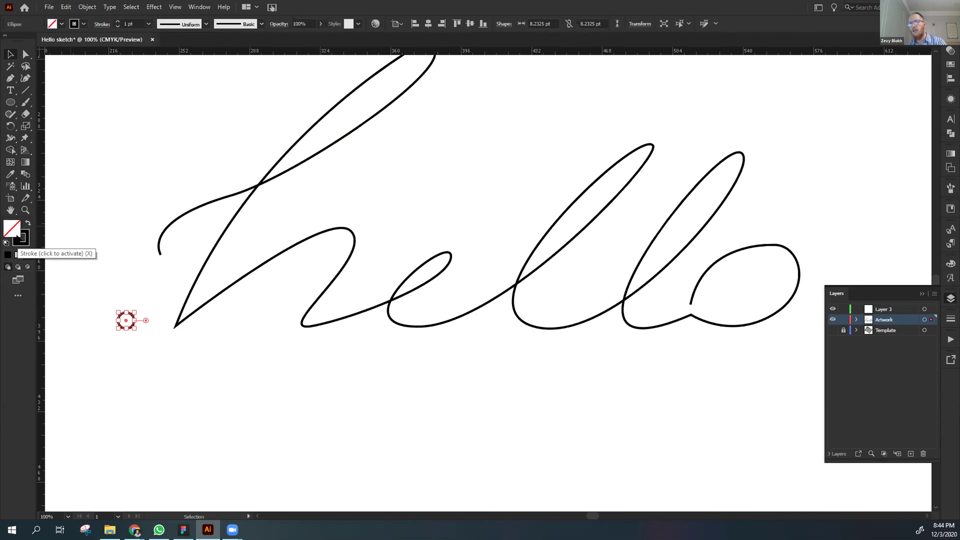
{"action": "left_click", "coordinate": [27, 223]}
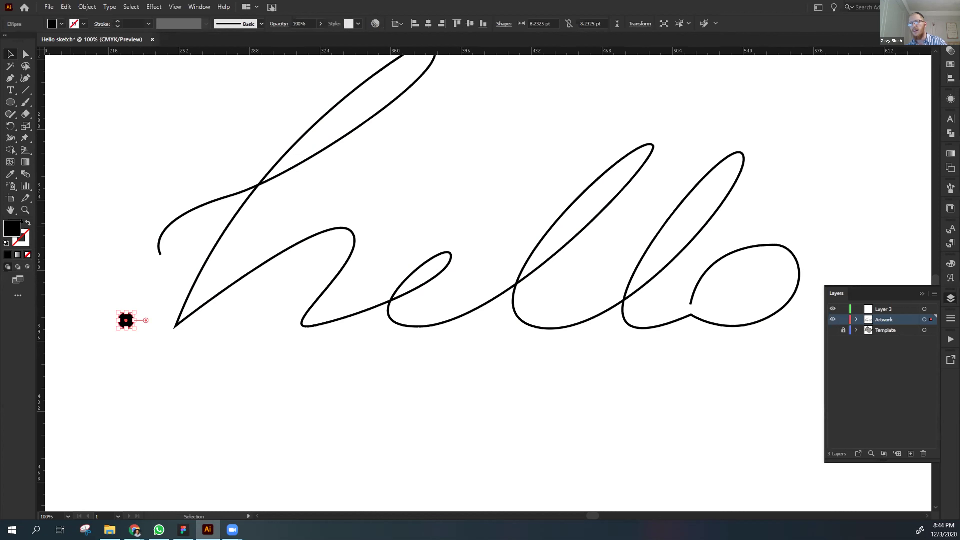
{"action": "left_click", "coordinate": [89, 268]}
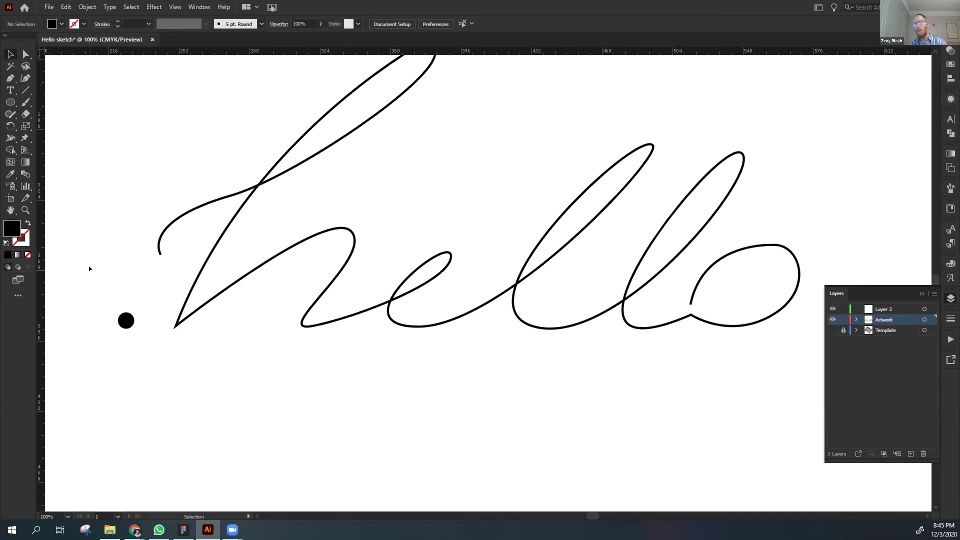
Move the black circle up beneath the h's entry stroke and place a pasted copy of it below the original.
{"action": "left_click_drag", "start_coordinate": [126, 320], "coordinate": [144, 280]}
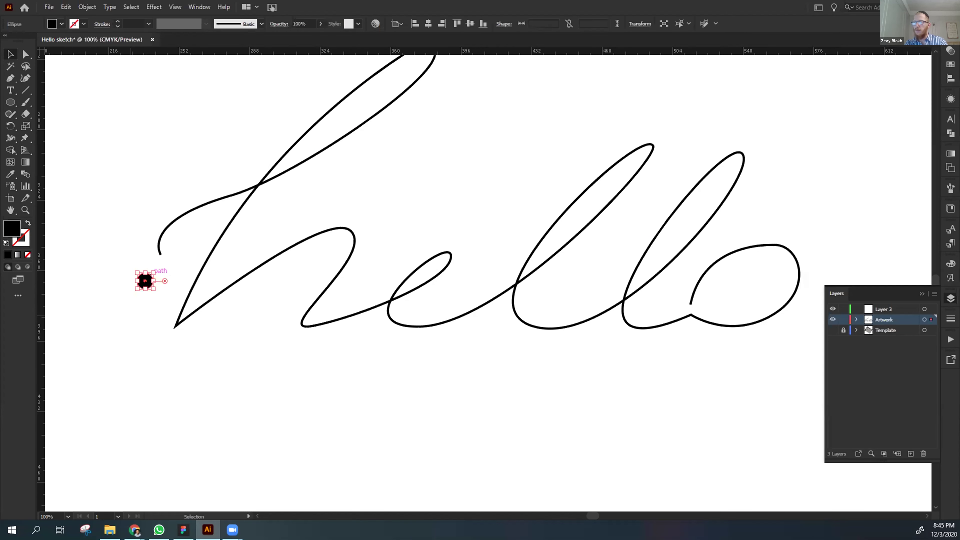
{"action": "left_click", "coordinate": [122, 346]}
{"action": "left_click_drag", "start_coordinate": [147, 305], "coordinate": [144, 311]}
{"action": "key", "text": "ctrl+z"}
{"action": "key", "text": "ctrl+z"}
{"action": "key", "text": "ctrl+z"}
{"action": "key", "text": "ctrl+z"}
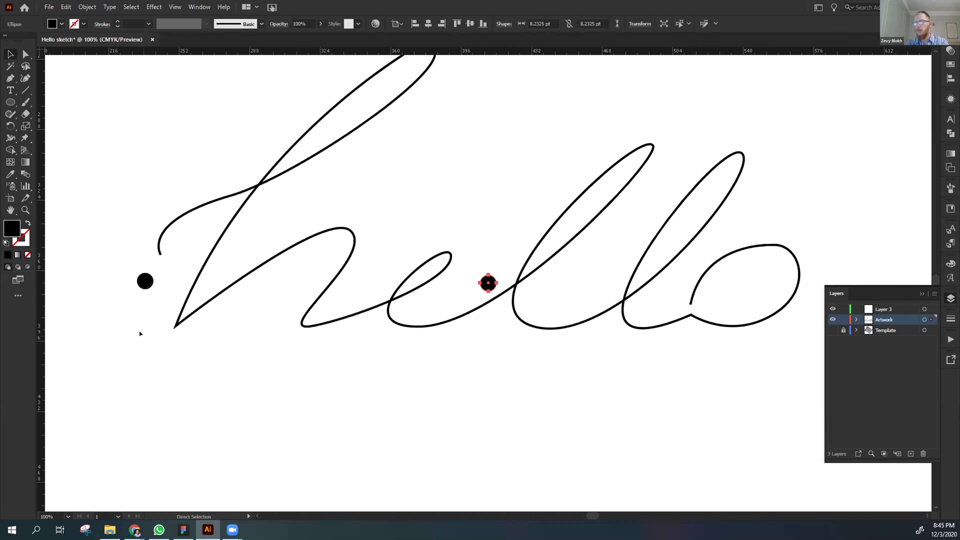
{"action": "left_click_drag", "start_coordinate": [488, 283], "coordinate": [140, 329]}
{"action": "left_click", "coordinate": [154, 402]}
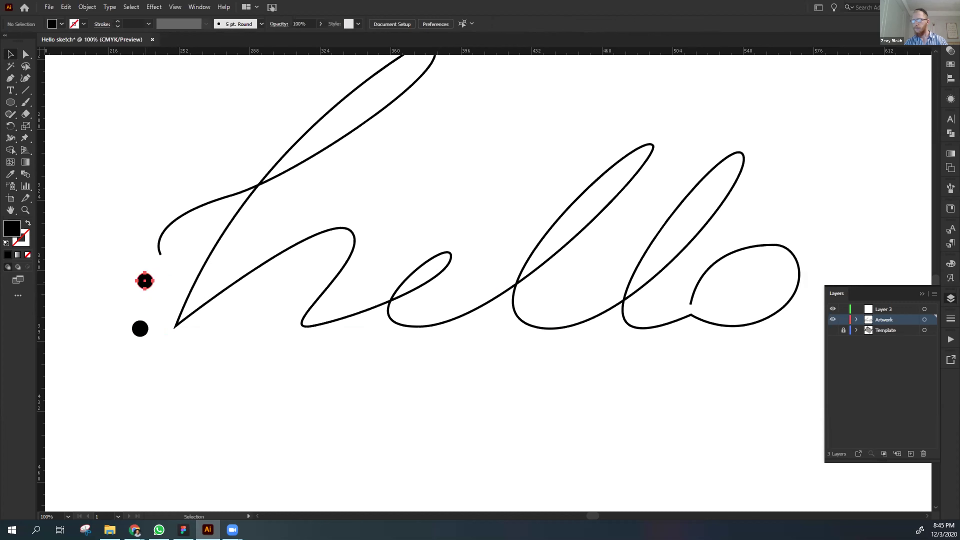
Move the upper black circle onto the open start of the h's entry stroke.
{"action": "left_click_drag", "start_coordinate": [145, 281], "coordinate": [153, 268]}
{"action": "left_click", "coordinate": [130, 297]}
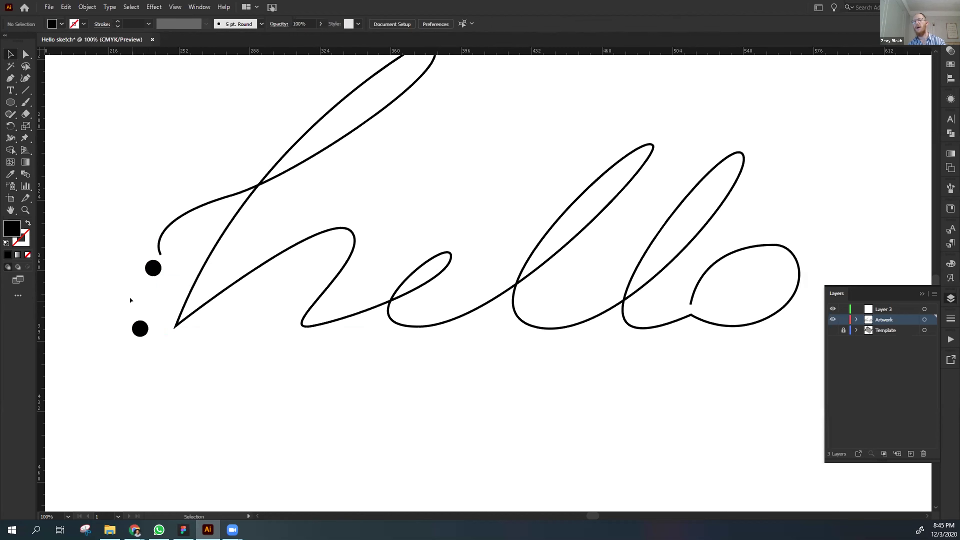
{"action": "left_click_drag", "start_coordinate": [153, 276], "coordinate": [162, 263]}
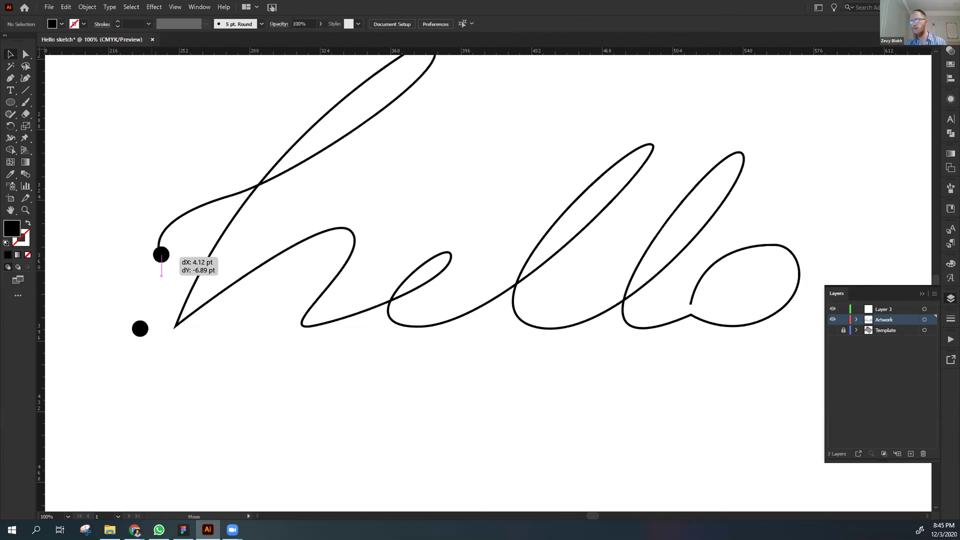
Move both black circles into the blank area below the lettering, spaced well apart.
{"action": "left_click_drag", "start_coordinate": [161, 263], "coordinate": [512, 385]}
{"action": "left_click_drag", "start_coordinate": [82, 324], "coordinate": [316, 377]}
{"action": "key", "text": "ctrl+plus"}
{"action": "right_click", "coordinate": [257, 378]}
{"action": "key", "text": "Escape"}
{"action": "left_click", "coordinate": [277, 326]}
{"action": "scroll", "coordinate": [280, 327], "scroll_direction": "right", "scroll_amount": 5}
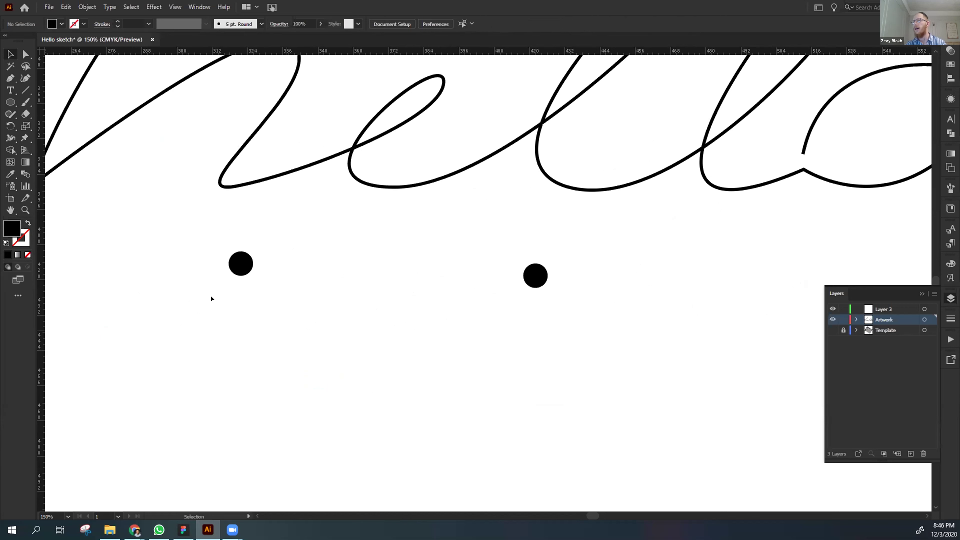
Delete the black circle below the first l, keeping the one below the h.
{"action": "left_click", "coordinate": [241, 263]}
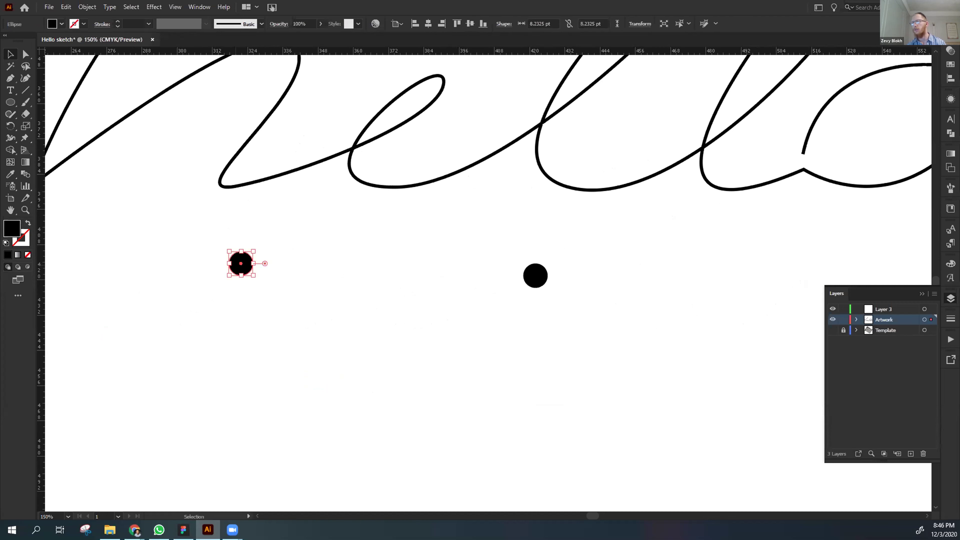
{"action": "left_click", "coordinate": [536, 274]}
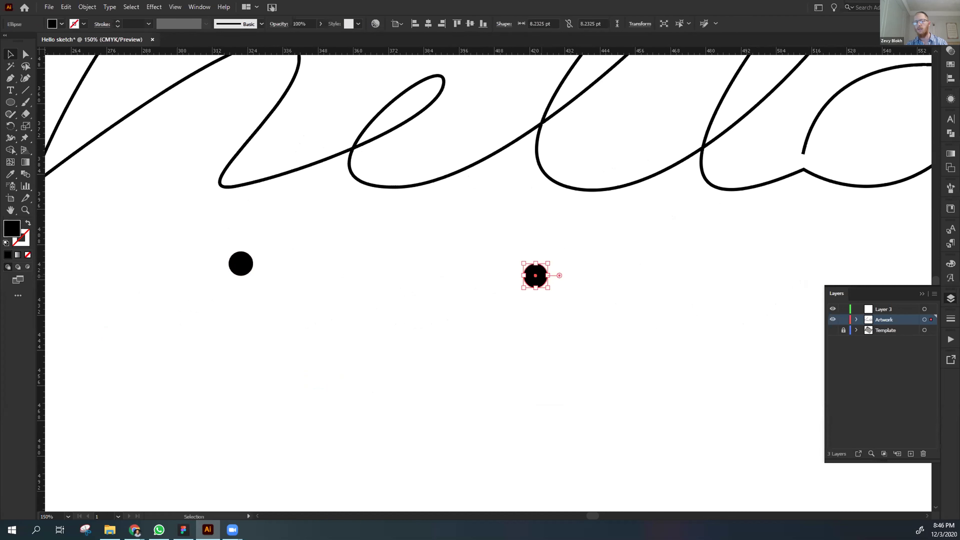
{"action": "key", "text": "Delete"}
Fill the remaining circle with the default linear white-to-black gradient.
{"action": "left_click", "coordinate": [241, 264]}
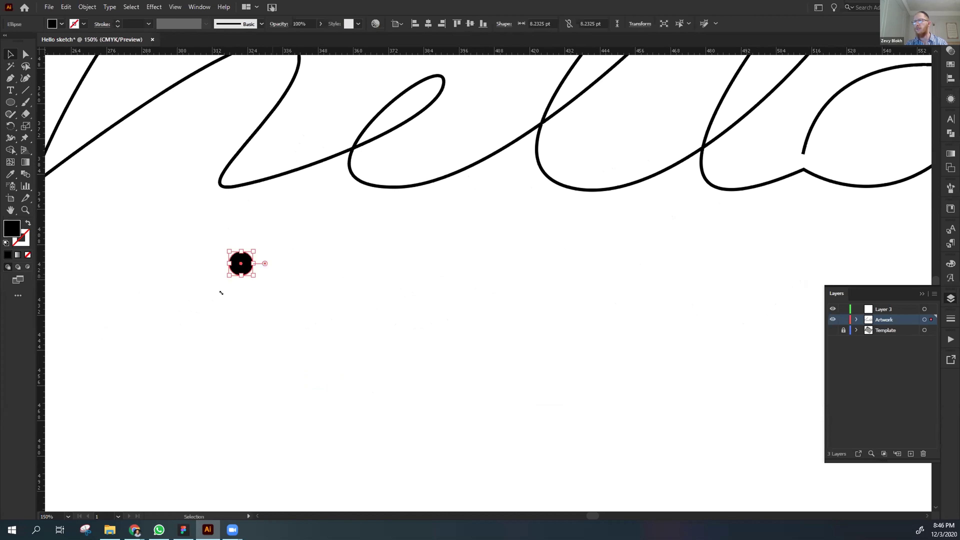
{"action": "left_click", "coordinate": [185, 265]}
{"action": "left_click", "coordinate": [229, 262]}
{"action": "key", "text": "period"}
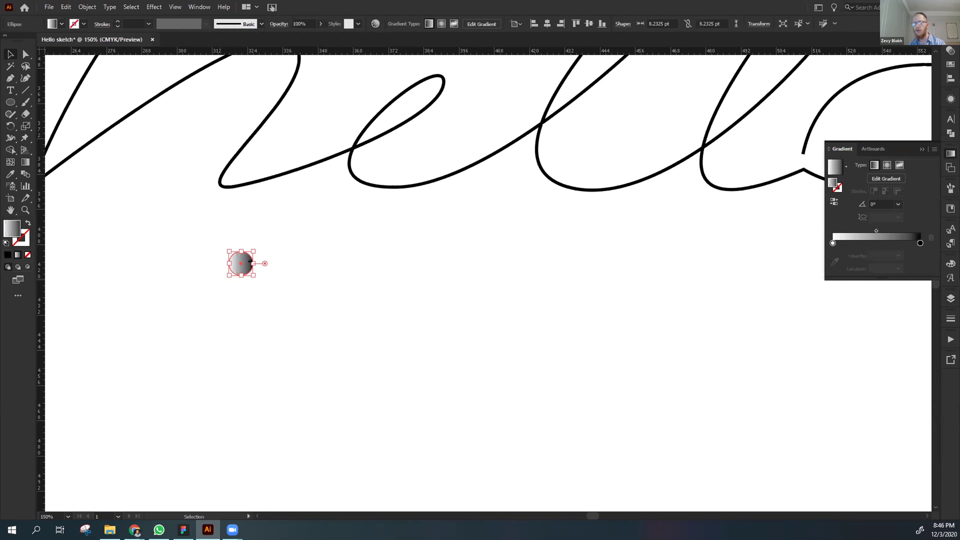
{"action": "left_click", "coordinate": [170, 297]}
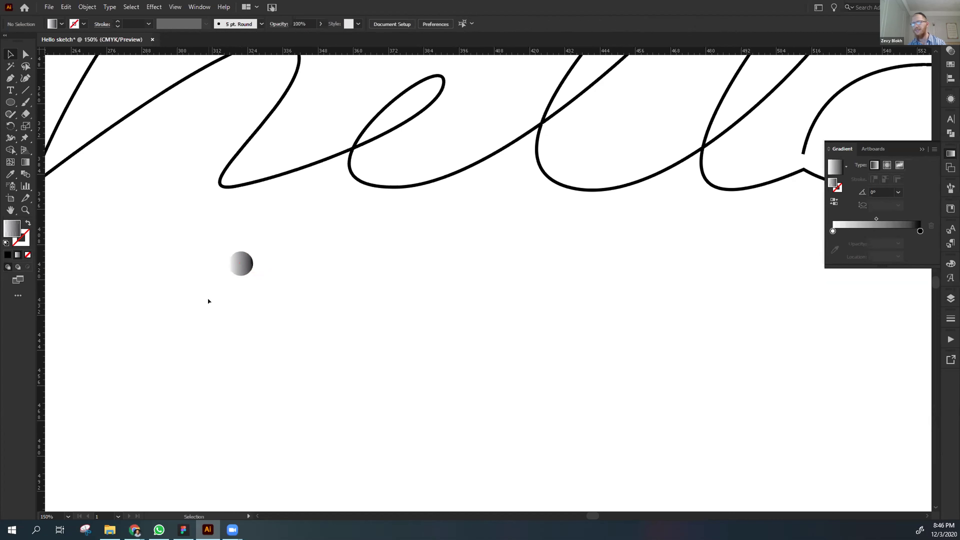
{"action": "left_click", "coordinate": [244, 257]}
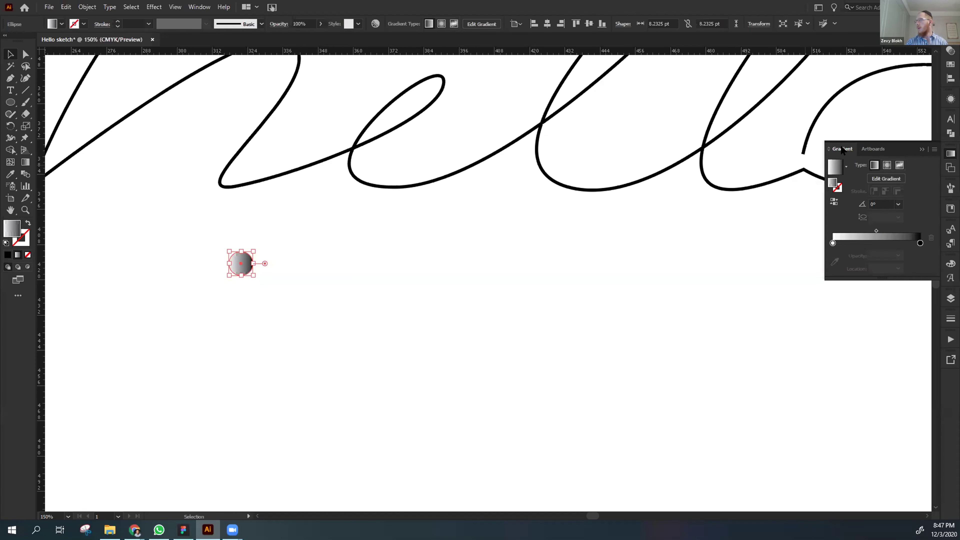
{"action": "left_click", "coordinate": [920, 243]}
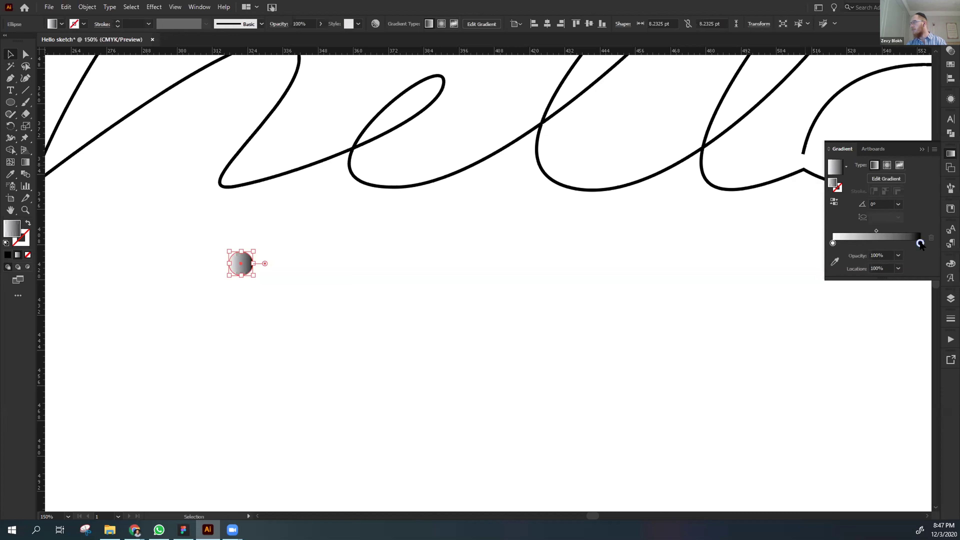
{"action": "double_click", "coordinate": [920, 244]}
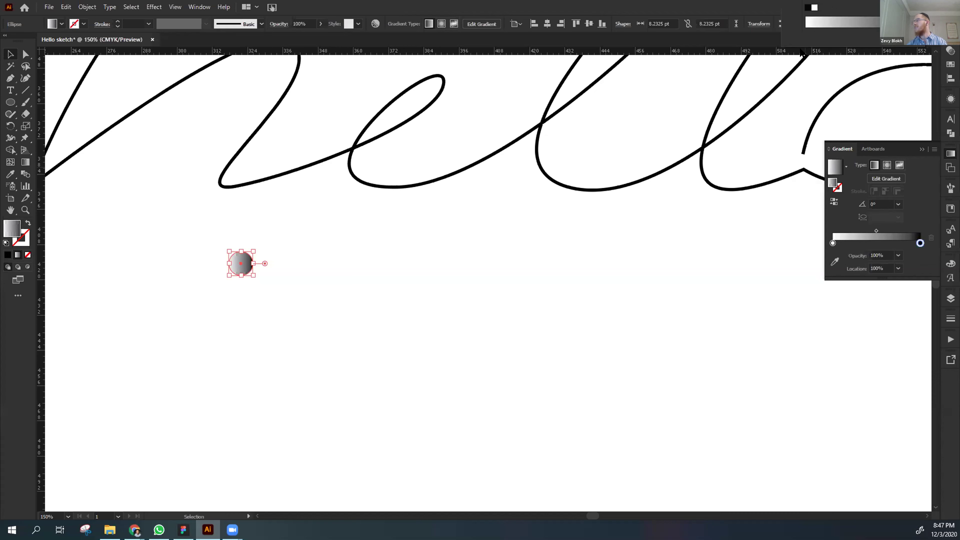
{"action": "key", "text": "Escape"}
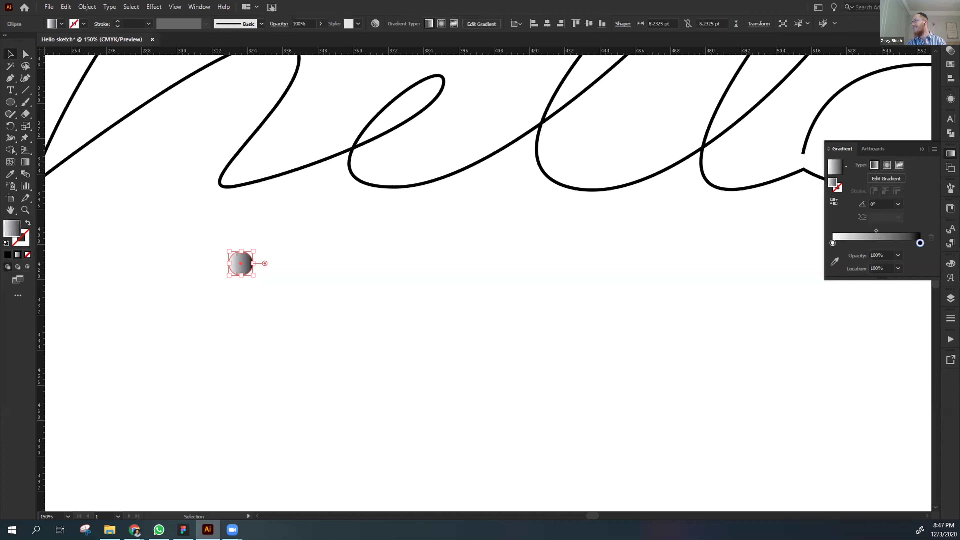
{"action": "key", "text": "super+Down"}
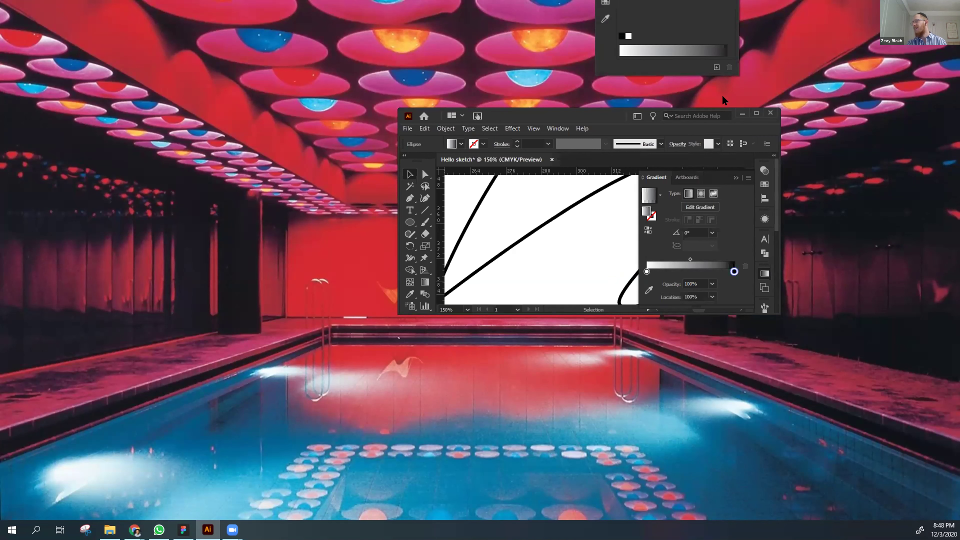
{"action": "left_click", "coordinate": [754, 111]}
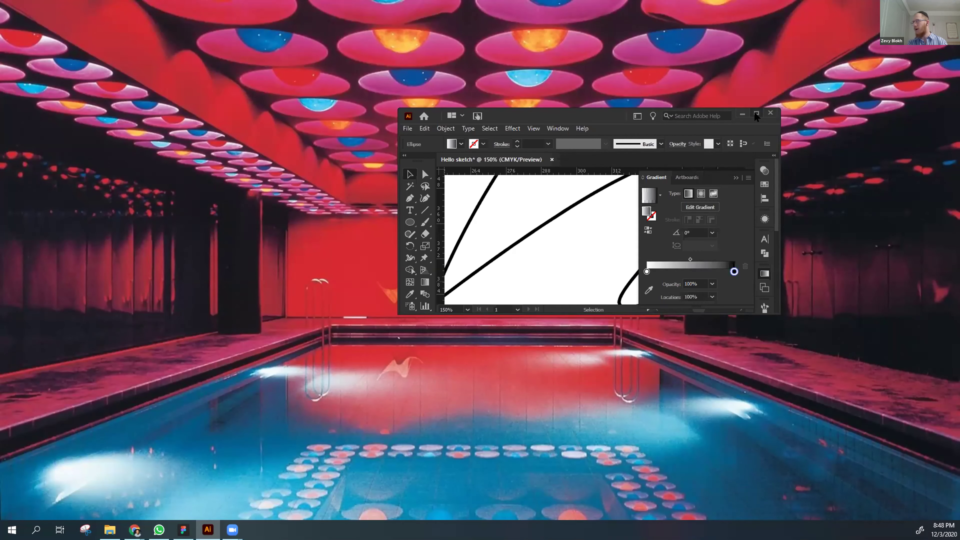
{"action": "left_click", "coordinate": [755, 113]}
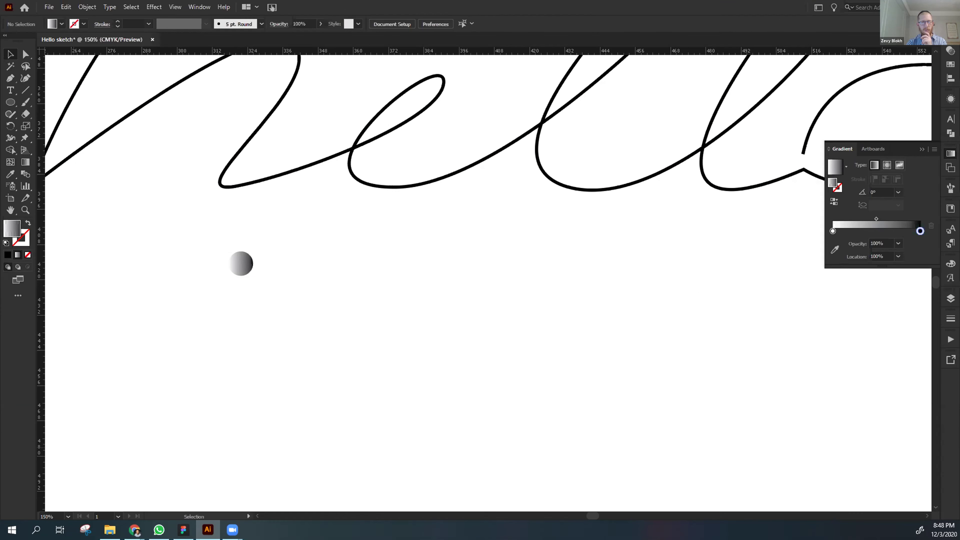
Paste a copy of the gradient circle to the right of the original and select both circles.
{"action": "key", "text": "ctrl+minus"}
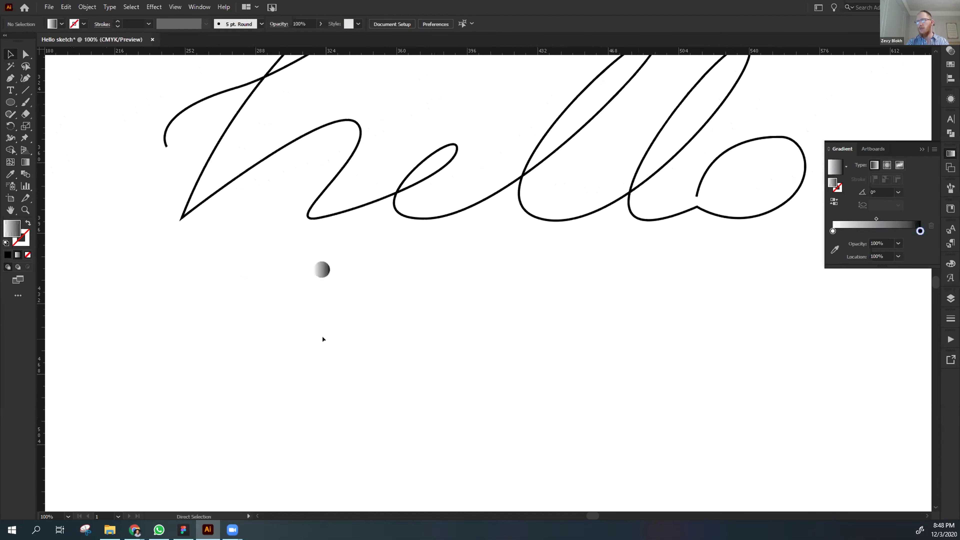
{"action": "key", "text": "v"}
{"action": "scroll", "coordinate": [274, 272], "scroll_direction": "right", "scroll_amount": 3}
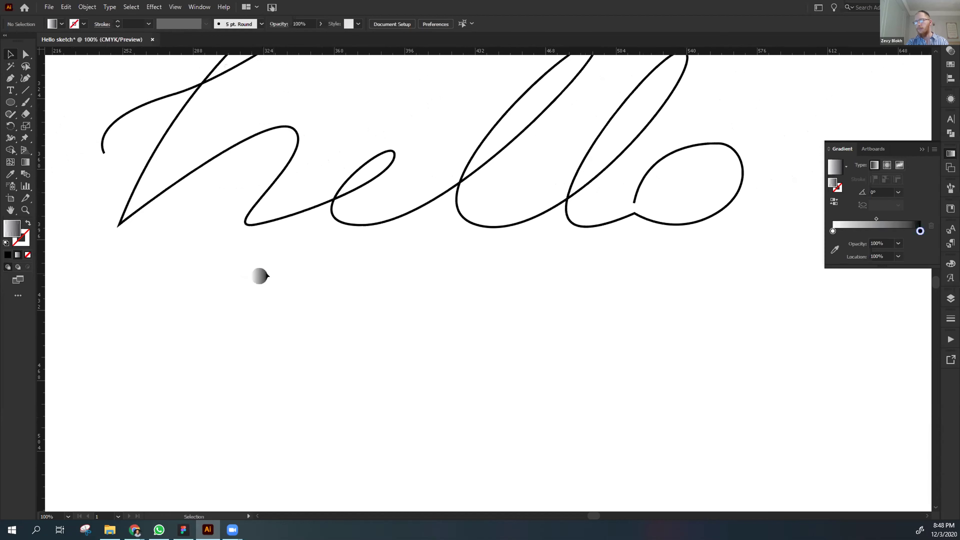
{"action": "key", "text": "ctrl+a"}
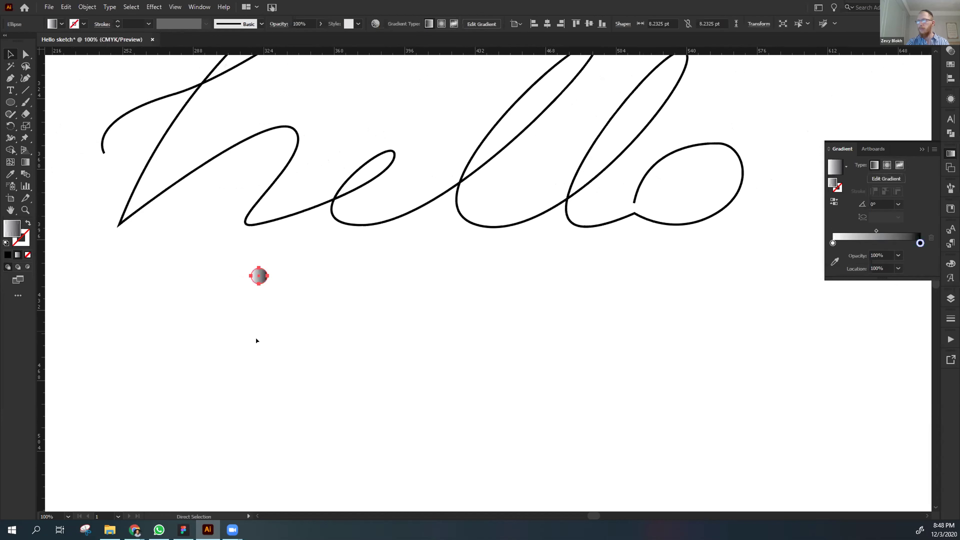
{"action": "key", "text": "ctrl+c"}
{"action": "key", "text": "ctrl+v"}
{"action": "key", "text": "ctrl+shift+a"}
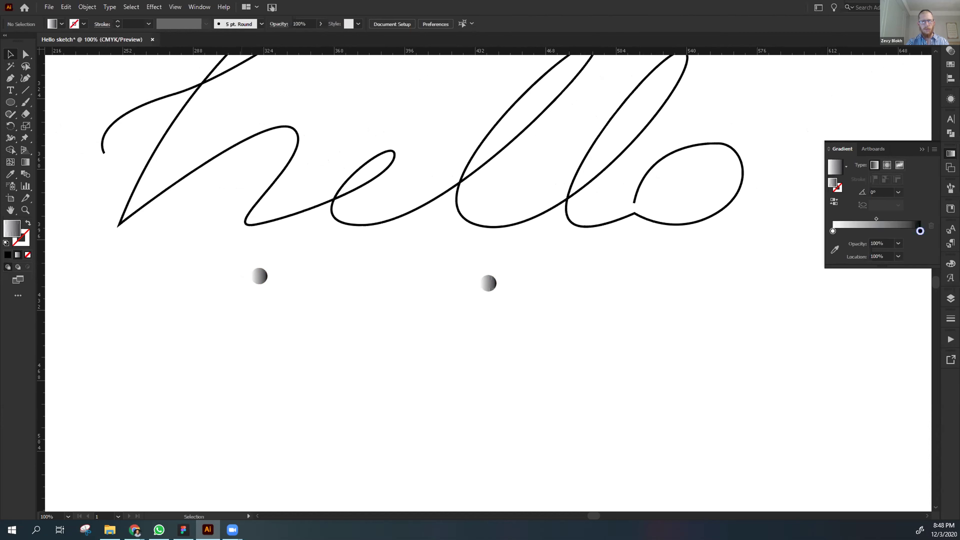
{"action": "left_click_drag", "start_coordinate": [191, 251], "coordinate": [561, 331]}
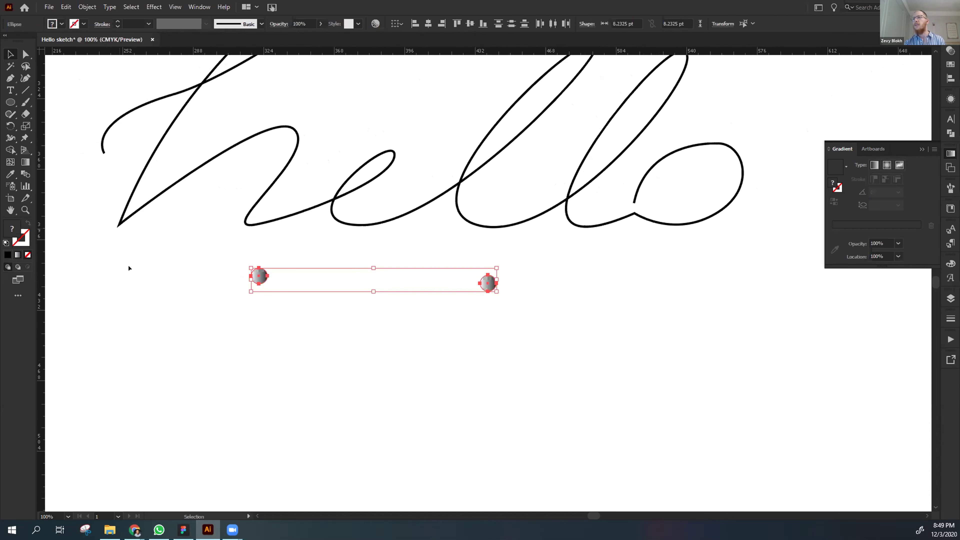
Make a blend between the two selected gradient circles and open its Blend Options, keeping the dialog clear of the artwork.
{"action": "left_click", "coordinate": [88, 6]}
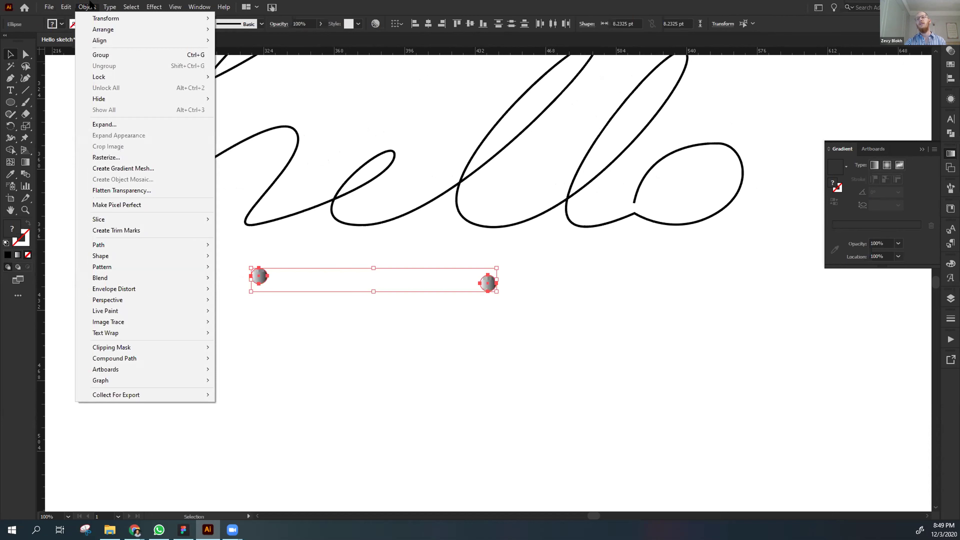
{"action": "mouse_move", "coordinate": [140, 278]}
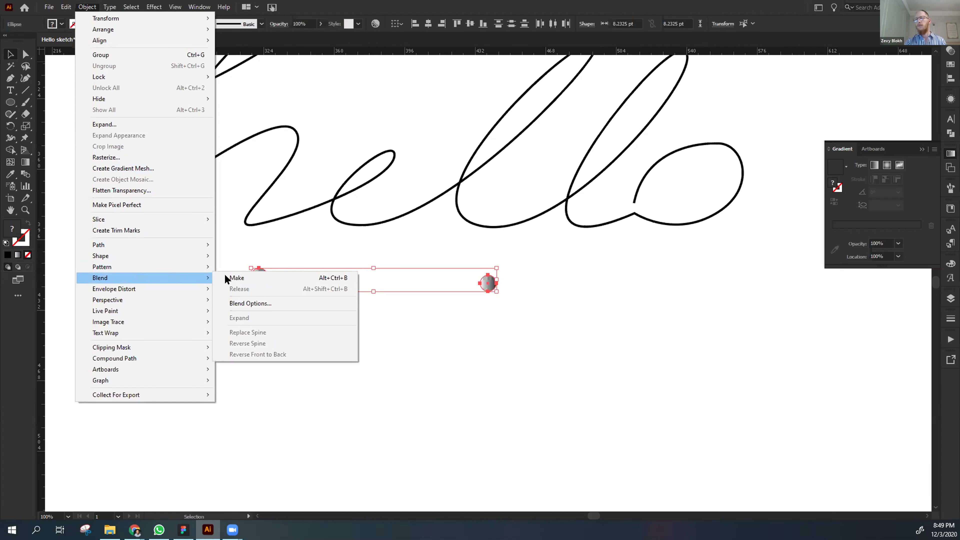
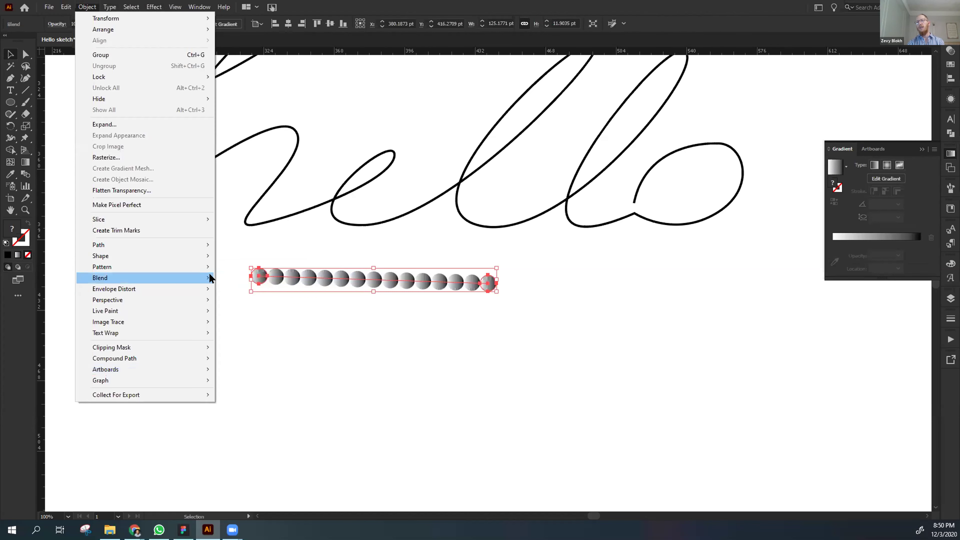
{"action": "mouse_move", "coordinate": [207, 279]}
{"action": "left_click", "coordinate": [233, 305]}
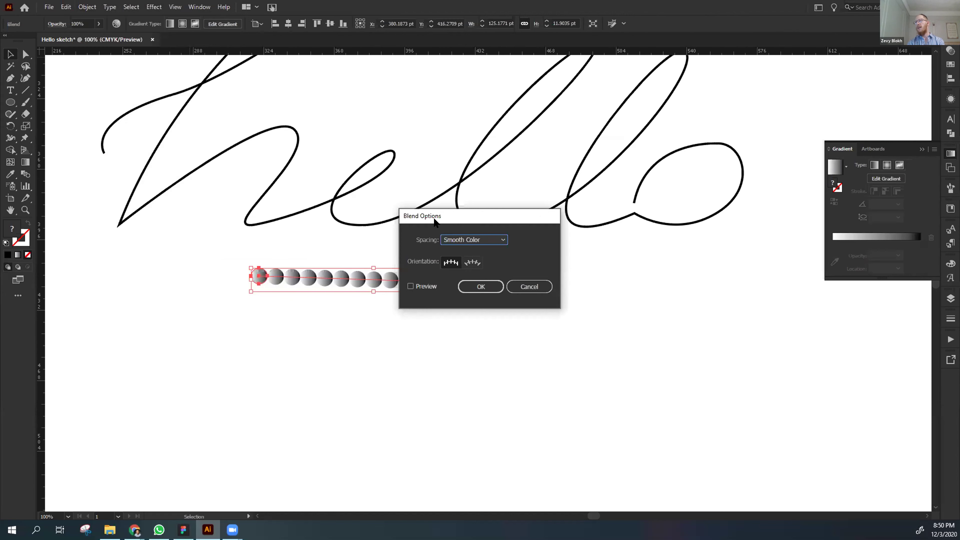
{"action": "left_click_drag", "start_coordinate": [436, 219], "coordinate": [570, 253]}
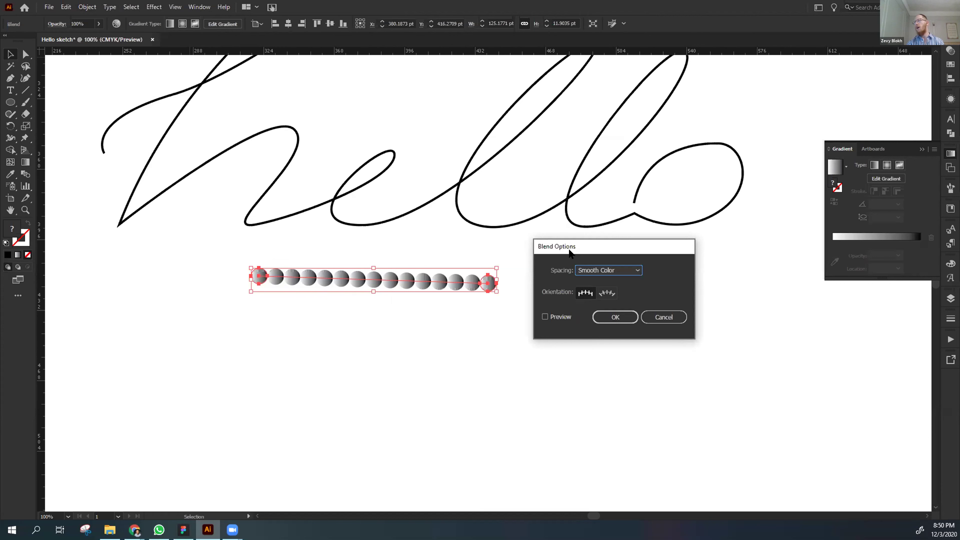
Set the blend spacing to Specified Steps and enable the preview.
{"action": "left_click", "coordinate": [587, 269]}
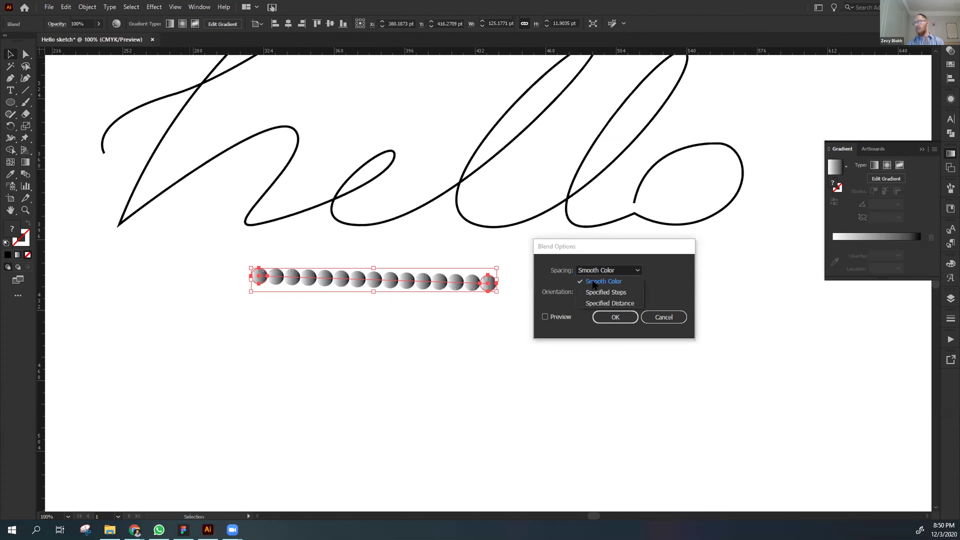
{"action": "left_click", "coordinate": [593, 302]}
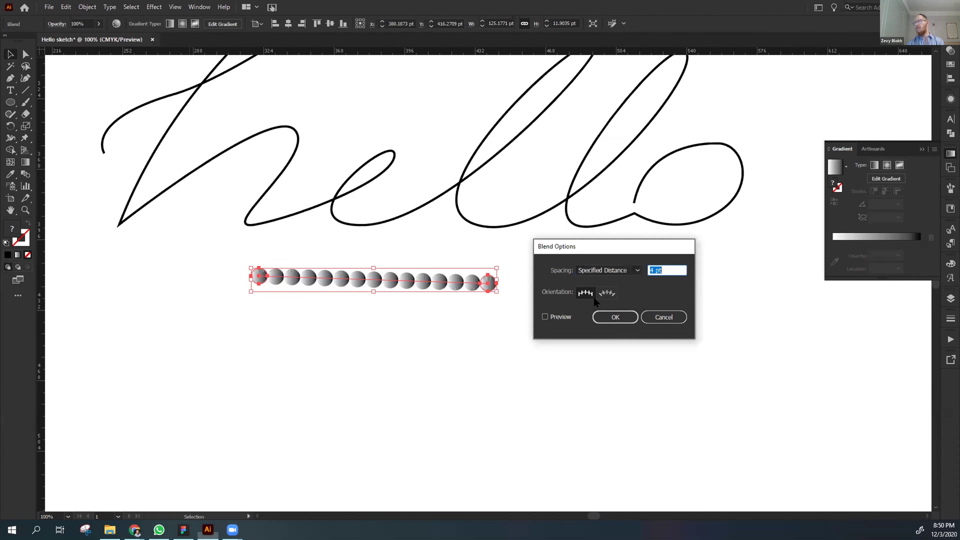
{"action": "left_click", "coordinate": [594, 270]}
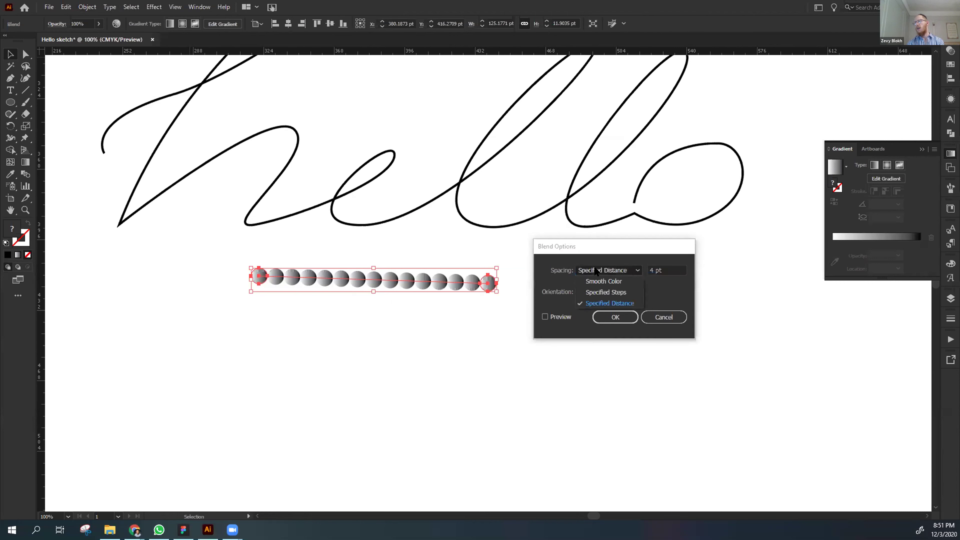
{"action": "left_click", "coordinate": [595, 292]}
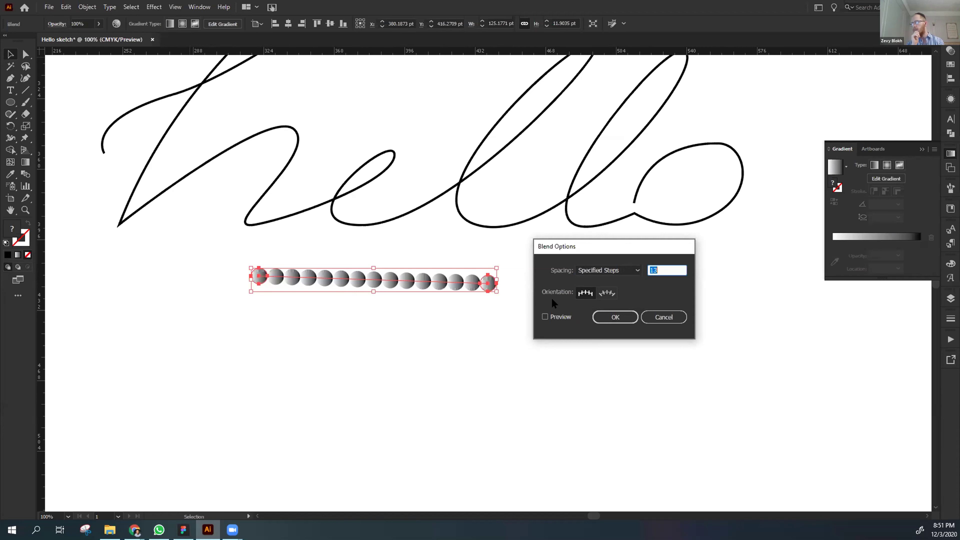
{"action": "left_click", "coordinate": [556, 317]}
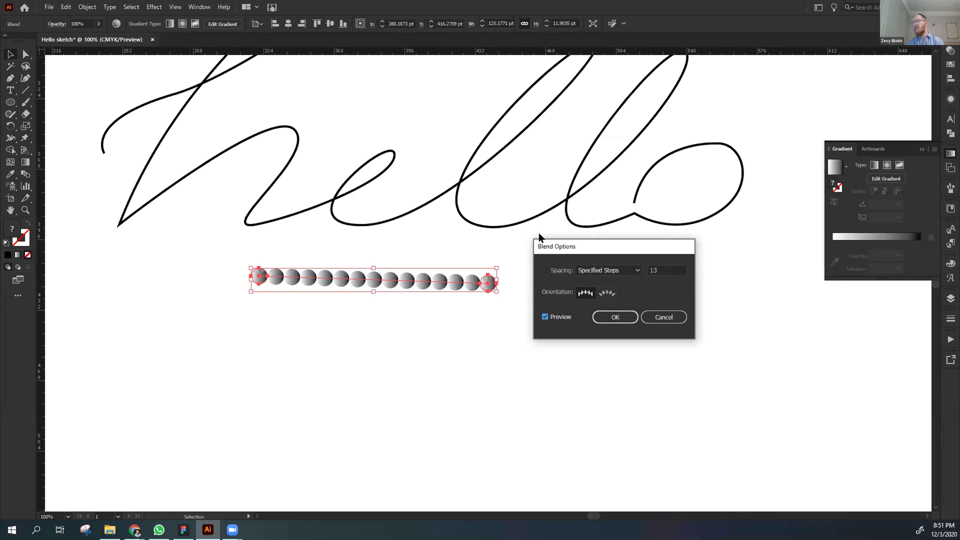
Set the blend to 500 specified steps, apply it and deselect the result.
{"action": "left_click", "coordinate": [657, 269]}
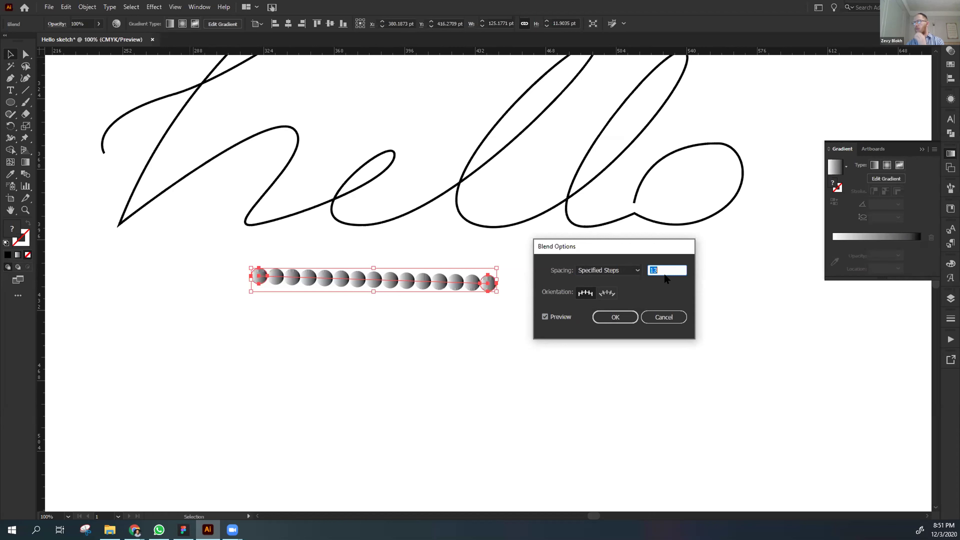
{"action": "left_click", "coordinate": [615, 269]}
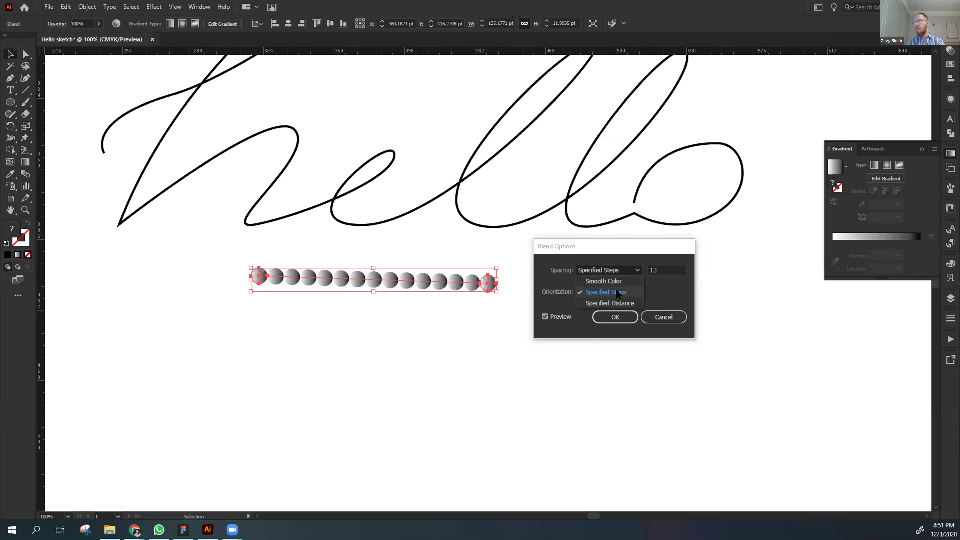
{"action": "left_click", "coordinate": [657, 284]}
{"action": "left_click", "coordinate": [659, 267]}
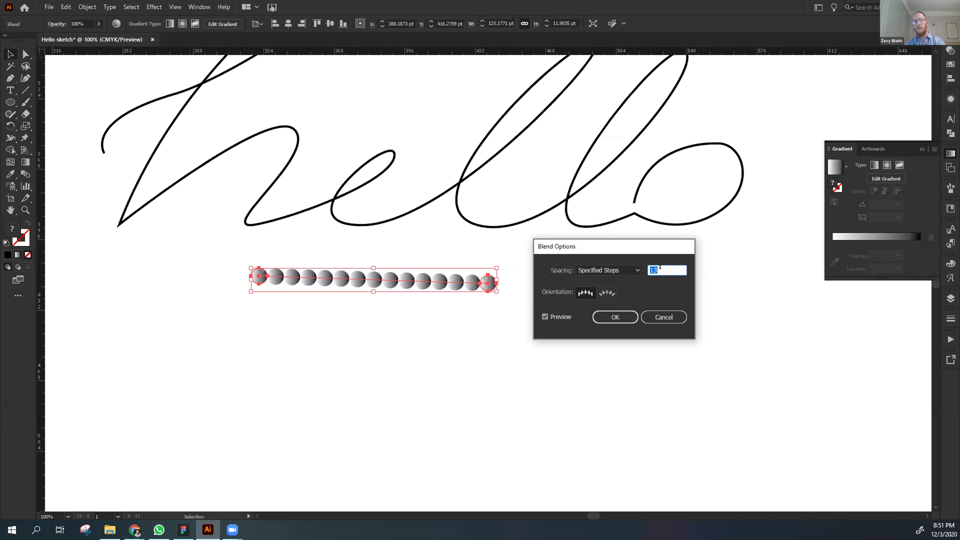
{"action": "type", "text": "500"}
{"action": "key", "text": "Return"}
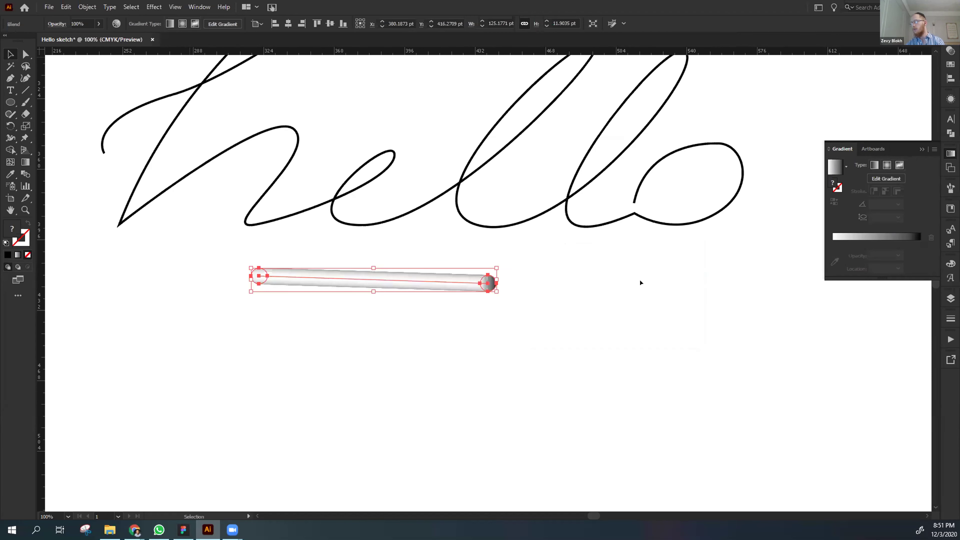
{"action": "left_click", "coordinate": [530, 304]}
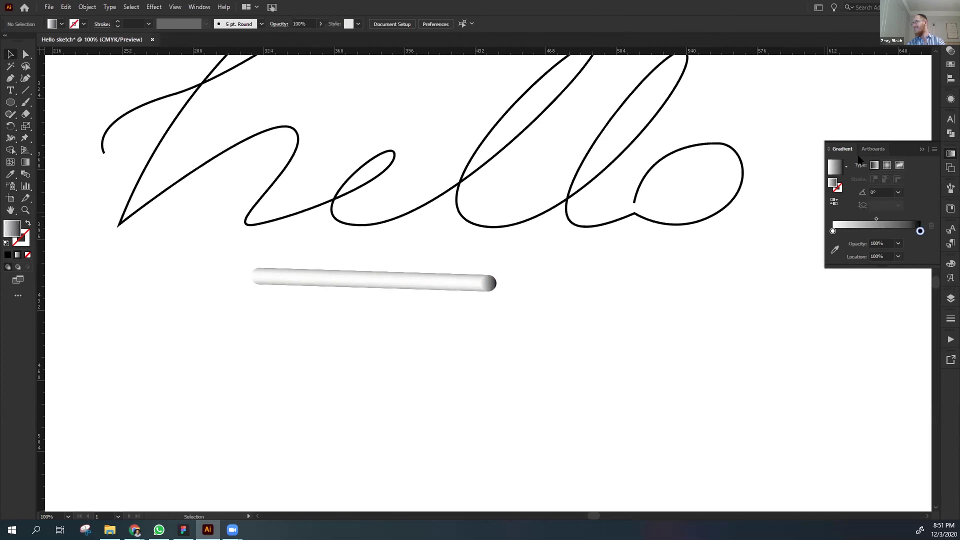
Isolate the blend and fill its right end circle with the Orange, Yellow gradient preset.
{"action": "left_click", "coordinate": [845, 166]}
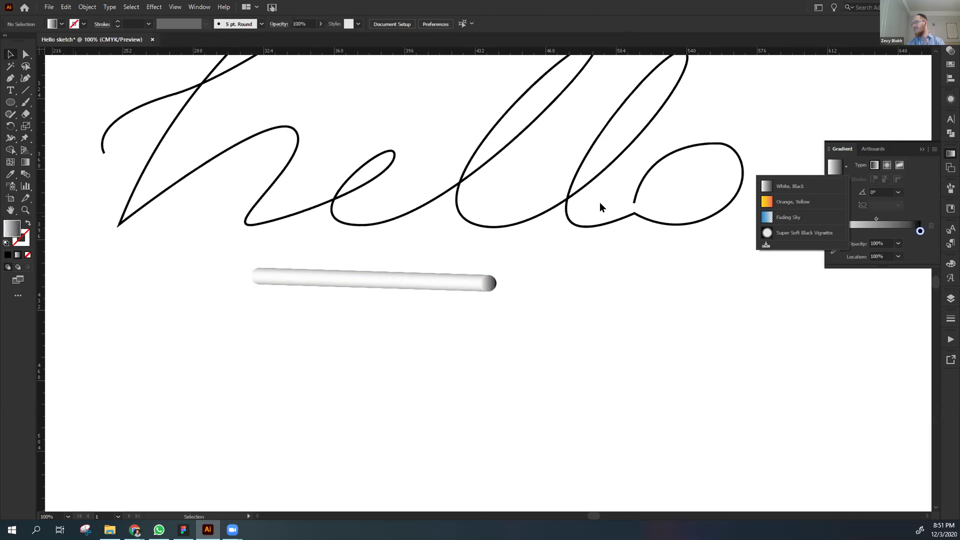
{"action": "left_click", "coordinate": [490, 283]}
{"action": "left_click", "coordinate": [491, 284]}
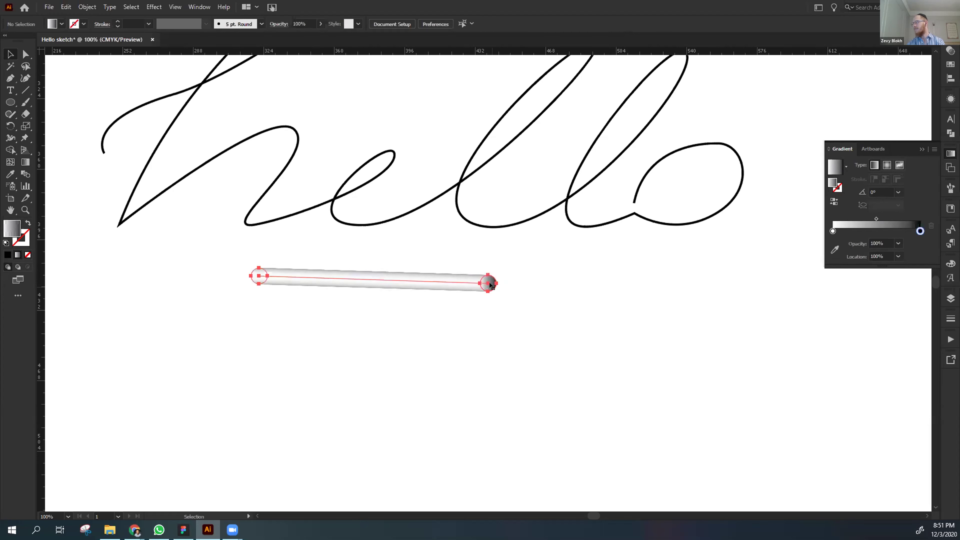
{"action": "double_click", "coordinate": [491, 284]}
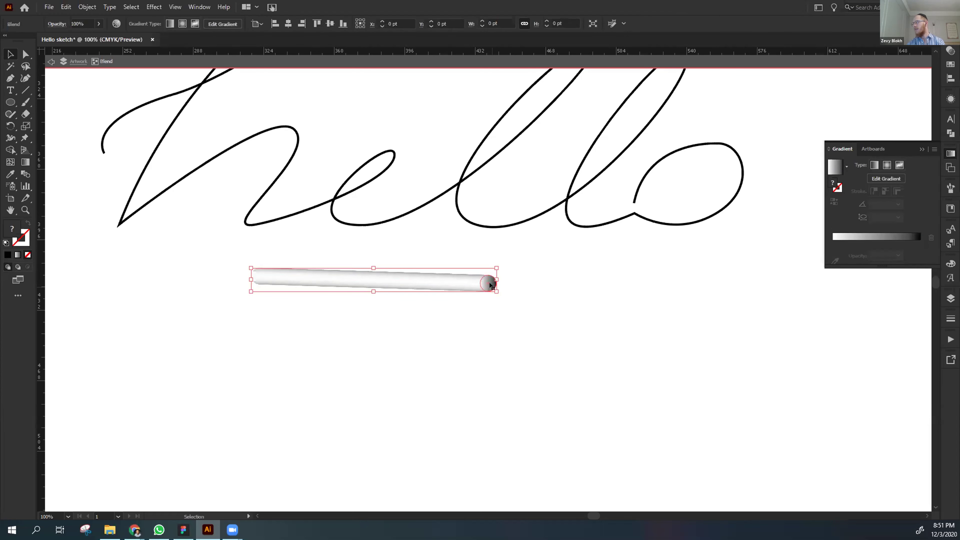
{"action": "left_click", "coordinate": [845, 166]}
{"action": "left_click", "coordinate": [789, 202]}
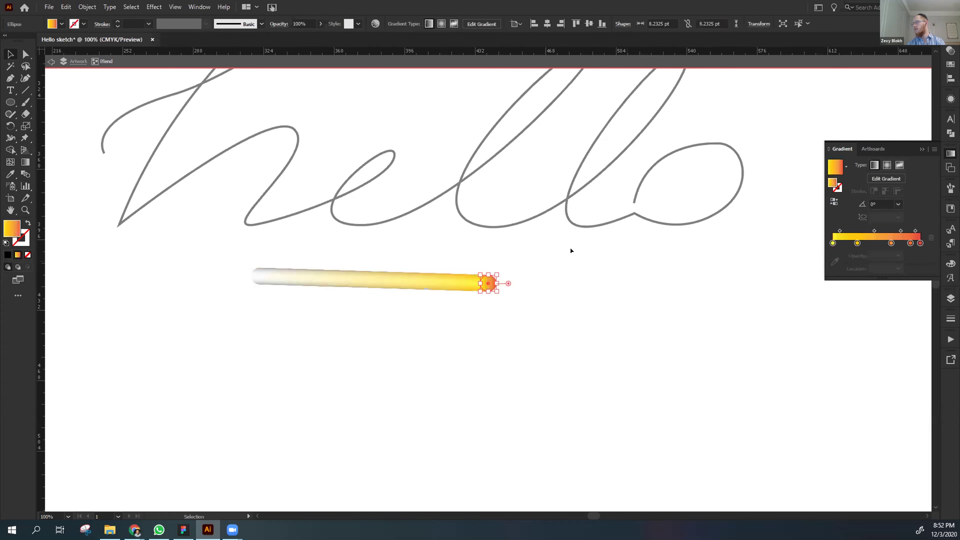
Fill the blend's left end circle with the Orange, Yellow gradient preset and exit isolation mode.
{"action": "left_click", "coordinate": [252, 276]}
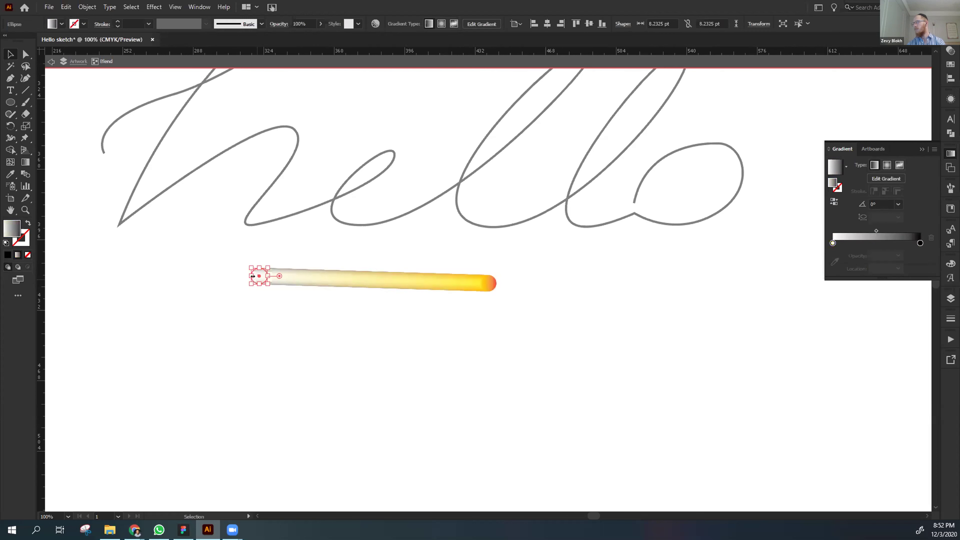
{"action": "left_click", "coordinate": [846, 167]}
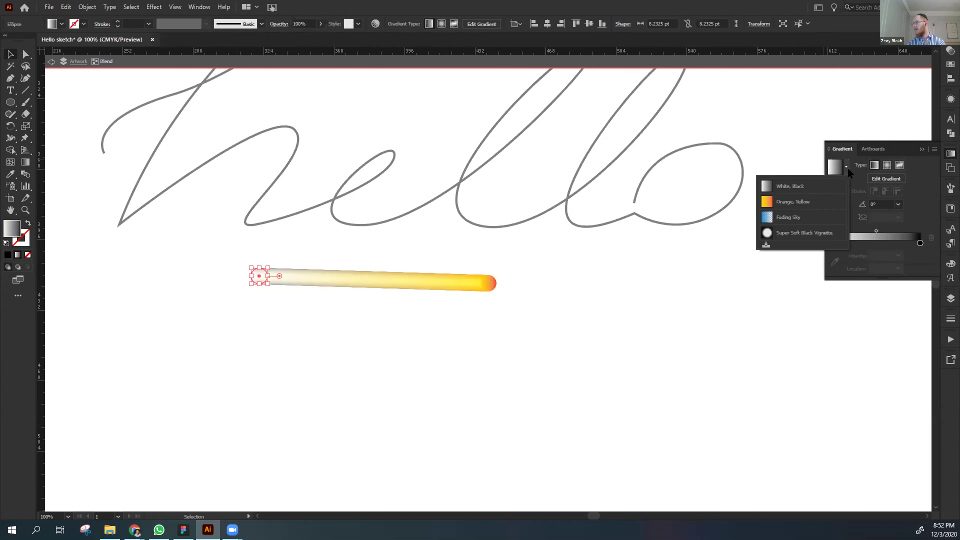
{"action": "left_click", "coordinate": [794, 202]}
{"action": "double_click", "coordinate": [562, 280]}
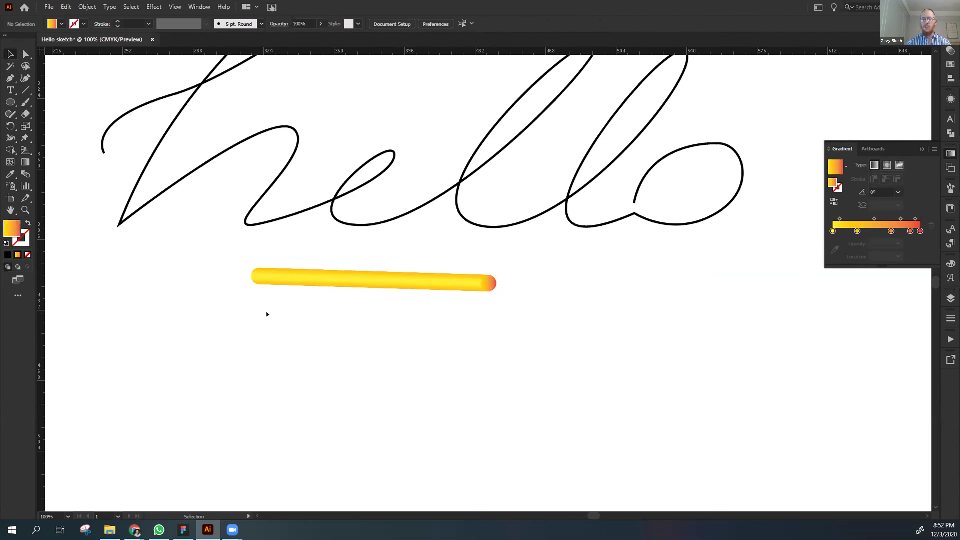
Select the hello lettering path together with the yellow-orange blend below it.
{"action": "key", "text": "ctrl+minus"}
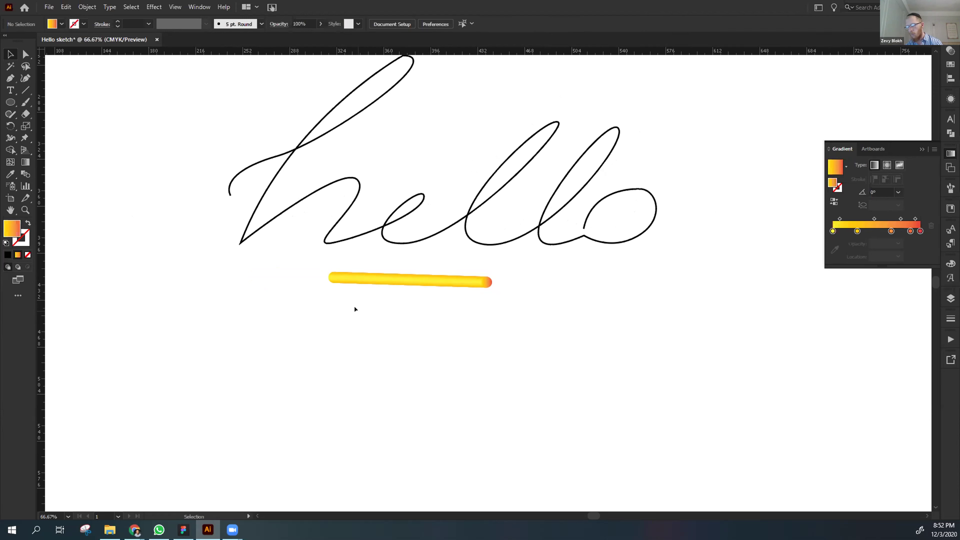
{"action": "left_click", "coordinate": [276, 182]}
{"action": "mouse_move", "coordinate": [190, 182]}
{"action": "left_mouse_down"}
{"action": "mouse_move", "coordinate": [308, 259]}
{"action": "mouse_move", "coordinate": [426, 308]}
{"action": "left_mouse_up"}
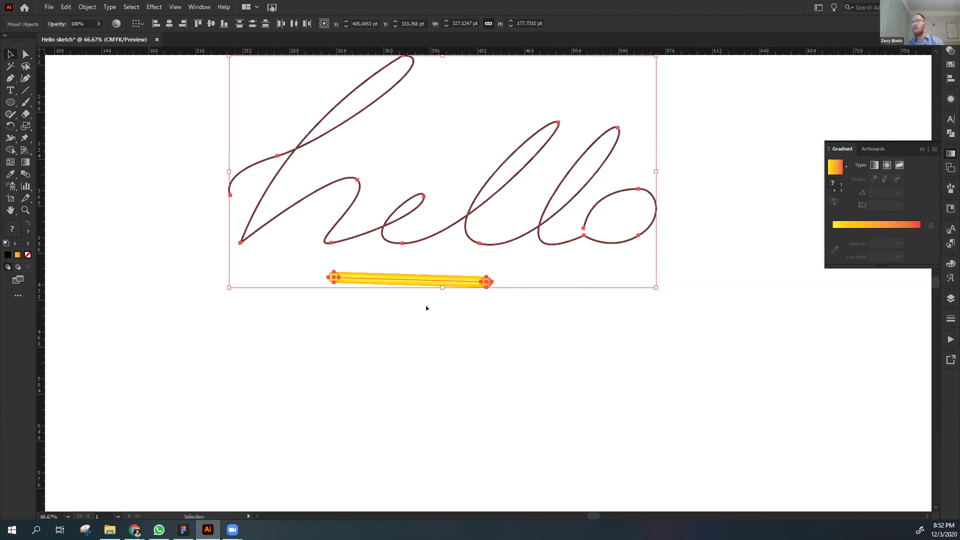
{"action": "left_click", "coordinate": [184, 167]}
{"action": "left_click_drag", "start_coordinate": [178, 165], "coordinate": [385, 315]}
{"action": "left_click", "coordinate": [384, 315]}
{"action": "mouse_move", "coordinate": [184, 144]}
{"action": "left_mouse_down"}
{"action": "mouse_move", "coordinate": [435, 305]}
{"action": "mouse_move", "coordinate": [433, 354]}
{"action": "left_mouse_up"}
{"action": "left_click", "coordinate": [403, 258]}
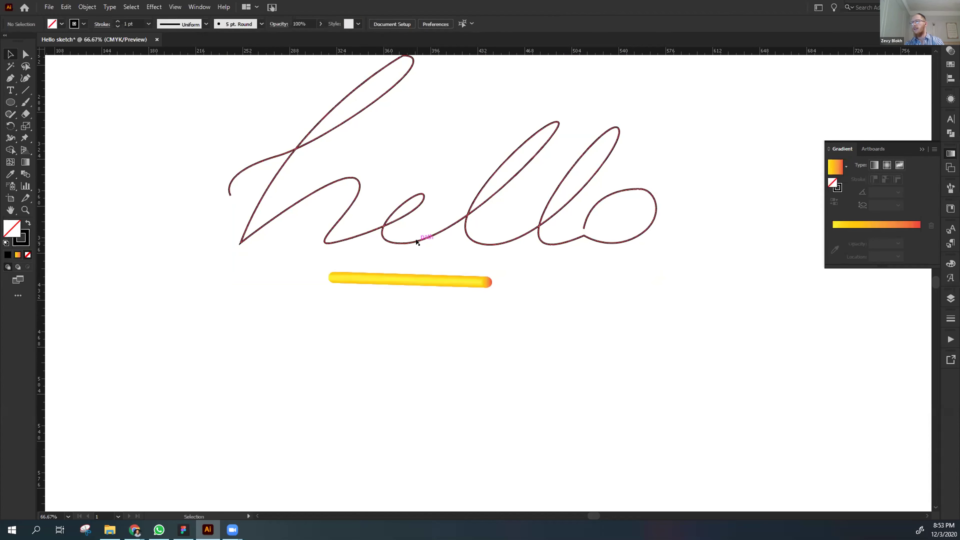
{"action": "left_click", "coordinate": [403, 243]}
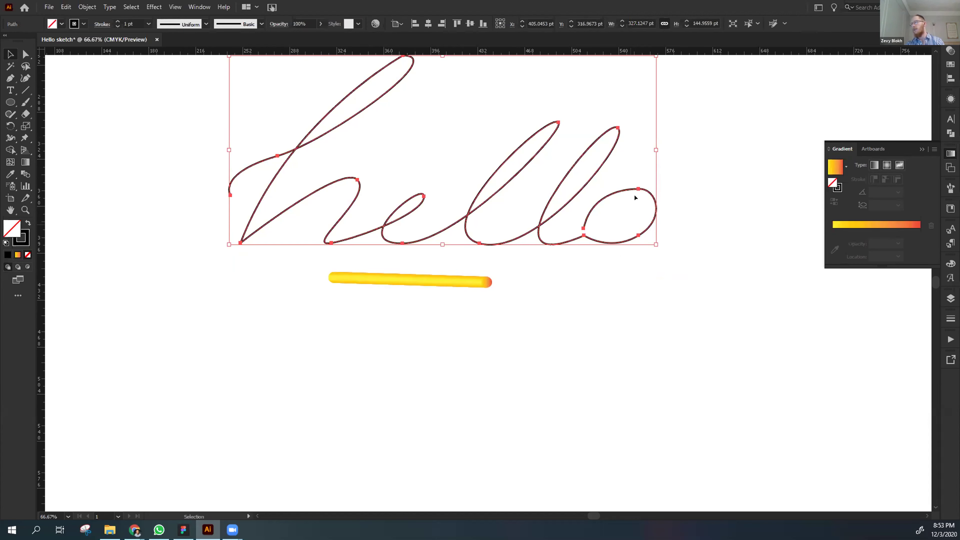
{"action": "left_click_drag", "start_coordinate": [520, 325], "coordinate": [344, 183]}
{"action": "left_click_drag", "start_coordinate": [471, 295], "coordinate": [299, 150]}
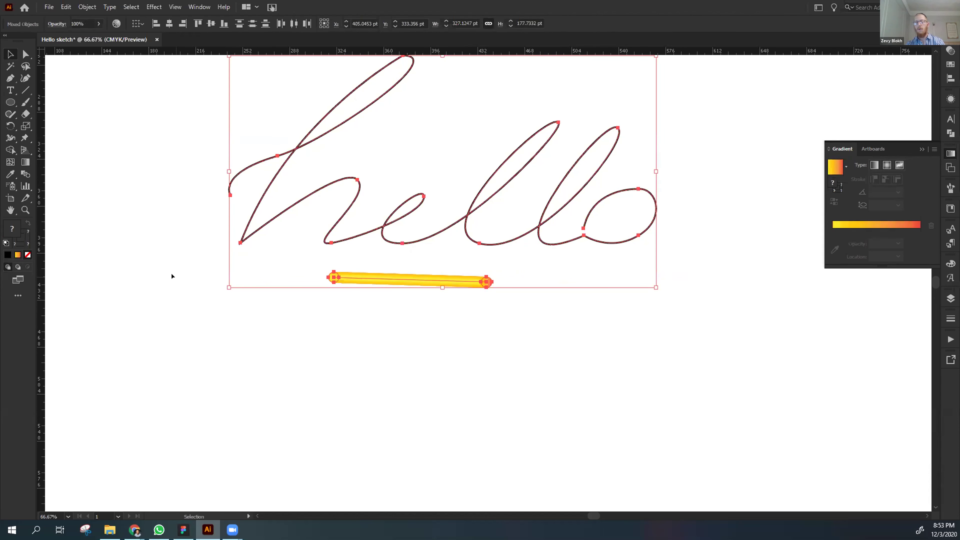
Review the Blend commands available for the selected path and blend, and clear the selection.
{"action": "left_click", "coordinate": [89, 4]}
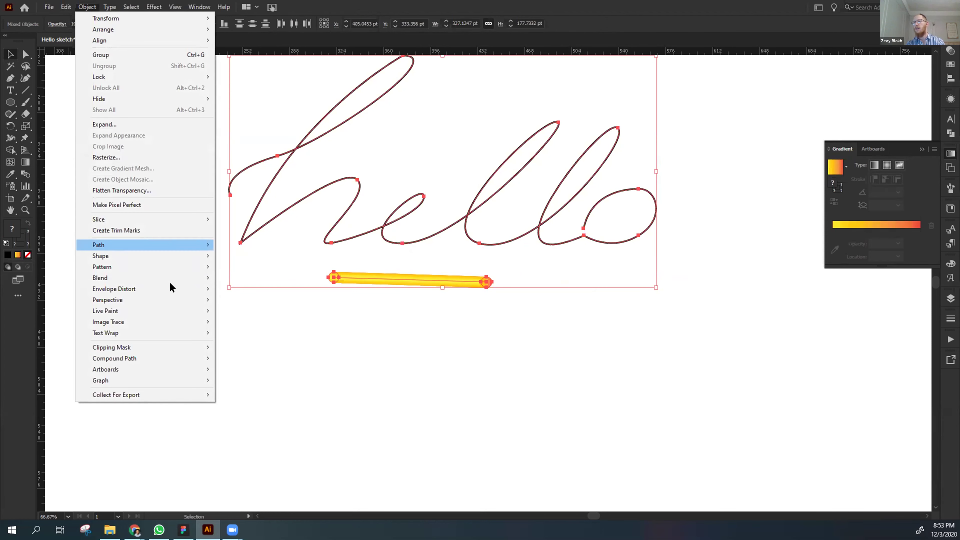
{"action": "mouse_move", "coordinate": [177, 277]}
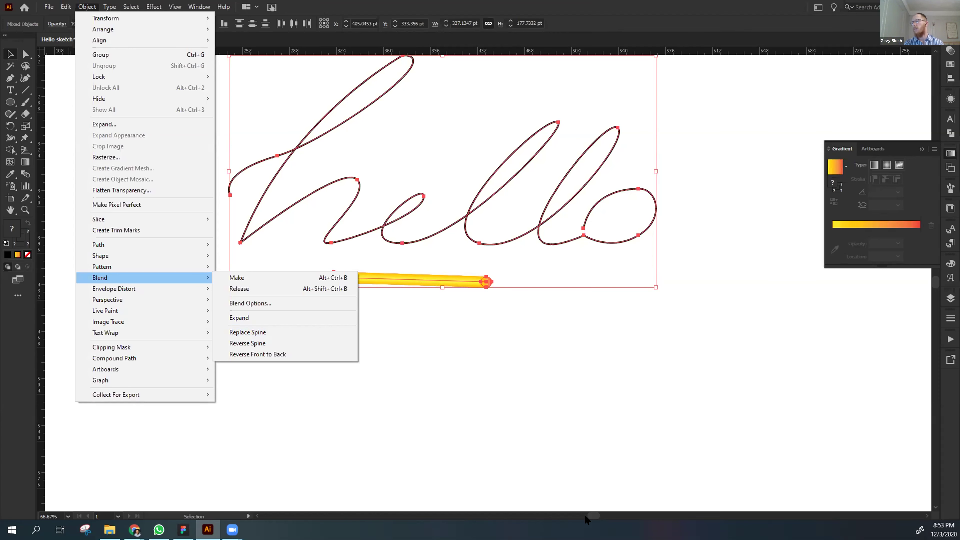
{"action": "left_click", "coordinate": [588, 404]}
{"action": "left_click", "coordinate": [443, 298]}
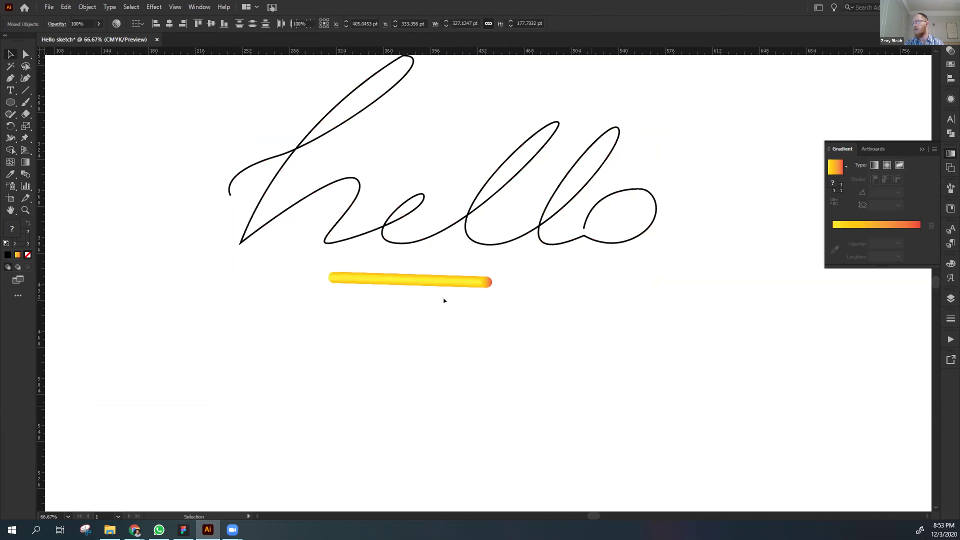
Isolate the yellow-orange blend for editing and select the spine path running through it.
{"action": "left_click", "coordinate": [472, 281]}
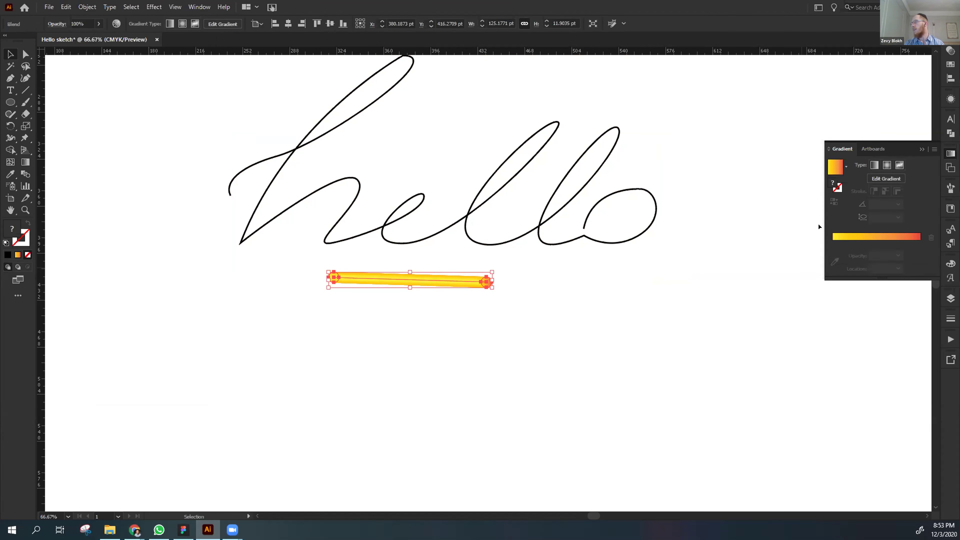
{"action": "double_click", "coordinate": [484, 279]}
{"action": "key", "text": "a"}
{"action": "left_click", "coordinate": [482, 276]}
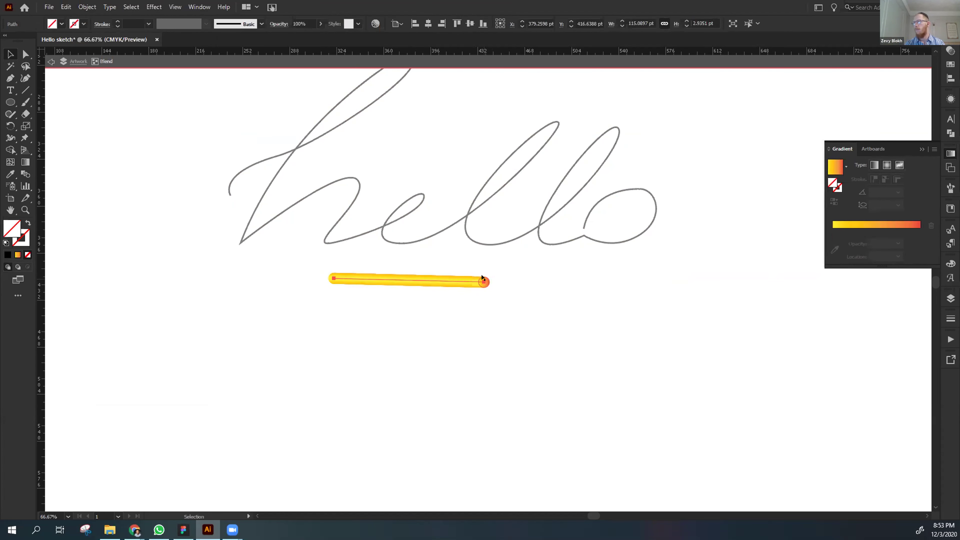
{"action": "key", "text": "ctrl+plus"}
{"action": "key", "text": "ctrl+plus"}
{"action": "key", "text": "ctrl+plus"}
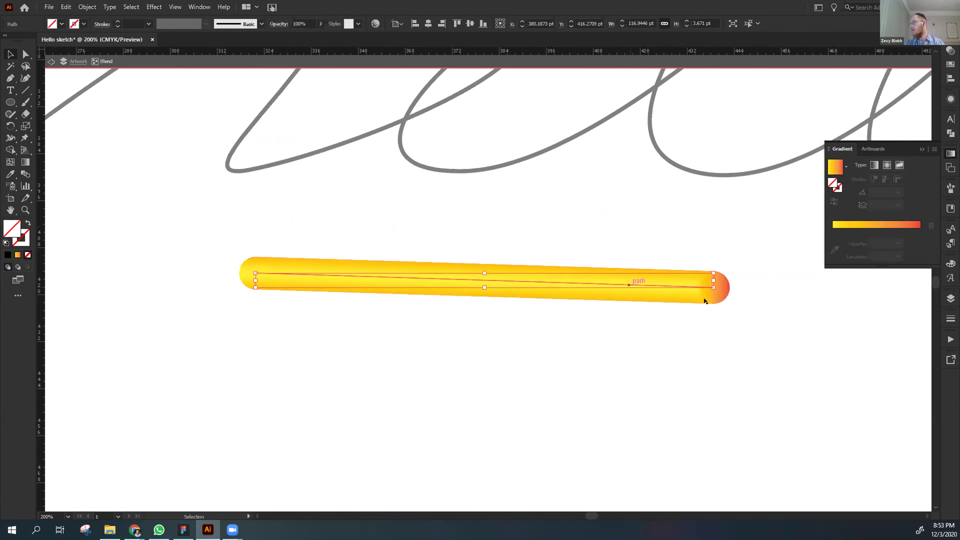
Select the circle at the right end of the isolated blend, and deselect it again.
{"action": "left_click", "coordinate": [711, 295]}
{"action": "left_click_drag", "start_coordinate": [701, 284], "coordinate": [706, 295]}
{"action": "scroll", "coordinate": [707, 295], "scroll_direction": "down", "scroll_amount": 1}
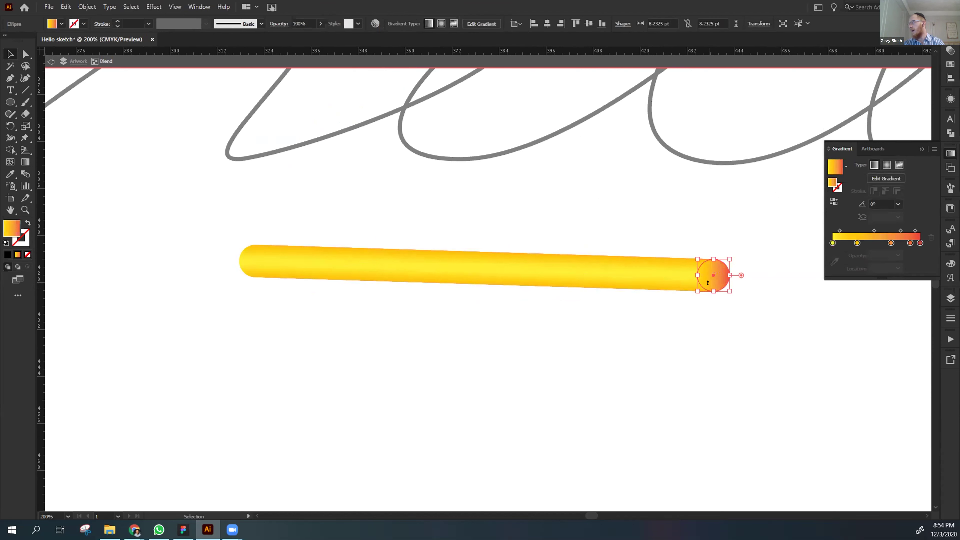
{"action": "left_click", "coordinate": [689, 361]}
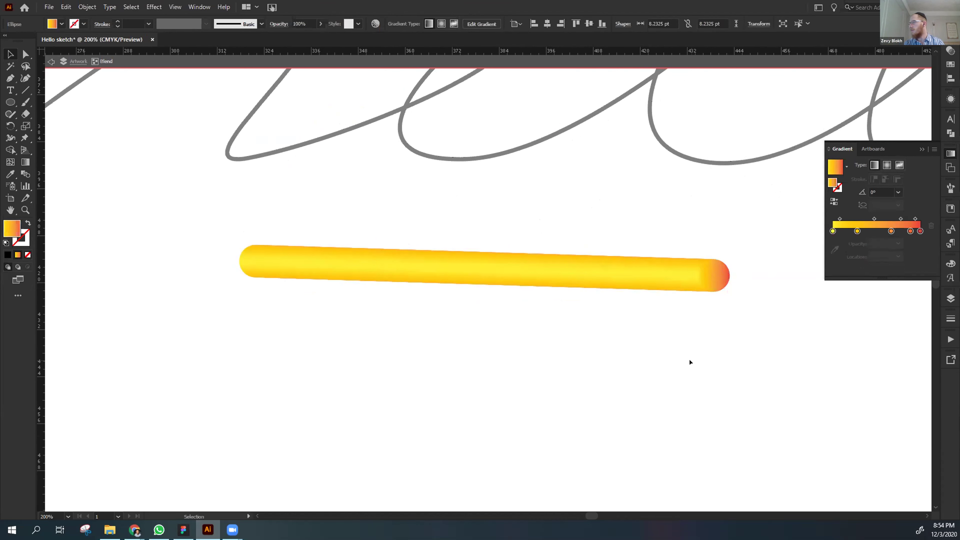
Select the isolated blend's red-edged end circle and look at the colour settings of the yellow starting stop in its gradient.
{"action": "left_click", "coordinate": [713, 282]}
{"action": "left_click", "coordinate": [713, 283]}
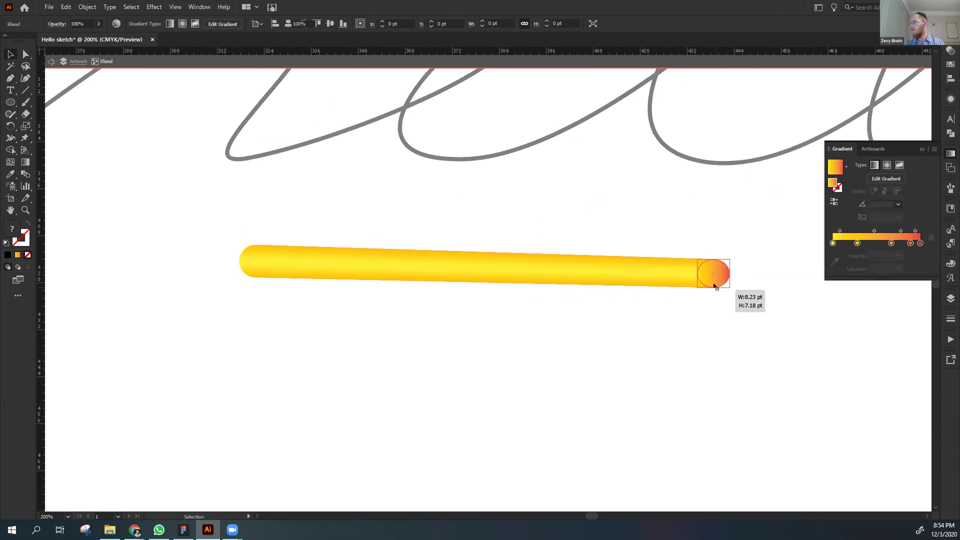
{"action": "left_click", "coordinate": [713, 284]}
{"action": "left_click_drag", "start_coordinate": [714, 287], "coordinate": [714, 292]}
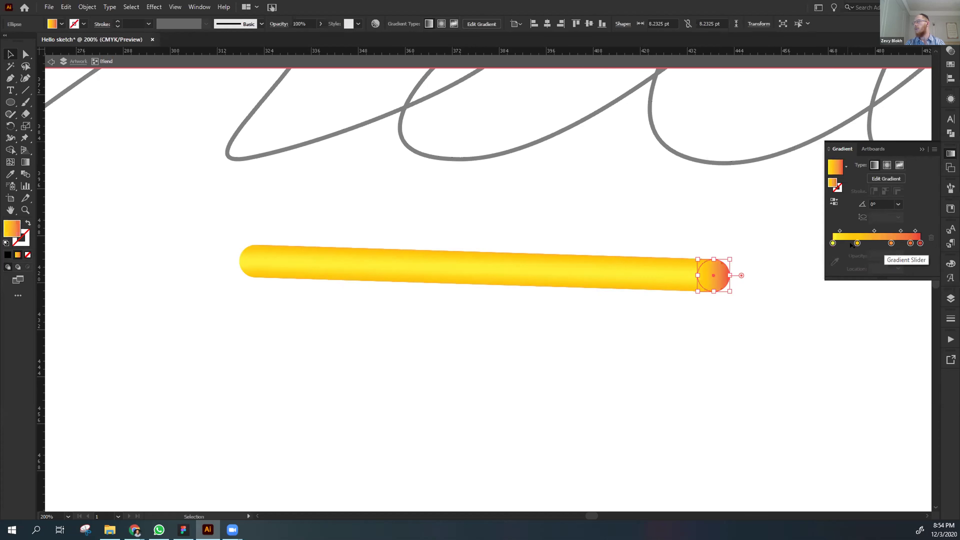
{"action": "left_click", "coordinate": [833, 243]}
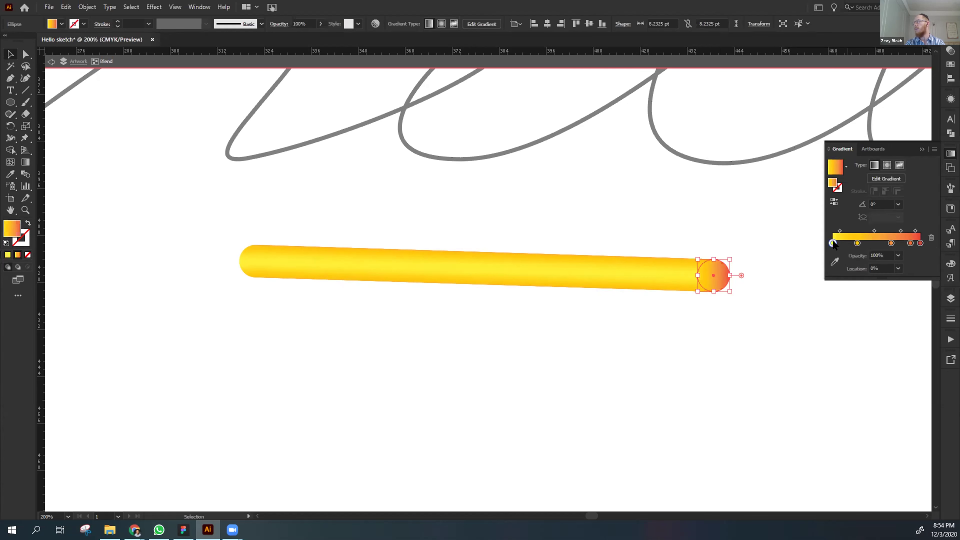
{"action": "double_click", "coordinate": [833, 243]}
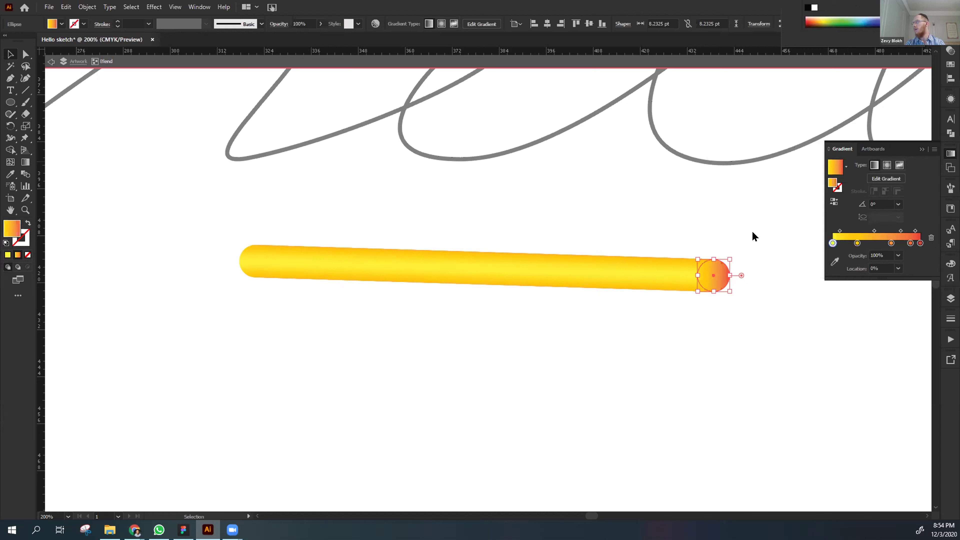
{"action": "left_click", "coordinate": [831, 216]}
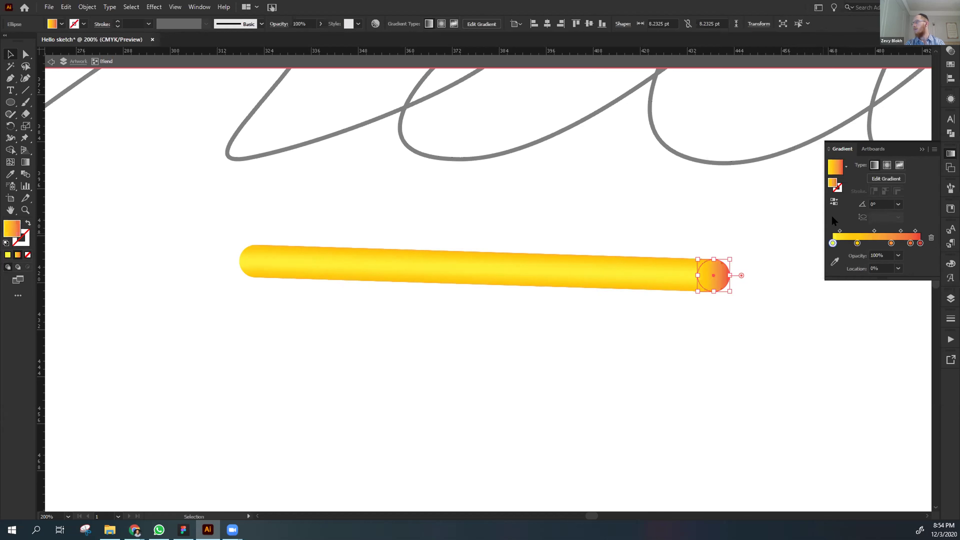
Leave isolation mode and select the hello lettering path together with the yellow-orange blend below it.
{"action": "double_click", "coordinate": [720, 184]}
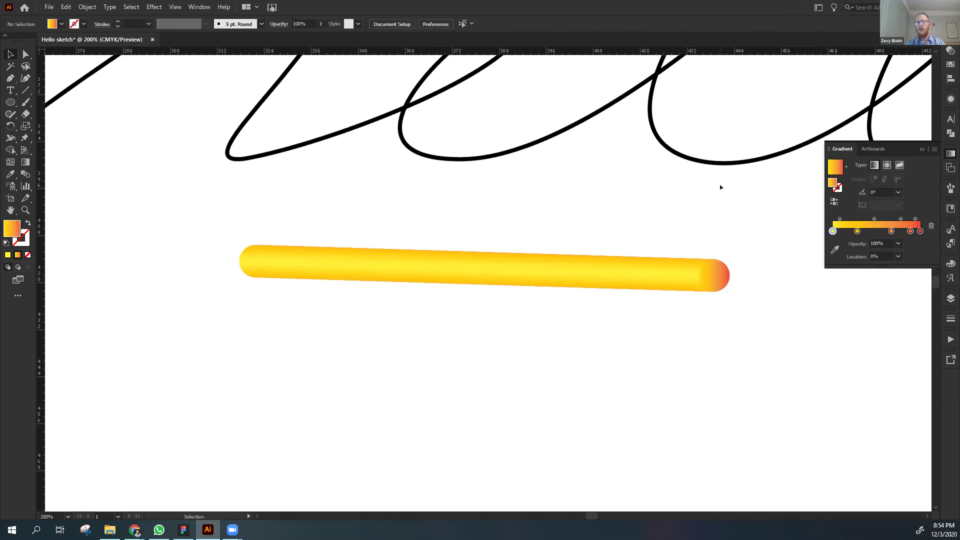
{"action": "key", "text": "ctrl+minus"}
{"action": "key", "text": "ctrl+minus"}
{"action": "key", "text": "ctrl+minus"}
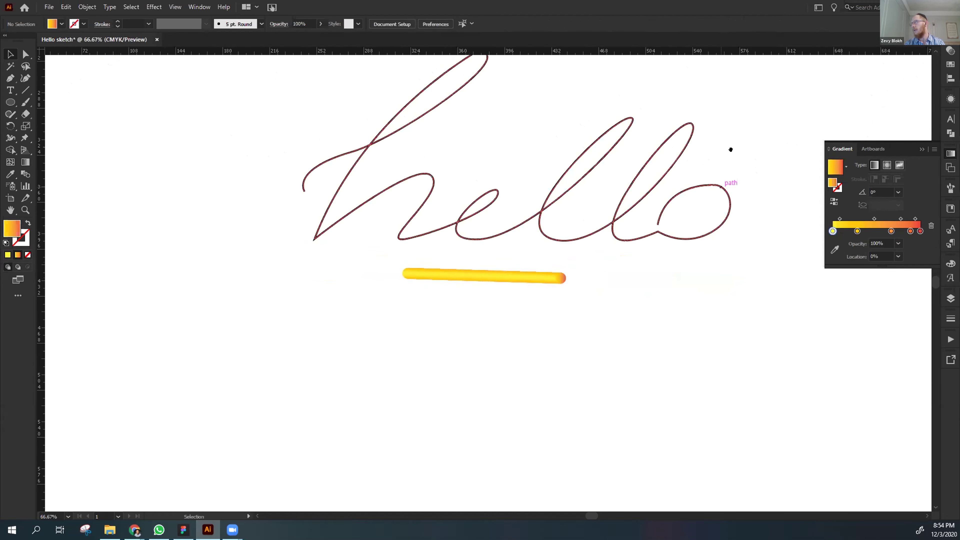
{"action": "left_click_drag", "start_coordinate": [730, 149], "coordinate": [703, 168]}
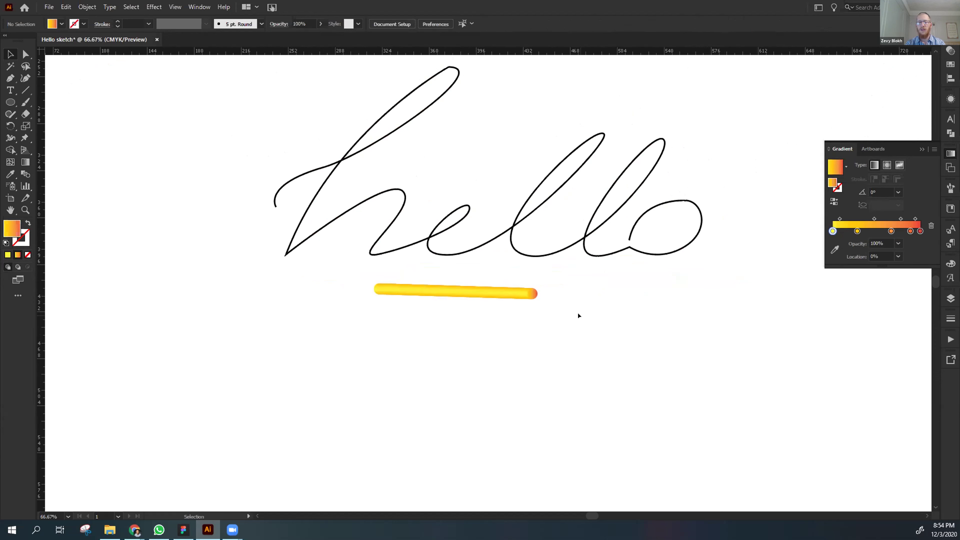
{"action": "left_click_drag", "start_coordinate": [615, 356], "coordinate": [364, 193]}
{"action": "left_click", "coordinate": [419, 323]}
{"action": "mouse_move", "coordinate": [419, 323]}
{"action": "left_mouse_down"}
{"action": "mouse_move", "coordinate": [275, 133]}
{"action": "mouse_move", "coordinate": [251, 137]}
{"action": "mouse_move", "coordinate": [529, 364]}
{"action": "left_mouse_up"}
Replace the blend's spine with the hello lettering path and clear the selection.
{"action": "left_click", "coordinate": [87, 7]}
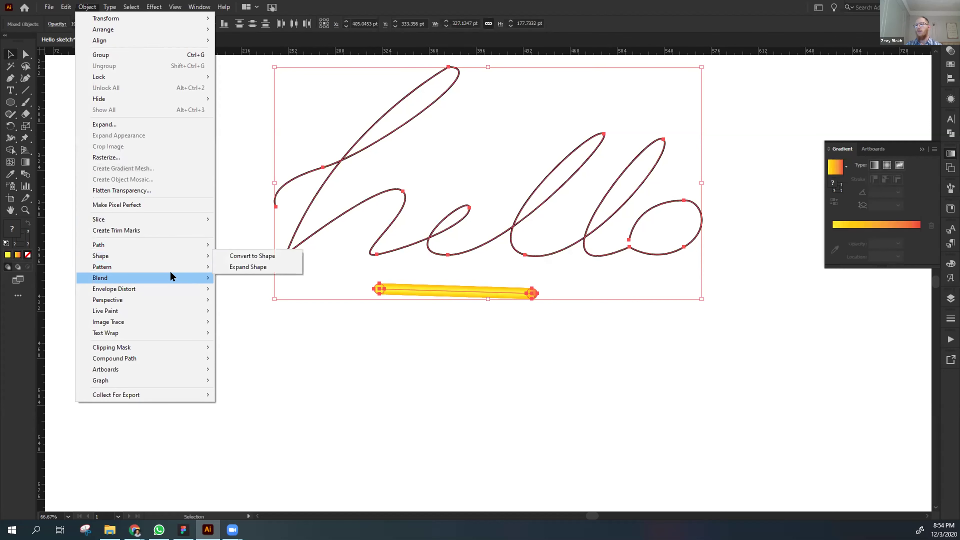
{"action": "mouse_move", "coordinate": [189, 277]}
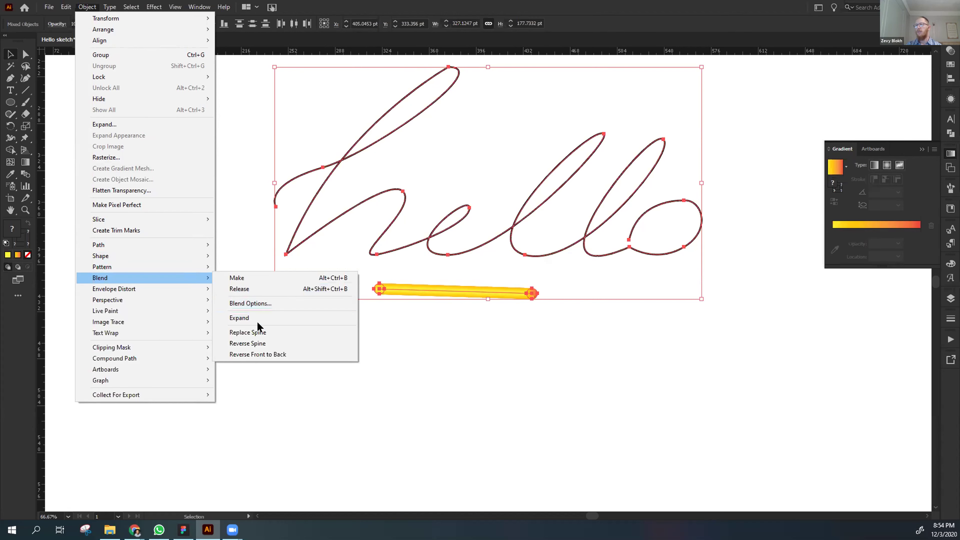
{"action": "left_click", "coordinate": [258, 332]}
{"action": "left_click", "coordinate": [299, 344]}
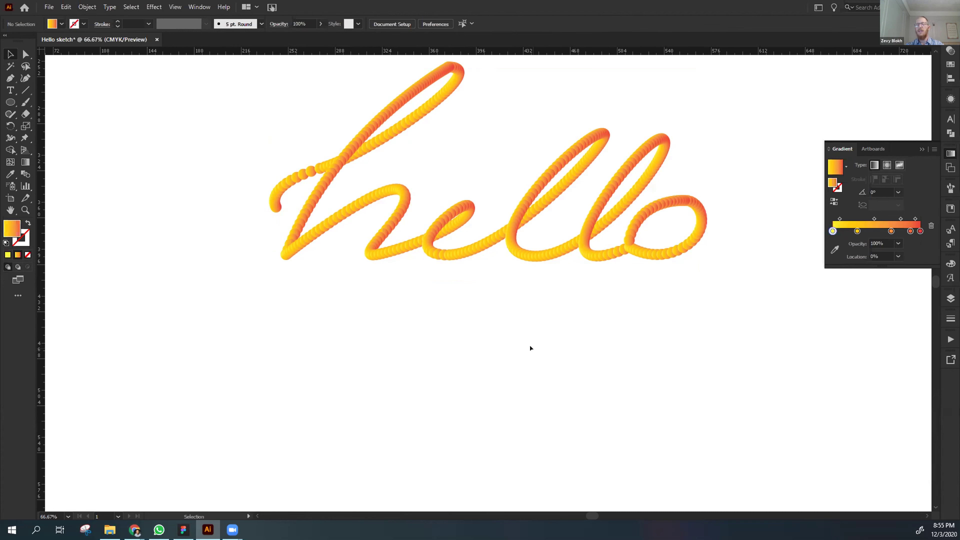
Select the blended hello lettering and set its blend spacing to 800 specified steps.
{"action": "scroll", "coordinate": [559, 340], "scroll_direction": "up", "scroll_amount": 1}
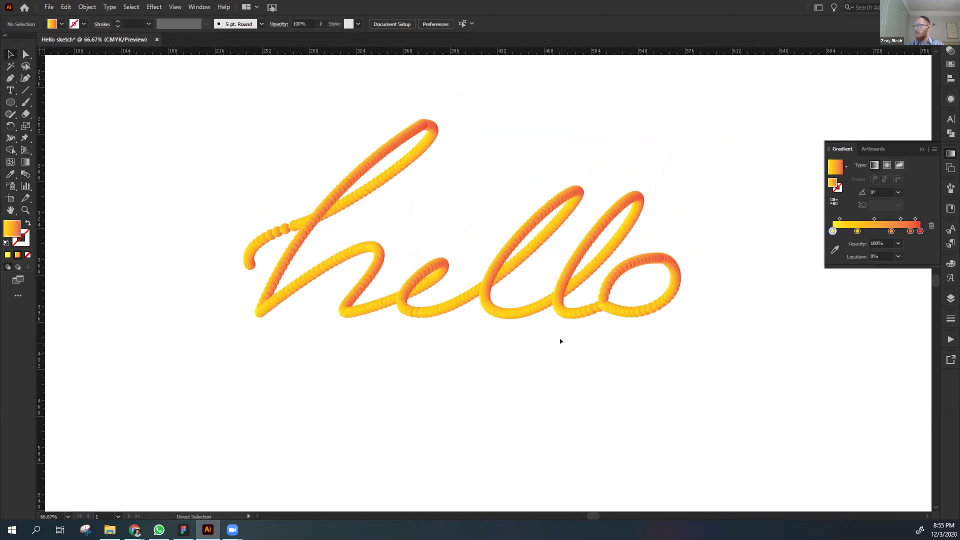
{"action": "scroll", "coordinate": [559, 340], "scroll_direction": "up", "scroll_amount": 1}
{"action": "scroll", "coordinate": [559, 338], "scroll_direction": "up", "scroll_amount": 2}
{"action": "scroll", "coordinate": [559, 339], "scroll_direction": "down", "scroll_amount": 2}
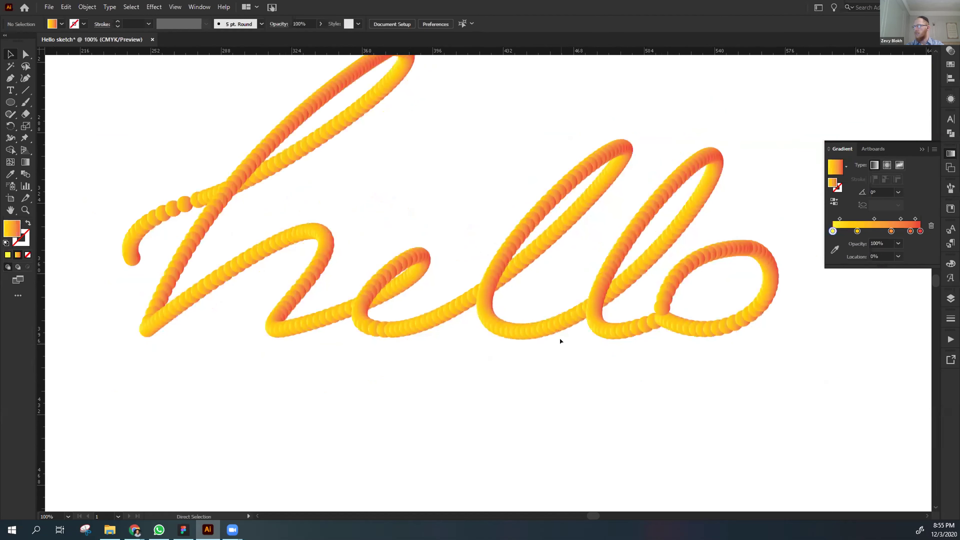
{"action": "left_click_drag", "start_coordinate": [538, 389], "coordinate": [312, 278]}
{"action": "left_click", "coordinate": [289, 360]}
{"action": "left_click", "coordinate": [227, 236]}
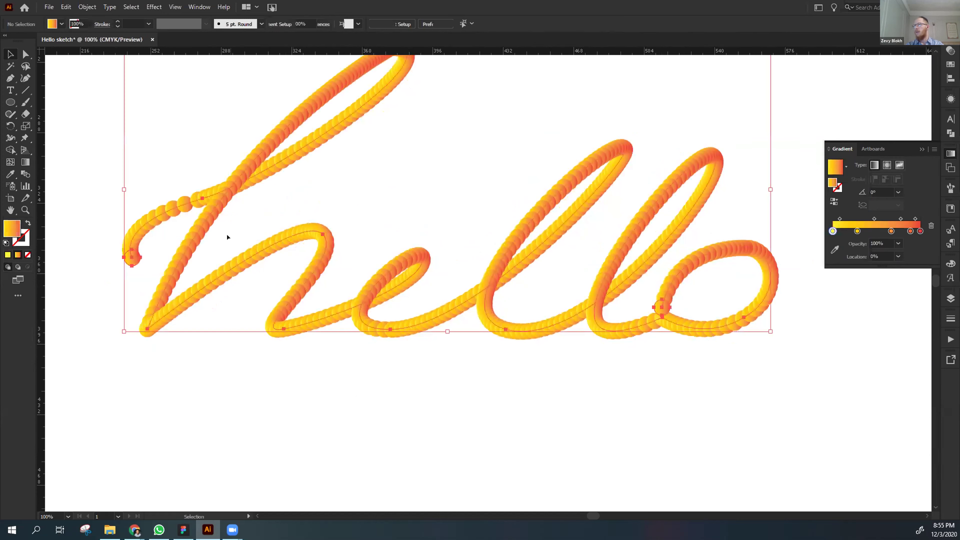
{"action": "left_click", "coordinate": [89, 6]}
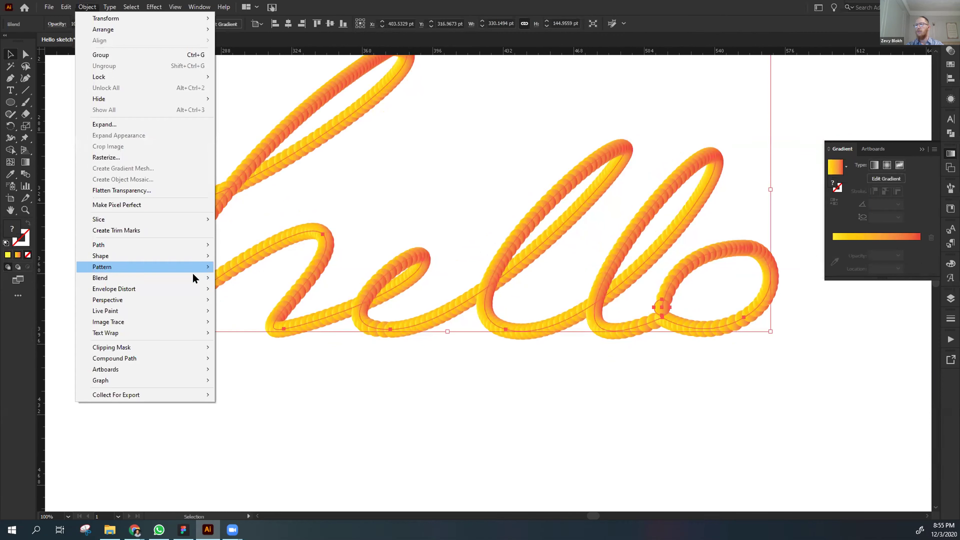
{"action": "mouse_move", "coordinate": [193, 278]}
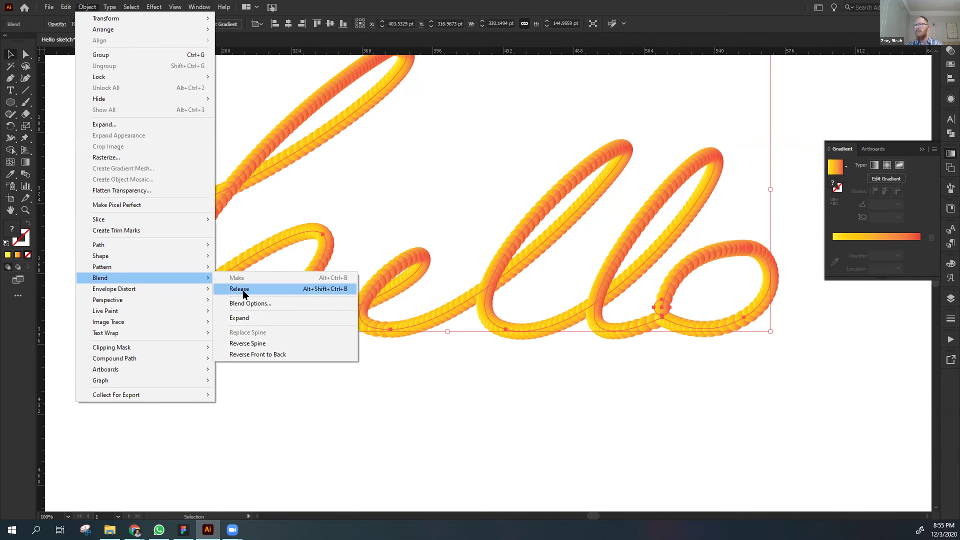
{"action": "left_click", "coordinate": [249, 303]}
{"action": "key", "text": "Tab"}
{"action": "type", "text": "880"}
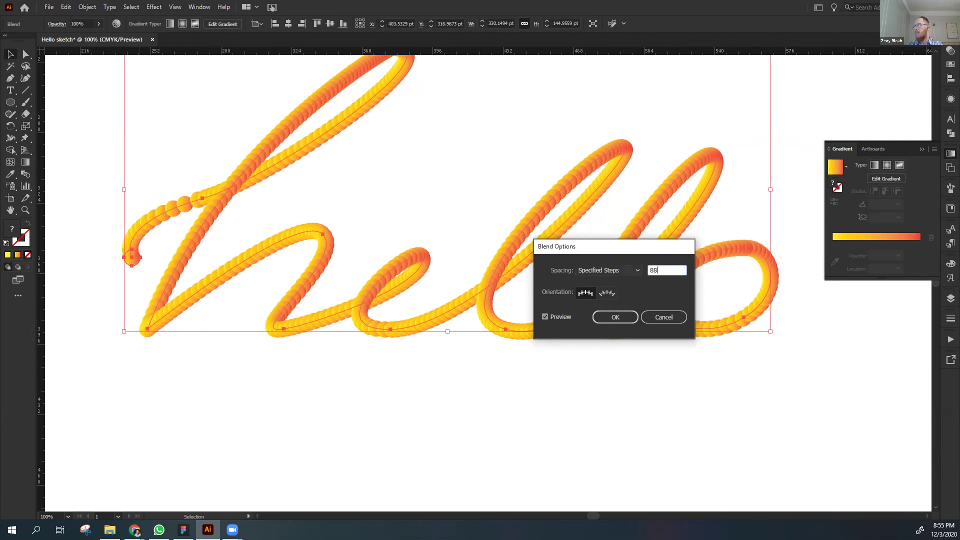
{"action": "key", "text": "BackSpace"}
{"action": "key", "text": "BackSpace"}
{"action": "type", "text": "00"}
{"action": "left_click", "coordinate": [610, 315]}
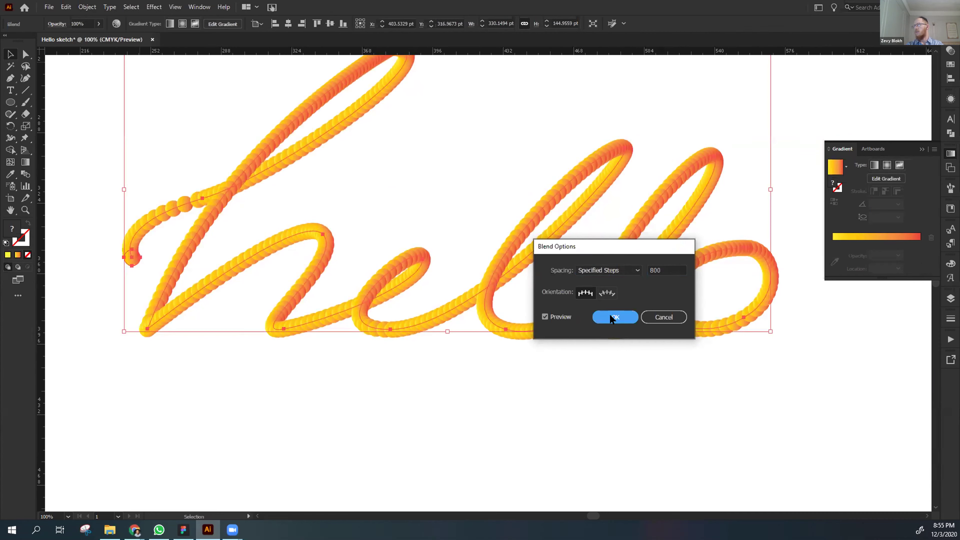
{"action": "left_click", "coordinate": [463, 395]}
Reopen the hello lettering's blend options and preview 100 specified steps with the Align to Path orientation.
{"action": "left_click_drag", "start_coordinate": [463, 394], "coordinate": [250, 218]}
{"action": "left_click", "coordinate": [87, 7]}
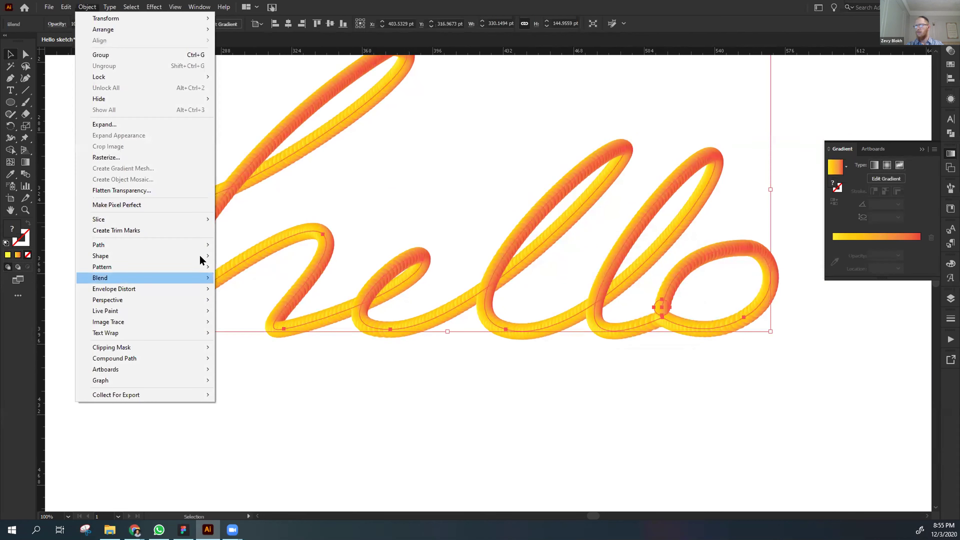
{"action": "mouse_move", "coordinate": [195, 276]}
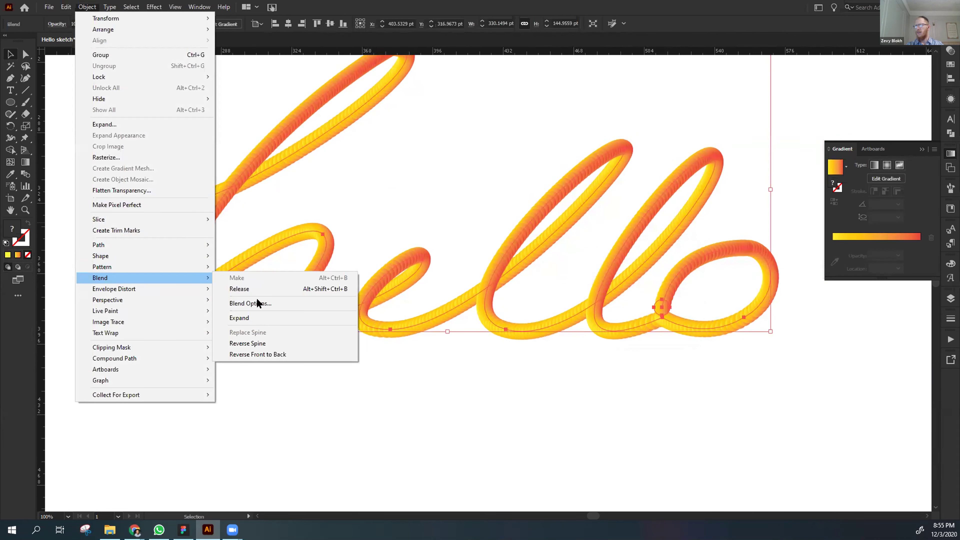
{"action": "left_click", "coordinate": [273, 298]}
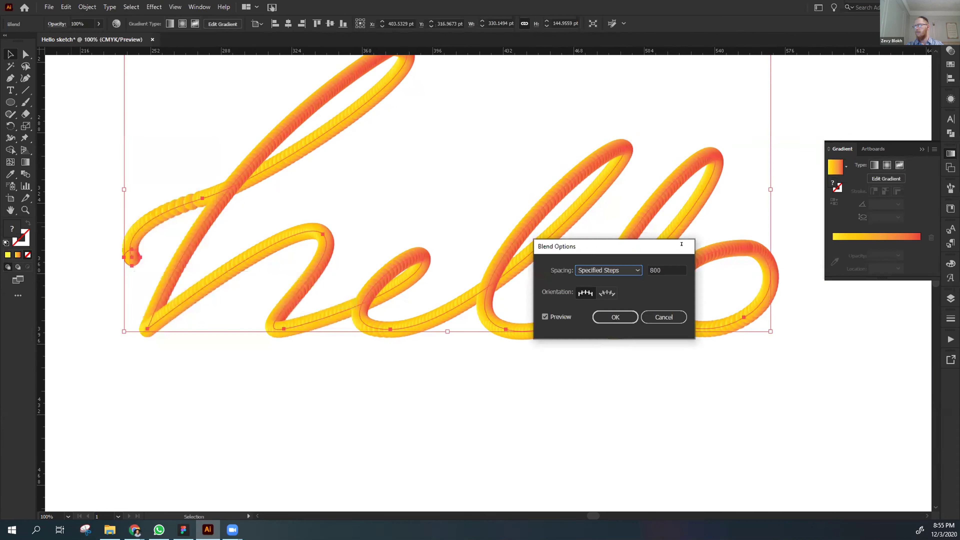
{"action": "double_click", "coordinate": [674, 268]}
{"action": "type", "text": "100"}
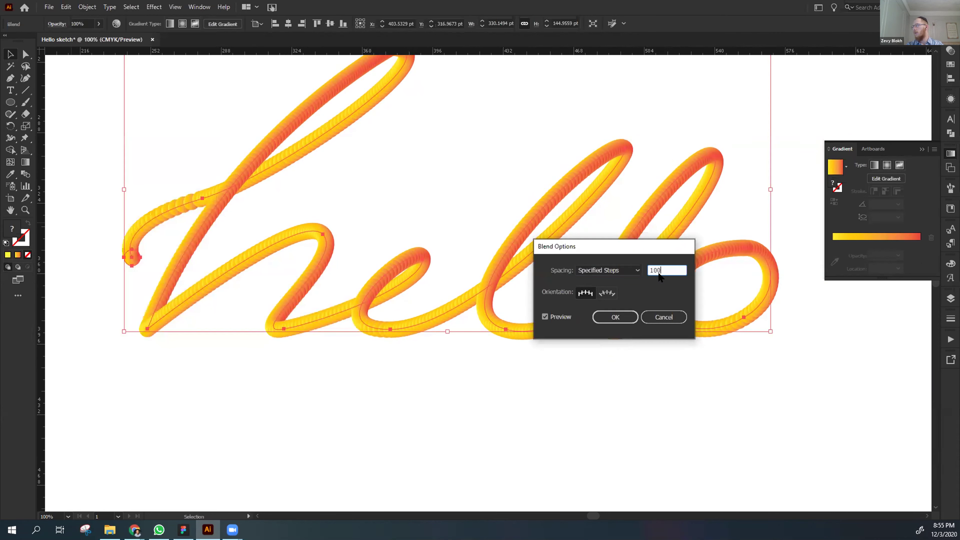
{"action": "left_click", "coordinate": [606, 293]}
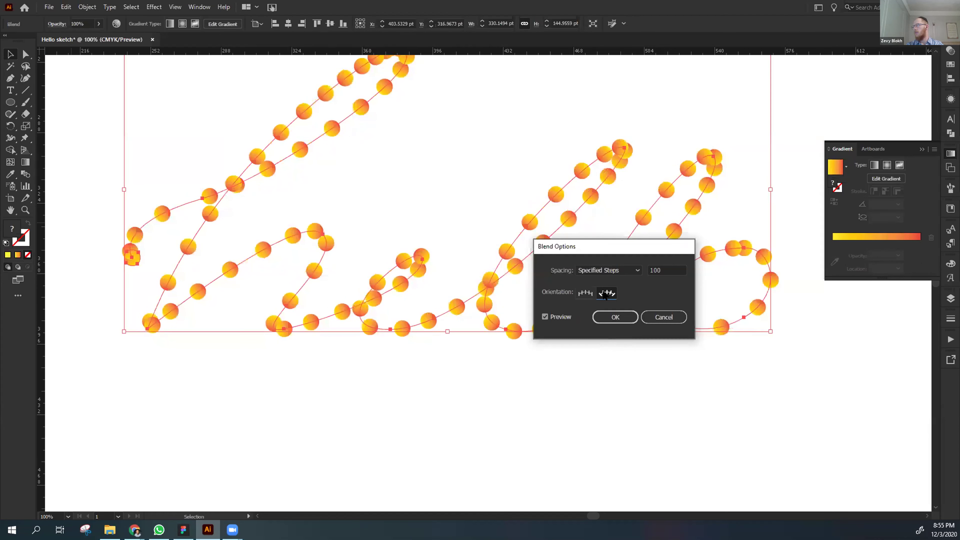
Set the lettering blend to 1000 specified steps with the Align to Page orientation, and clear the selection.
{"action": "left_click", "coordinate": [649, 267]}
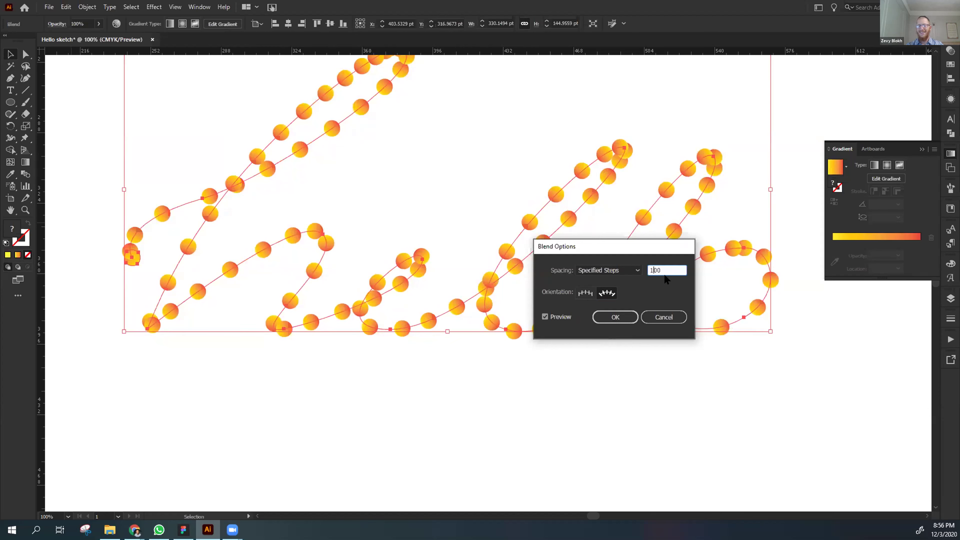
{"action": "type", "text": "0"}
{"action": "key", "text": "Tab"}
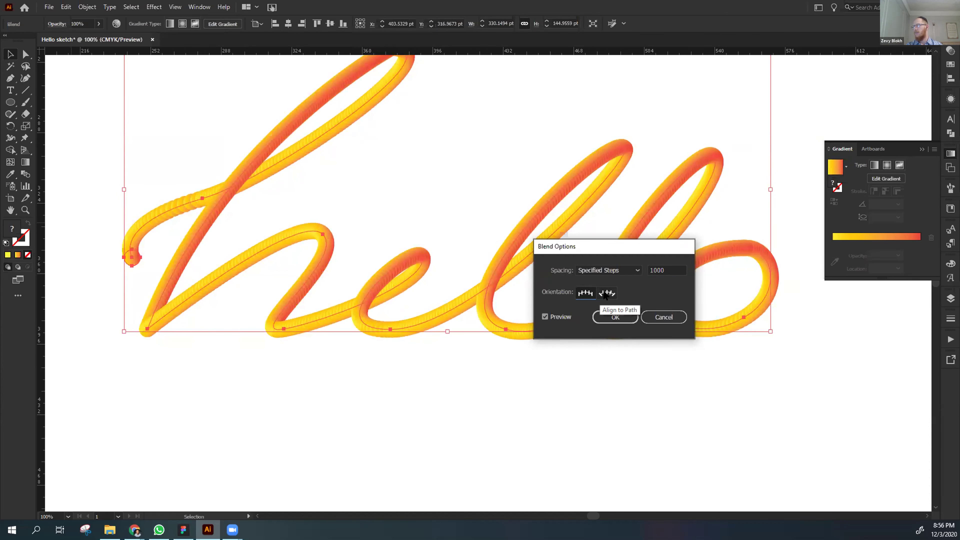
{"action": "left_click", "coordinate": [584, 295]}
{"action": "key", "text": "Return"}
{"action": "left_click", "coordinate": [401, 452]}
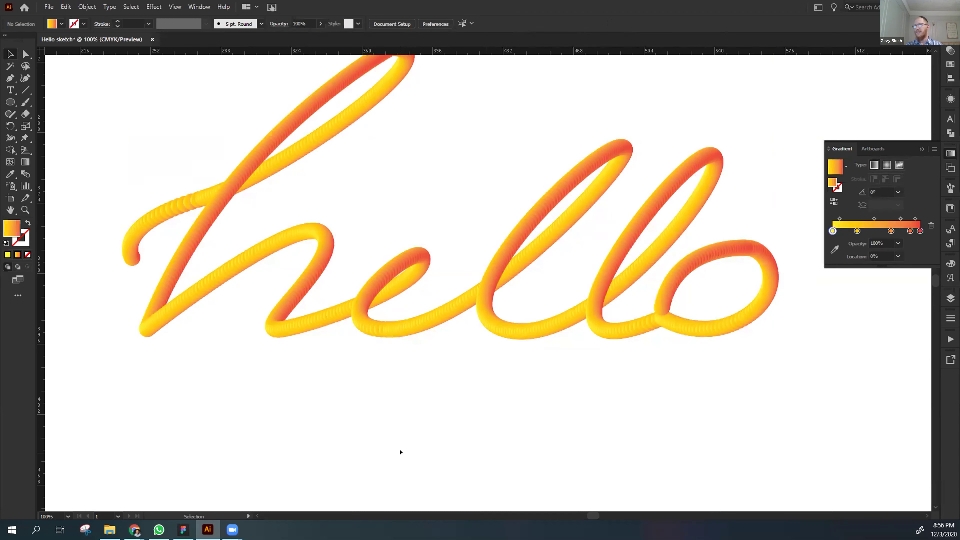
Draw a gradient-filled square below the start of the lettering and a circle about 66 pt wide well to its right.
{"action": "scroll", "coordinate": [347, 480], "scroll_direction": "down", "scroll_amount": 3}
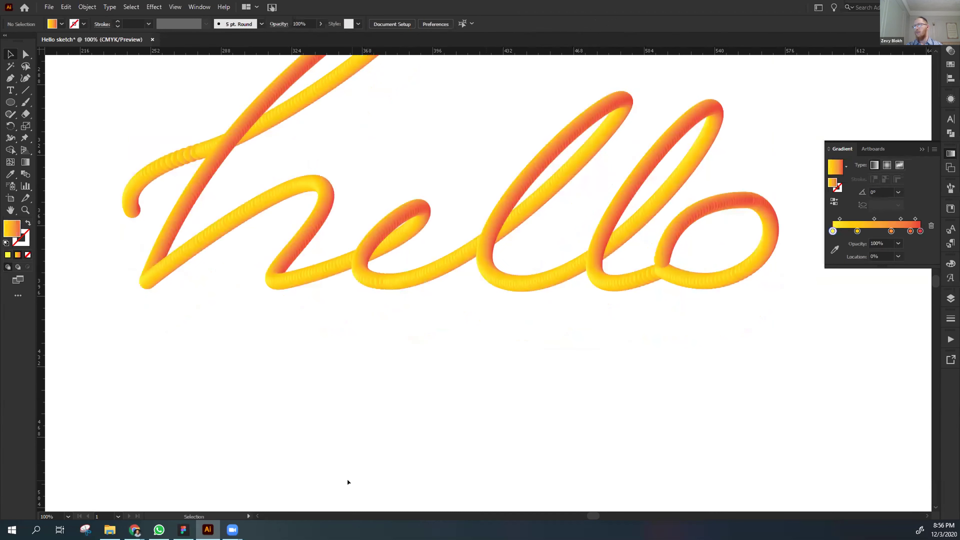
{"action": "key", "text": "m"}
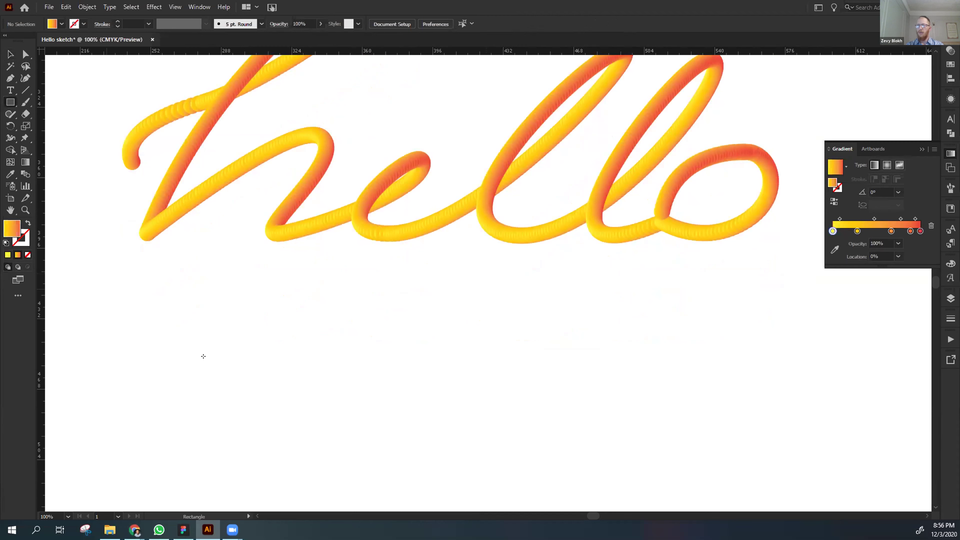
{"action": "left_click_drag", "start_coordinate": [107, 288], "coordinate": [211, 393]}
{"action": "key", "text": "v"}
{"action": "key", "text": "l"}
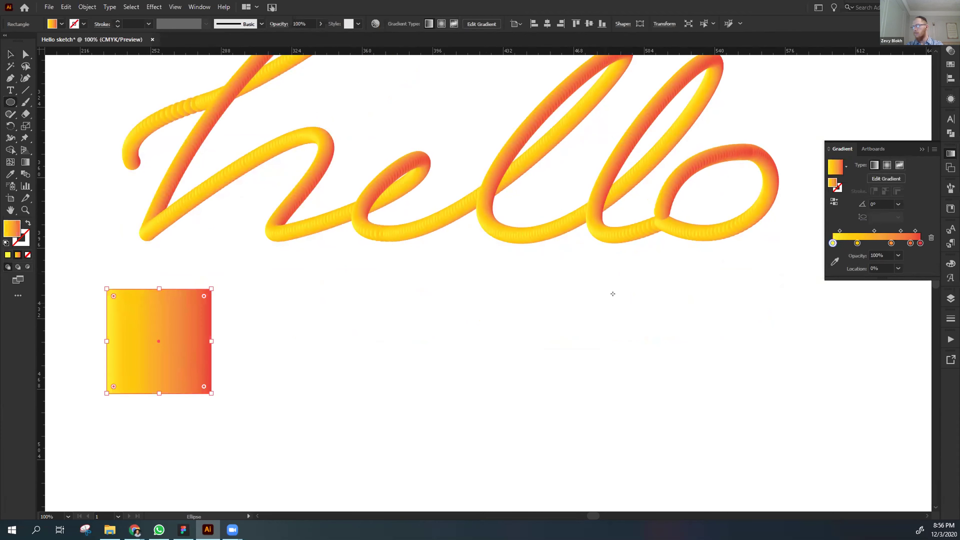
{"action": "left_click_drag", "start_coordinate": [654, 284], "coordinate": [526, 413]}
Blend the square and the circle with three intermediate shapes between them.
{"action": "key", "text": "v"}
{"action": "left_click_drag", "start_coordinate": [749, 288], "coordinate": [169, 384]}
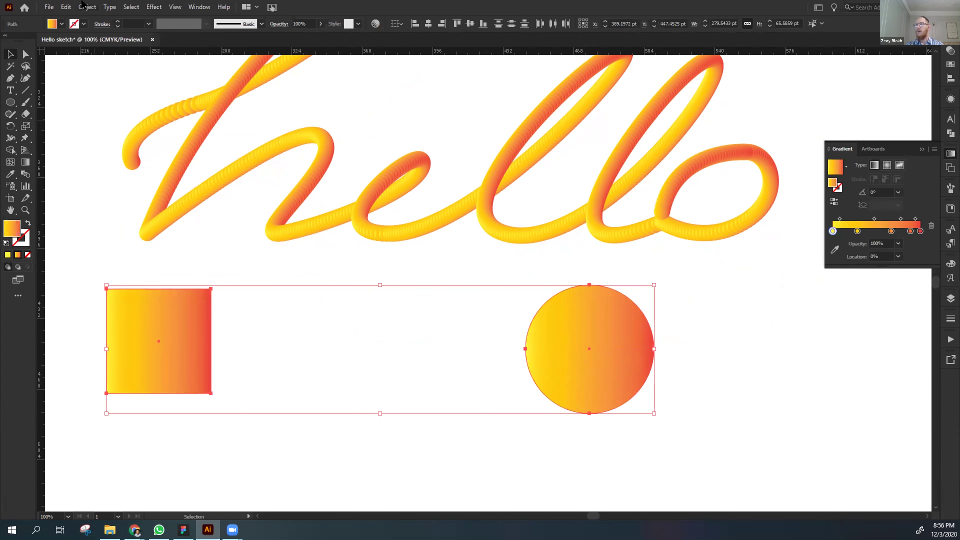
{"action": "left_click", "coordinate": [98, 6]}
{"action": "mouse_move", "coordinate": [176, 277]}
{"action": "left_click", "coordinate": [246, 302]}
{"action": "left_click", "coordinate": [613, 317]}
{"action": "left_click", "coordinate": [87, 6]}
{"action": "mouse_move", "coordinate": [202, 272]}
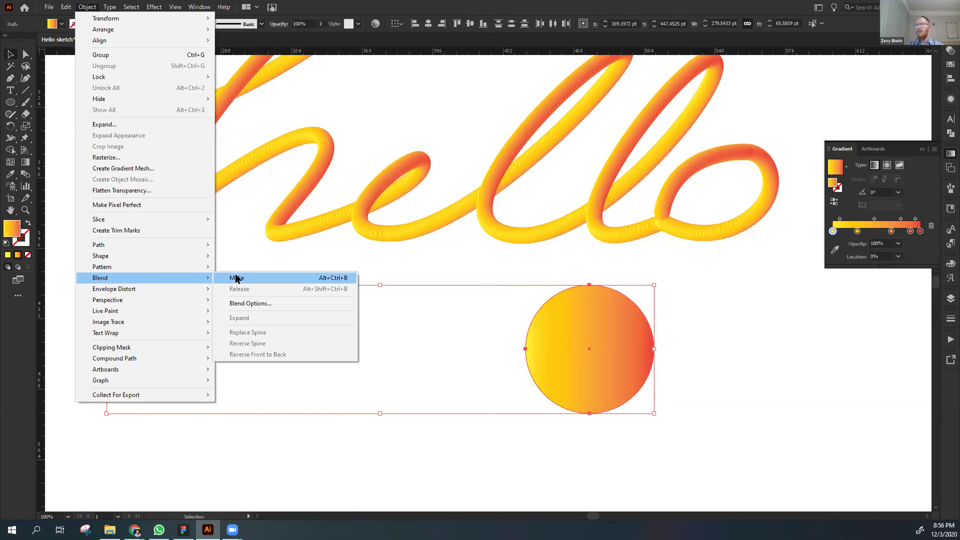
{"action": "left_click", "coordinate": [235, 274]}
{"action": "left_click", "coordinate": [316, 427]}
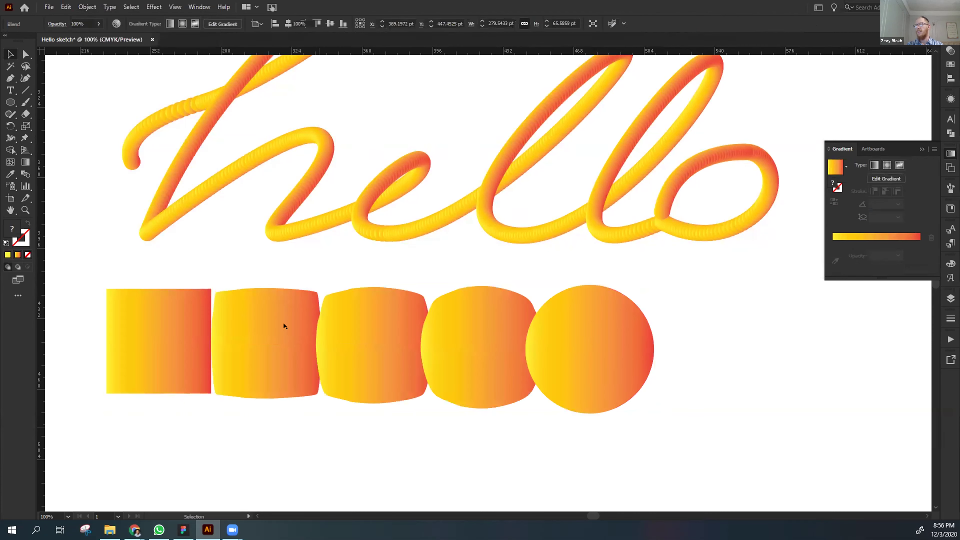
Isolate the new blend, move its end circle right until the blend is about 388 pt wide, and leave isolation mode.
{"action": "double_click", "coordinate": [578, 362]}
{"action": "left_click_drag", "start_coordinate": [563, 363], "coordinate": [790, 353]}
{"action": "double_click", "coordinate": [457, 457]}
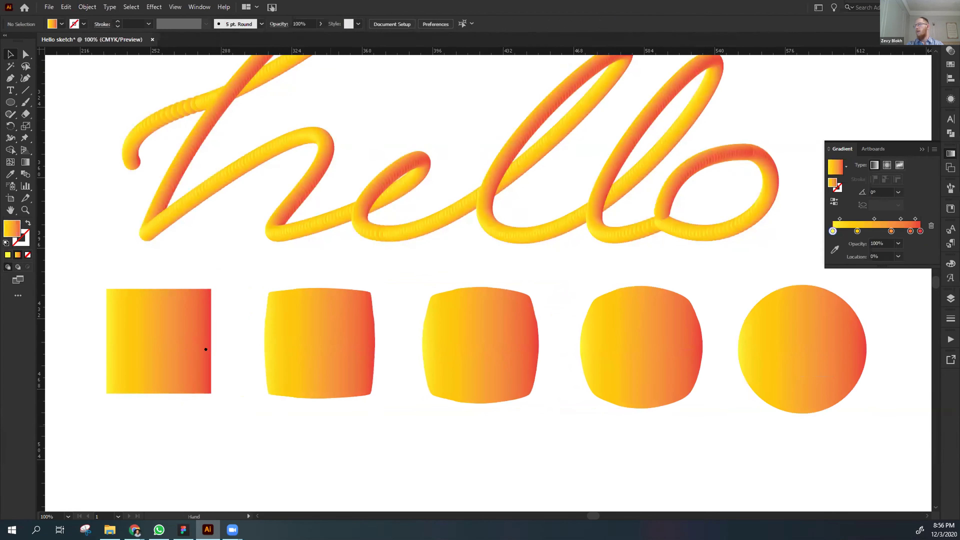
Move the whole square-to-circle blend slightly right and down beneath the lettering.
{"action": "scroll", "coordinate": [257, 363], "scroll_direction": "down", "scroll_amount": 3}
{"action": "scroll", "coordinate": [257, 363], "scroll_direction": "right", "scroll_amount": 4}
{"action": "scroll", "coordinate": [226, 326], "scroll_direction": "left", "scroll_amount": 3}
{"action": "scroll", "coordinate": [227, 326], "scroll_direction": "up", "scroll_amount": 1}
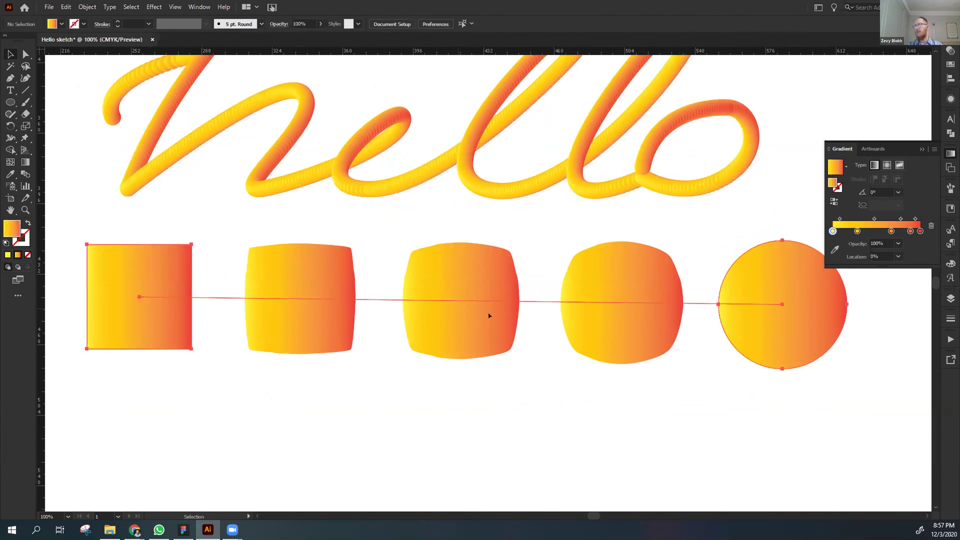
{"action": "left_click_drag", "start_coordinate": [488, 312], "coordinate": [523, 321]}
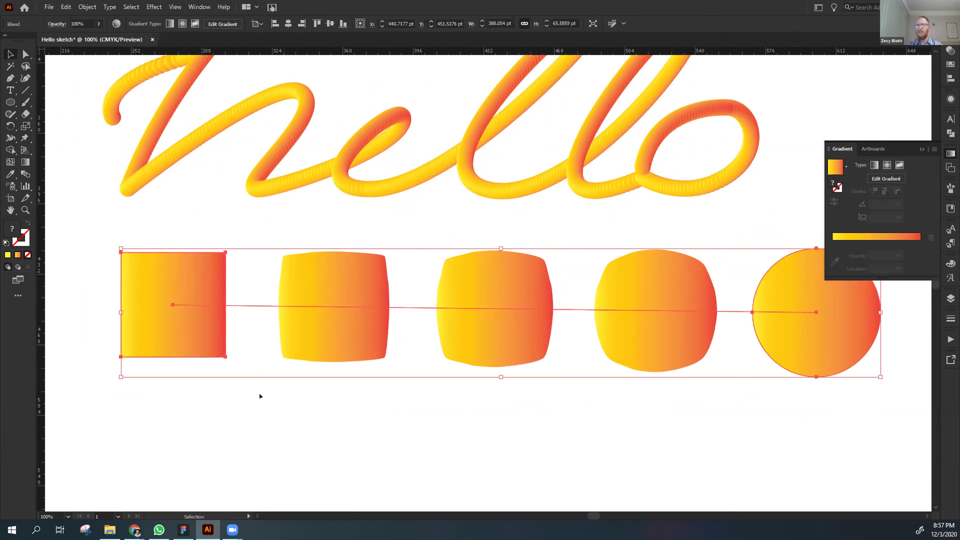
Move the whole square-to-circle blend left and down, leaving a clear gap beneath the hello lettering.
{"action": "left_click", "coordinate": [275, 423]}
{"action": "key", "text": "ctrl+minus"}
{"action": "key", "text": "ctrl+minus"}
{"action": "key", "text": "ctrl+plus"}
{"action": "key", "text": "ctrl+plus"}
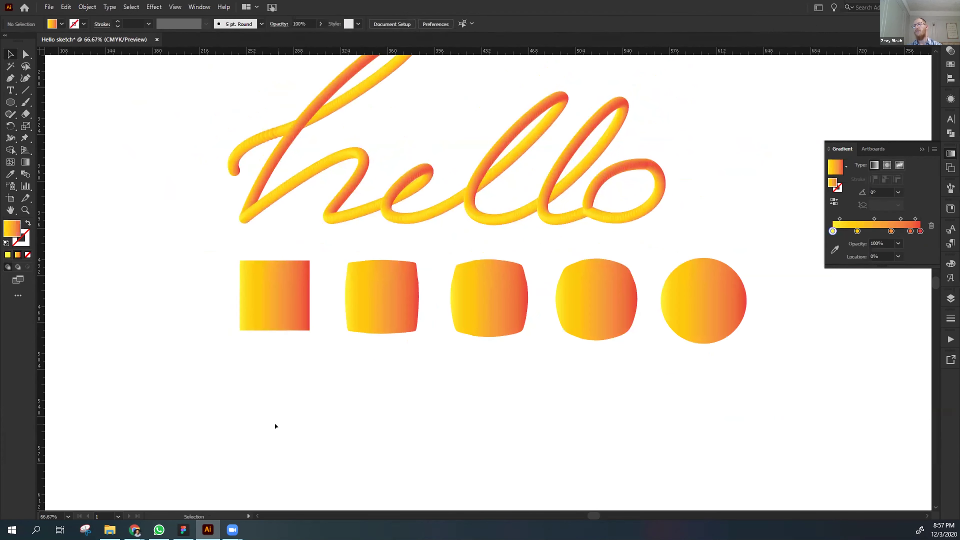
{"action": "left_click", "coordinate": [368, 219]}
{"action": "left_click", "coordinate": [370, 235]}
{"action": "left_click", "coordinate": [288, 308]}
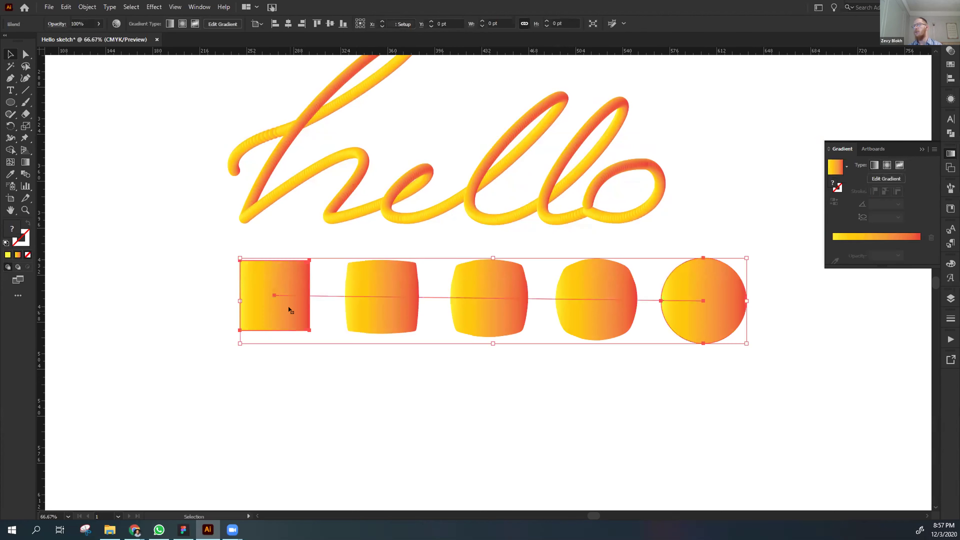
{"action": "left_click_drag", "start_coordinate": [288, 307], "coordinate": [230, 294]}
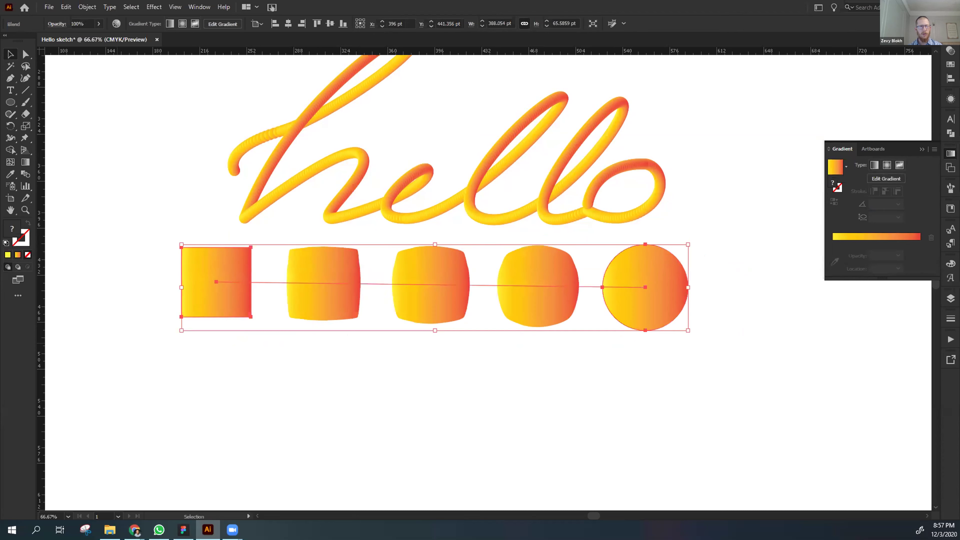
{"action": "left_click", "coordinate": [212, 441]}
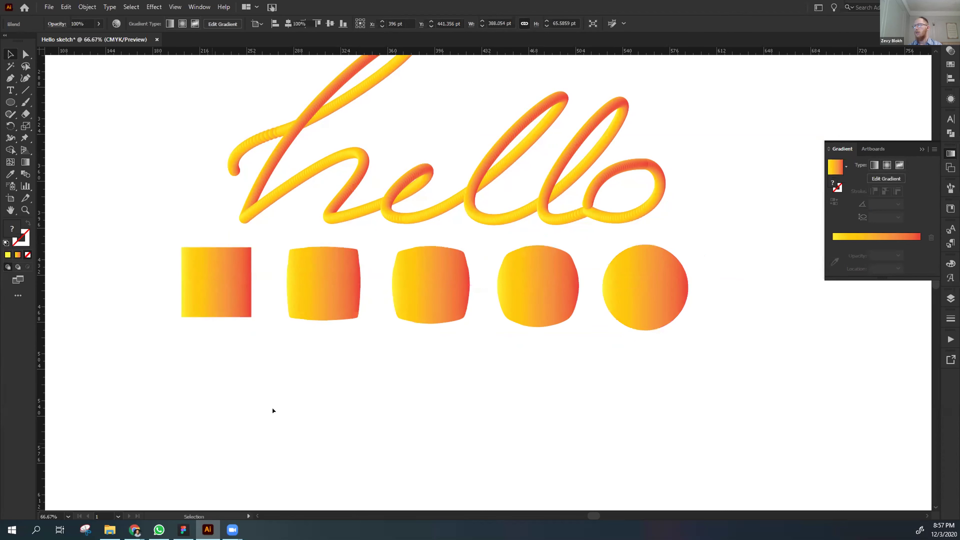
{"action": "left_click_drag", "start_coordinate": [338, 298], "coordinate": [339, 351]}
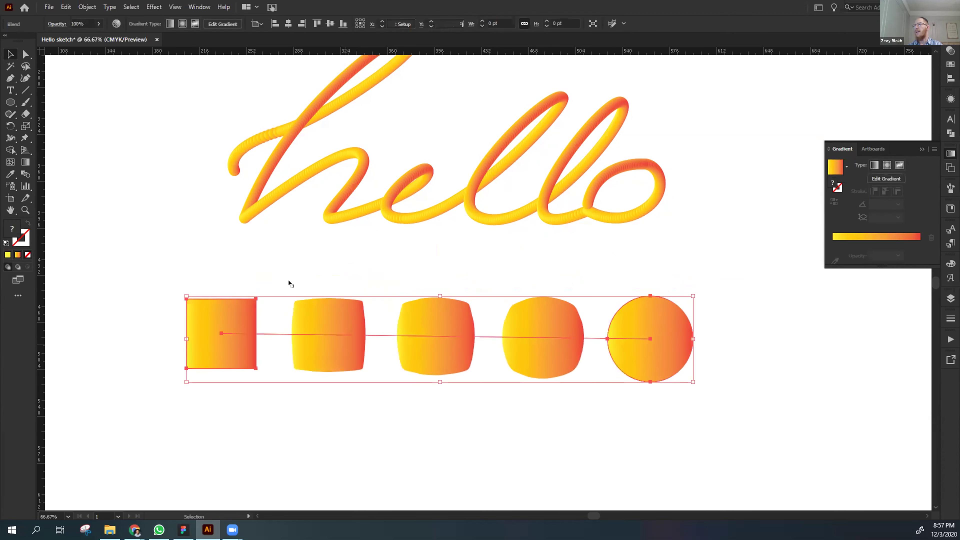
{"action": "left_click", "coordinate": [272, 284]}
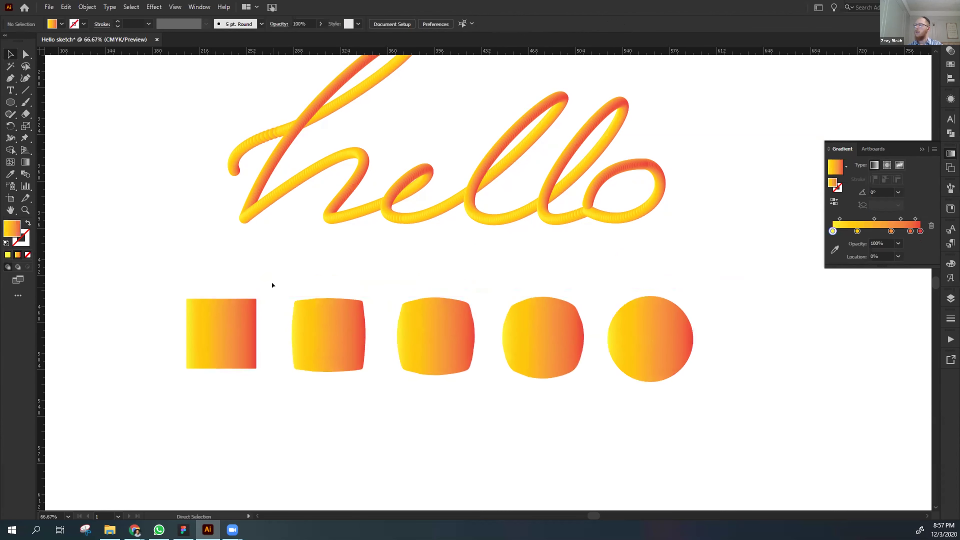
Undo the square-to-circle blend, the lettering's blend spine and the yellow-orange blend, back to two separate gray gradient circles below the plain hello path.
{"action": "double_click", "coordinate": [273, 284]}
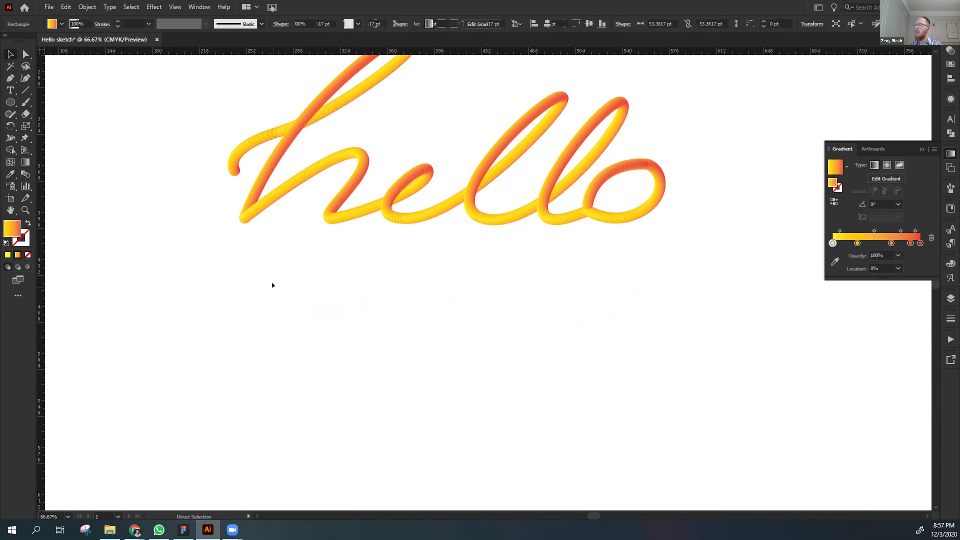
{"action": "key", "text": "ctrl+a"}
{"action": "key", "text": "Escape"}
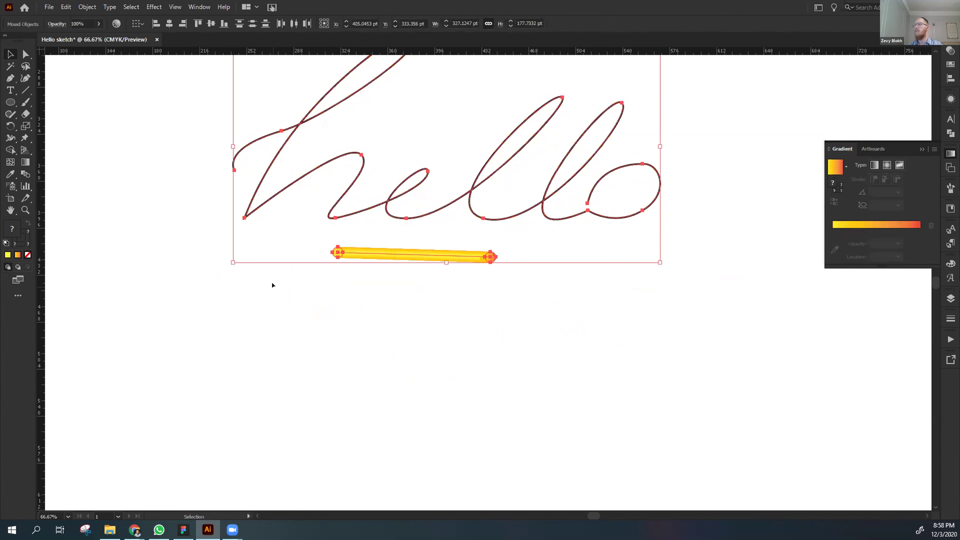
{"action": "left_click", "coordinate": [439, 274]}
{"action": "double_click", "coordinate": [435, 275]}
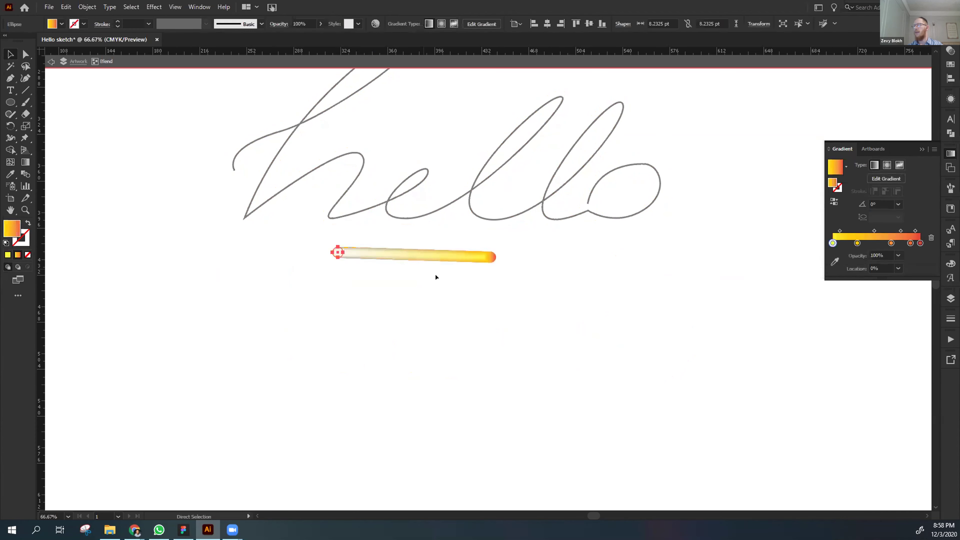
{"action": "double_click", "coordinate": [376, 272]}
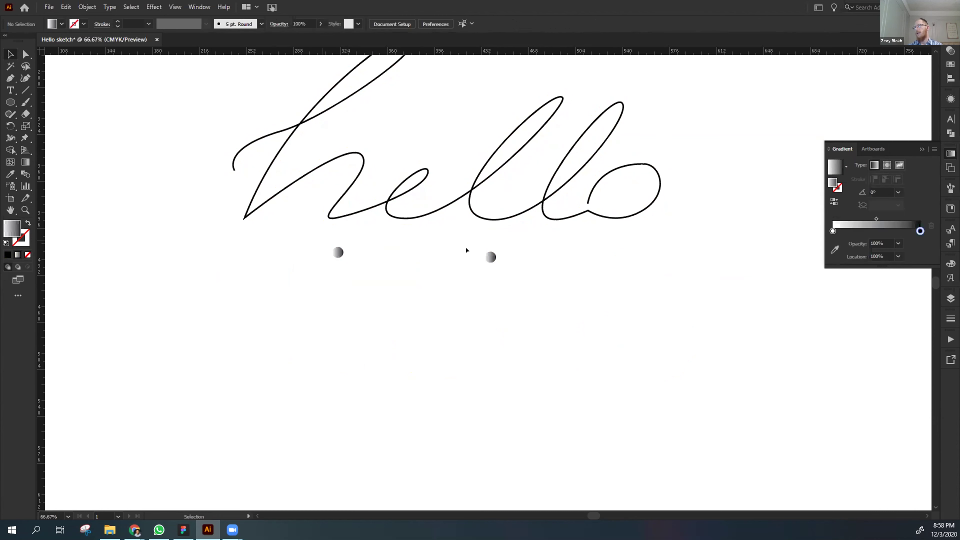
Fill the left small circle below the lettering with the solid green colour 52DDAB.
{"action": "left_click", "coordinate": [338, 252]}
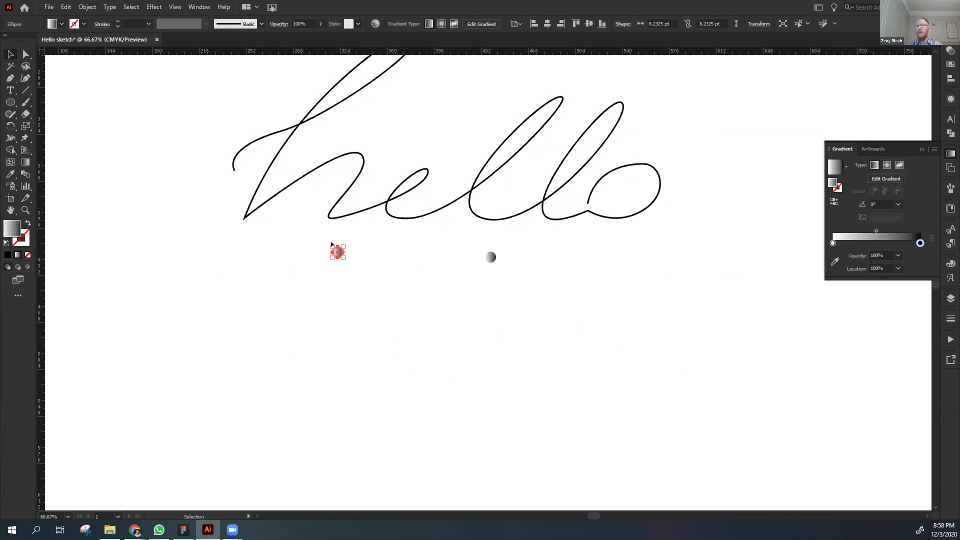
{"action": "double_click", "coordinate": [10, 230]}
{"action": "type", "text": "52DDAB"}
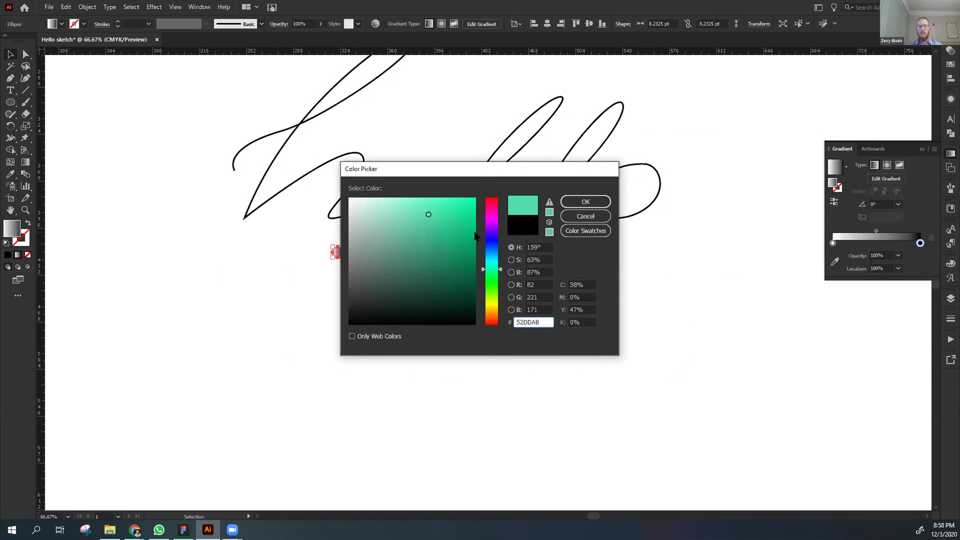
{"action": "left_click", "coordinate": [585, 202]}
Fill the right small circle below the lettering with the solid pale yellow colour E2E286.
{"action": "left_click", "coordinate": [490, 257]}
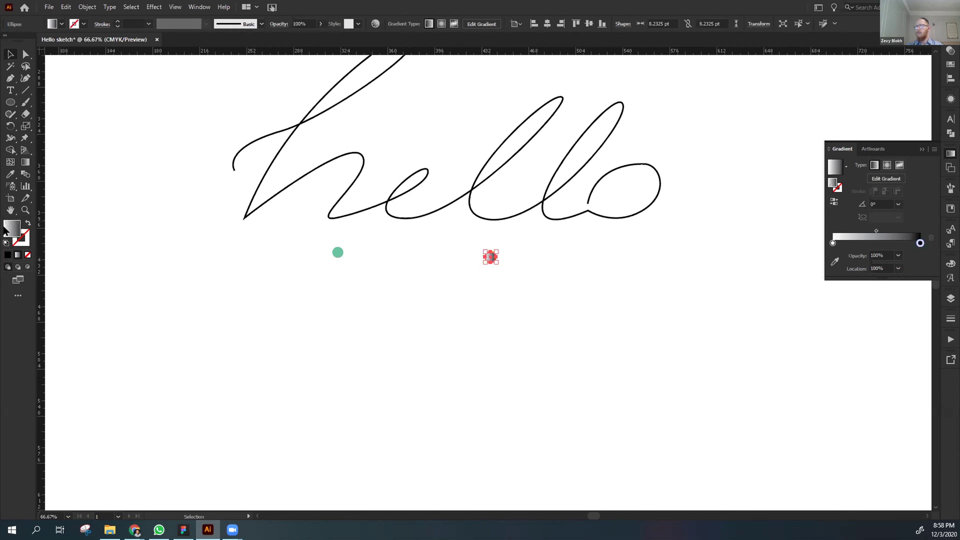
{"action": "double_click", "coordinate": [6, 229]}
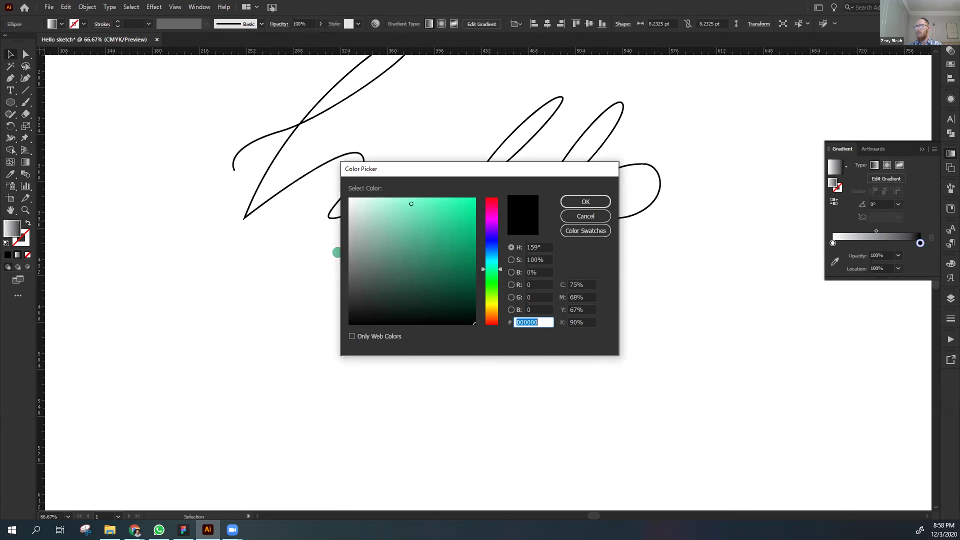
{"action": "left_click", "coordinate": [491, 304]}
{"action": "left_click", "coordinate": [400, 212]}
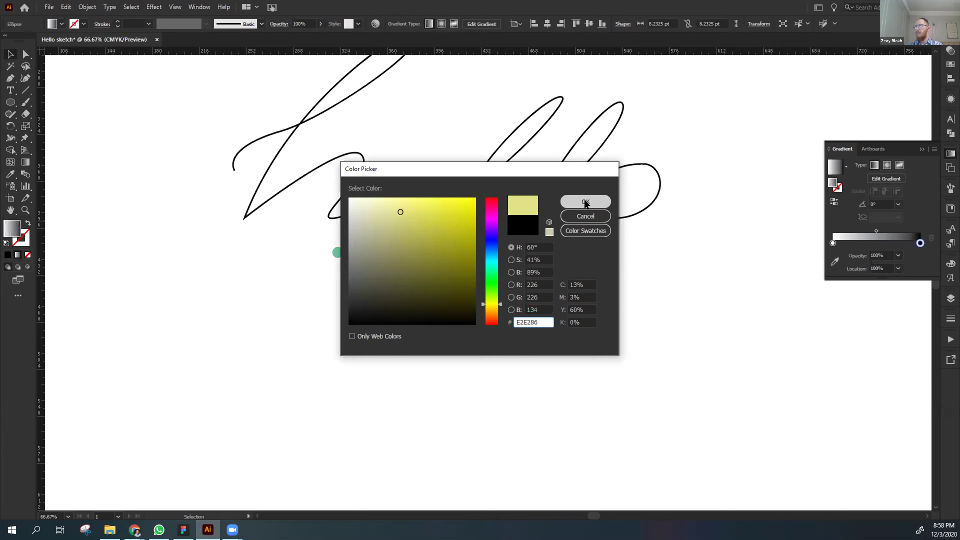
{"action": "left_click", "coordinate": [585, 202]}
Make a blend between the green circle and the pale yellow circle.
{"action": "left_click_drag", "start_coordinate": [523, 256], "coordinate": [283, 266]}
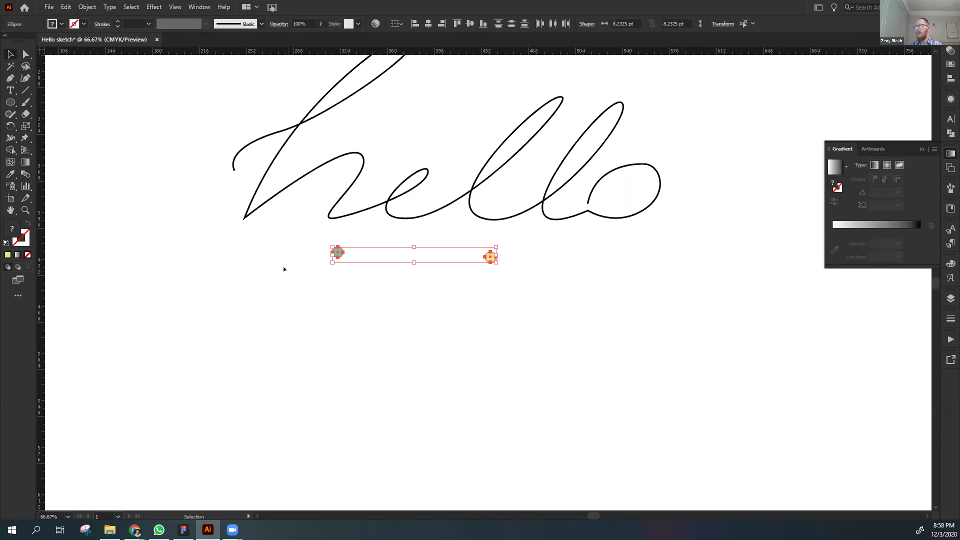
{"action": "left_click", "coordinate": [81, 3]}
{"action": "mouse_move", "coordinate": [201, 274]}
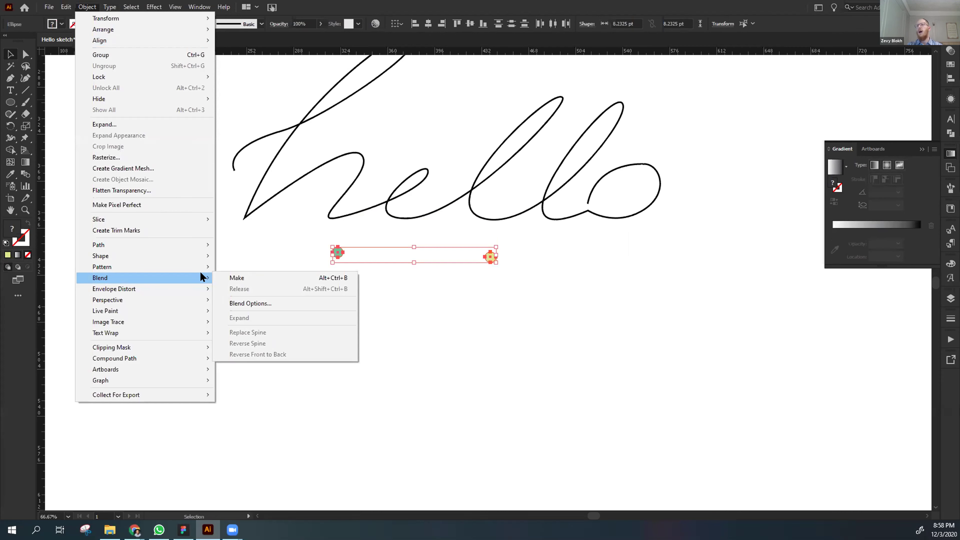
{"action": "left_click", "coordinate": [225, 274]}
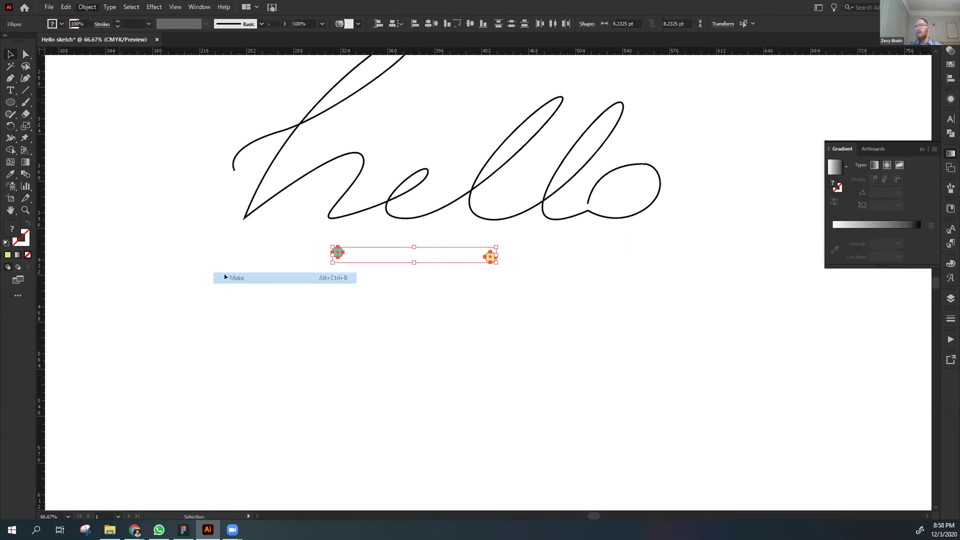
{"action": "left_click", "coordinate": [305, 293]}
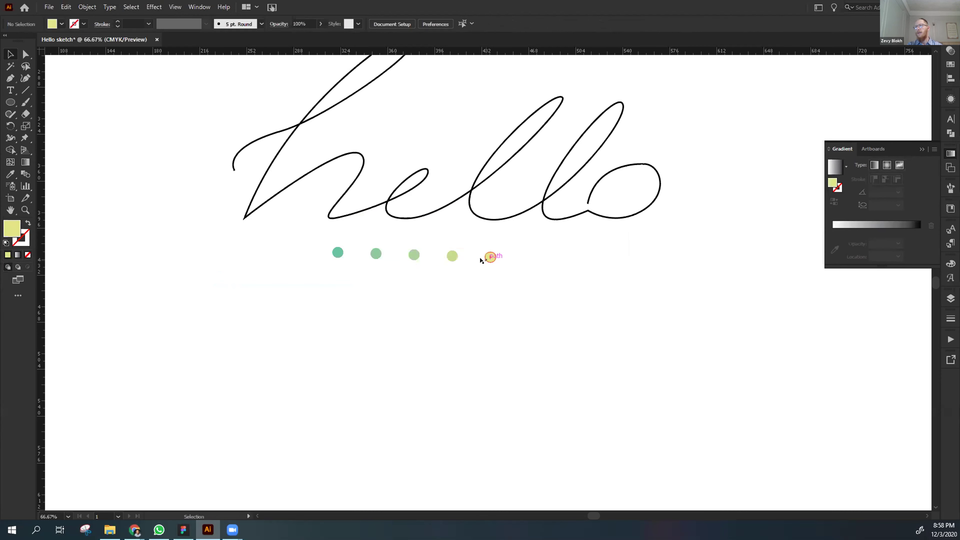
{"action": "key", "text": "ctrl+1"}
{"action": "key", "text": "ctrl+equal"}
{"action": "key", "text": "ctrl+equal"}
{"action": "left_click_drag", "start_coordinate": [268, 242], "coordinate": [411, 250]}
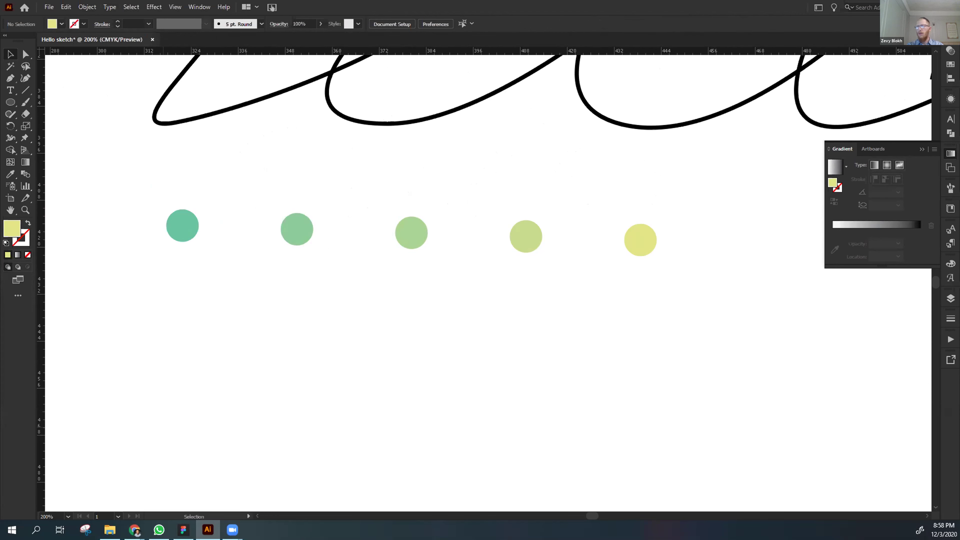
Set the green-to-yellow blend's spacing to 800 specified steps and move the blend slightly left and up toward the lettering.
{"action": "key", "text": "ctrl+minus"}
{"action": "key", "text": "ctrl+minus"}
{"action": "left_click", "coordinate": [370, 275]}
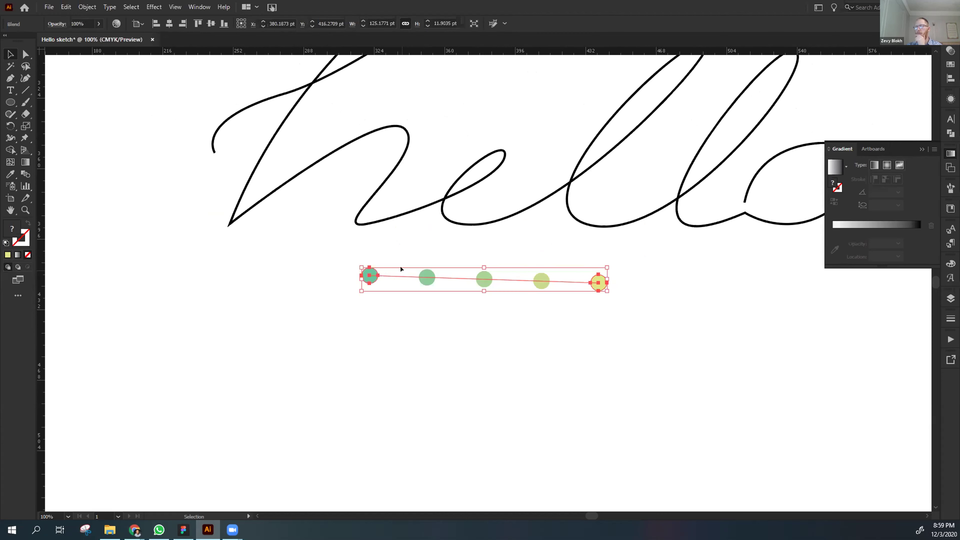
{"action": "left_click", "coordinate": [91, 7]}
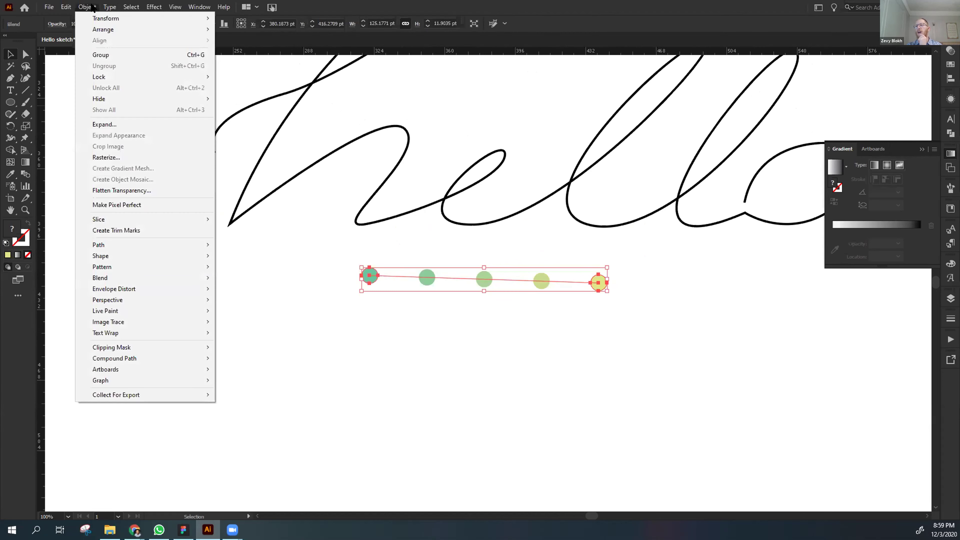
{"action": "mouse_move", "coordinate": [181, 277]}
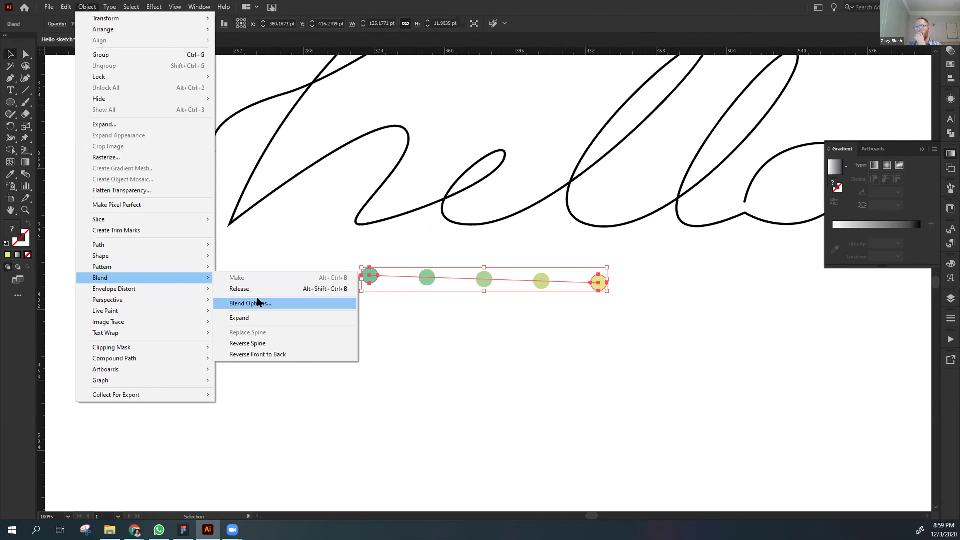
{"action": "left_click", "coordinate": [257, 303]}
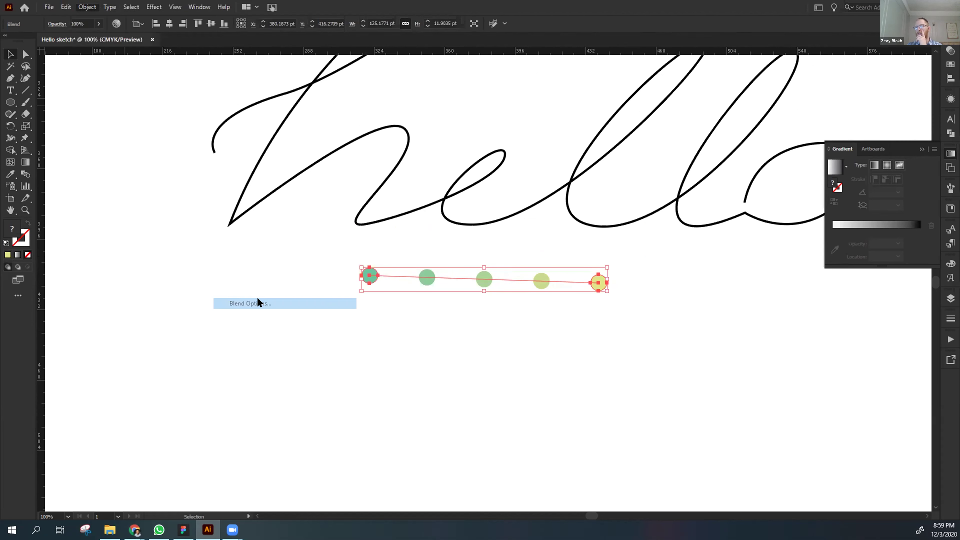
{"action": "left_click", "coordinate": [603, 269]}
{"action": "left_click", "coordinate": [563, 243]}
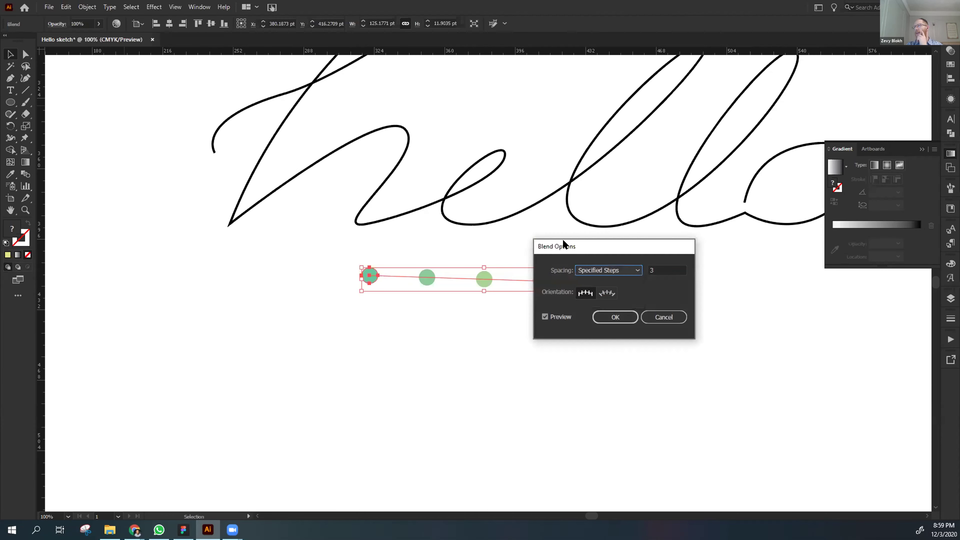
{"action": "left_click", "coordinate": [603, 270]}
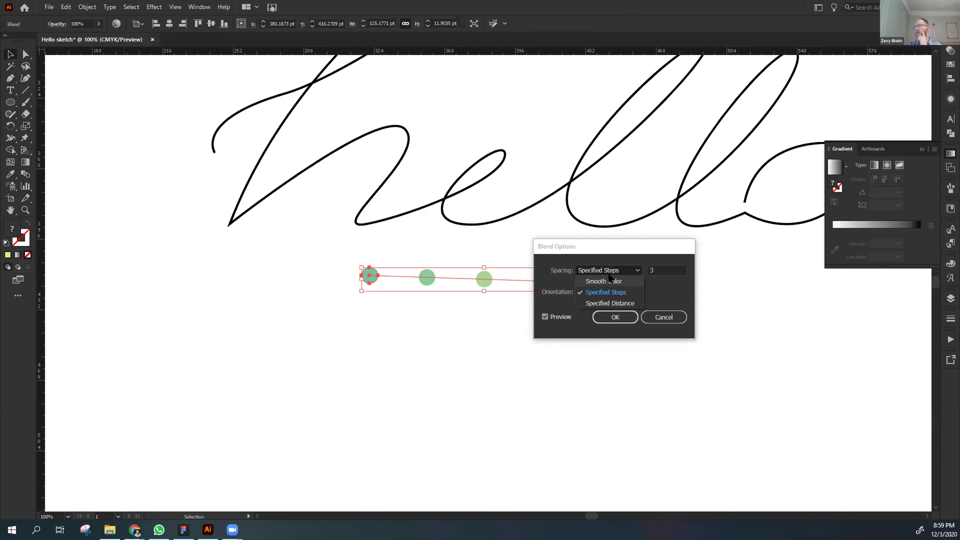
{"action": "left_click", "coordinate": [665, 289]}
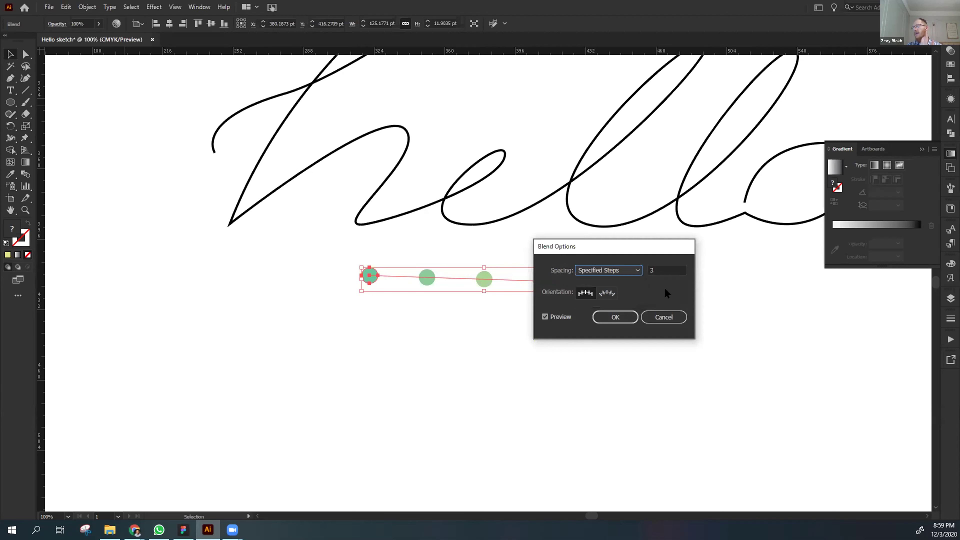
{"action": "left_click", "coordinate": [624, 270]}
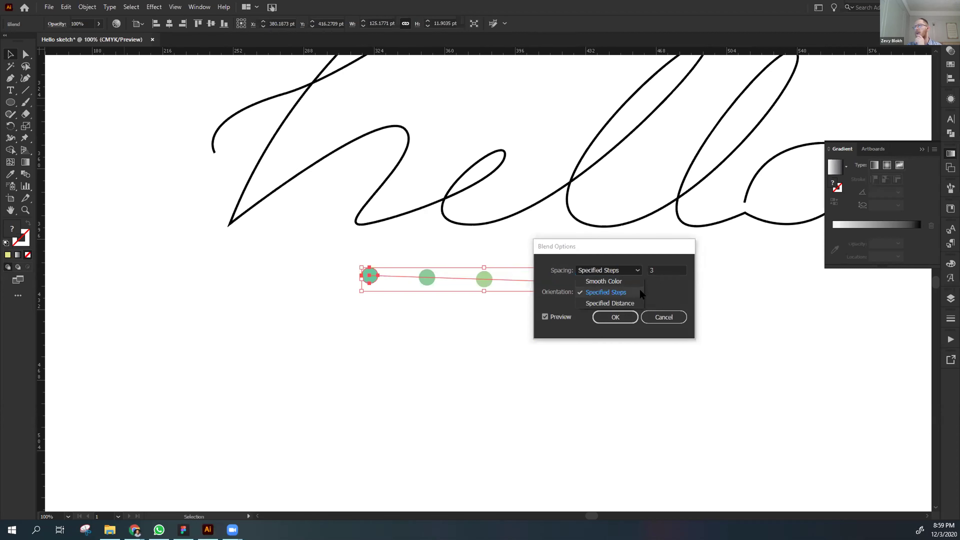
{"action": "left_click", "coordinate": [648, 288]}
{"action": "left_click", "coordinate": [660, 268]}
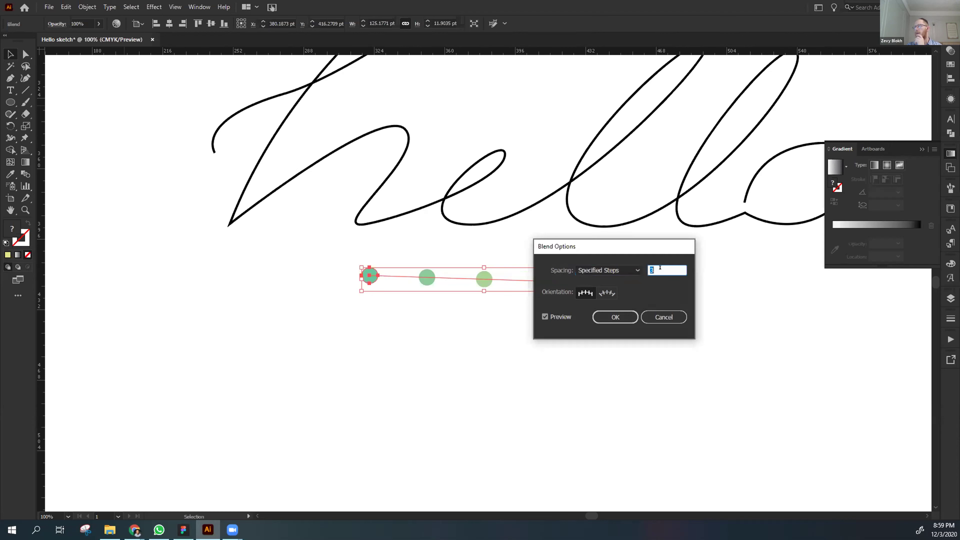
{"action": "type", "text": "5"}
{"action": "key", "text": "BackSpace"}
{"action": "type", "text": "800"}
{"action": "left_click", "coordinate": [596, 318]}
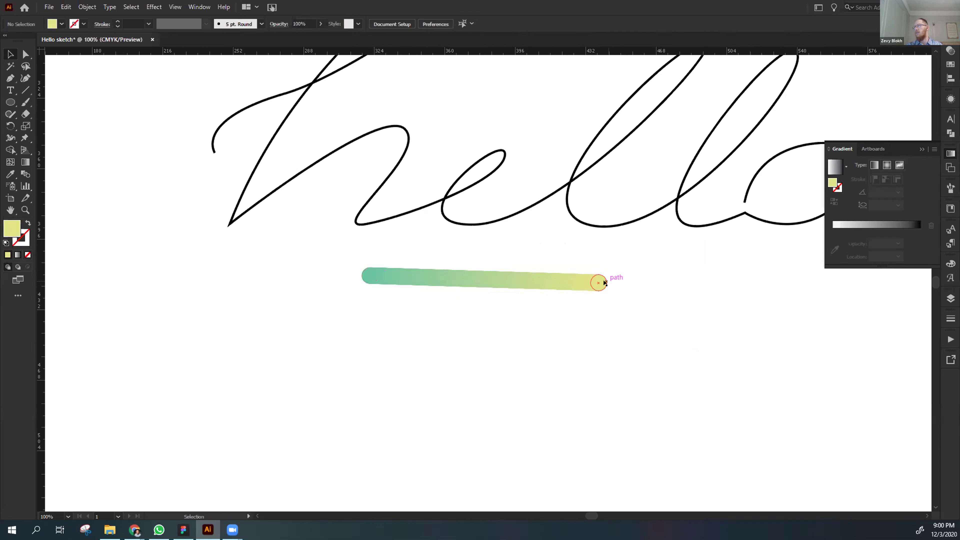
{"action": "left_click_drag", "start_coordinate": [559, 273], "coordinate": [530, 260]}
{"action": "left_click", "coordinate": [514, 347]}
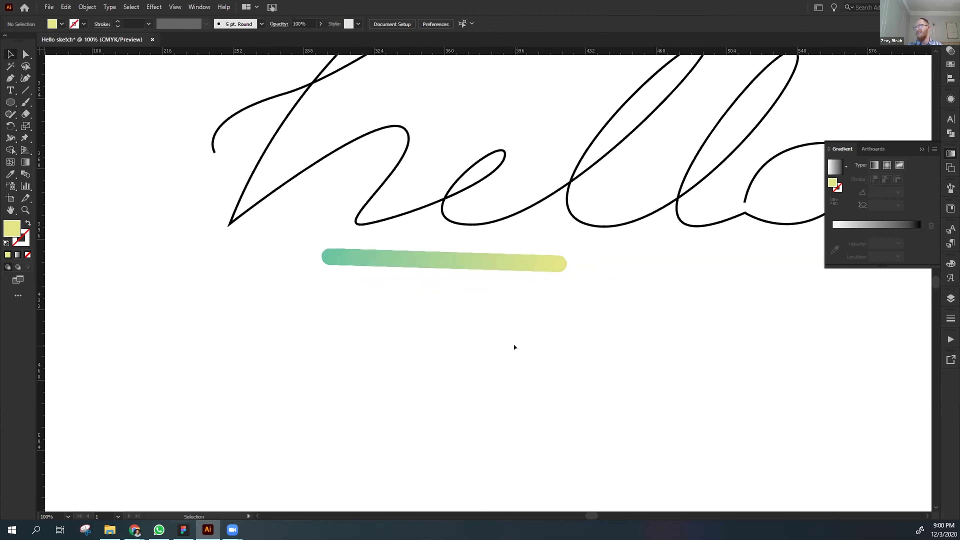
Replace the spine of the green-to-yellow blend with the hello lettering path and deselect the artwork.
{"action": "scroll", "coordinate": [514, 347], "scroll_direction": "up", "scroll_amount": 1}
{"action": "key", "text": "ctrl+a"}
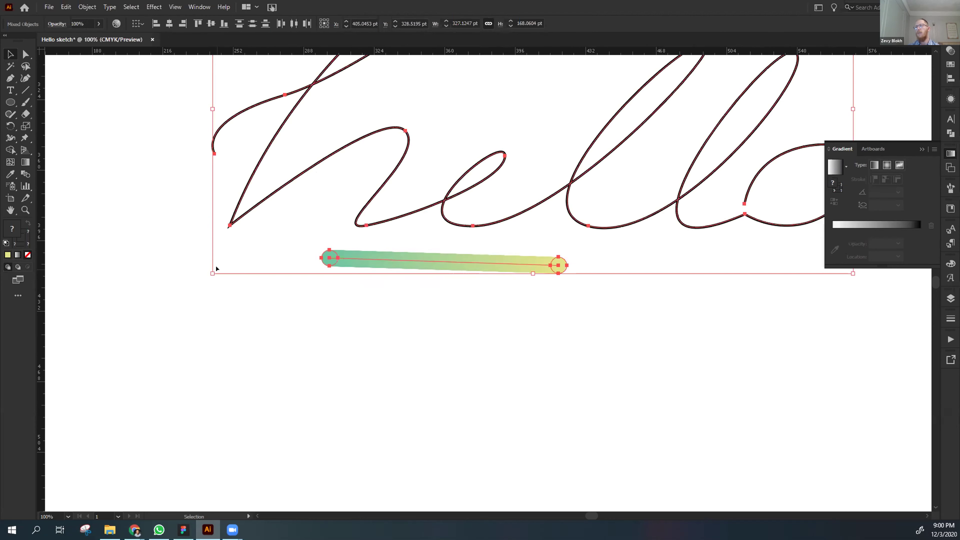
{"action": "left_click", "coordinate": [169, 259]}
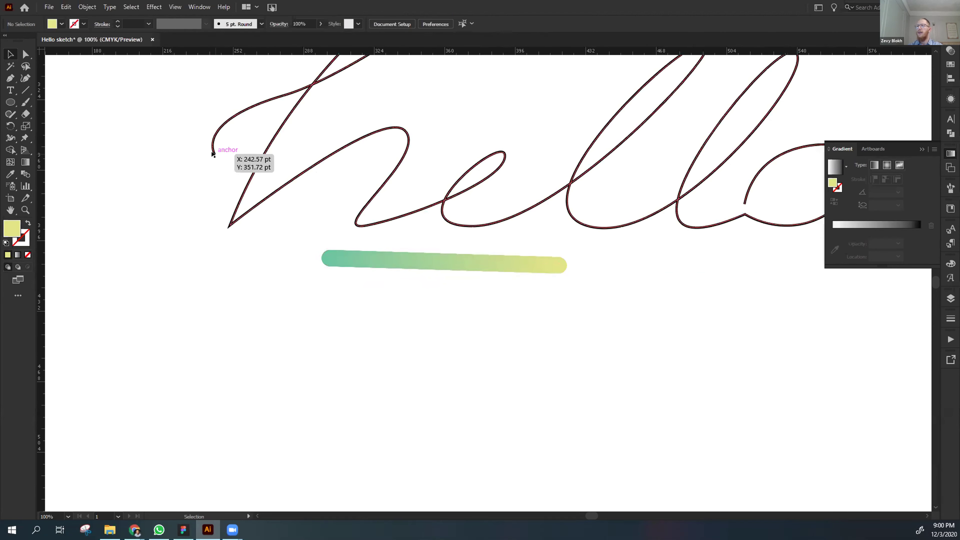
{"action": "key", "text": "ctrl+a"}
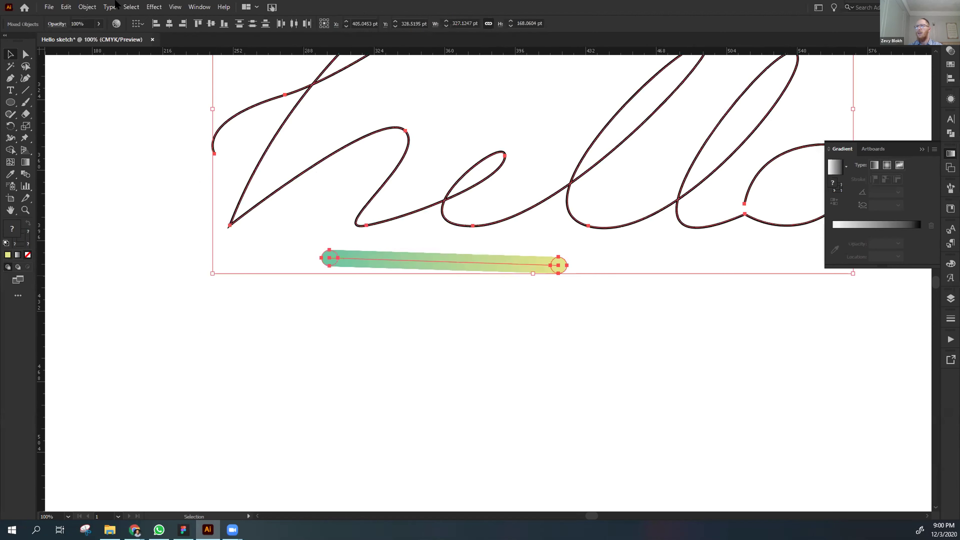
{"action": "left_click", "coordinate": [87, 7]}
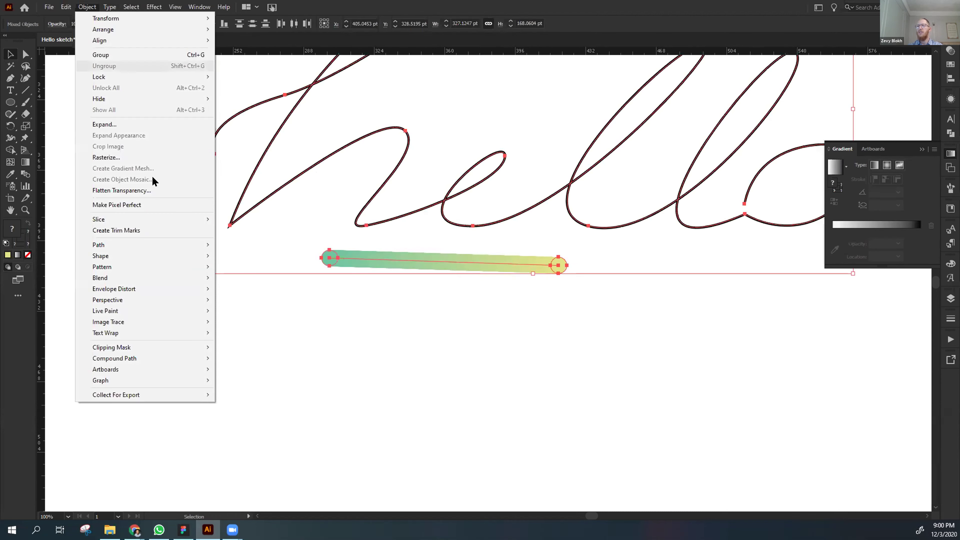
{"action": "mouse_move", "coordinate": [153, 276]}
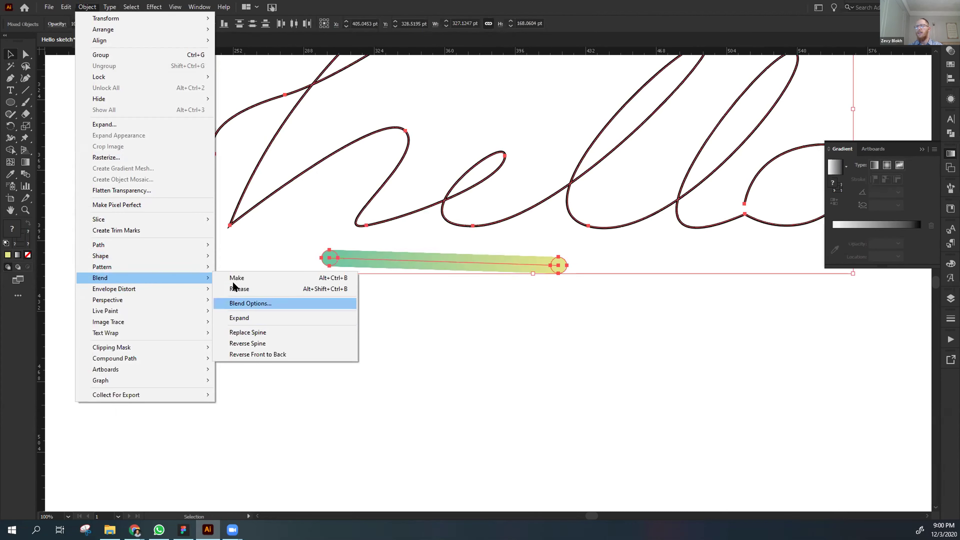
{"action": "left_click", "coordinate": [250, 333]}
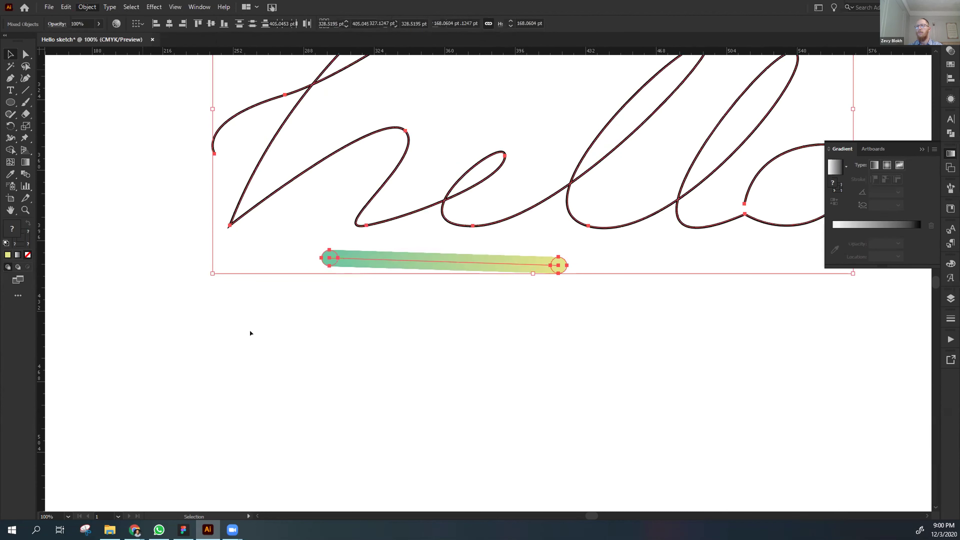
{"action": "scroll", "coordinate": [249, 332], "scroll_direction": "right", "scroll_amount": 2}
{"action": "left_click", "coordinate": [250, 333]}
{"action": "scroll", "coordinate": [250, 332], "scroll_direction": "right", "scroll_amount": 2}
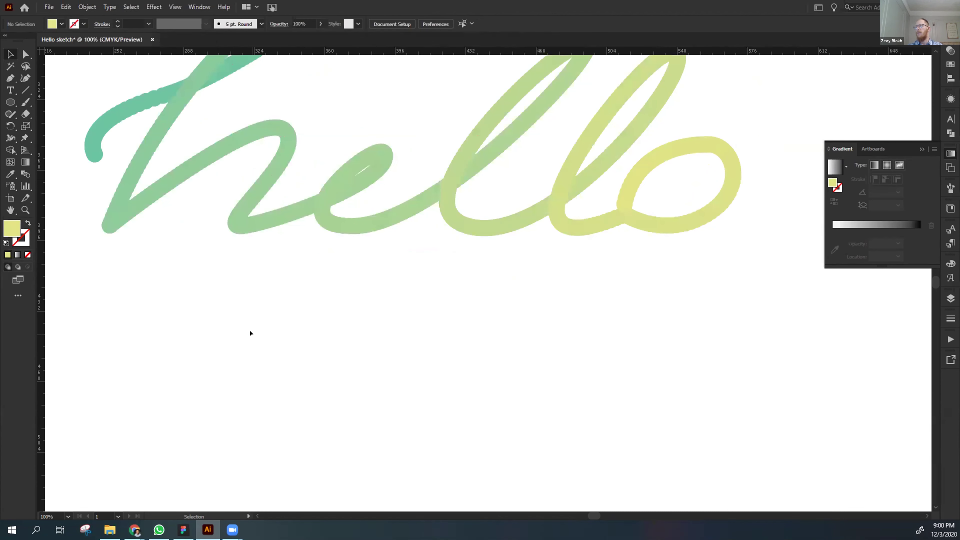
Examine the green-to-yellow hello lettering up close and on the whole artboard, briefly entering and leaving the blend's isolation mode.
{"action": "scroll", "coordinate": [250, 333], "scroll_direction": "up", "scroll_amount": 3}
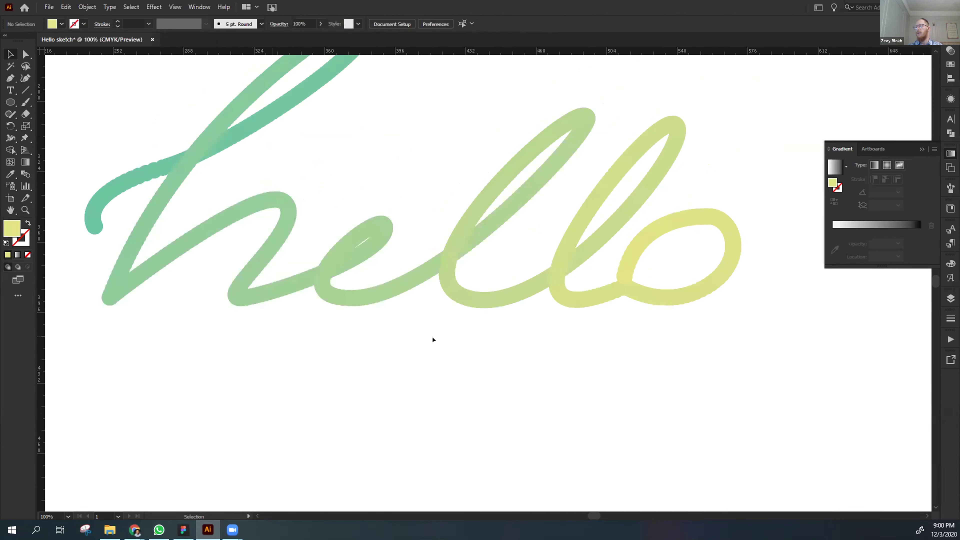
{"action": "left_click", "coordinate": [623, 272]}
{"action": "key", "text": "b"}
{"action": "key", "text": "v"}
{"action": "left_click", "coordinate": [569, 376]}
{"action": "key", "text": "ctrl+0"}
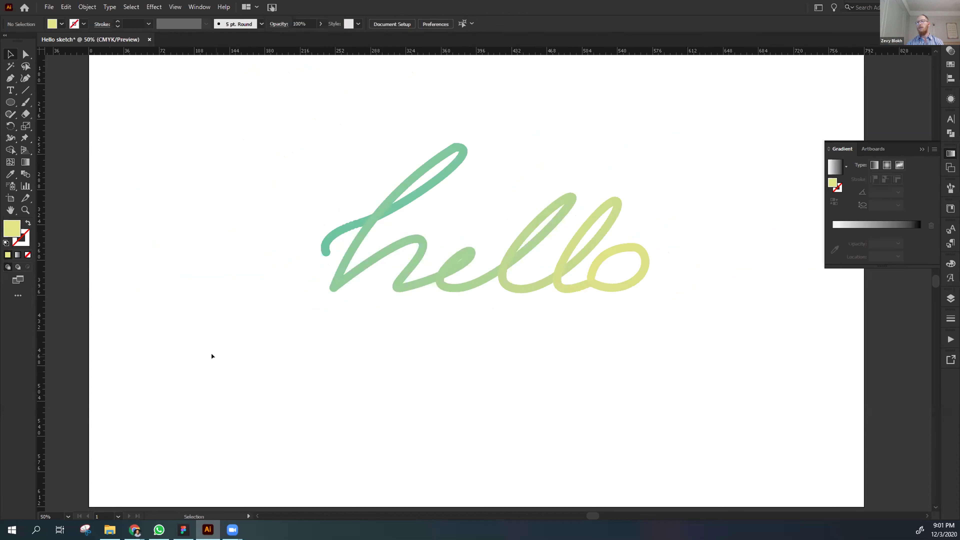
{"action": "scroll", "coordinate": [212, 354], "scroll_direction": "up", "scroll_amount": 2}
{"action": "scroll", "coordinate": [212, 356], "scroll_direction": "up", "scroll_amount": 6}
{"action": "scroll", "coordinate": [212, 356], "scroll_direction": "down", "scroll_amount": 5}
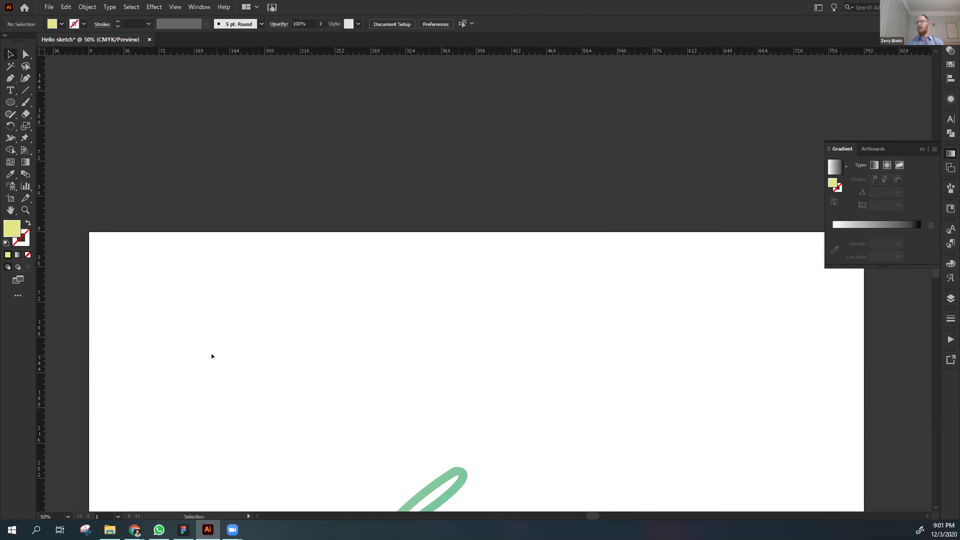
{"action": "scroll", "coordinate": [211, 354], "scroll_direction": "down", "scroll_amount": 5}
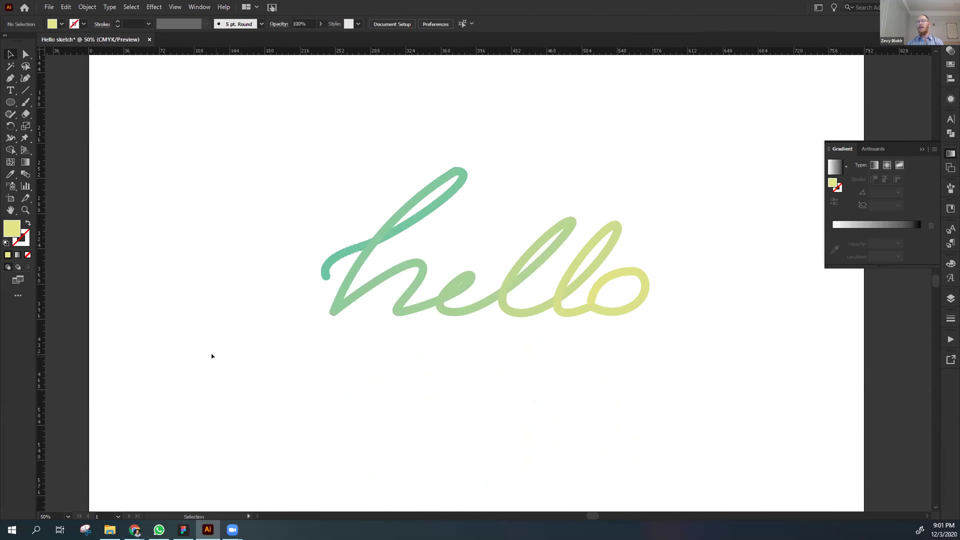
{"action": "scroll", "coordinate": [203, 340], "scroll_direction": "up", "scroll_amount": 3}
{"action": "scroll", "coordinate": [203, 340], "scroll_direction": "down", "scroll_amount": 4}
{"action": "scroll", "coordinate": [203, 340], "scroll_direction": "up", "scroll_amount": 4}
{"action": "scroll", "coordinate": [590, 287], "scroll_direction": "down", "scroll_amount": 3}
{"action": "double_click", "coordinate": [590, 286]}
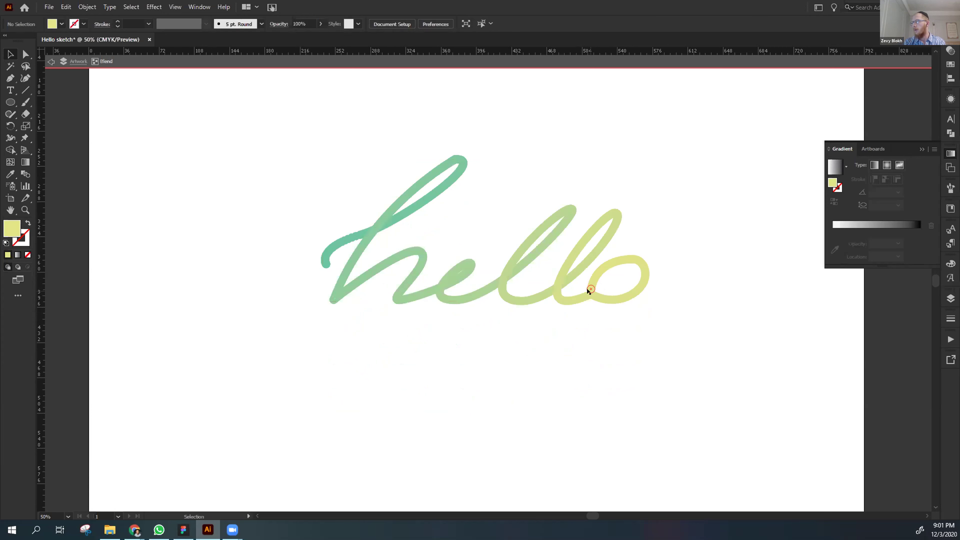
{"action": "double_click", "coordinate": [641, 348]}
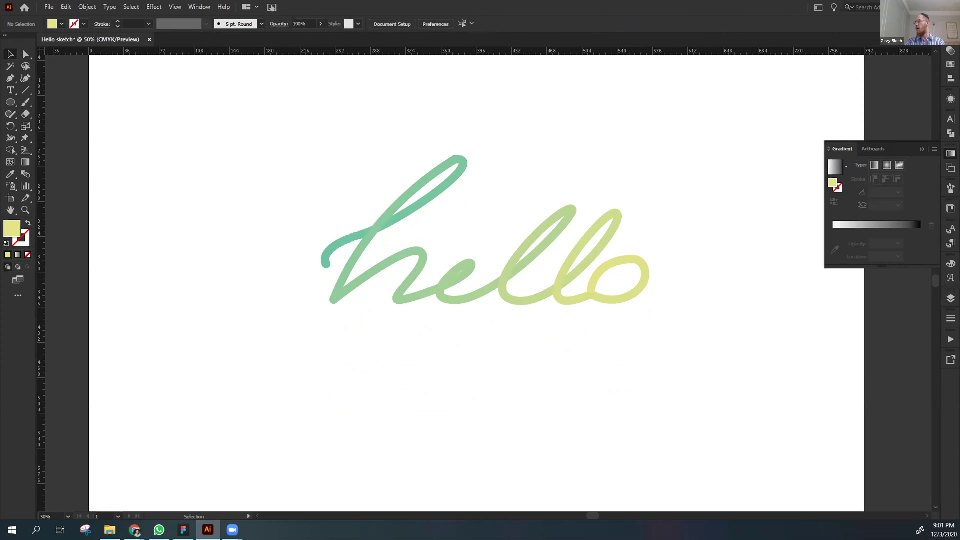
Switch to the Visual Design Class presentation in Figma and advance past the File Types slide to the PDF slide.
{"action": "key", "text": "super+d"}
{"action": "key", "text": "alt+Tab"}
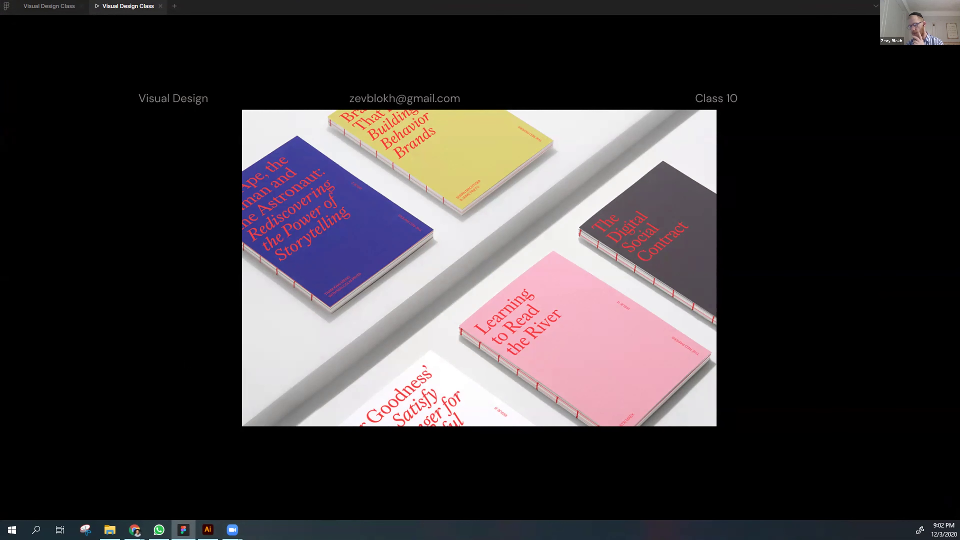
{"action": "key", "text": "Right"}
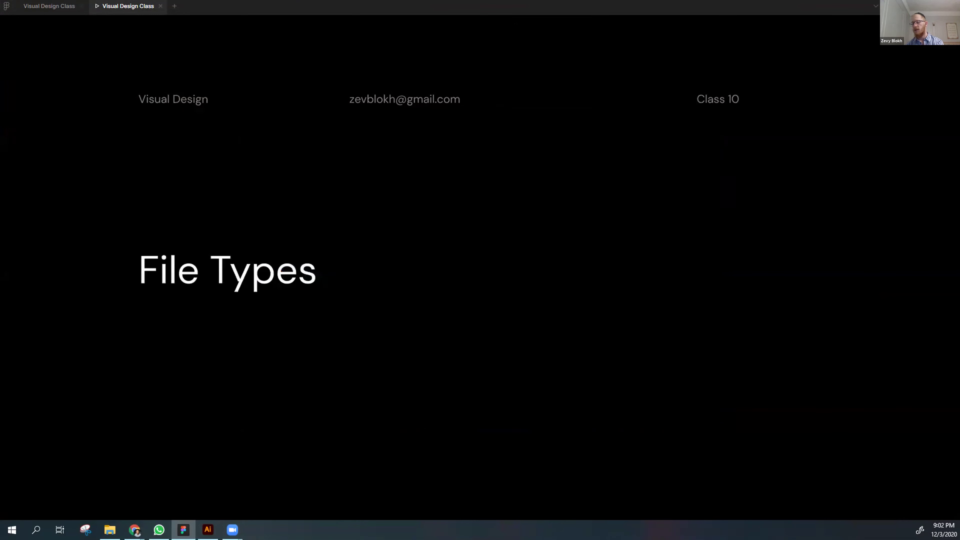
{"action": "key", "text": "Right"}
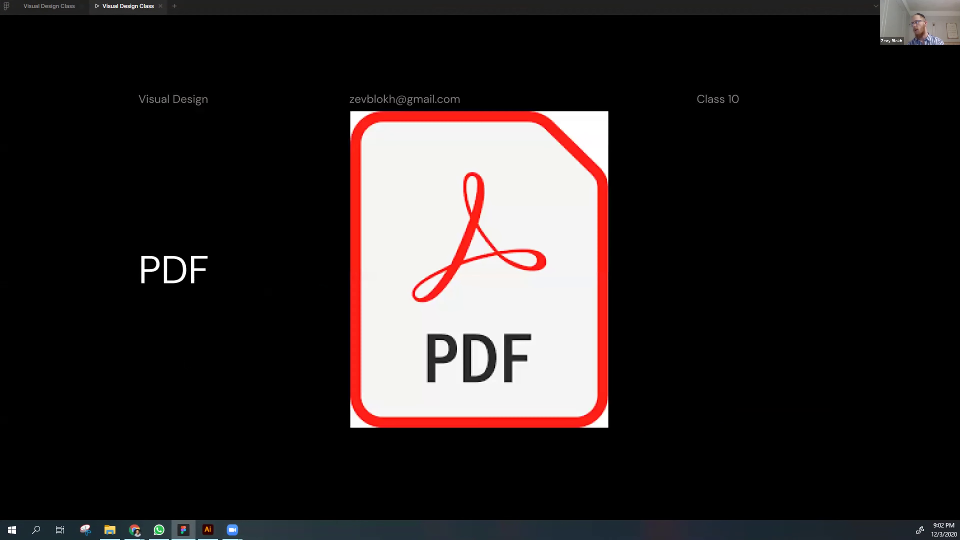
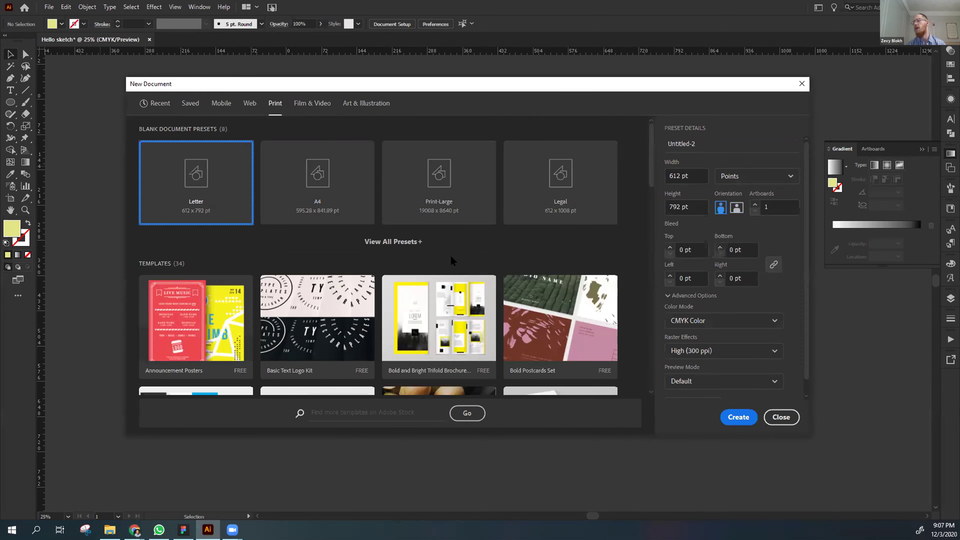
Show all blank print presets, choose Tabloid for the new document and set it to landscape orientation.
{"action": "left_click", "coordinate": [389, 238]}
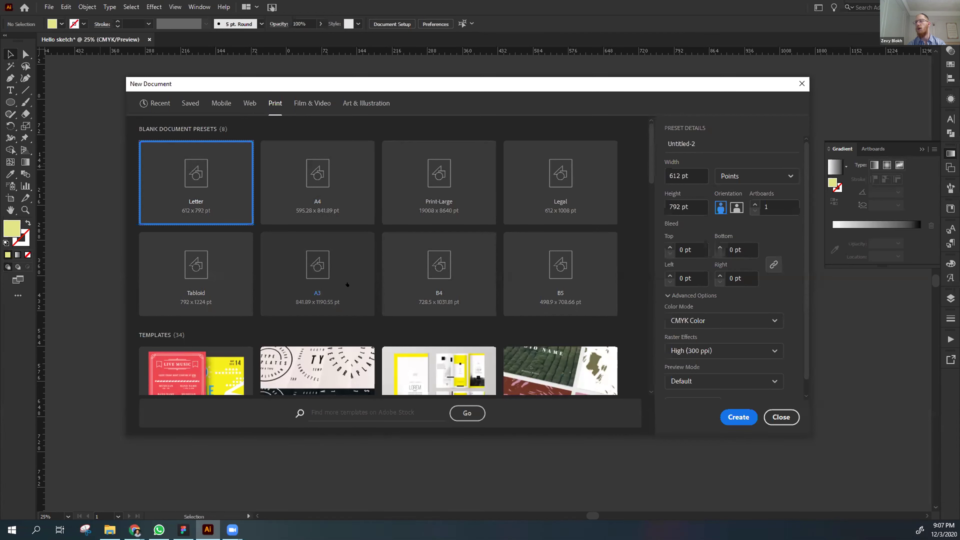
{"action": "left_click", "coordinate": [227, 298]}
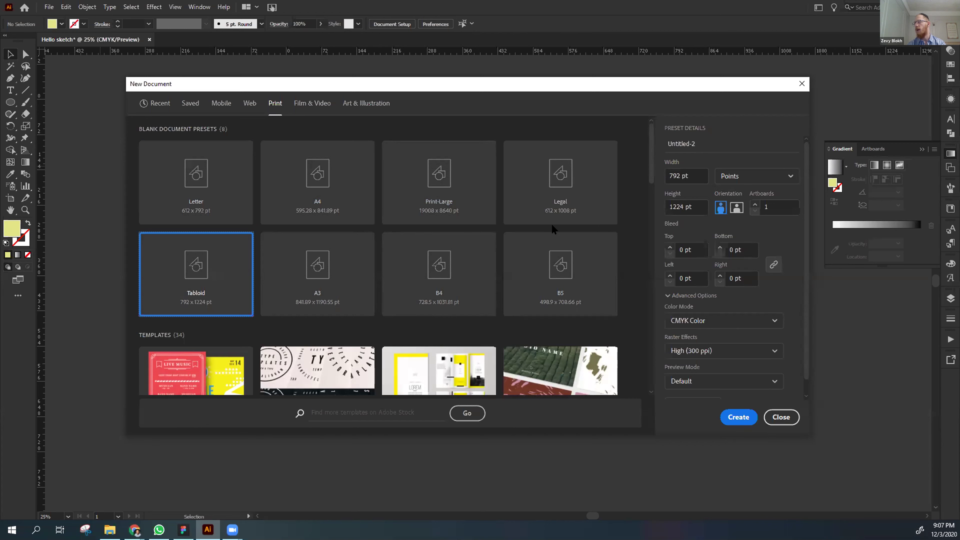
{"action": "left_click", "coordinate": [737, 208]}
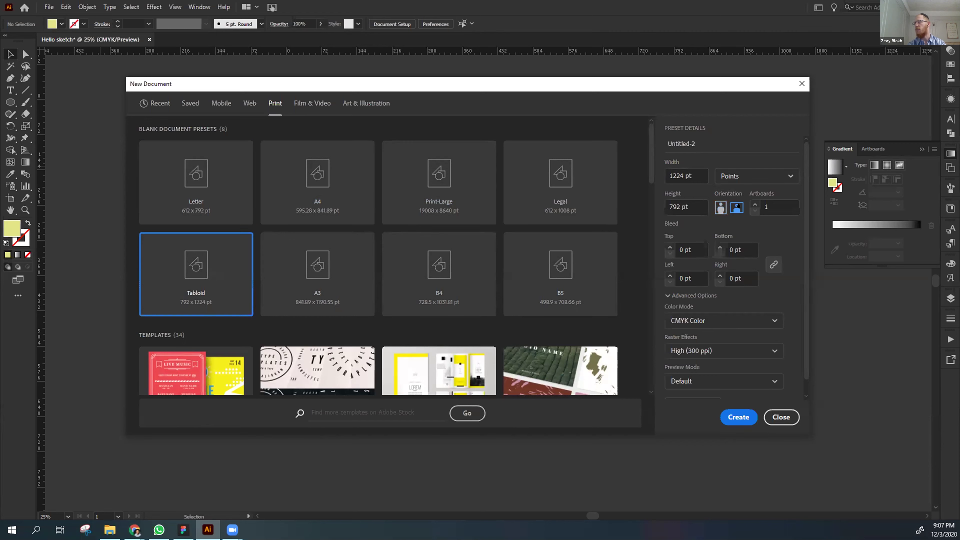
Name the new document Poster and set its orientation to portrait.
{"action": "double_click", "coordinate": [682, 144]}
{"action": "left_click", "coordinate": [779, 239]}
{"action": "left_click", "coordinate": [694, 295]}
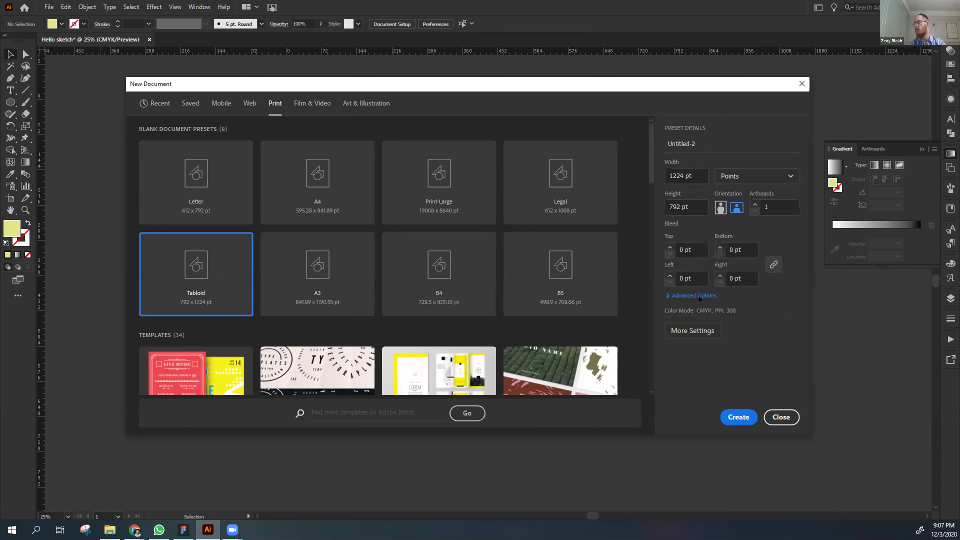
{"action": "left_click", "coordinate": [696, 295]}
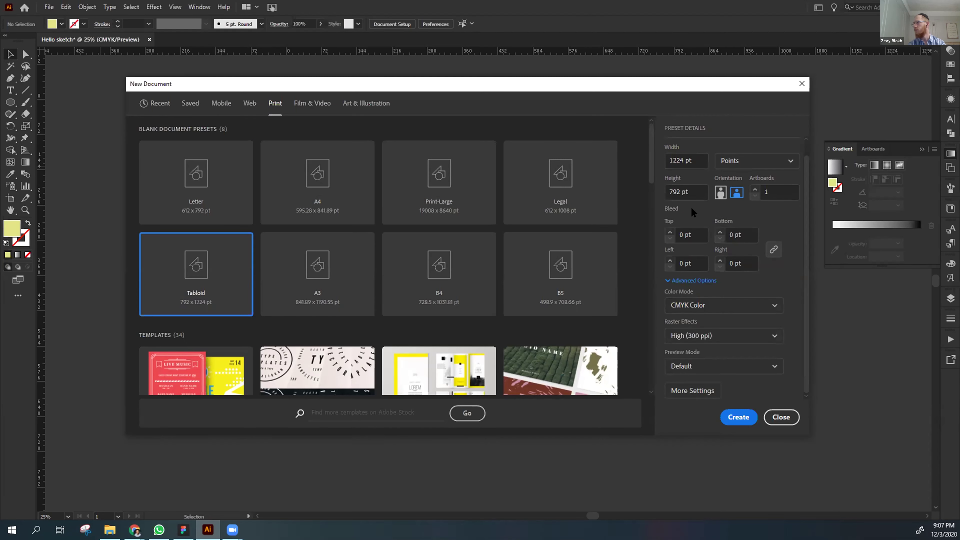
{"action": "scroll", "coordinate": [698, 214], "scroll_direction": "up", "scroll_amount": 1}
{"action": "double_click", "coordinate": [673, 142]}
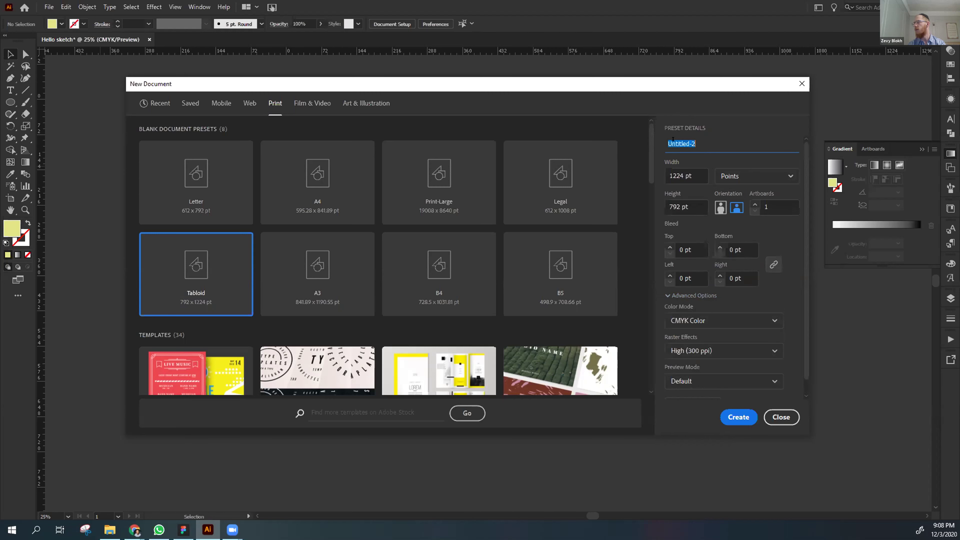
{"action": "type", "text": "POster"}
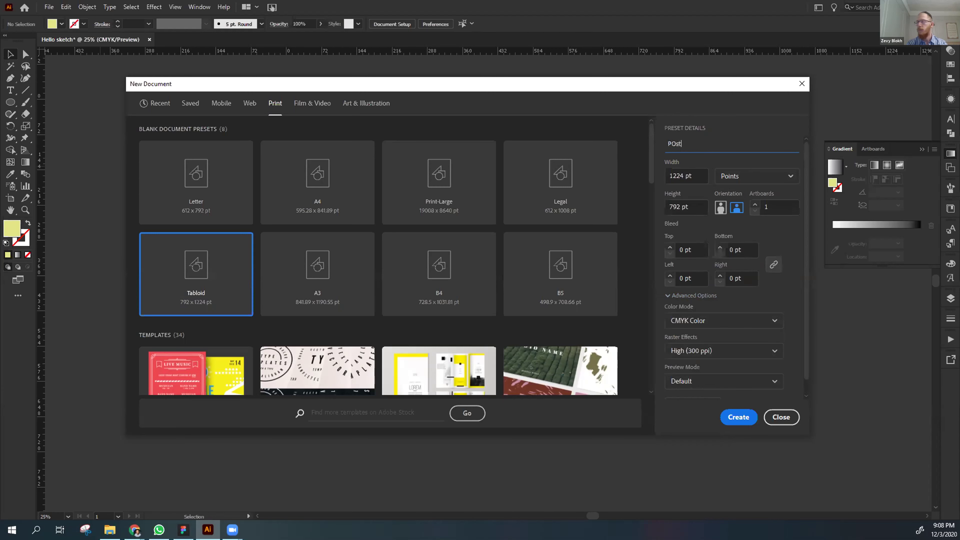
{"action": "left_click", "coordinate": [674, 143]}
{"action": "key", "text": "BackSpace"}
{"action": "type", "text": "o"}
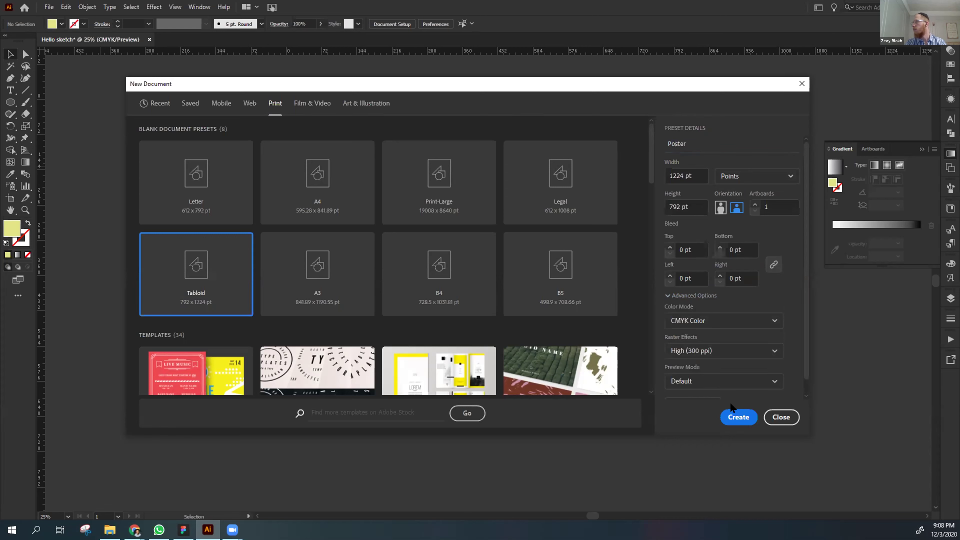
{"action": "left_click", "coordinate": [718, 206]}
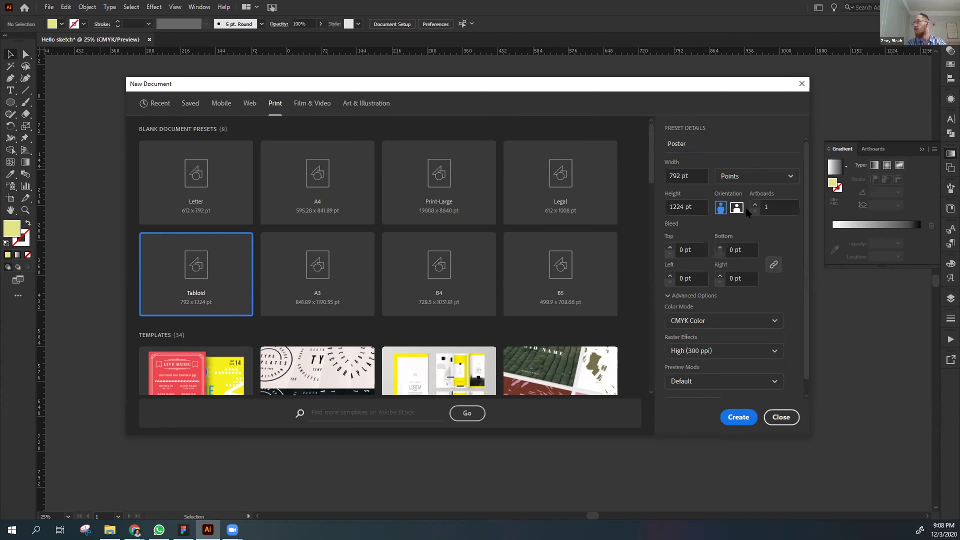
Create the 792 × 1224 pt Poster document and place the two-line text "Think good and it will be good — Chassidic Saying" in its upper half.
{"action": "left_click", "coordinate": [731, 419]}
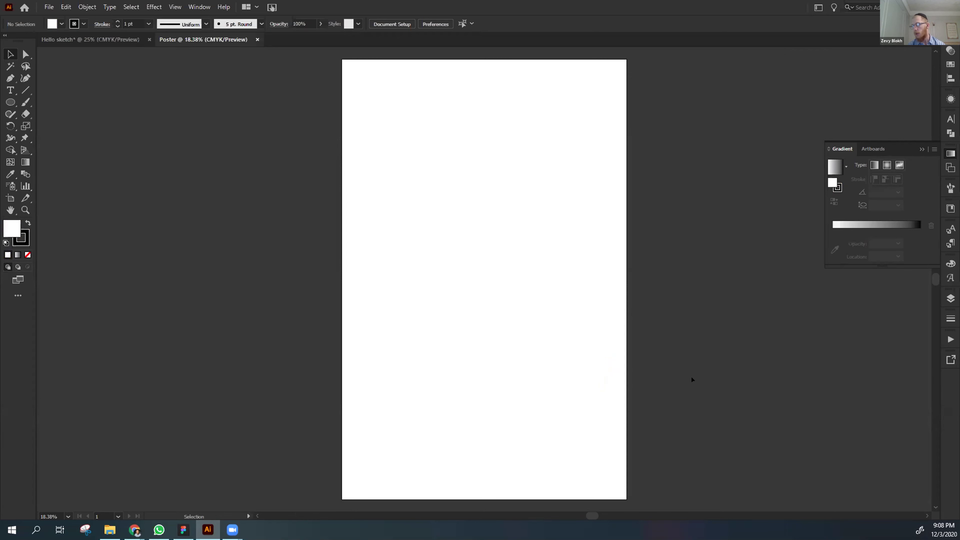
{"action": "type", "text": "Think good and it will be good — Chassidic Saying"}
{"action": "left_click_drag", "start_coordinate": [485, 280], "coordinate": [487, 216]}
{"action": "double_click", "coordinate": [478, 214]}
{"action": "triple_click", "coordinate": [477, 216]}
{"action": "left_click", "coordinate": [480, 216]}
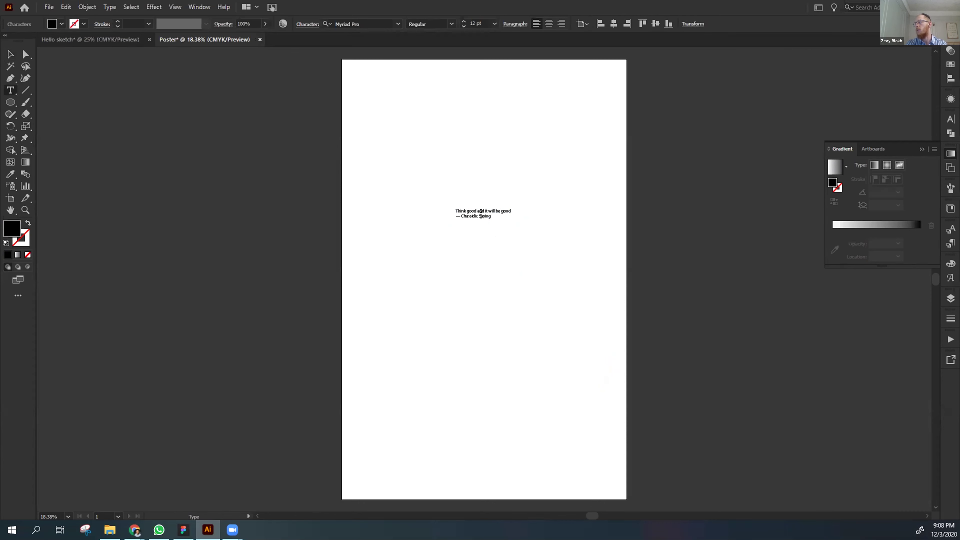
{"action": "key", "text": "Escape"}
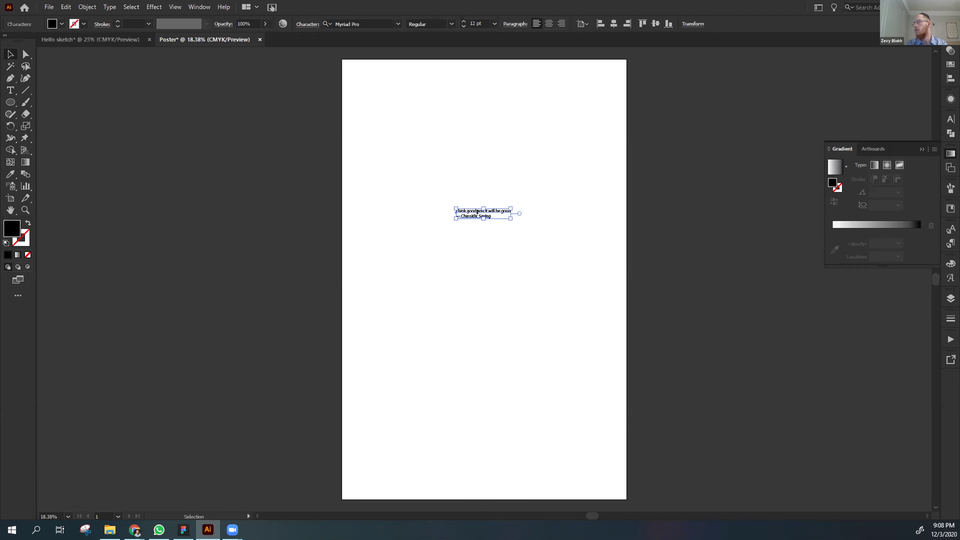
{"action": "left_click", "coordinate": [458, 297]}
{"action": "key", "text": "ctrl+equal"}
{"action": "key", "text": "ctrl+equal"}
{"action": "key", "text": "ctrl+equal"}
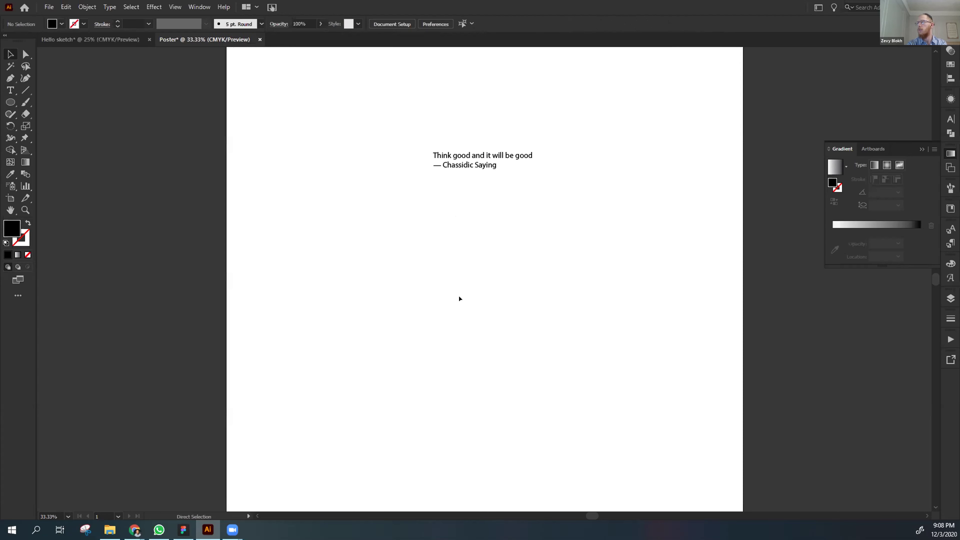
{"action": "left_click_drag", "start_coordinate": [457, 210], "coordinate": [429, 307]}
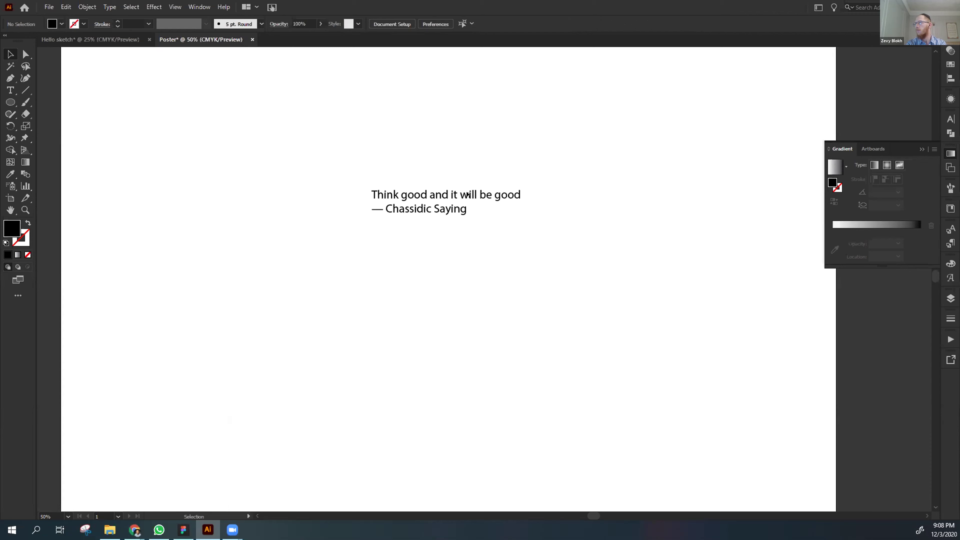
{"action": "left_click", "coordinate": [419, 201]}
{"action": "left_click", "coordinate": [379, 291]}
{"action": "right_click", "coordinate": [280, 169]}
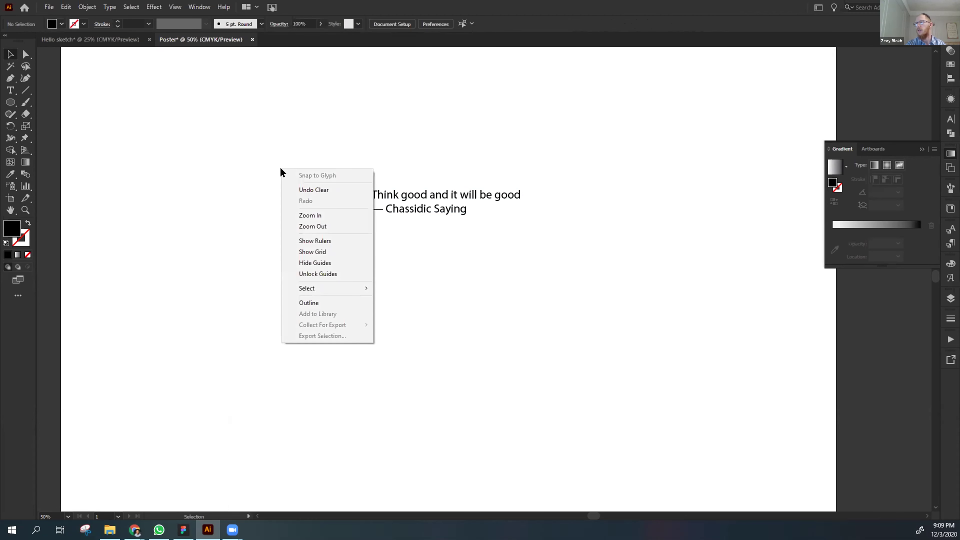
{"action": "left_click", "coordinate": [256, 187]}
{"action": "key", "text": "a"}
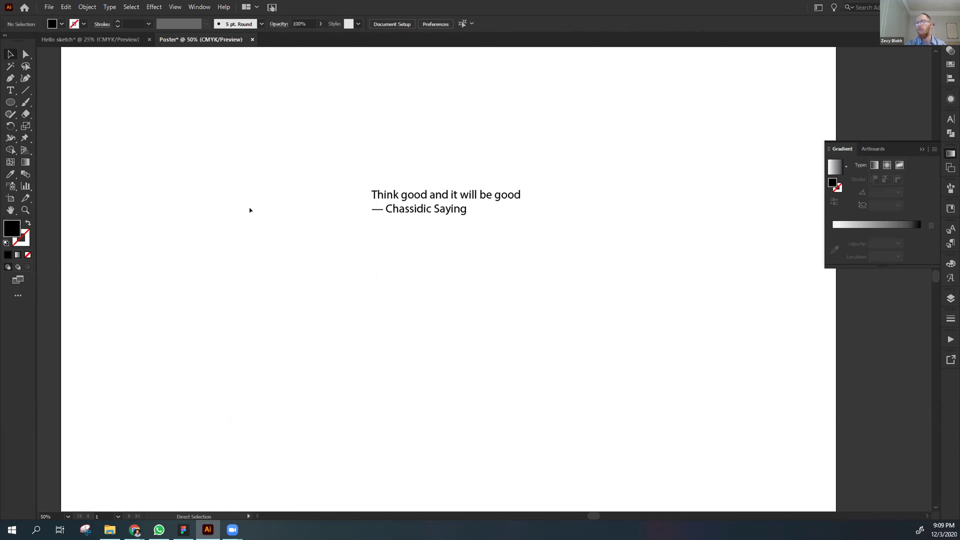
{"action": "key", "text": "ctrl+z"}
{"action": "key", "text": "ctrl+z"}
{"action": "right_click", "coordinate": [249, 210]}
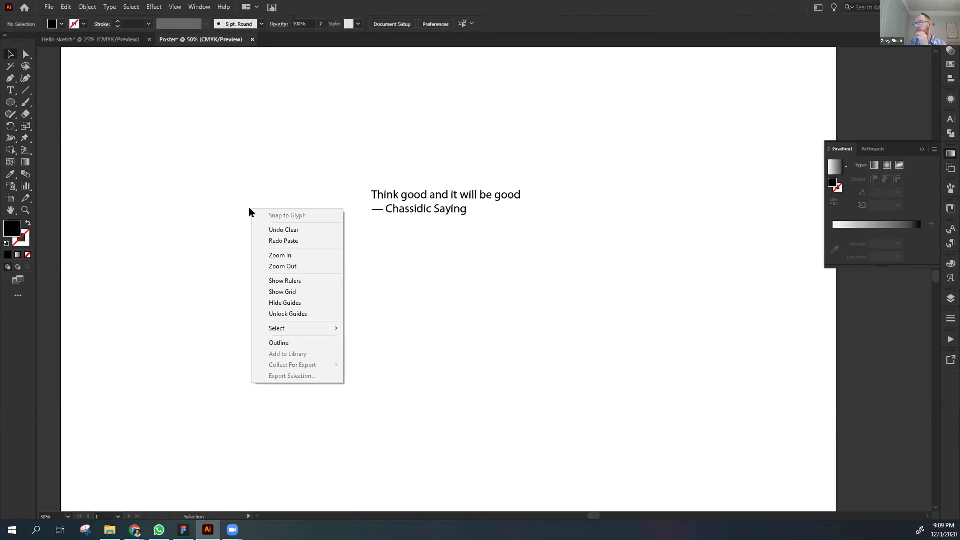
{"action": "left_click", "coordinate": [306, 150]}
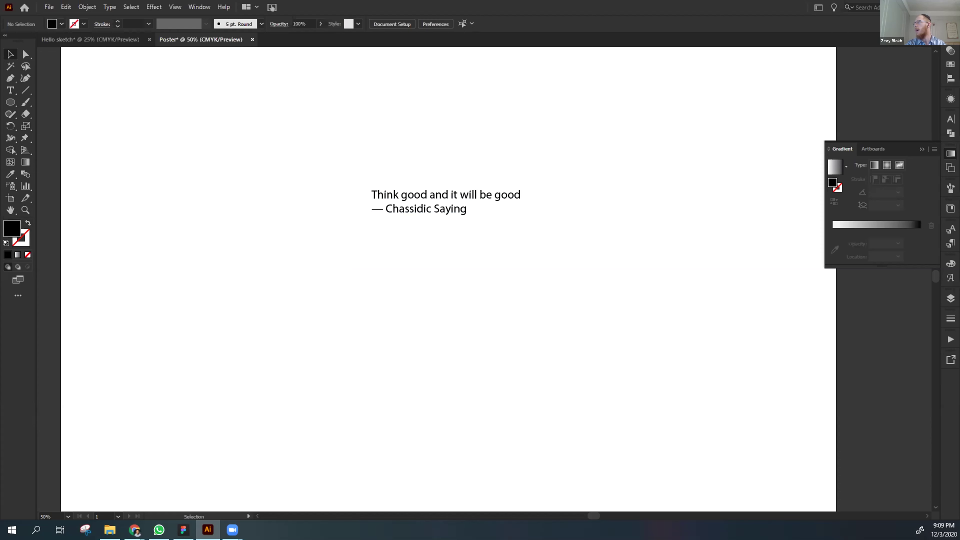
Switch to Chrome and look at the quote in the Exercise document in Google Docs.
{"action": "key", "text": "alt+Tab"}
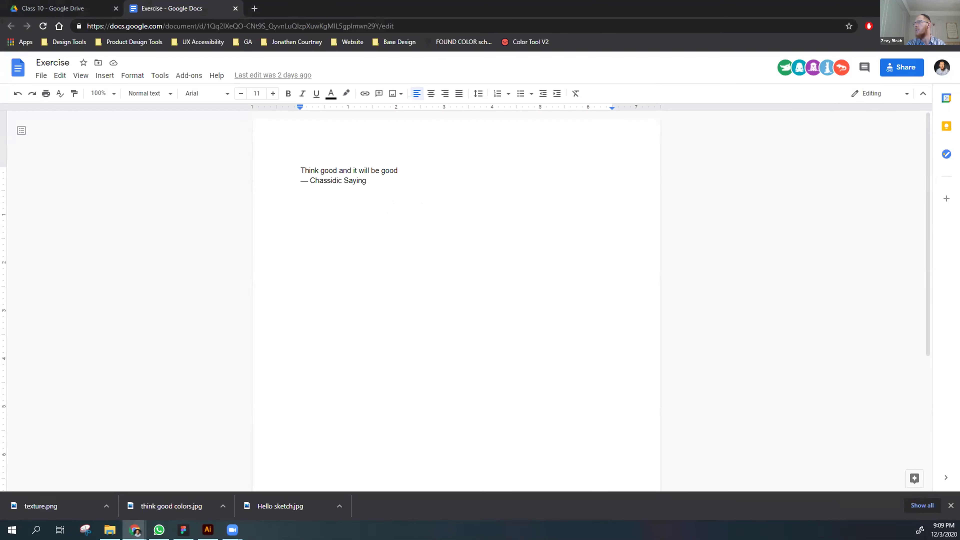
{"action": "key", "text": "super+Down"}
{"action": "double_click", "coordinate": [637, 95]}
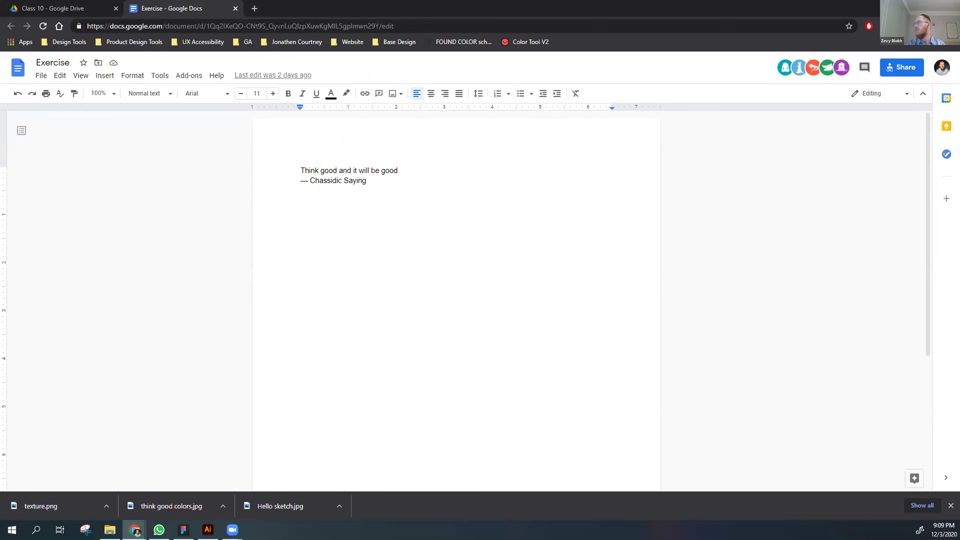
{"action": "key", "text": "super+d"}
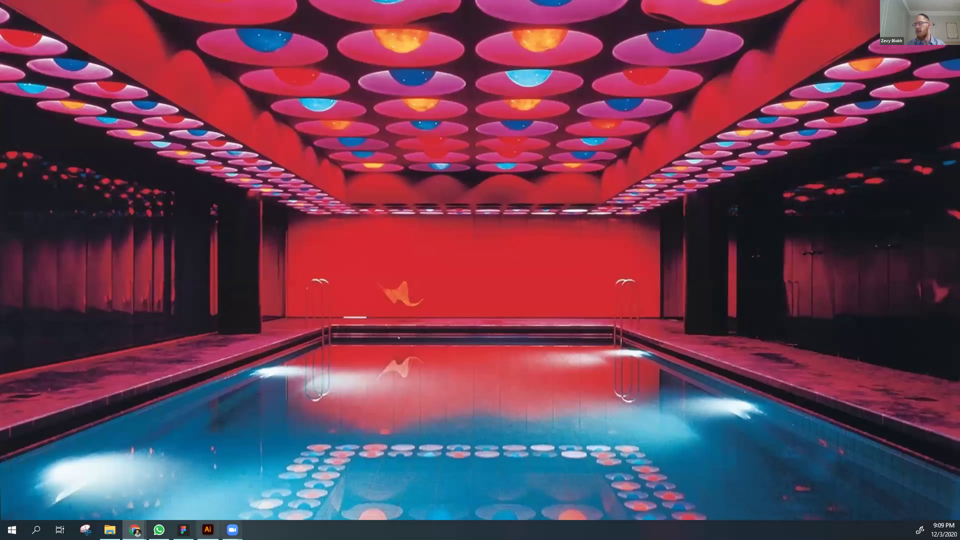
Switch back to Illustrator and move the quote text block slightly higher on the poster, leaving it deselected.
{"action": "key", "text": "alt+Tab"}
{"action": "key", "text": "ctrl+minus"}
{"action": "key", "text": "ctrl+minus"}
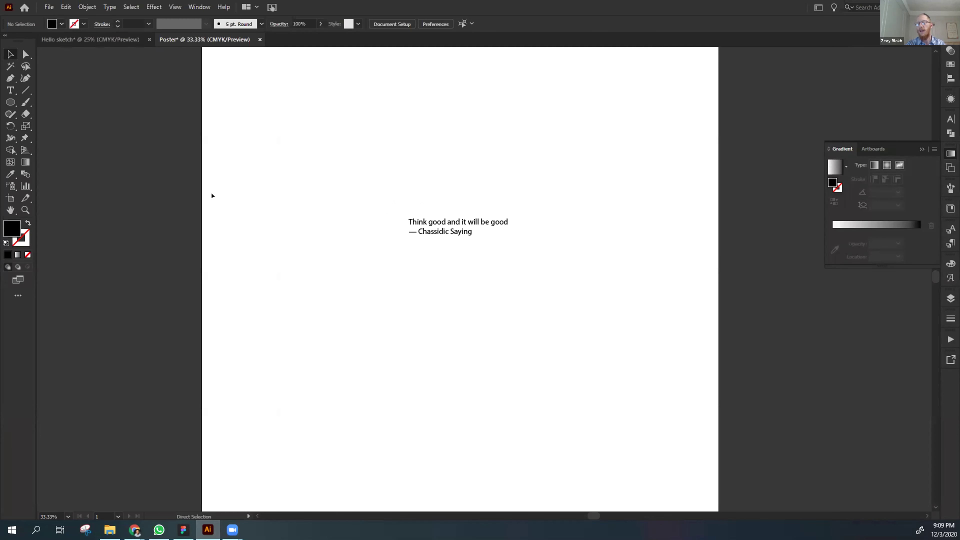
{"action": "key", "text": "ctrl+minus"}
{"action": "left_click_drag", "start_coordinate": [364, 253], "coordinate": [299, 213]}
{"action": "left_click_drag", "start_coordinate": [404, 208], "coordinate": [404, 189]}
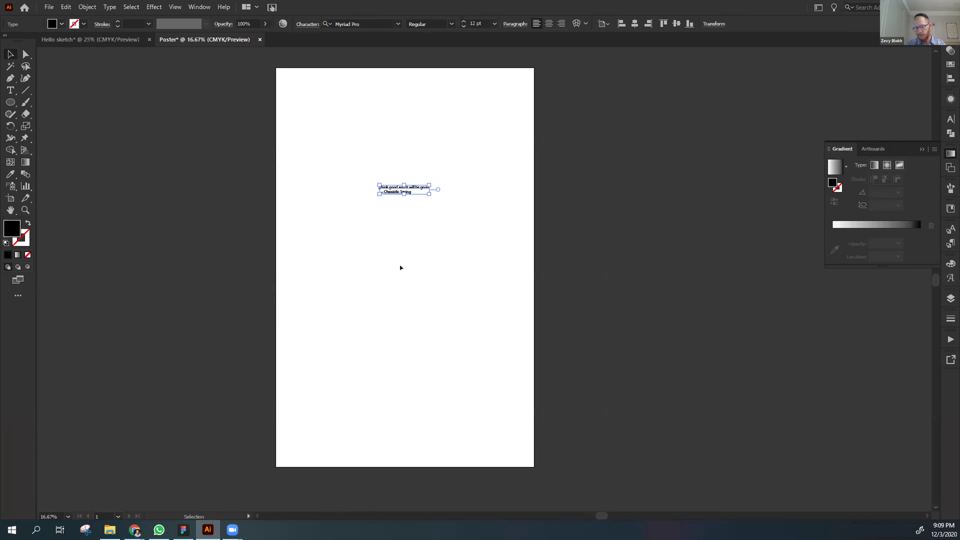
{"action": "left_click", "coordinate": [399, 265]}
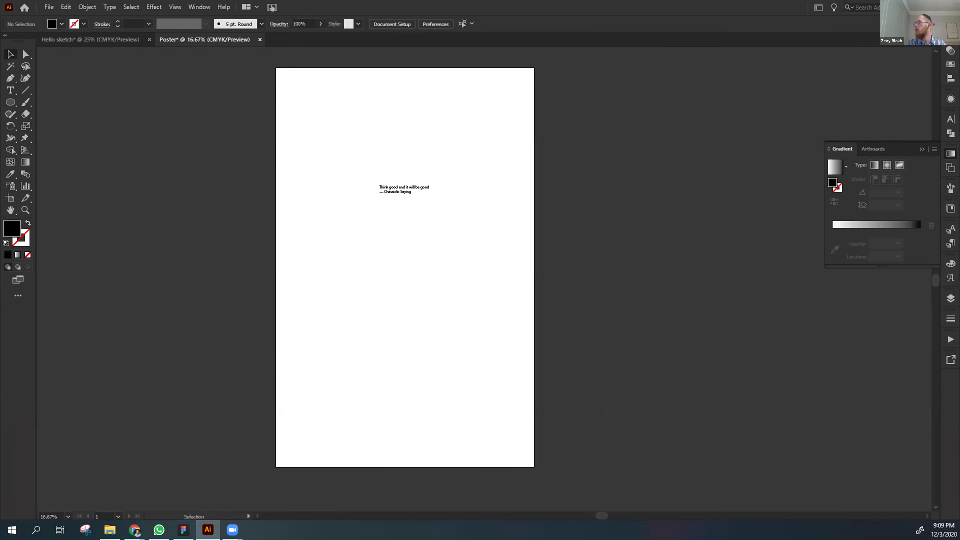
Switch to Chrome and open fonts.adobe.com in a new tab.
{"action": "key", "text": "super+d"}
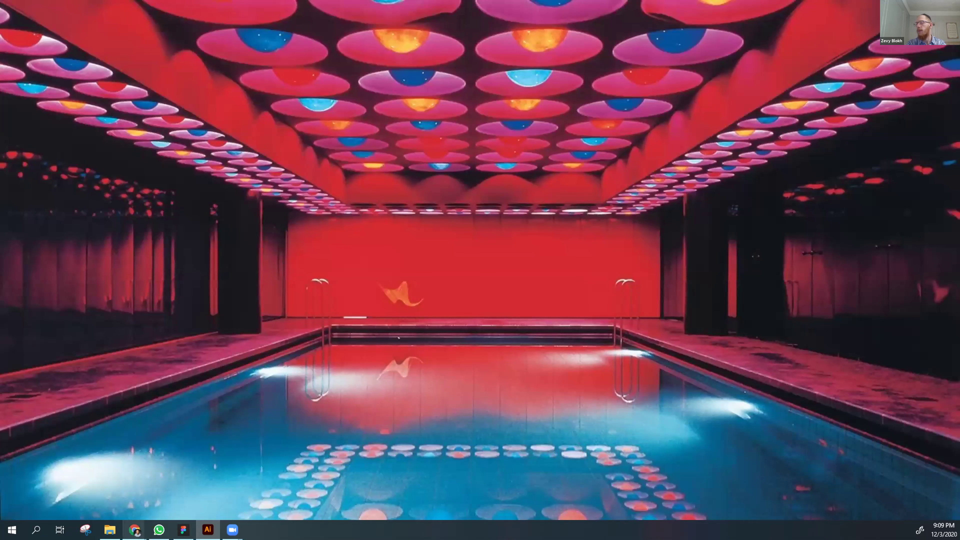
{"action": "mouse_move", "coordinate": [135, 529]}
{"action": "left_click", "coordinate": [169, 497]}
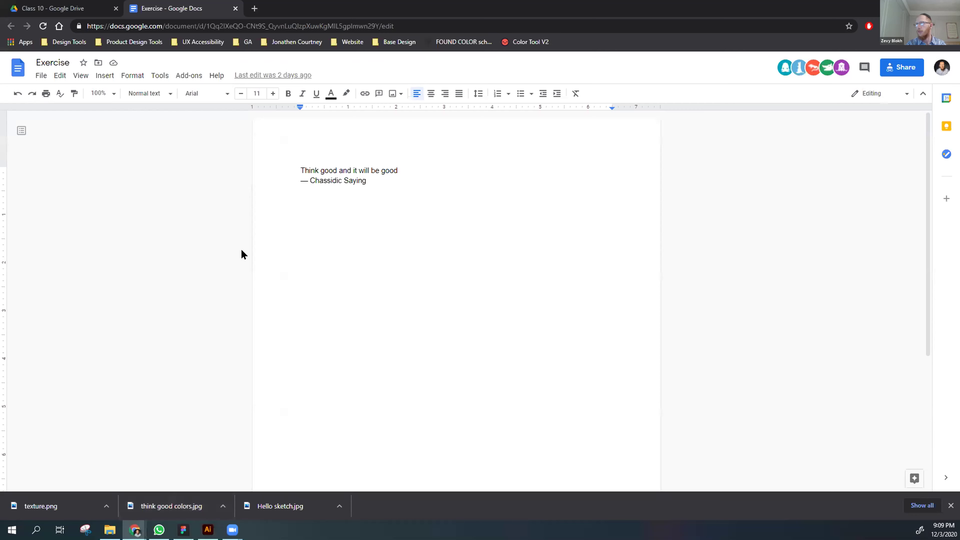
{"action": "left_click", "coordinate": [255, 7]}
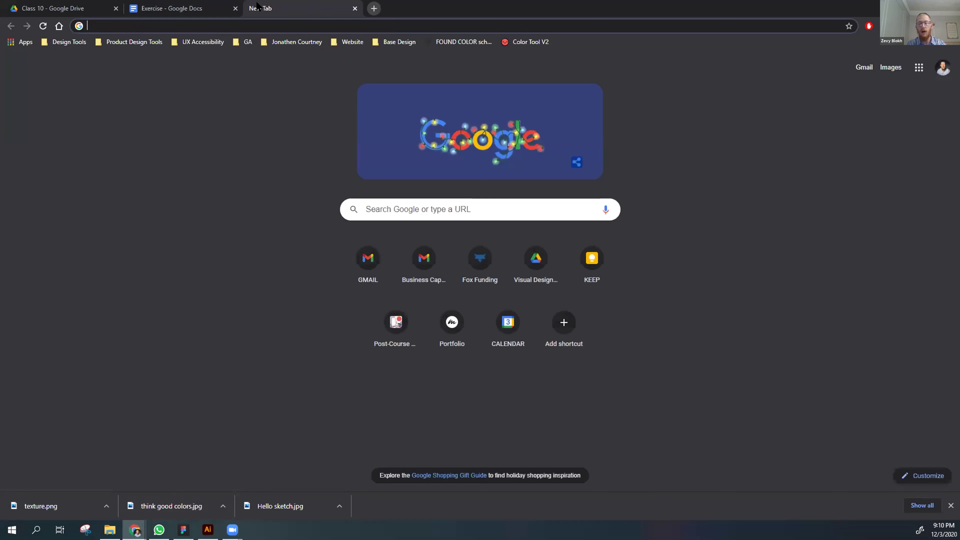
{"action": "type", "text": "fonts"}
{"action": "type", "text": ".adobe"}
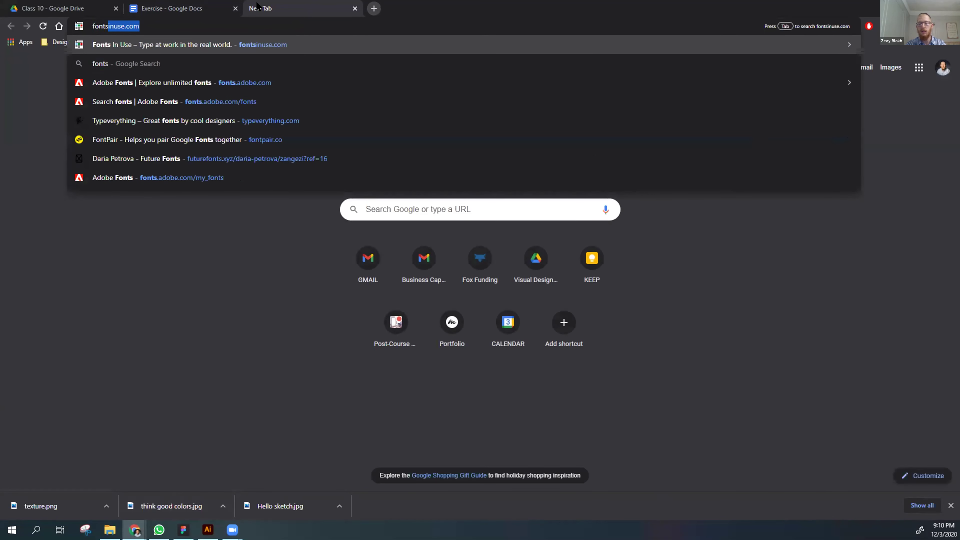
{"action": "type", "text": "."}
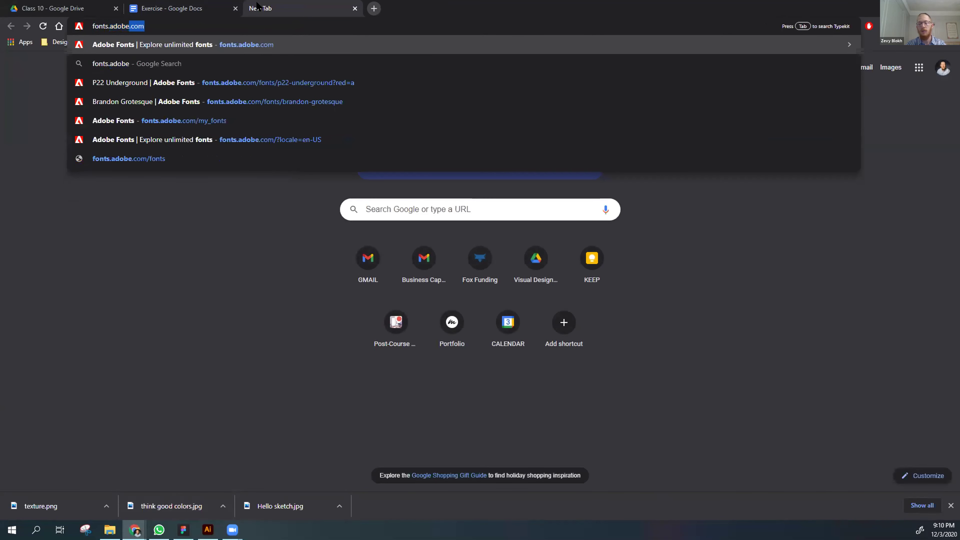
{"action": "type", "text": "c"}
{"action": "key", "text": "Return"}
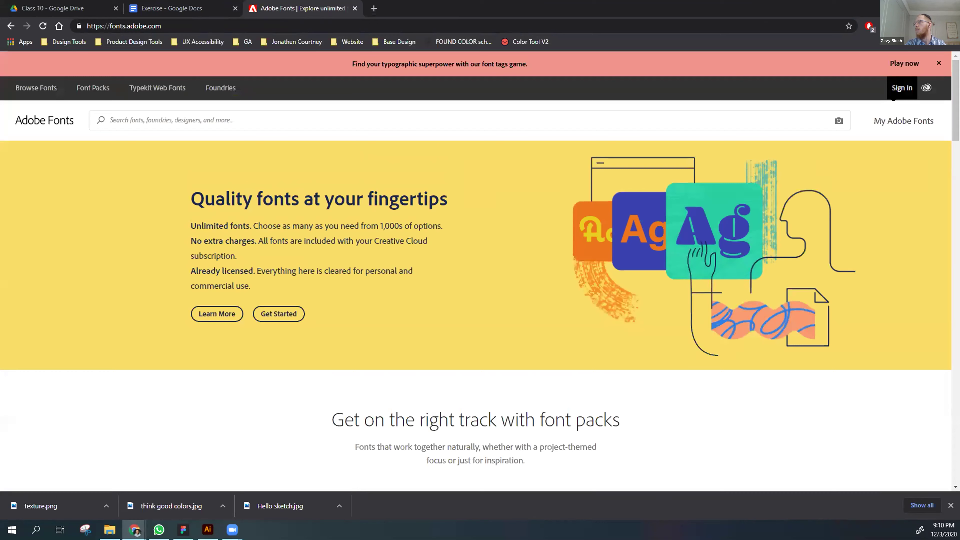
{"action": "double_click", "coordinate": [668, 10]}
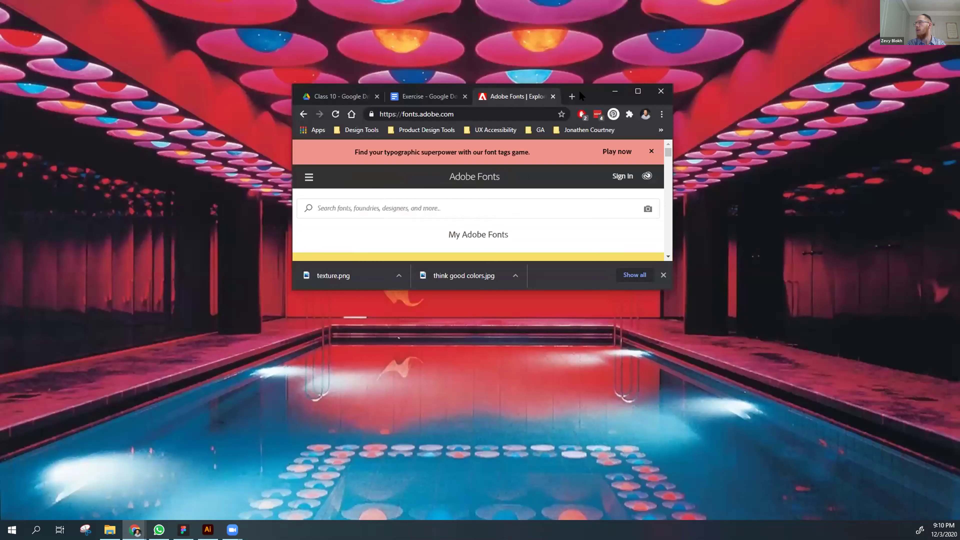
{"action": "key", "text": "super+Down"}
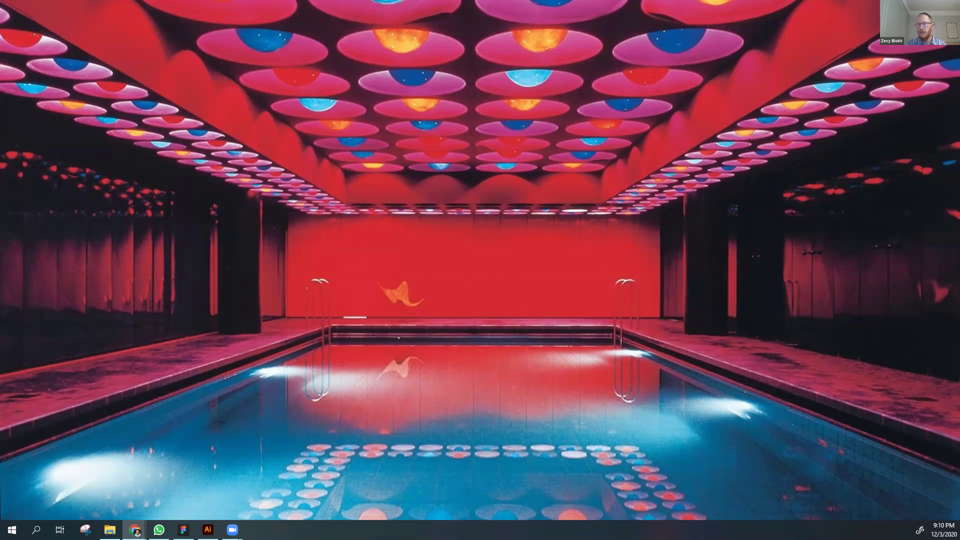
{"action": "left_click", "coordinate": [135, 529]}
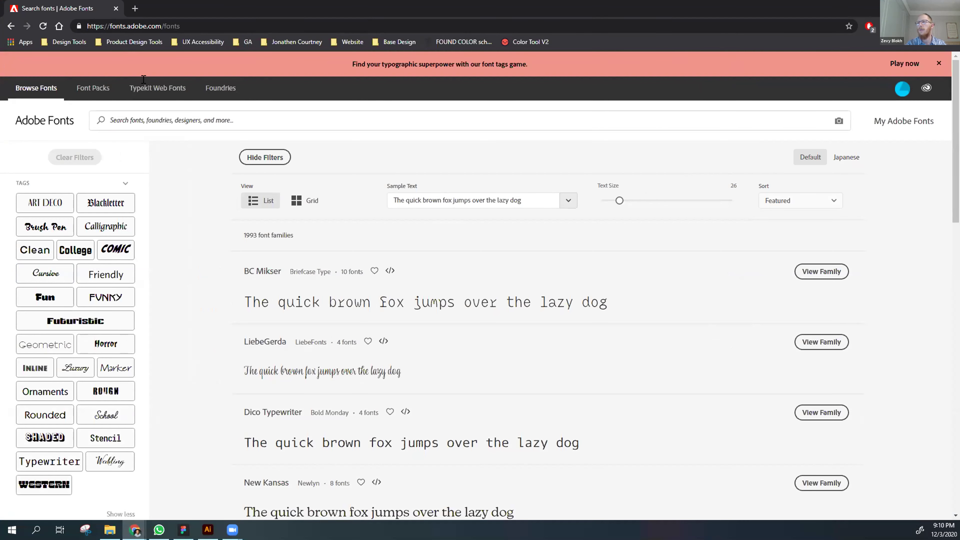
{"action": "key", "text": "super+d"}
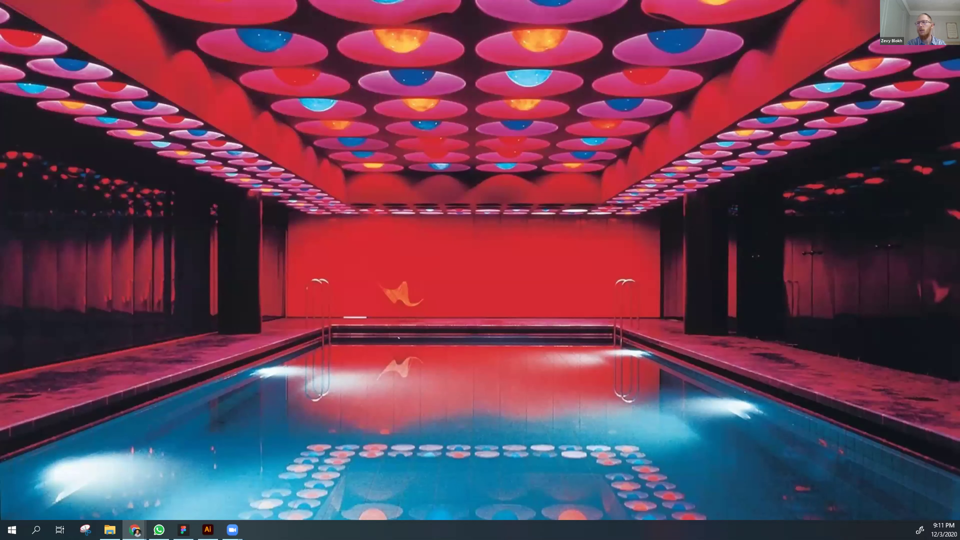
{"action": "key", "text": "super+d"}
{"action": "left_click", "coordinate": [744, 88]}
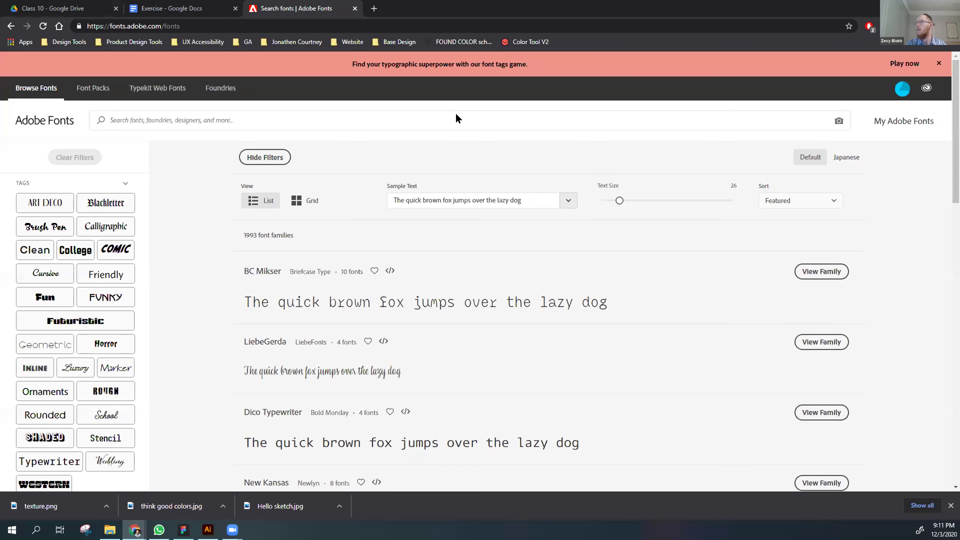
{"action": "left_click", "coordinate": [34, 5]}
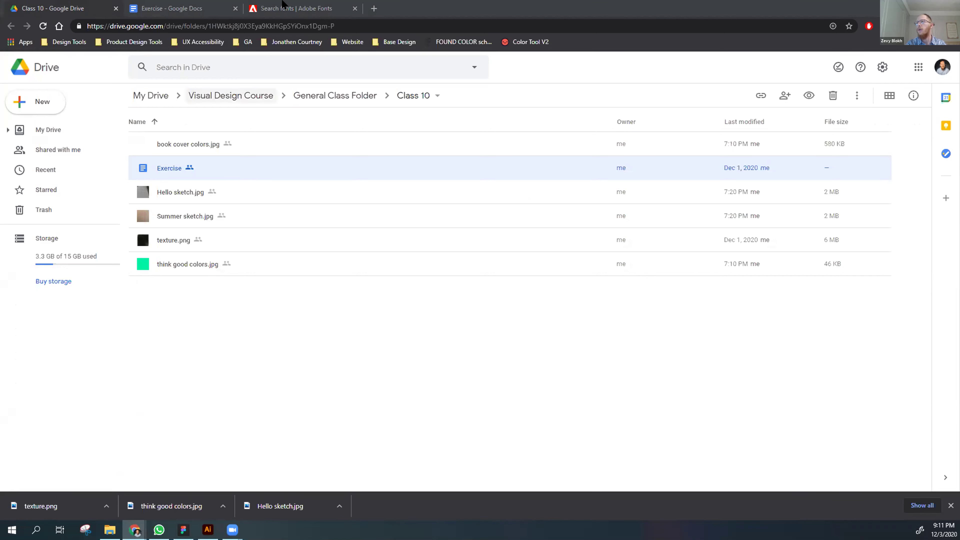
{"action": "left_click", "coordinate": [293, 6]}
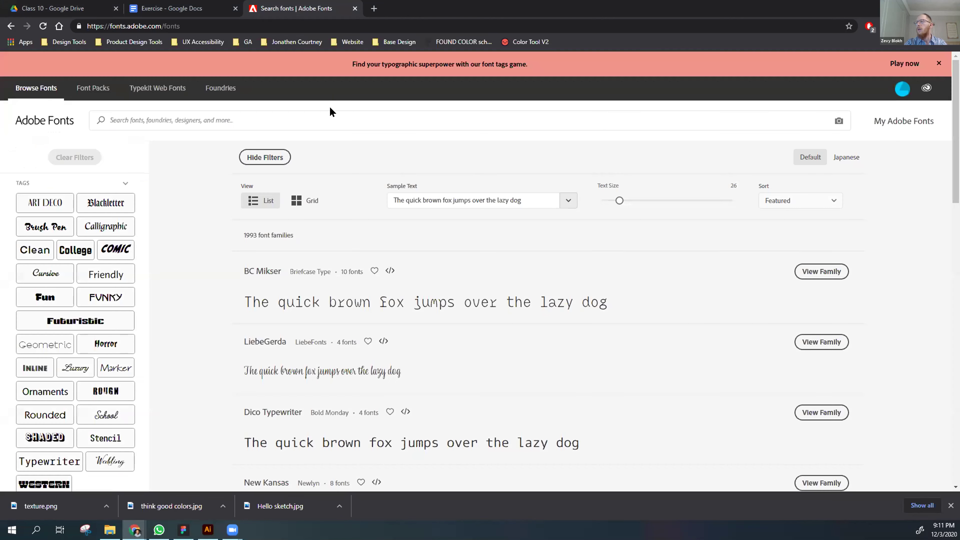
Search Adobe Fonts for "good pro", open the FF Good family page and look through its font styles.
{"action": "left_click", "coordinate": [255, 111]}
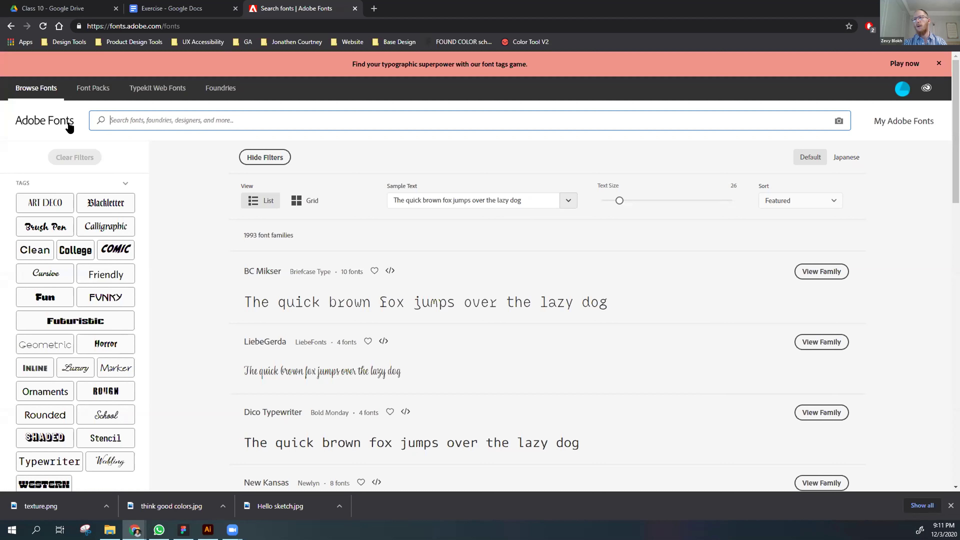
{"action": "type", "text": "good pro"}
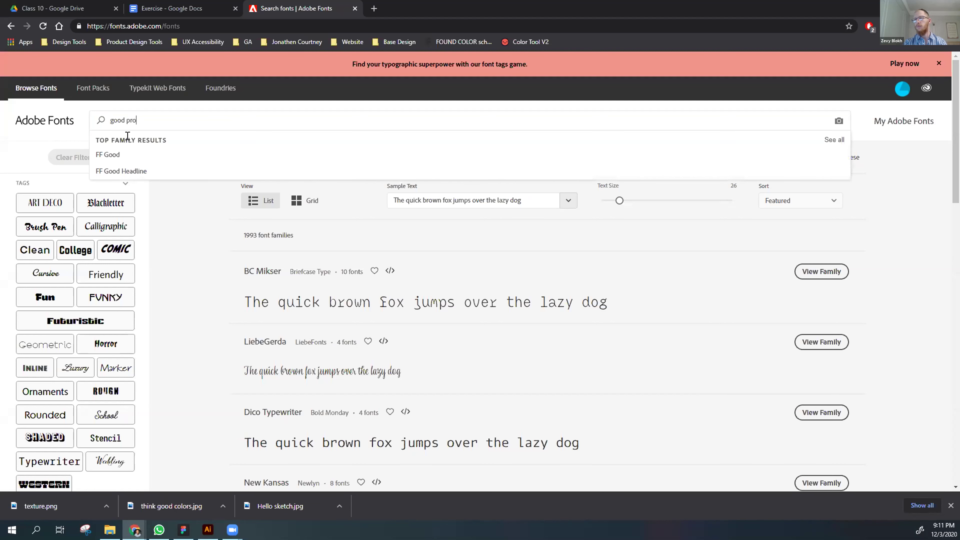
{"action": "left_click", "coordinate": [132, 153]}
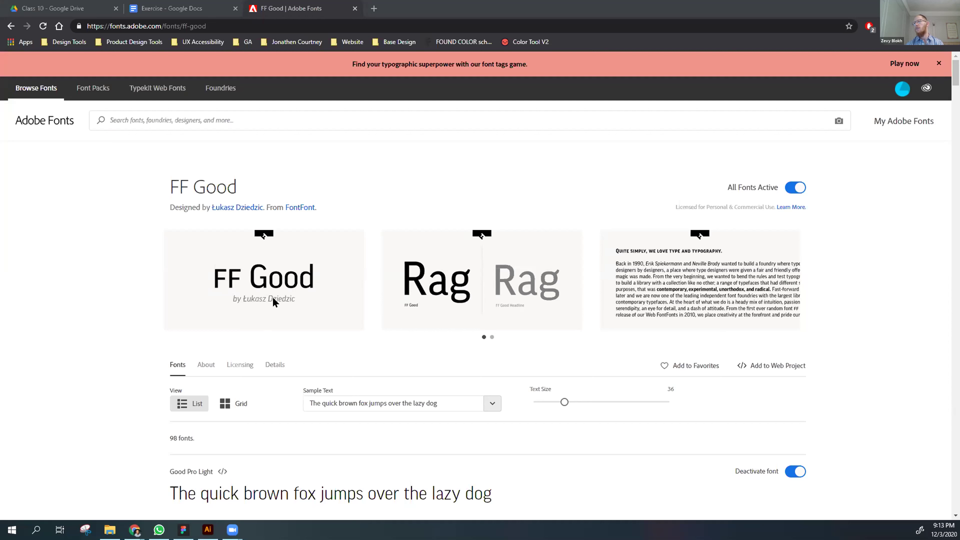
{"action": "scroll", "coordinate": [321, 404], "scroll_direction": "down", "scroll_amount": 20}
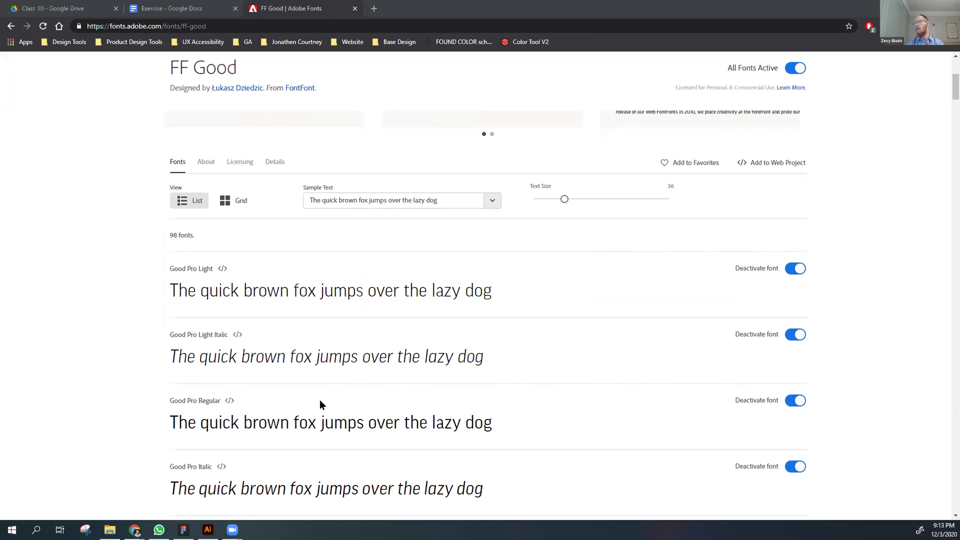
{"action": "scroll", "coordinate": [320, 404], "scroll_direction": "down", "scroll_amount": 20}
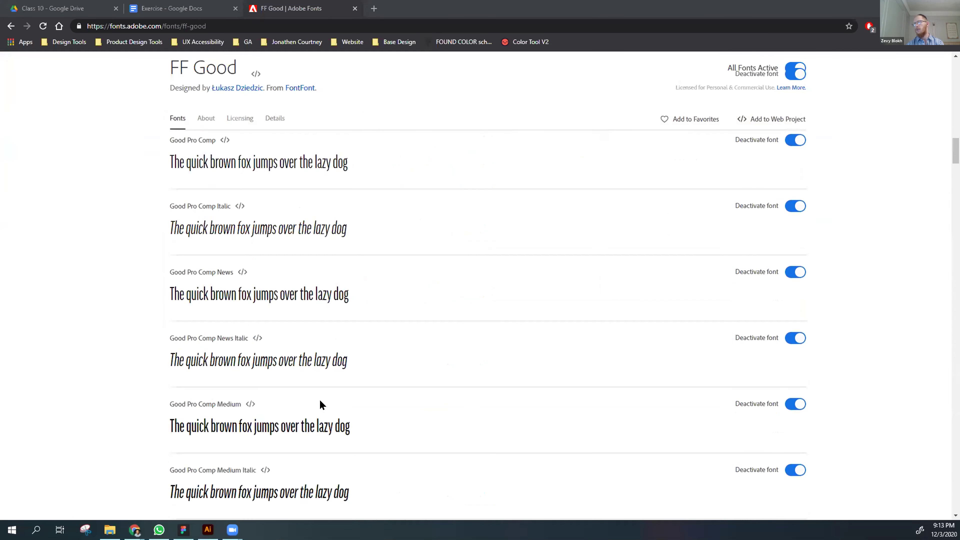
{"action": "scroll", "coordinate": [320, 404], "scroll_direction": "down", "scroll_amount": 20}
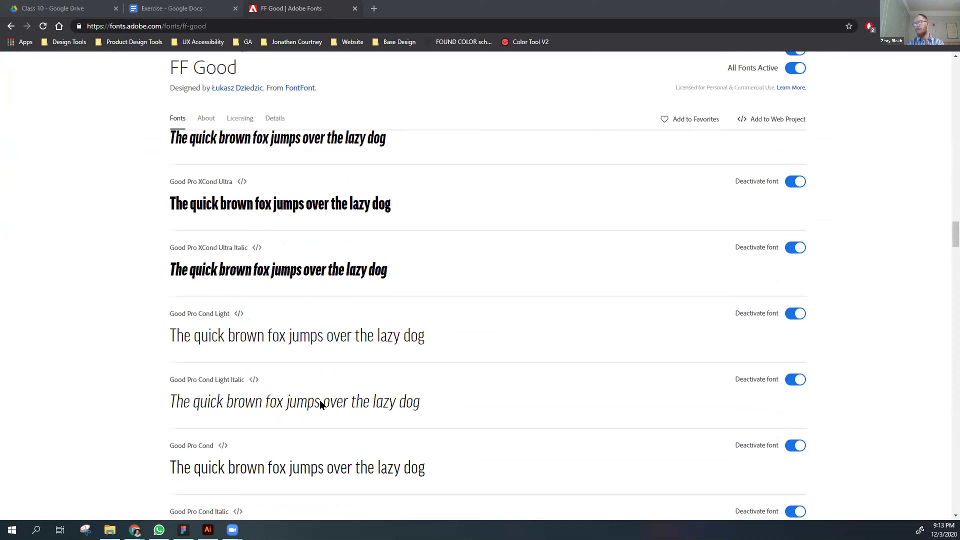
{"action": "scroll", "coordinate": [320, 404], "scroll_direction": "down", "scroll_amount": 20}
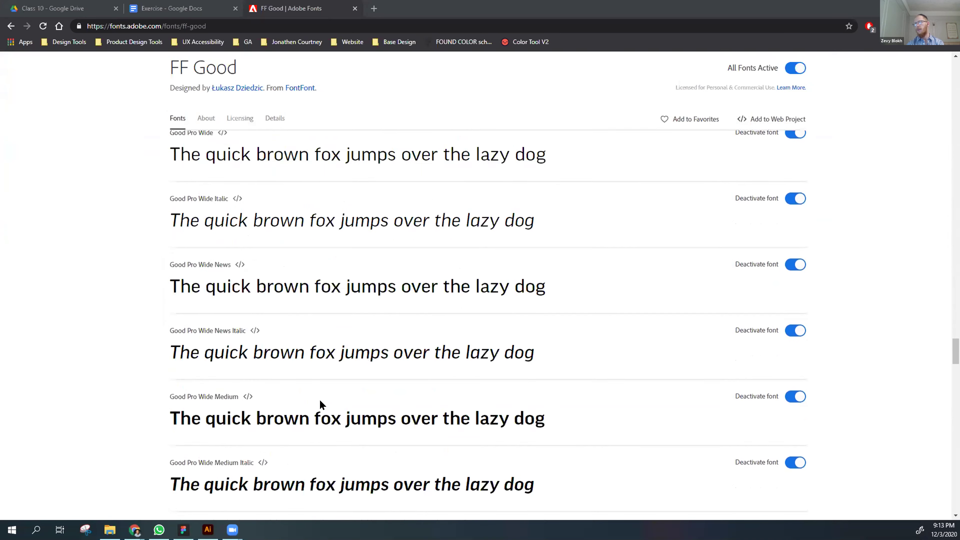
Look at the files in the Class 10 folder on Google Drive and switch back to the Poster document in Illustrator.
{"action": "scroll", "coordinate": [320, 405], "scroll_direction": "up", "scroll_amount": 20}
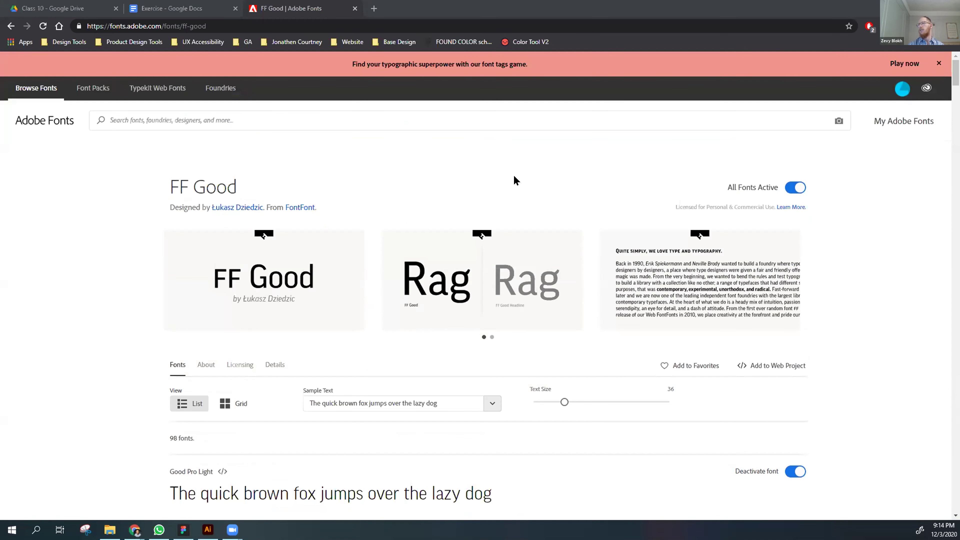
{"action": "left_click", "coordinate": [61, 8]}
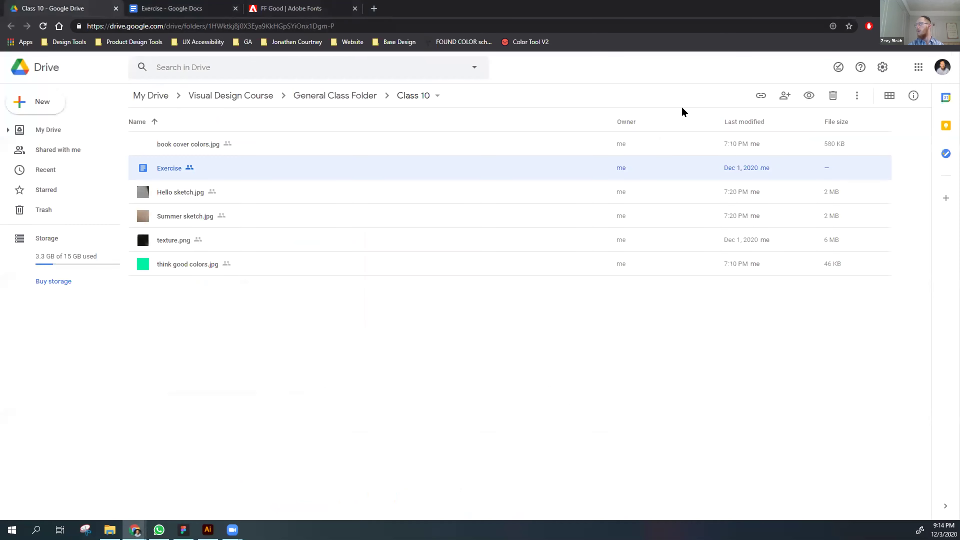
{"action": "key", "text": "super+d"}
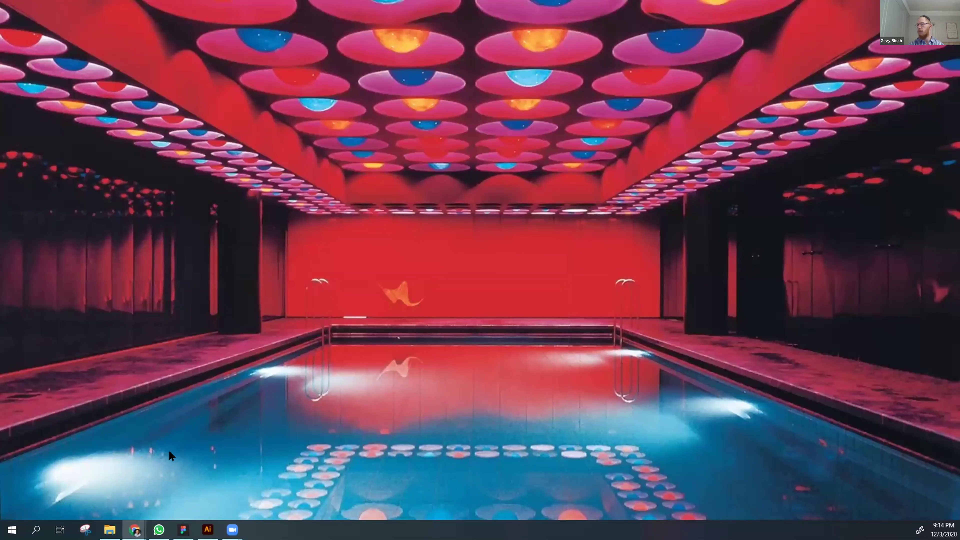
{"action": "left_click", "coordinate": [208, 527]}
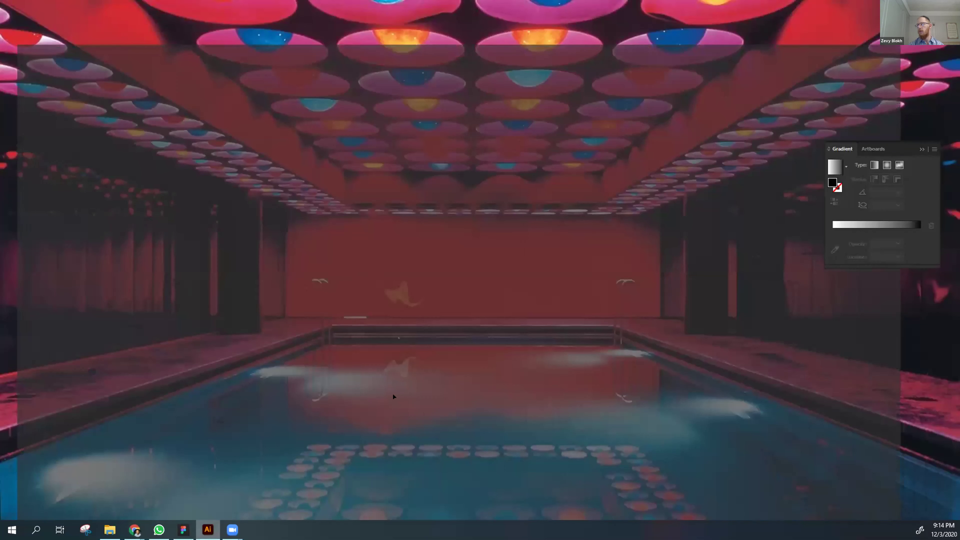
{"action": "scroll", "coordinate": [339, 227], "scroll_direction": "up", "scroll_amount": 2}
{"action": "scroll", "coordinate": [339, 227], "scroll_direction": "down", "scroll_amount": 2}
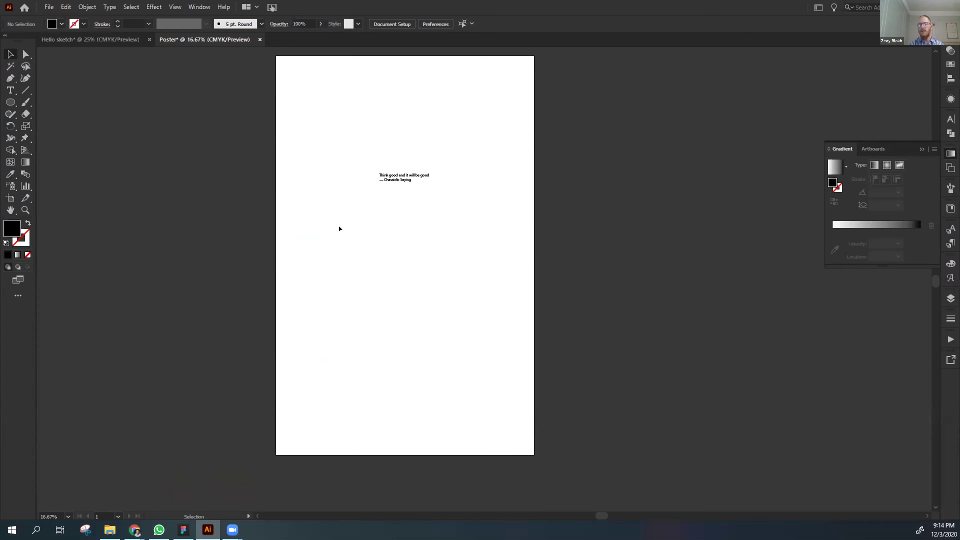
{"action": "key", "text": "ctrl+plus"}
{"action": "key", "text": "ctrl+plus"}
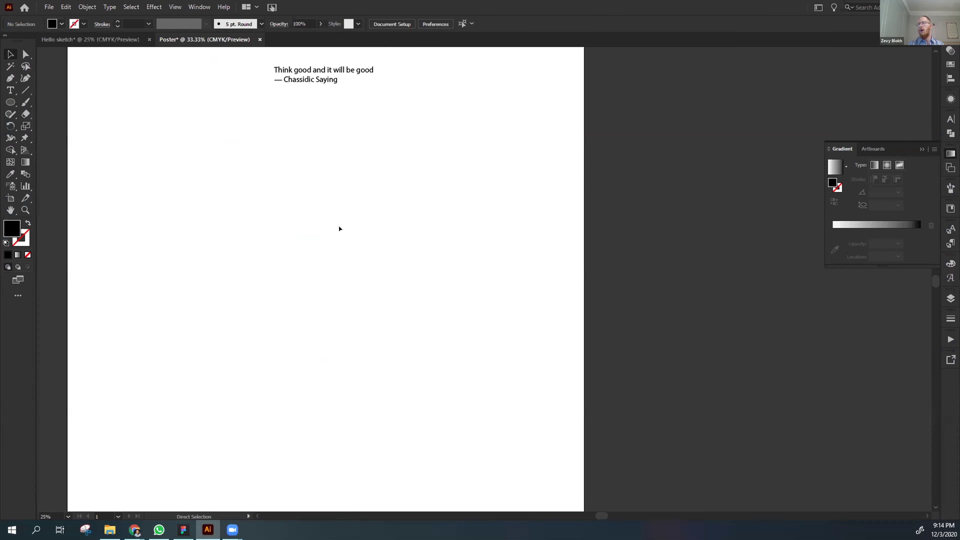
{"action": "left_click", "coordinate": [302, 80]}
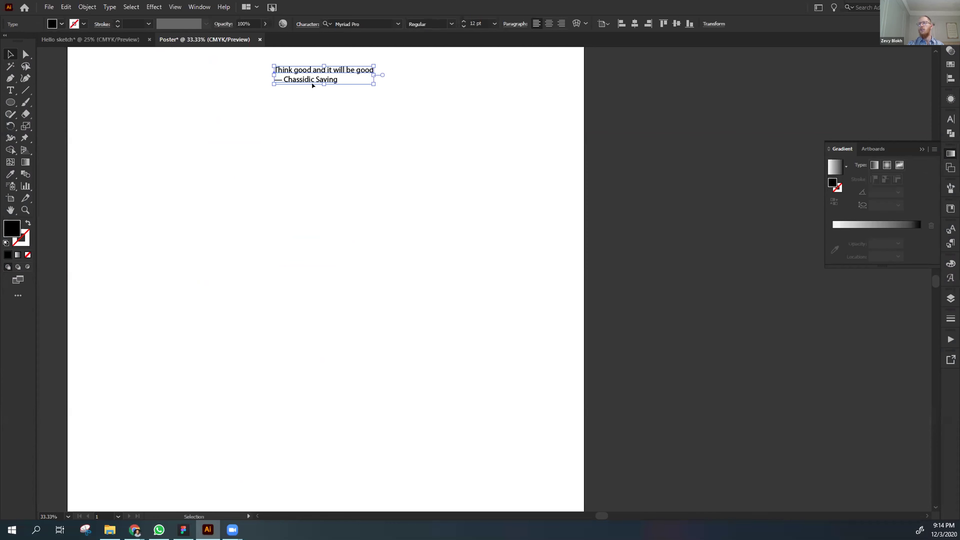
{"action": "left_click_drag", "start_coordinate": [325, 84], "coordinate": [319, 201]}
{"action": "key", "text": "ctrl+z"}
{"action": "key", "text": "ctrl+z"}
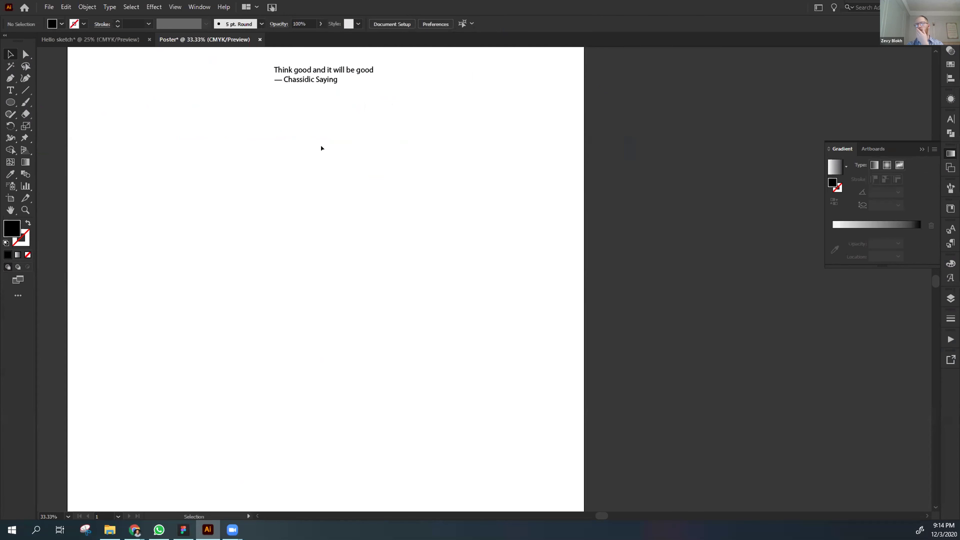
Place think good colors.jpg from the Downloads folder as a linked image and position it on the canvas beside the artboard, leaving it deselected.
{"action": "left_click", "coordinate": [921, 149]}
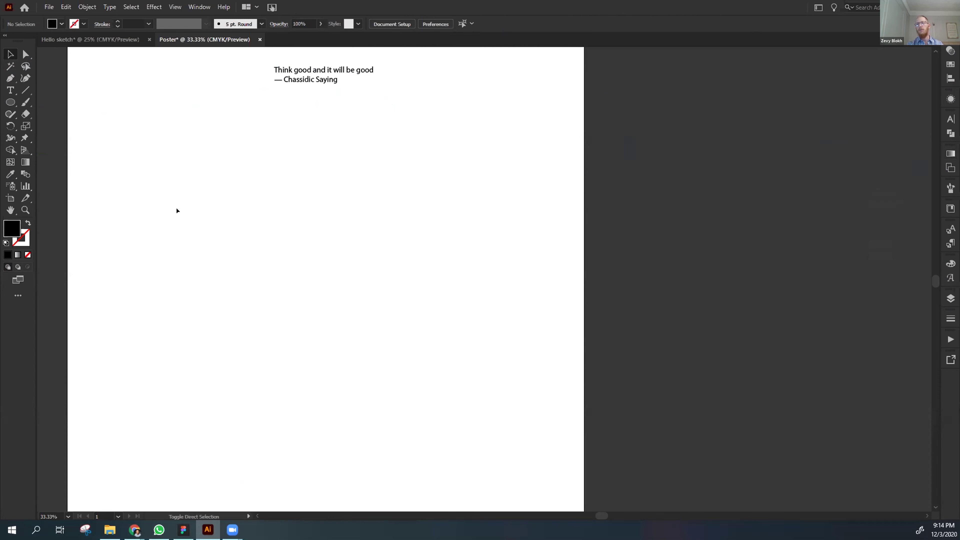
{"action": "left_click", "coordinate": [47, 8]}
{"action": "left_click", "coordinate": [108, 180]}
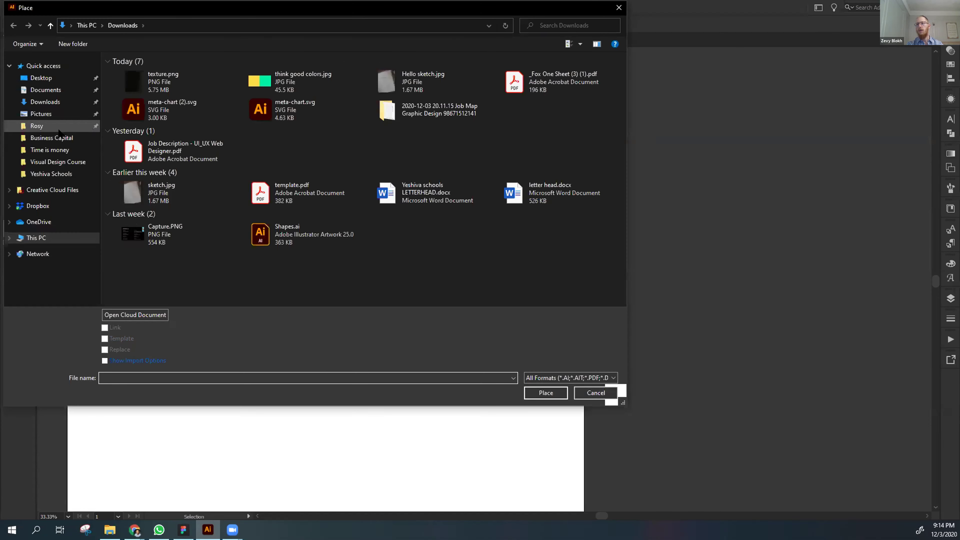
{"action": "left_click", "coordinate": [266, 90]}
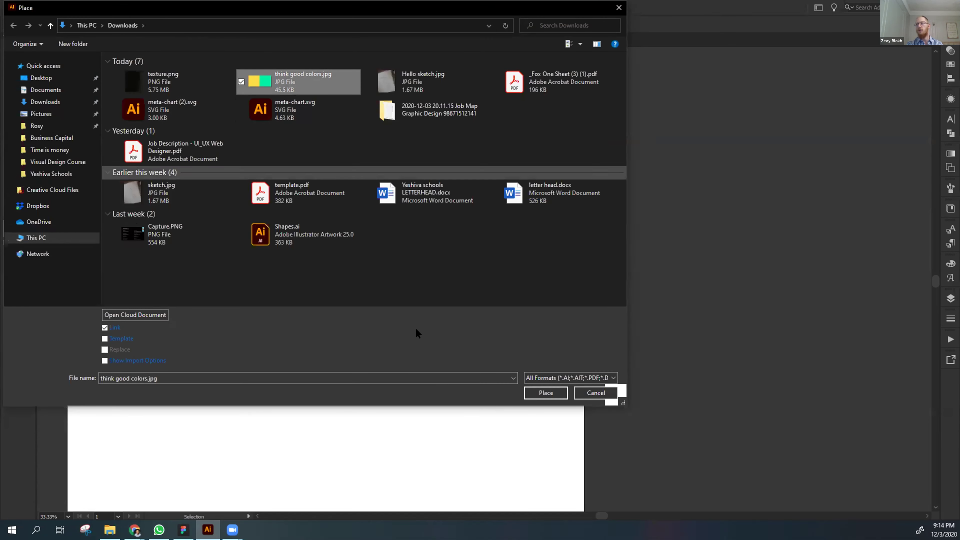
{"action": "left_click", "coordinate": [551, 395]}
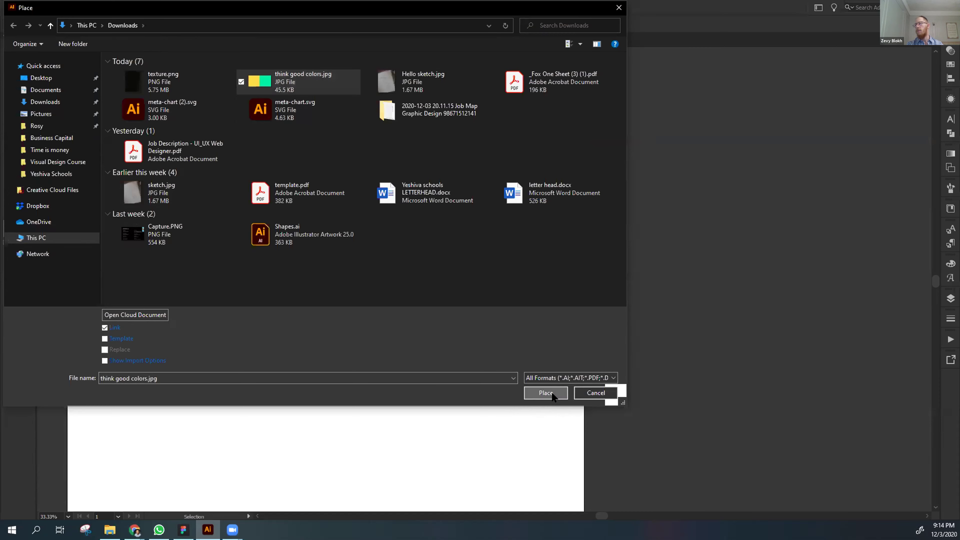
{"action": "left_click_drag", "start_coordinate": [334, 207], "coordinate": [450, 289]}
{"action": "left_click_drag", "start_coordinate": [359, 220], "coordinate": [643, 231]}
{"action": "key", "text": "ctrl+shift+a"}
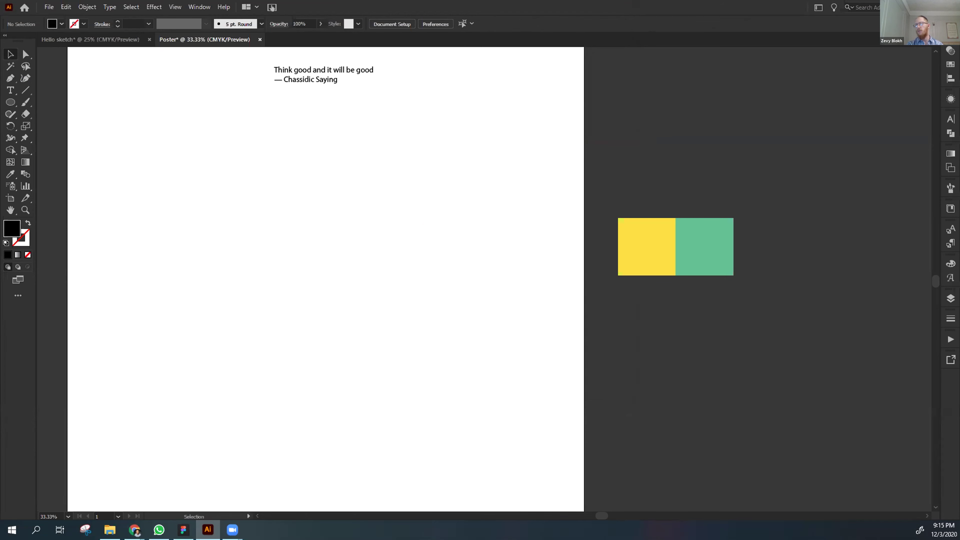
Switch to Chrome and look over the FF Good family page on Adobe Fonts, checking the family name and activation settings.
{"action": "mouse_move", "coordinate": [140, 527]}
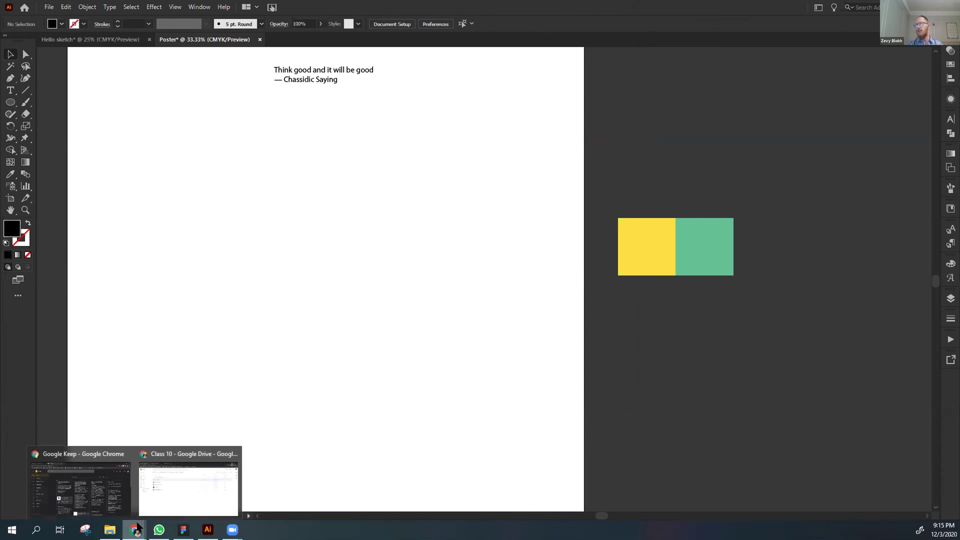
{"action": "left_click", "coordinate": [179, 494]}
{"action": "left_click", "coordinate": [328, 9]}
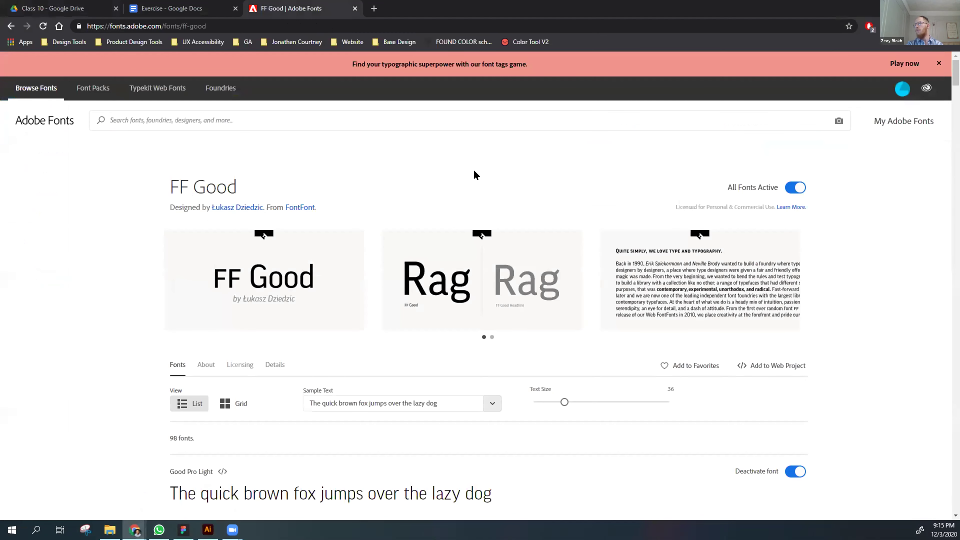
{"action": "scroll", "coordinate": [148, 351], "scroll_direction": "down", "scroll_amount": 3}
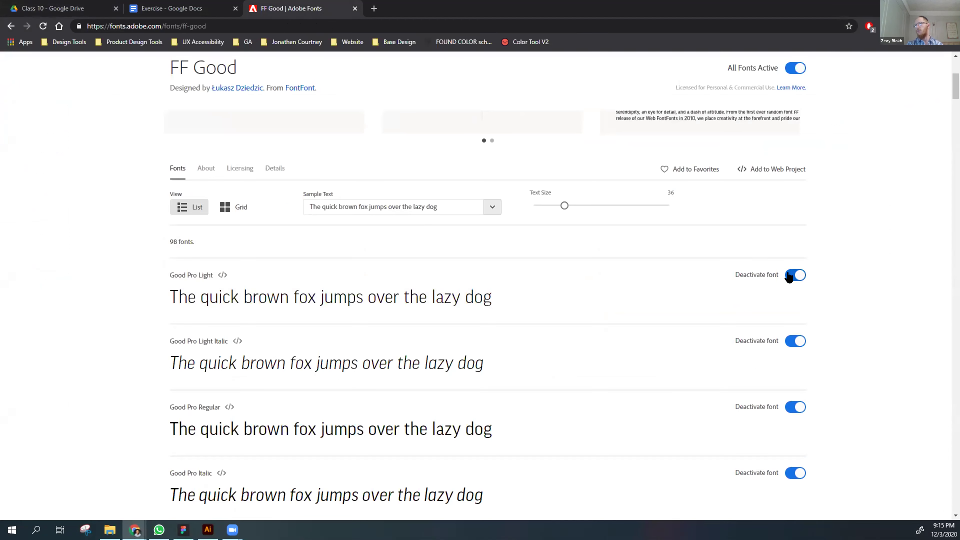
{"action": "scroll", "coordinate": [506, 303], "scroll_direction": "up", "scroll_amount": 3}
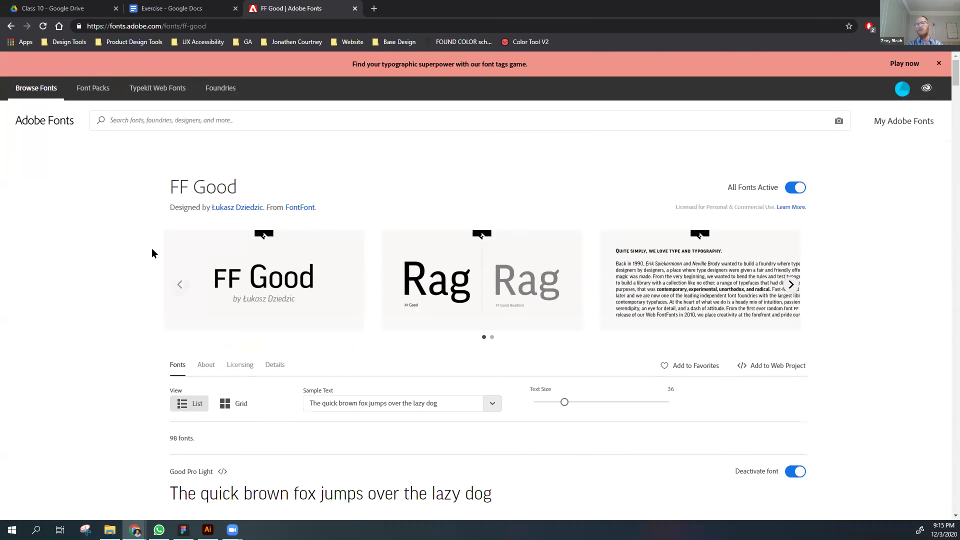
{"action": "scroll", "coordinate": [153, 255], "scroll_direction": "down", "scroll_amount": 3}
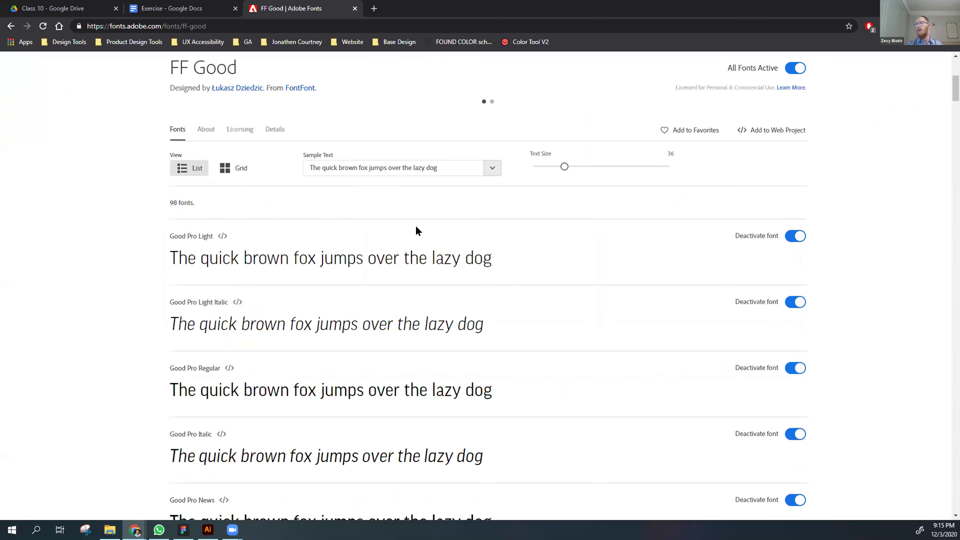
{"action": "scroll", "coordinate": [417, 230], "scroll_direction": "up", "scroll_amount": 3}
{"action": "left_click_drag", "start_coordinate": [188, 183], "coordinate": [255, 174]}
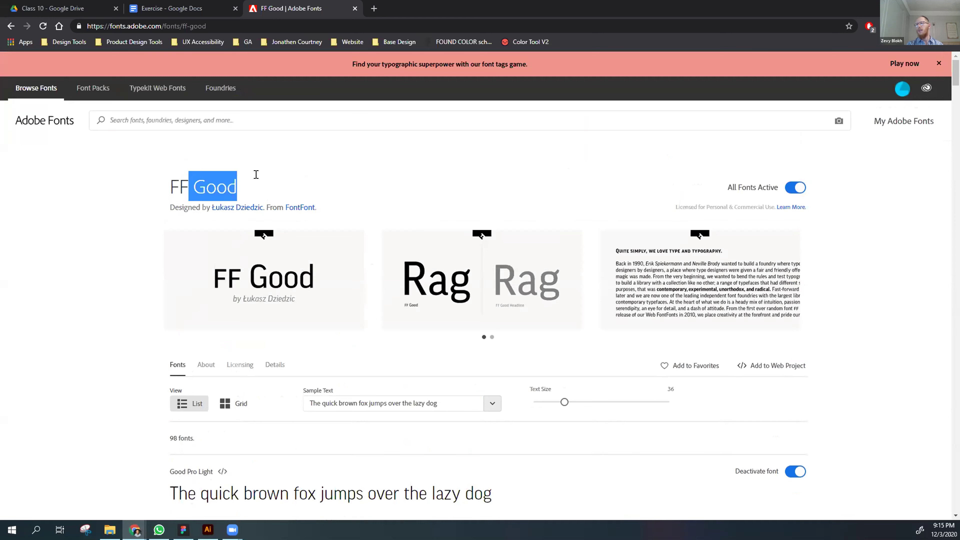
{"action": "left_click", "coordinate": [153, 182]}
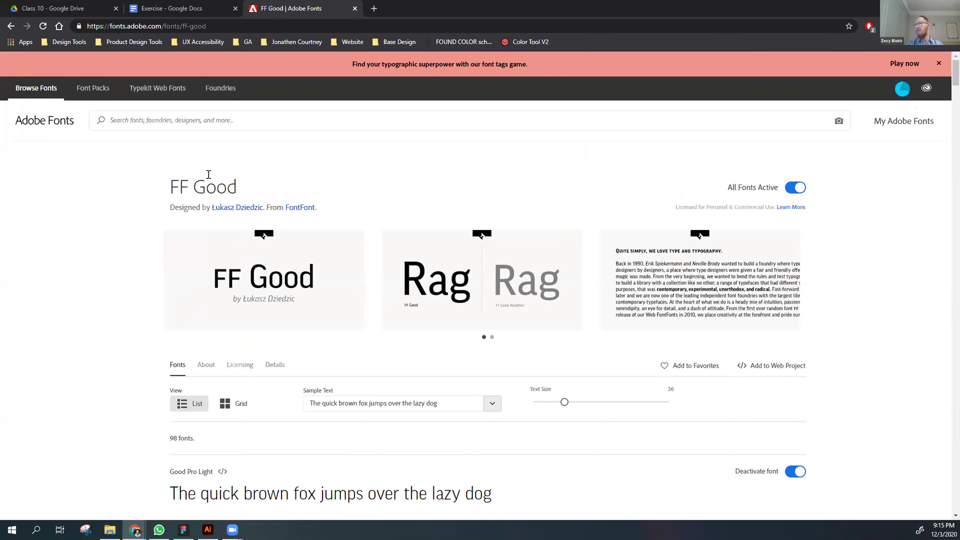
{"action": "triple_click", "coordinate": [214, 195]}
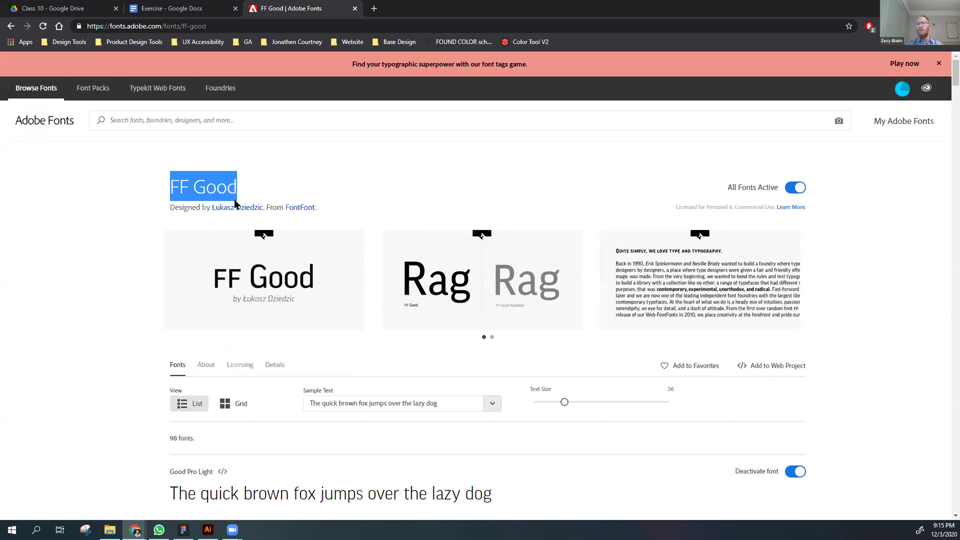
{"action": "left_click", "coordinate": [163, 189]}
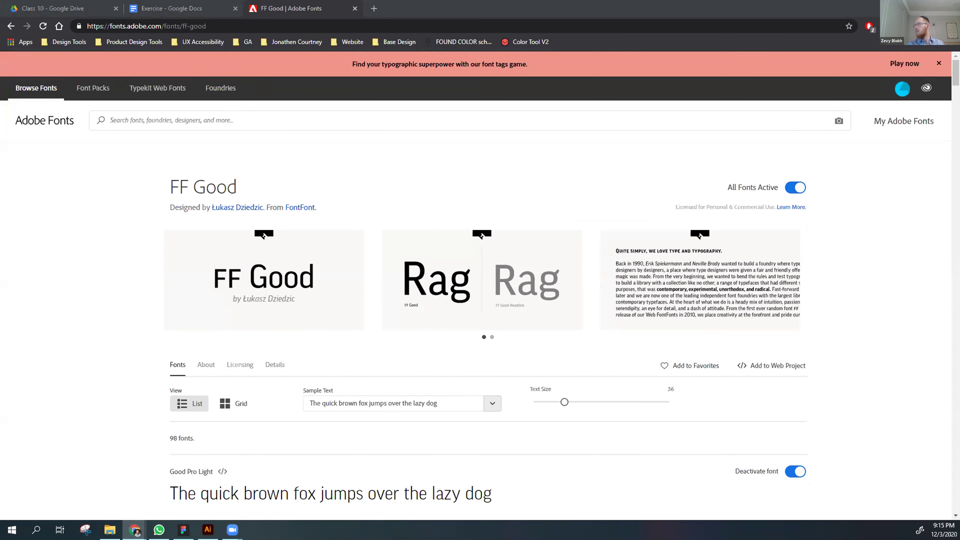
Dismiss the promotional banner and look through the full list of FF Good font styles.
{"action": "left_click", "coordinate": [937, 63]}
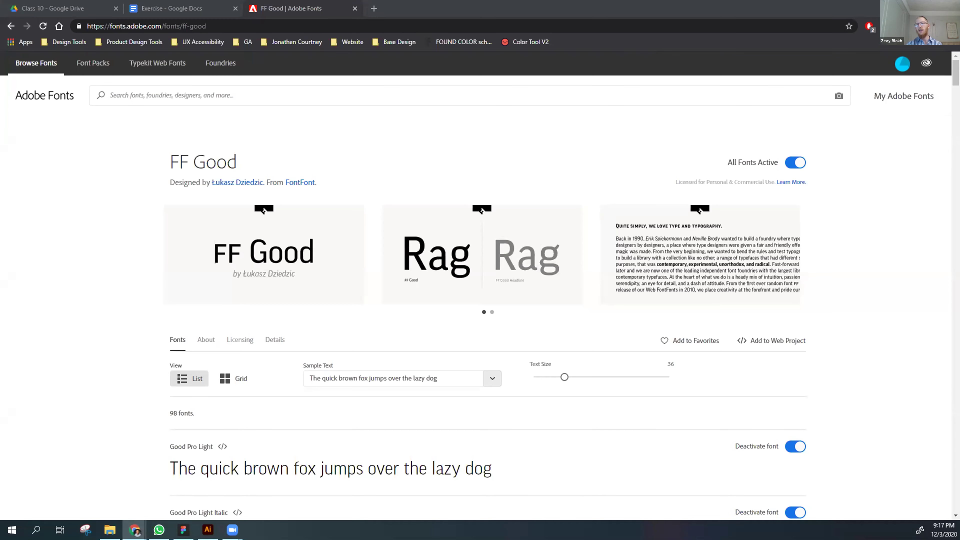
{"action": "scroll", "coordinate": [465, 150], "scroll_direction": "down", "scroll_amount": 10}
{"action": "scroll", "coordinate": [466, 151], "scroll_direction": "down", "scroll_amount": 20}
{"action": "scroll", "coordinate": [468, 150], "scroll_direction": "down", "scroll_amount": 20}
{"action": "scroll", "coordinate": [467, 150], "scroll_direction": "up", "scroll_amount": 20}
{"action": "scroll", "coordinate": [595, 157], "scroll_direction": "up", "scroll_amount": 1}
Deactivate all FF Good fonts and highlight the family name on its page.
{"action": "left_click", "coordinate": [789, 165]}
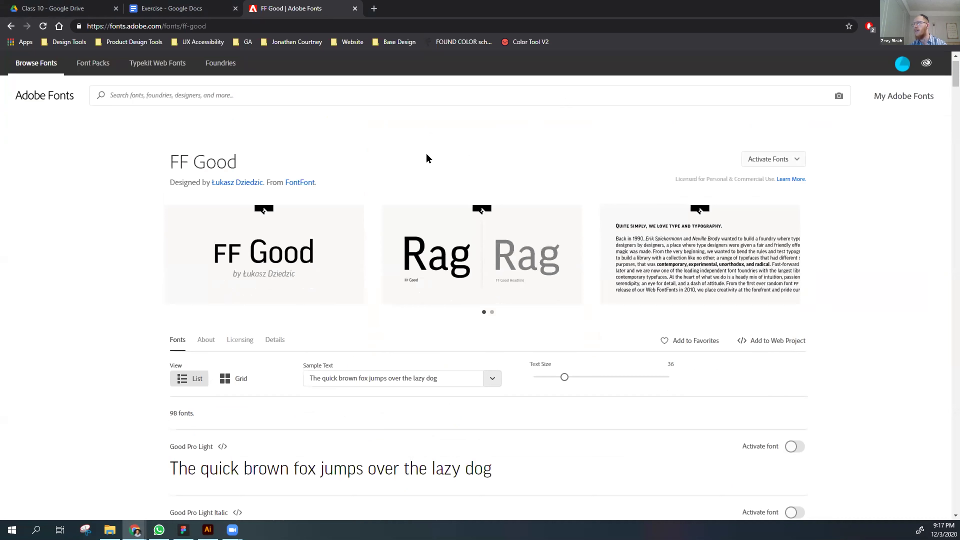
{"action": "left_click_drag", "start_coordinate": [178, 151], "coordinate": [237, 151]}
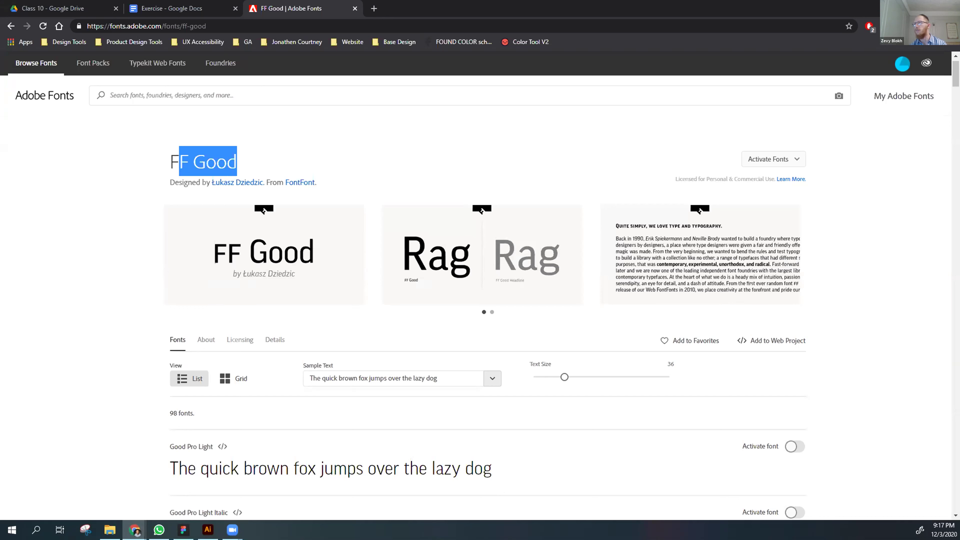
{"action": "left_click", "coordinate": [243, 165]}
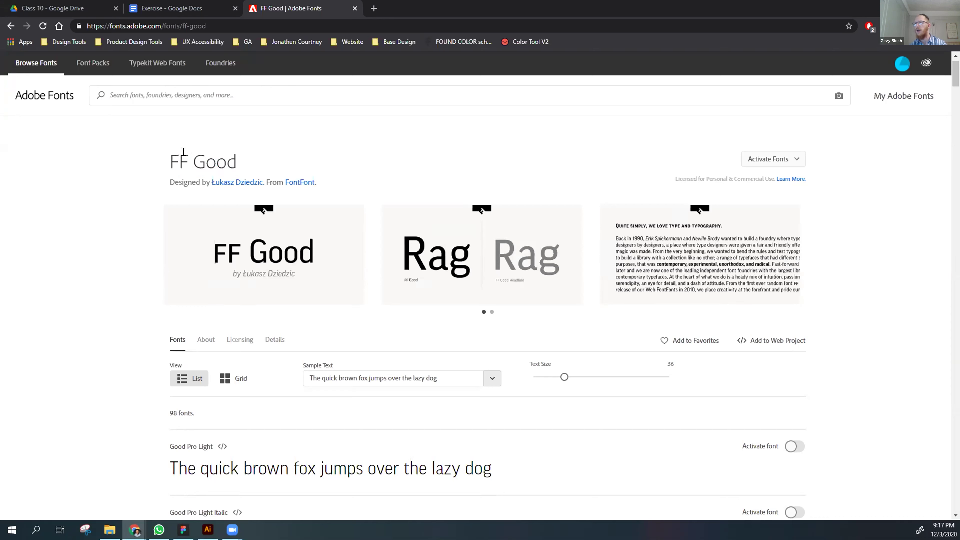
{"action": "triple_click", "coordinate": [245, 157]}
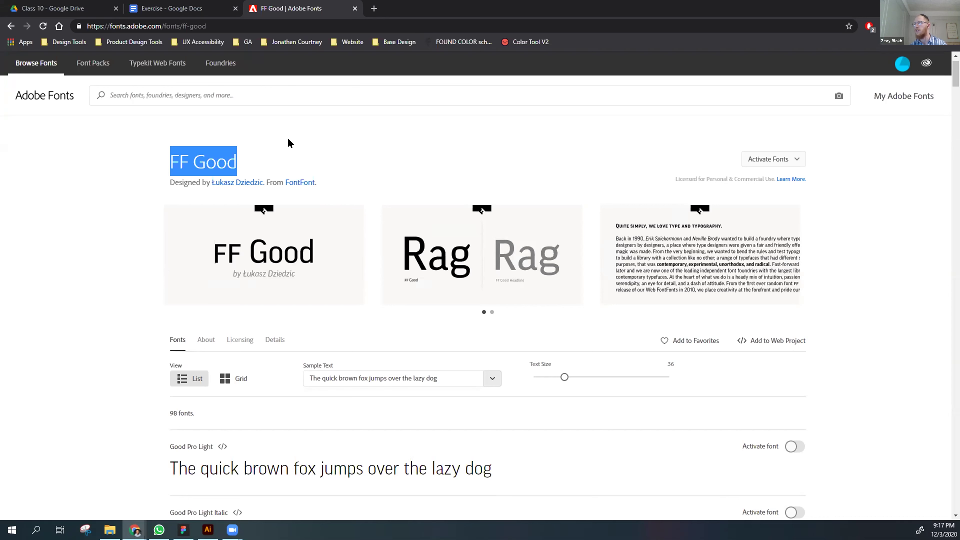
{"action": "left_click", "coordinate": [378, 143]}
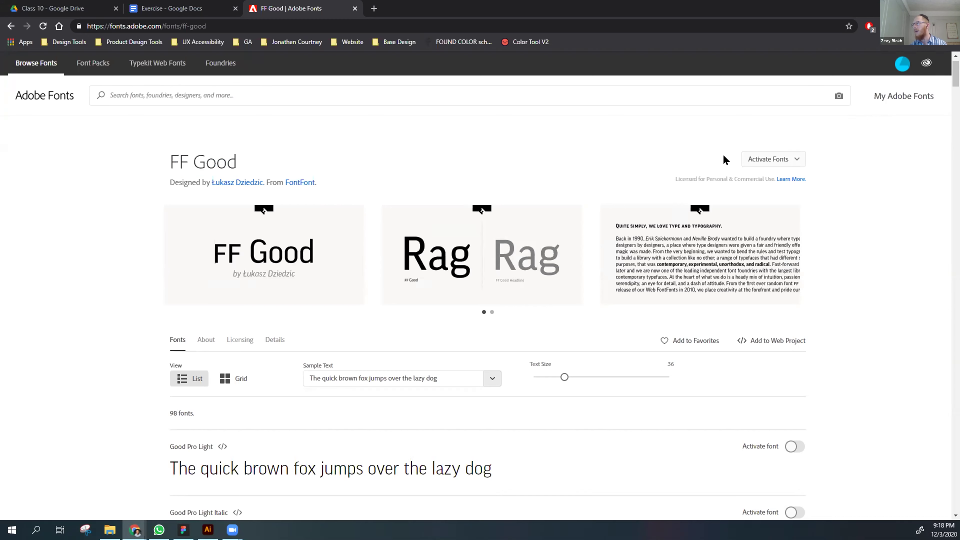
Activate the FF Good Pro, Pro Compressed, Pro Extra Condensed, Pro Condensed, Pro Narrow and Pro Wide font groups.
{"action": "left_click", "coordinate": [783, 159]}
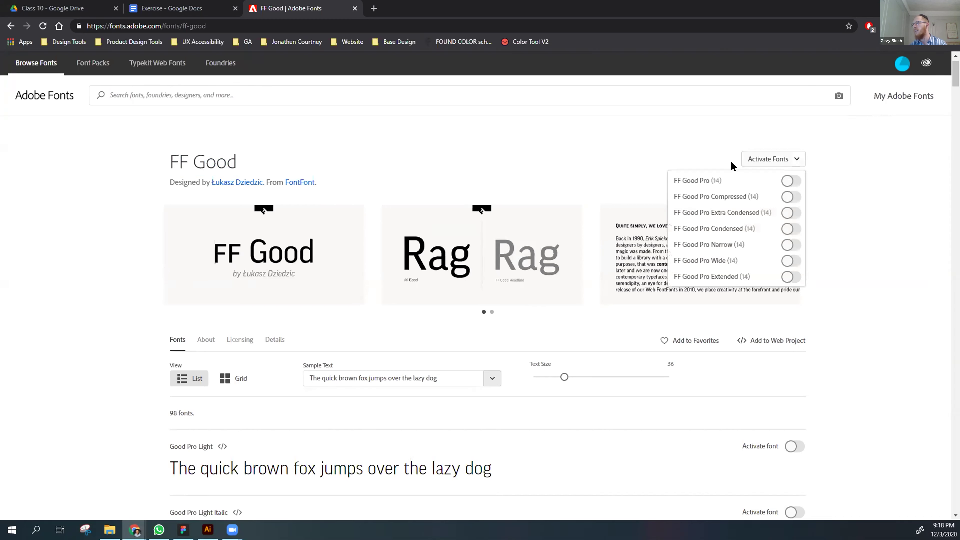
{"action": "left_click", "coordinate": [697, 150]}
{"action": "left_click", "coordinate": [748, 158]}
{"action": "left_click", "coordinate": [782, 182]}
{"action": "left_click", "coordinate": [784, 197]}
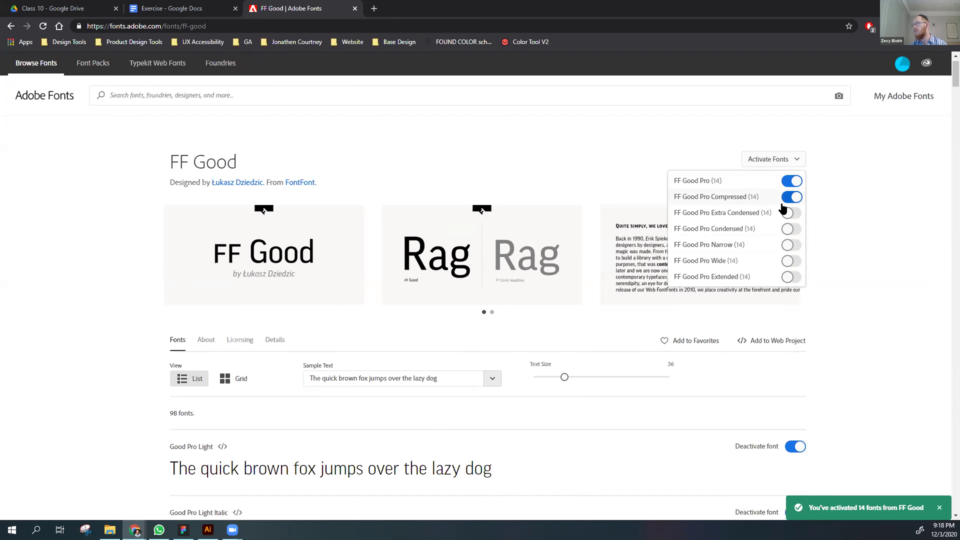
{"action": "left_click", "coordinate": [784, 212]}
{"action": "left_click", "coordinate": [784, 230]}
{"action": "left_click", "coordinate": [781, 246]}
{"action": "left_click", "coordinate": [784, 261]}
Activate the remaining FF Good Pro Extended font group and look over the family's font list.
{"action": "right_click", "coordinate": [785, 269]}
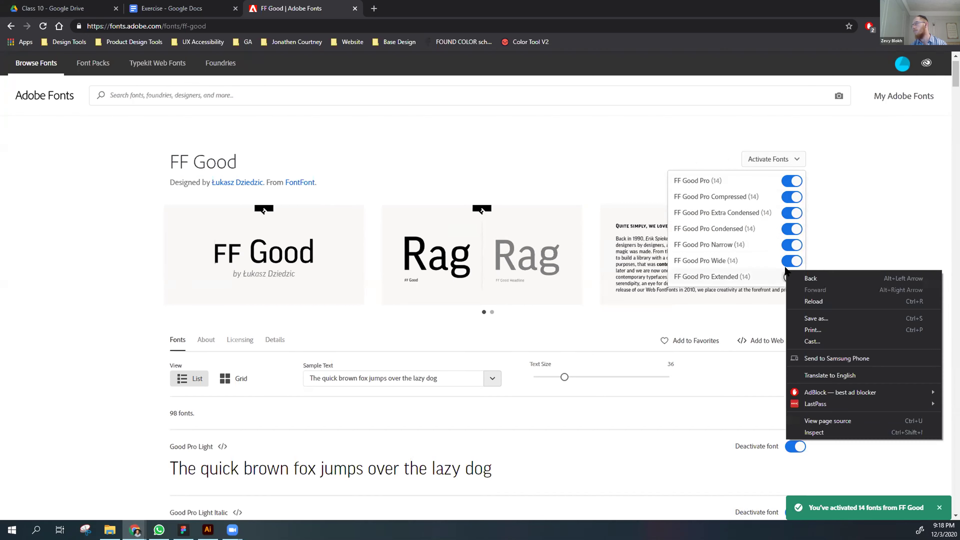
{"action": "right_click", "coordinate": [776, 275]}
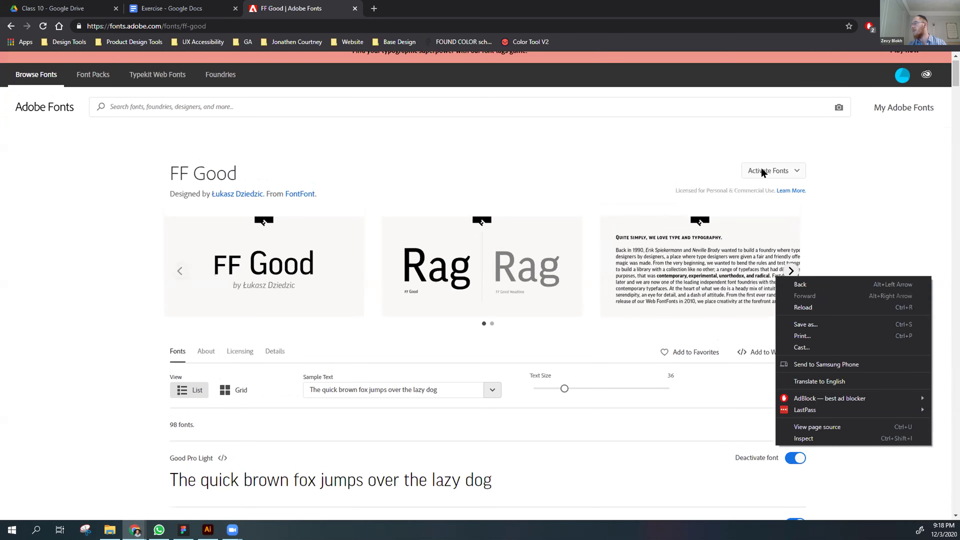
{"action": "left_click", "coordinate": [761, 169]}
{"action": "left_click", "coordinate": [791, 288]}
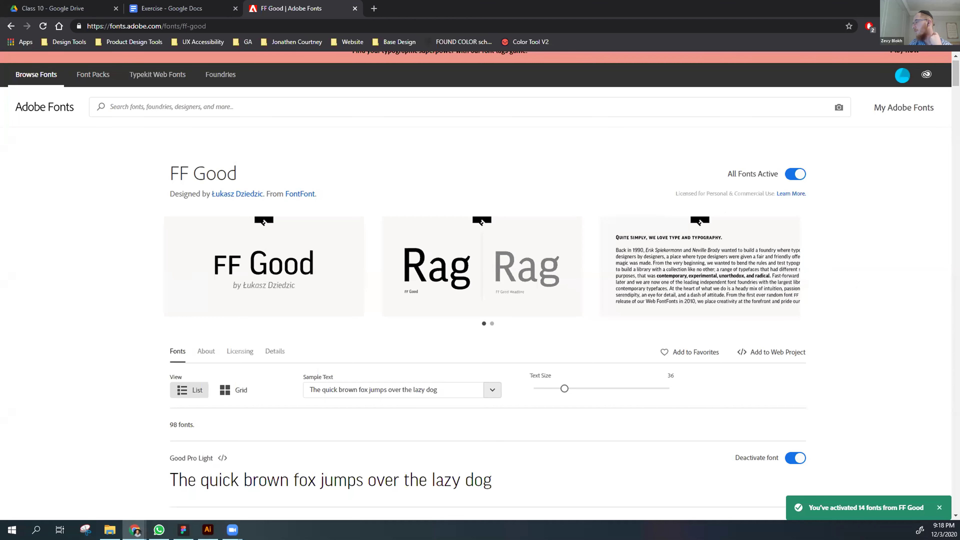
{"action": "scroll", "coordinate": [851, 374], "scroll_direction": "down", "scroll_amount": 20}
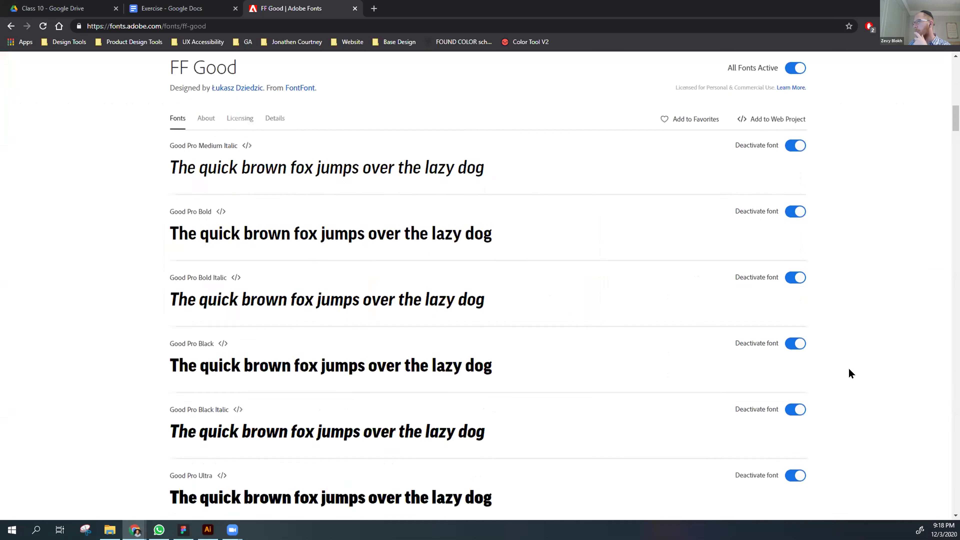
{"action": "scroll", "coordinate": [851, 373], "scroll_direction": "up", "scroll_amount": 20}
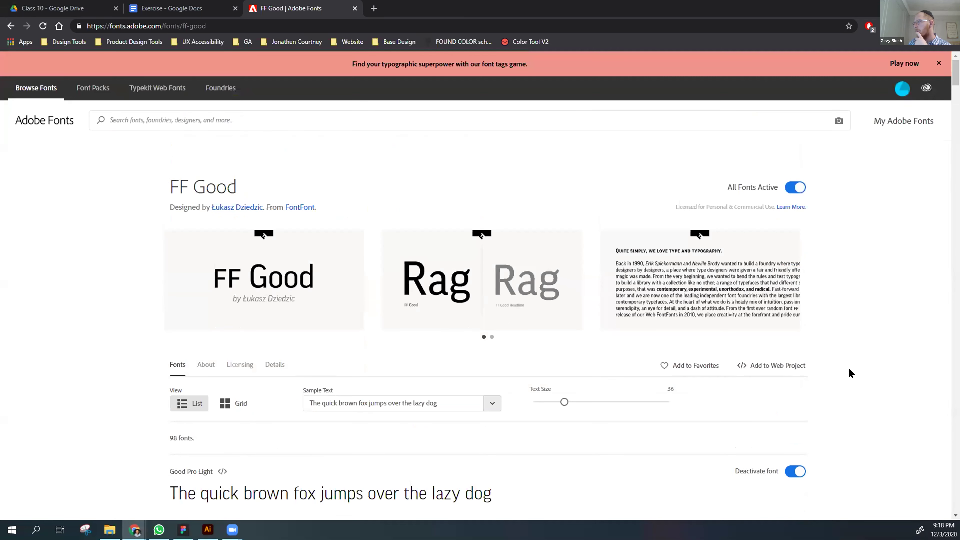
{"action": "scroll", "coordinate": [850, 374], "scroll_direction": "down", "scroll_amount": 2}
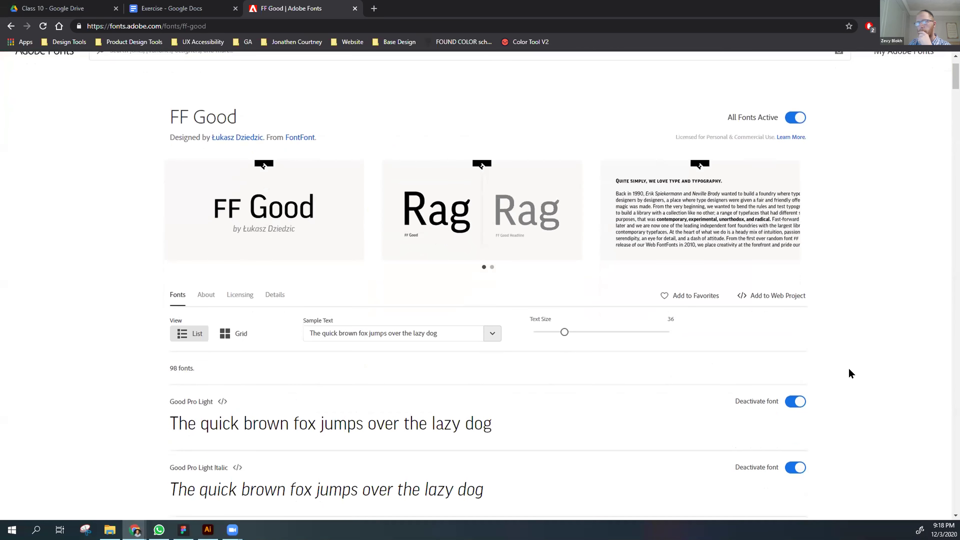
{"action": "scroll", "coordinate": [851, 374], "scroll_direction": "down", "scroll_amount": 5}
{"action": "scroll", "coordinate": [851, 373], "scroll_direction": "up", "scroll_amount": 6}
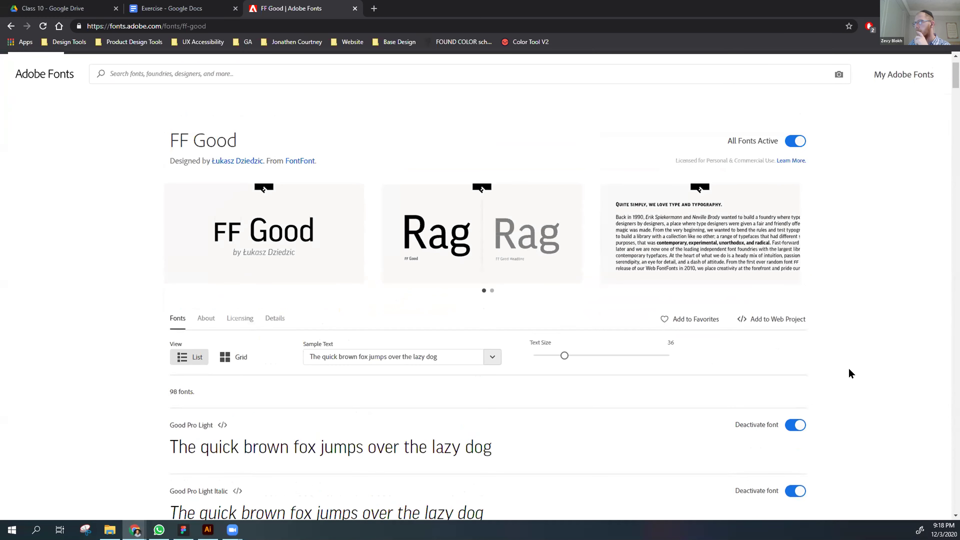
{"action": "scroll", "coordinate": [851, 373], "scroll_direction": "up", "scroll_amount": 2}
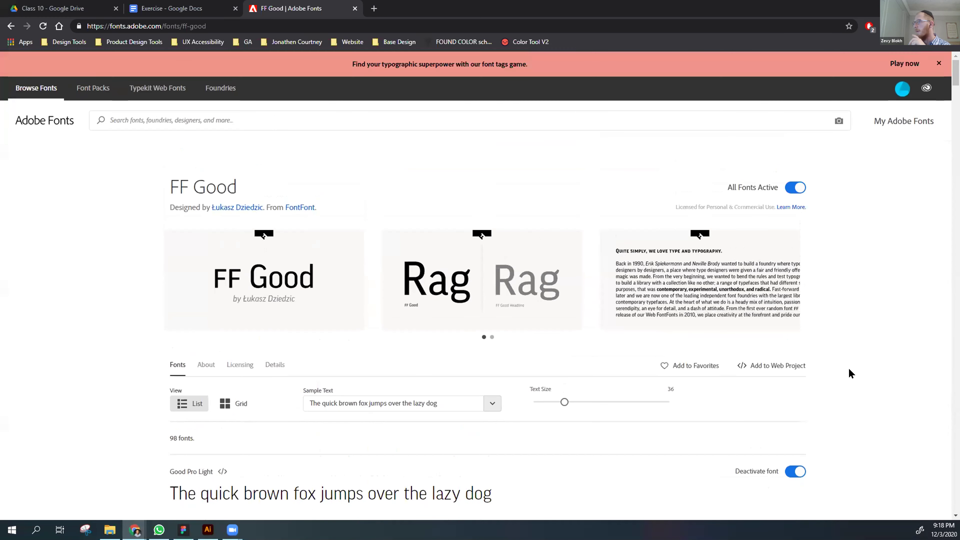
Switch to Illustrator and move the quote text block lower, away from the poster's upper edge.
{"action": "left_click", "coordinate": [208, 530]}
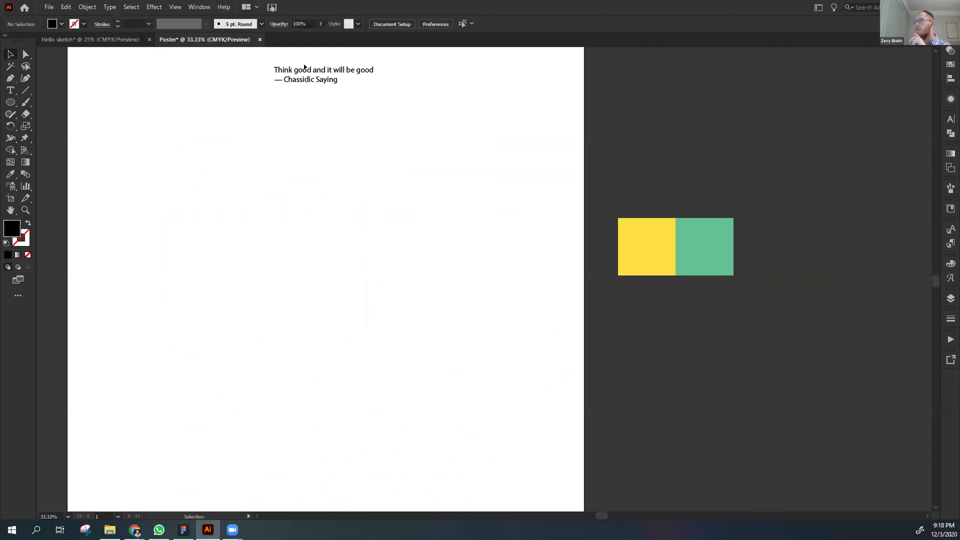
{"action": "left_click_drag", "start_coordinate": [299, 69], "coordinate": [293, 141]}
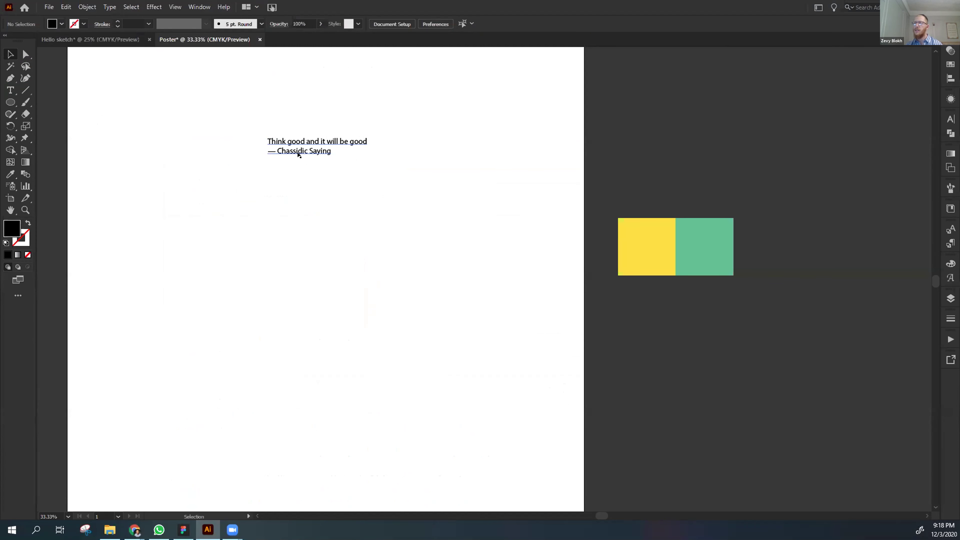
{"action": "left_click", "coordinate": [292, 148]}
{"action": "double_click", "coordinate": [285, 141]}
{"action": "left_click", "coordinate": [284, 140]}
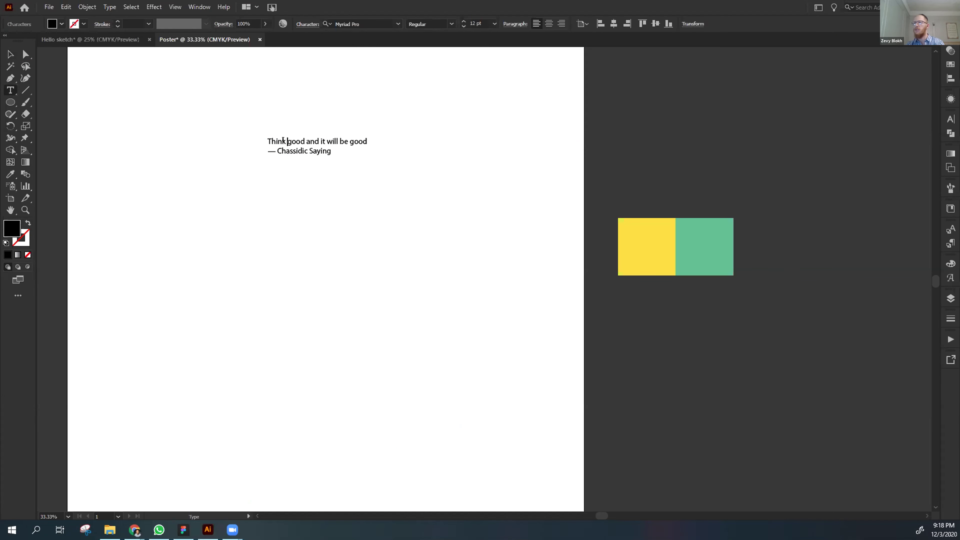
{"action": "key", "text": "Escape"}
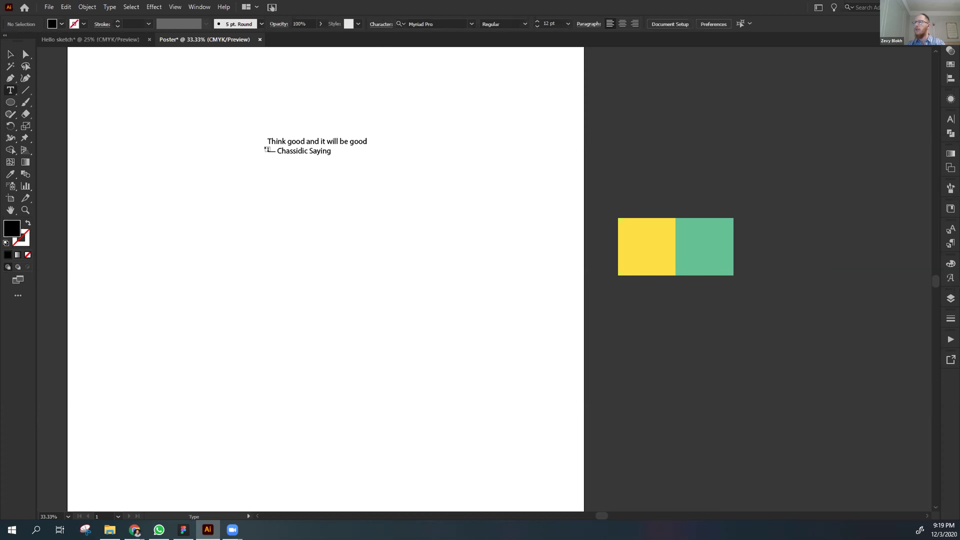
{"action": "key", "text": "v"}
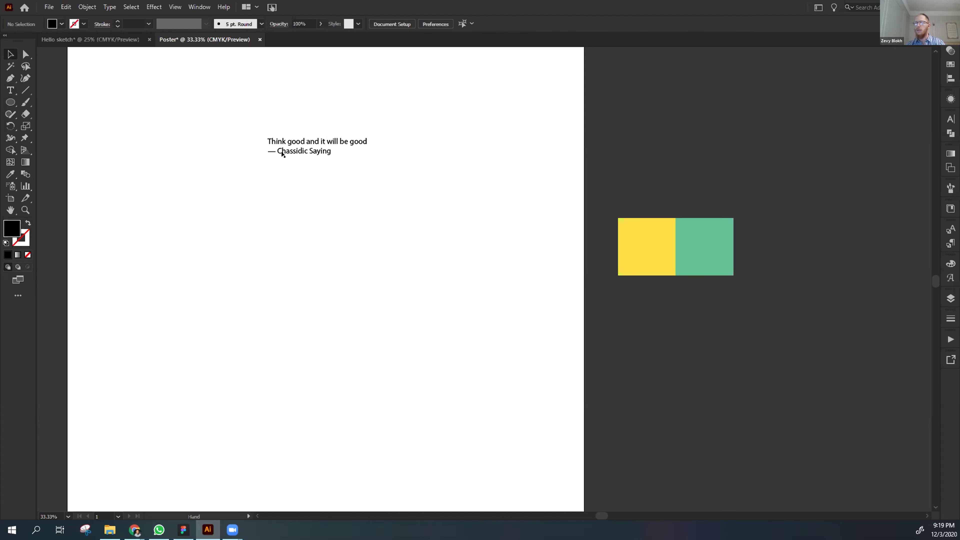
Break the quote after "Think" so that "good and it will be good" starts on a new line.
{"action": "left_click_drag", "start_coordinate": [282, 153], "coordinate": [380, 236]}
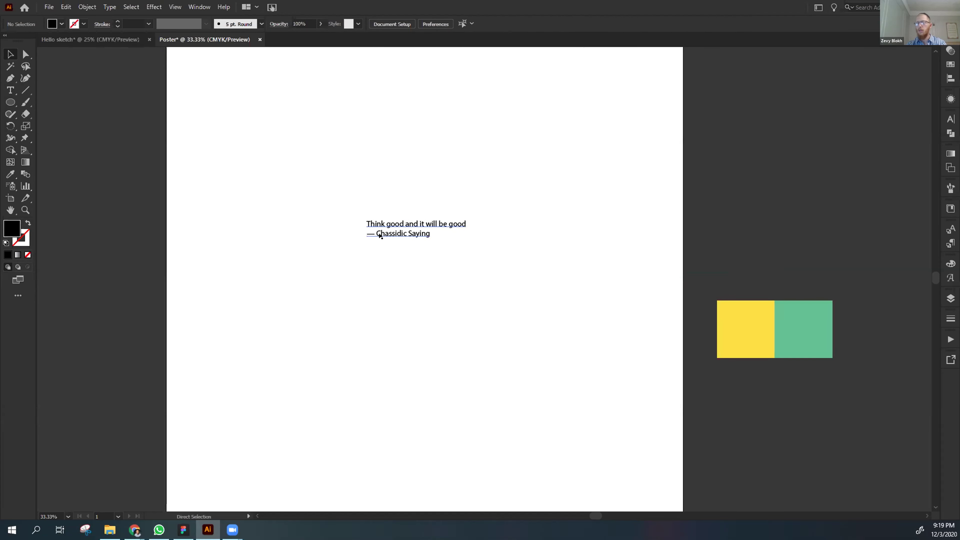
{"action": "key", "text": "ctrl+1"}
{"action": "left_click", "coordinate": [318, 261]}
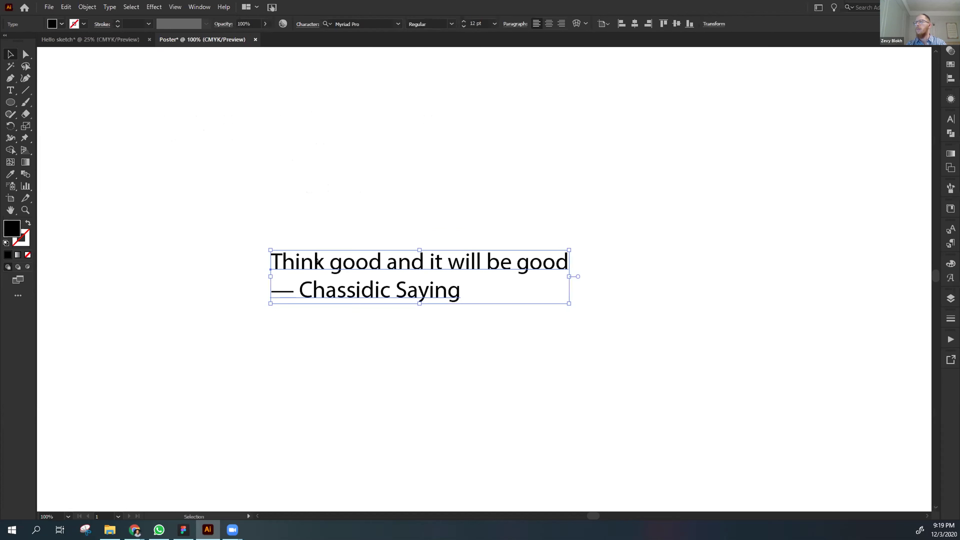
{"action": "triple_click", "coordinate": [339, 268]}
{"action": "left_click", "coordinate": [339, 264]}
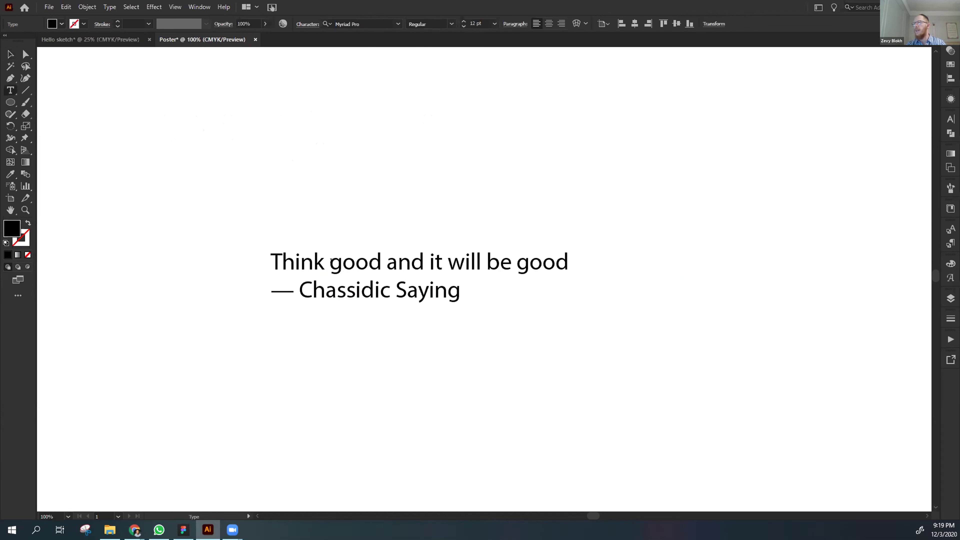
{"action": "double_click", "coordinate": [353, 263]}
{"action": "left_click", "coordinate": [329, 263]}
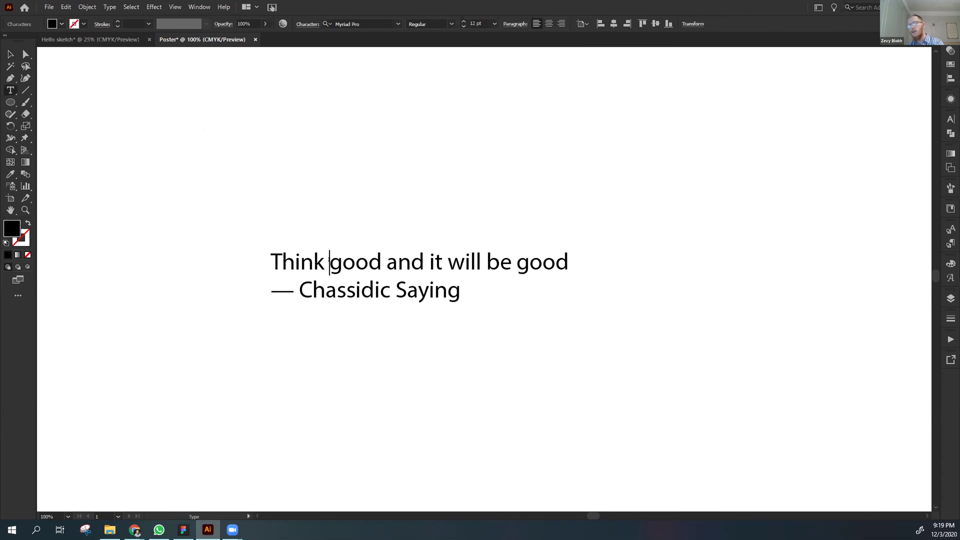
{"action": "key", "text": "BackSpace"}
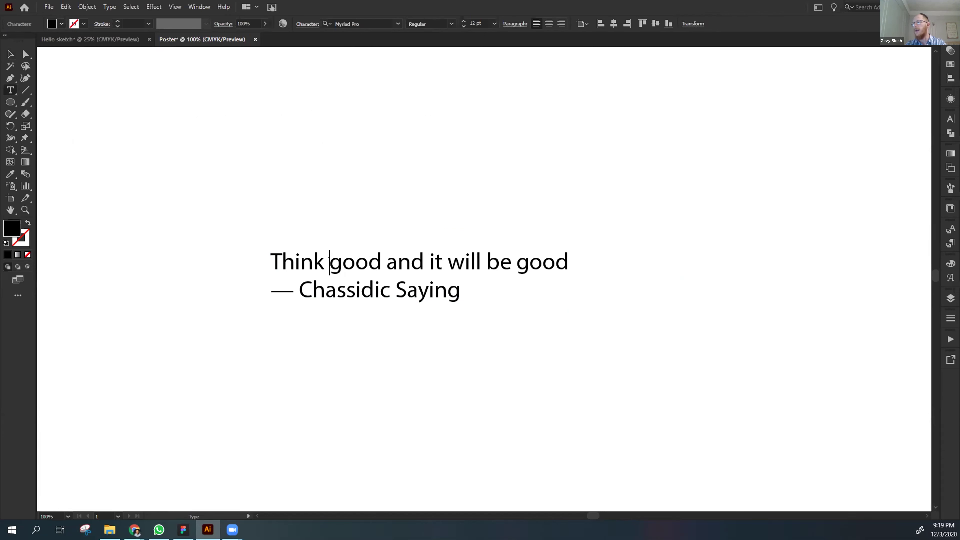
{"action": "key", "text": "BackSpace"}
{"action": "key", "text": "Return"}
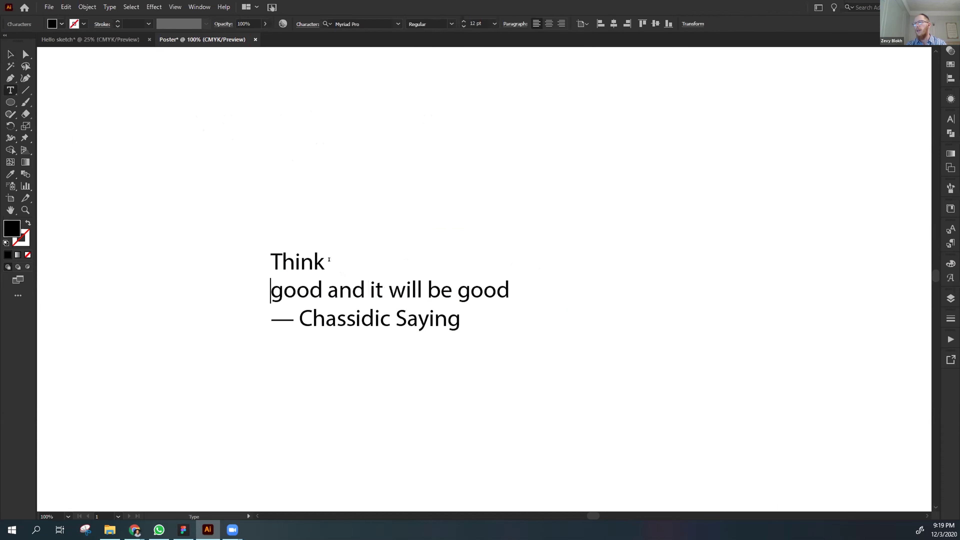
Add line breaks after the first "good" and after "will", splitting the rest of the quote into three lines.
{"action": "left_click", "coordinate": [332, 268]}
{"action": "key", "text": "shift+Left"}
{"action": "key", "text": "shift+Left"}
{"action": "key", "text": "shift+Left"}
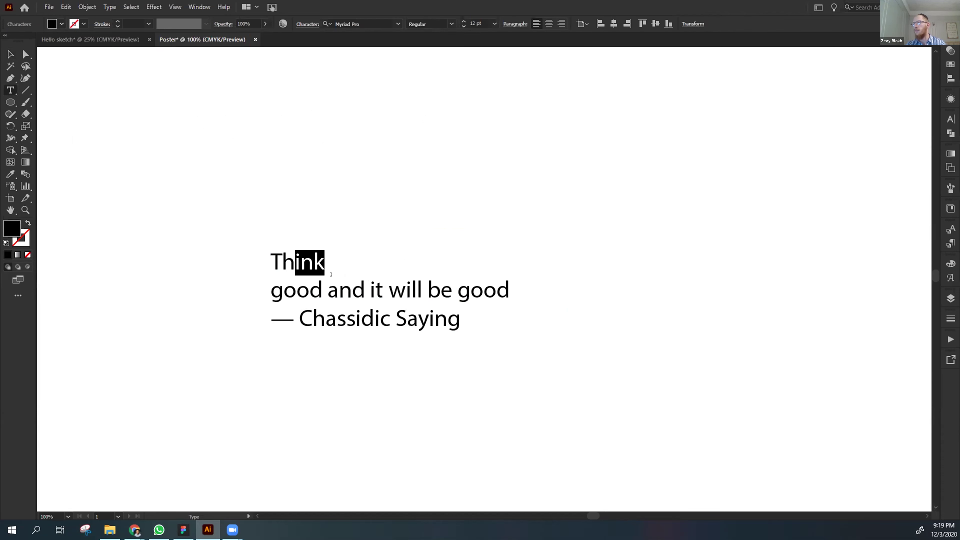
{"action": "left_click", "coordinate": [325, 291]}
{"action": "key", "text": "Return"}
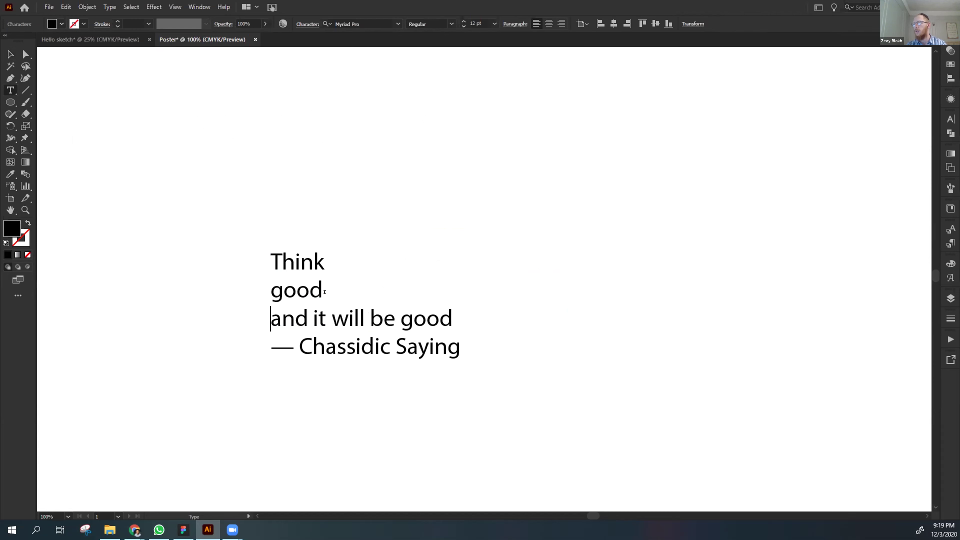
{"action": "left_click", "coordinate": [364, 318]}
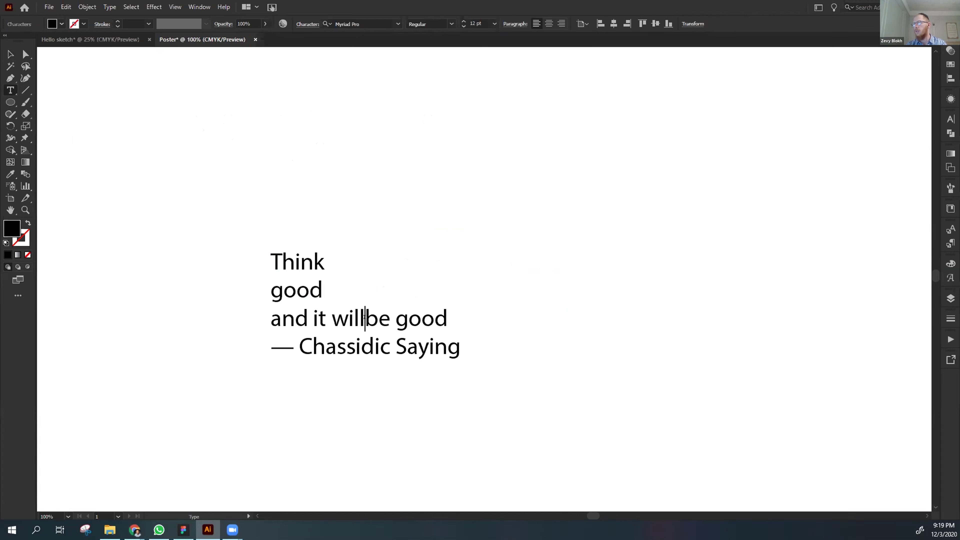
{"action": "key", "text": "Return"}
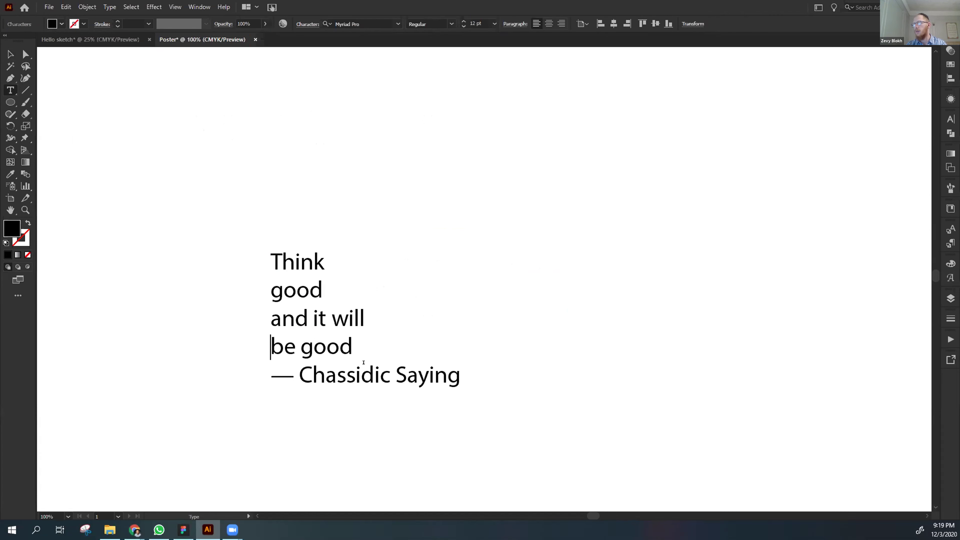
Finish editing the text, move the whole quote block slightly up and to the left, and deselect it.
{"action": "key", "text": "Escape"}
{"action": "left_click_drag", "start_coordinate": [333, 348], "coordinate": [329, 301]}
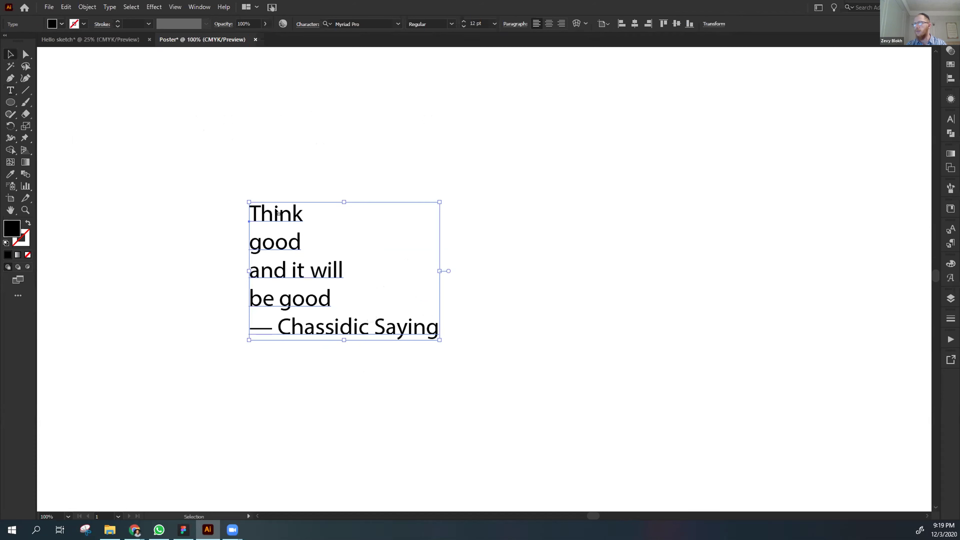
{"action": "left_click", "coordinate": [194, 229]}
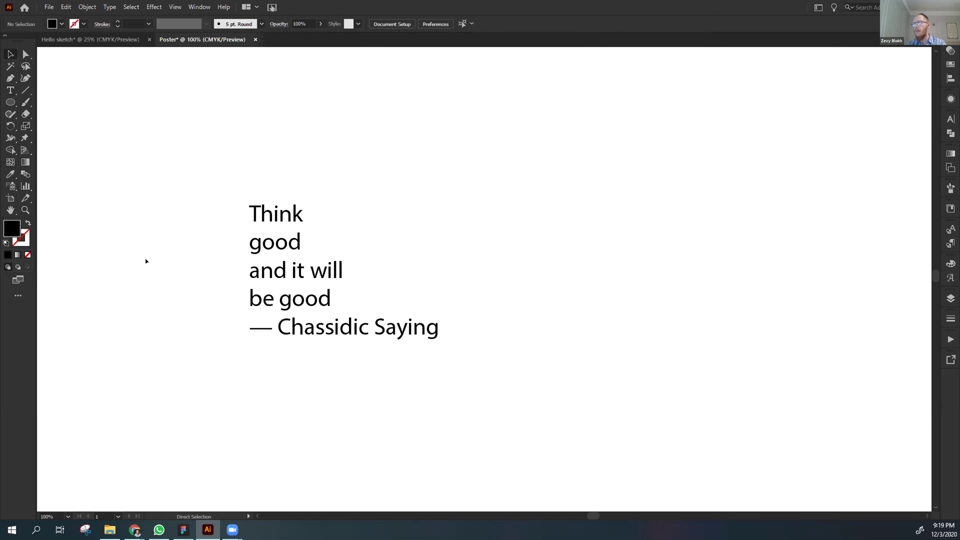
Select the quote text block and show the Character settings for it.
{"action": "key", "text": "ctrl+0"}
{"action": "key", "text": "ctrl+minus"}
{"action": "key", "text": "ctrl+plus"}
{"action": "key", "text": "ctrl+plus"}
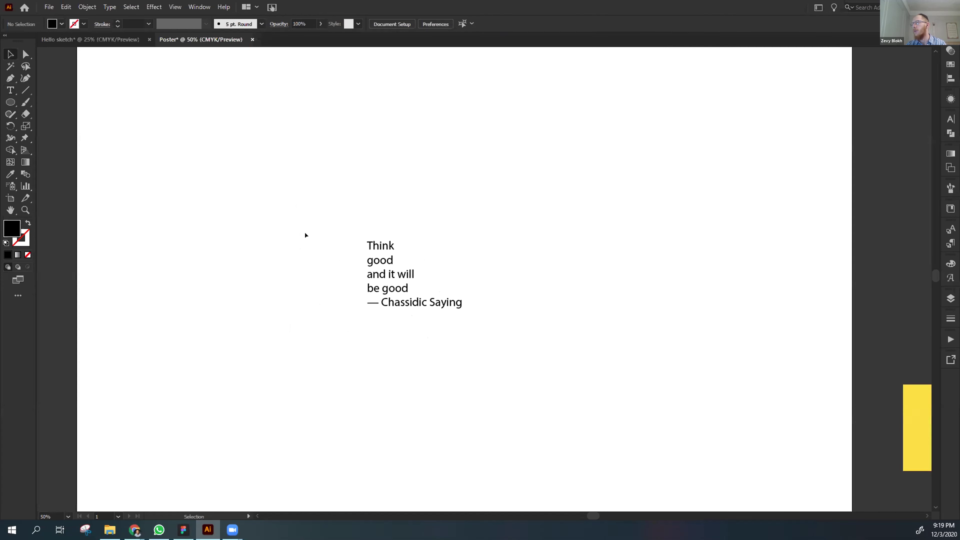
{"action": "left_click", "coordinate": [377, 291]}
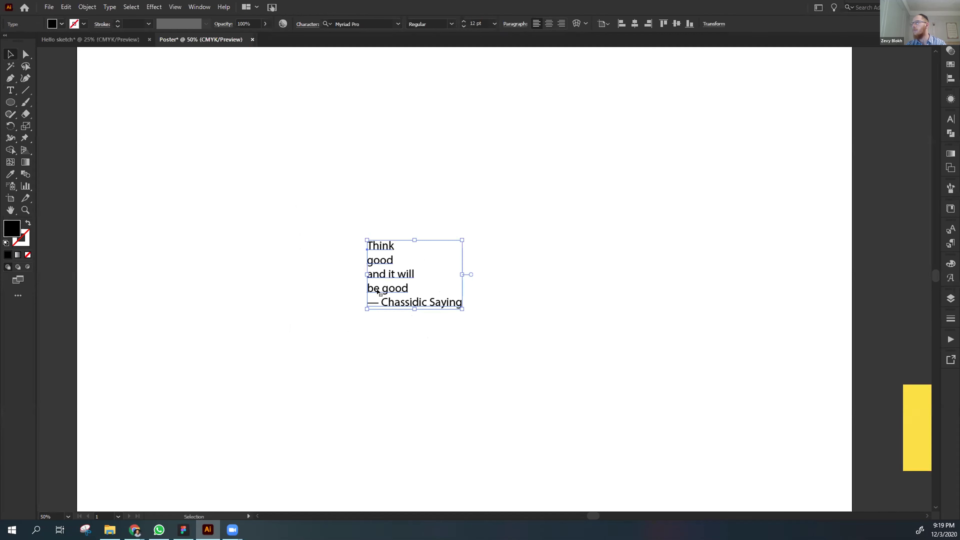
{"action": "left_click", "coordinate": [216, 5]}
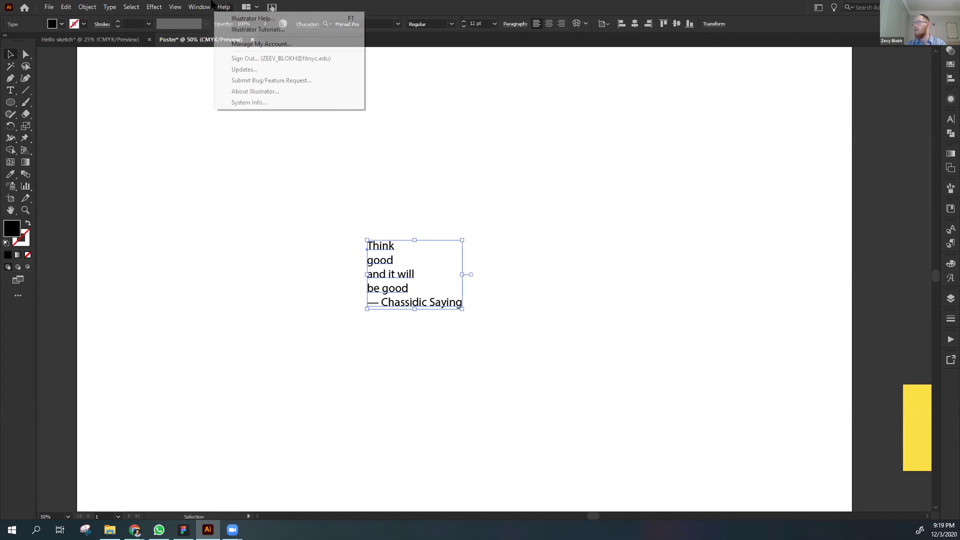
{"action": "left_click", "coordinate": [203, 6]}
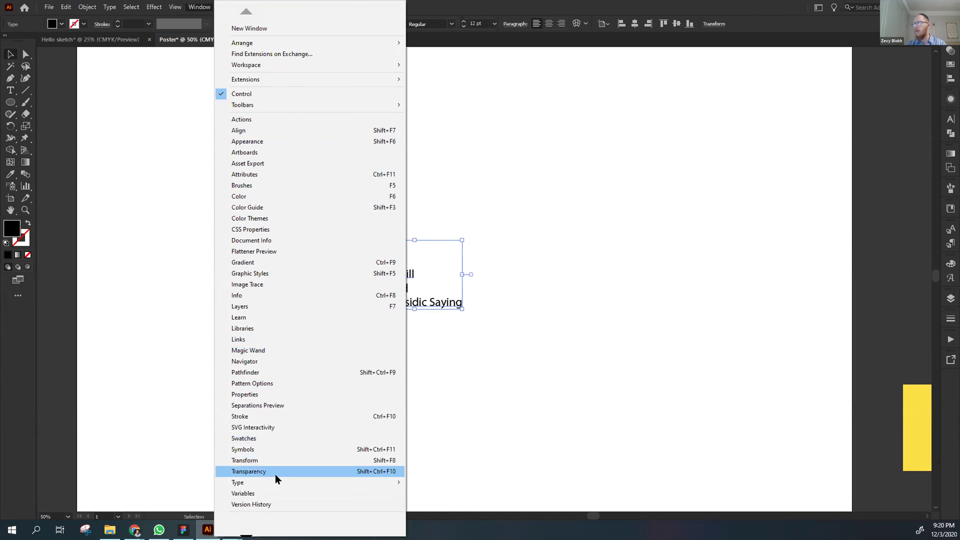
{"action": "mouse_move", "coordinate": [276, 481]}
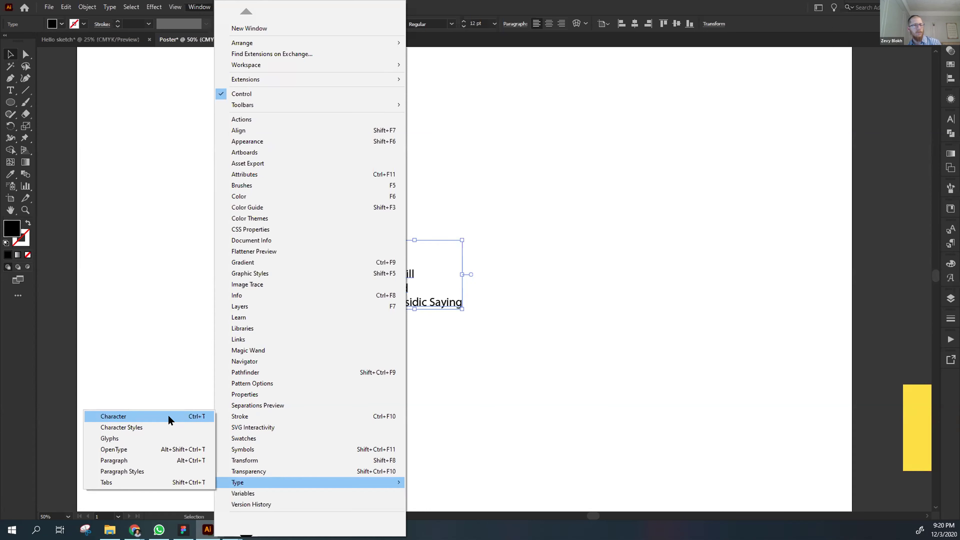
{"action": "left_click", "coordinate": [168, 417]}
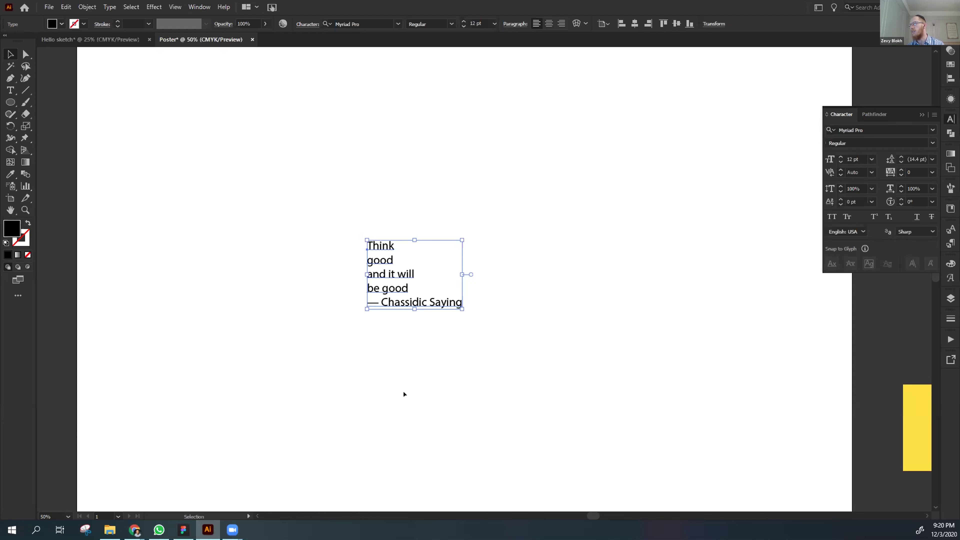
{"action": "left_click", "coordinate": [371, 372]}
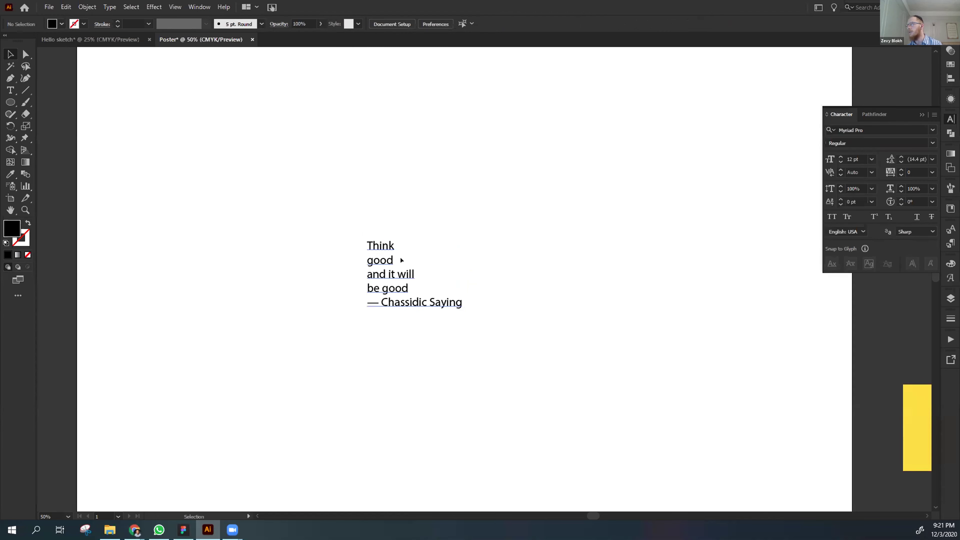
{"action": "left_click", "coordinate": [393, 276]}
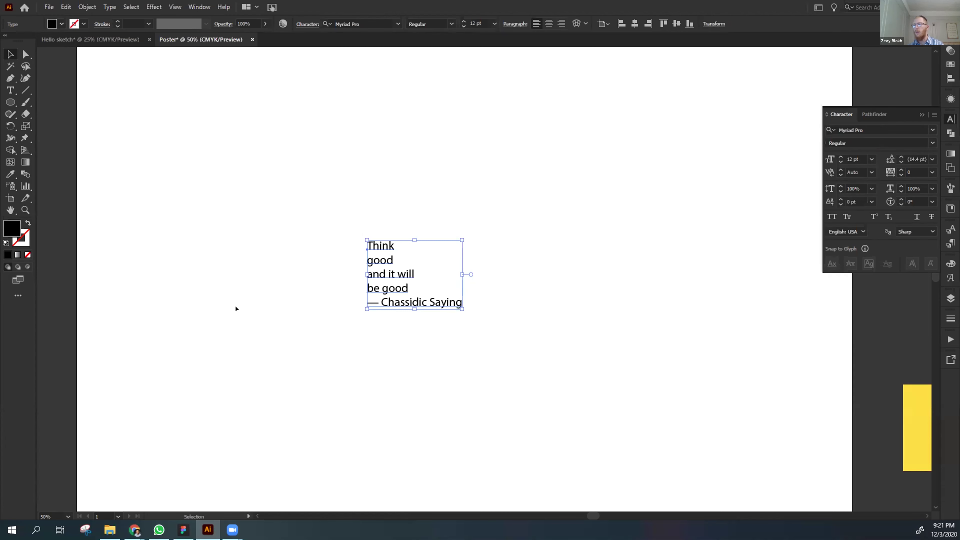
{"action": "left_click", "coordinate": [500, 273]}
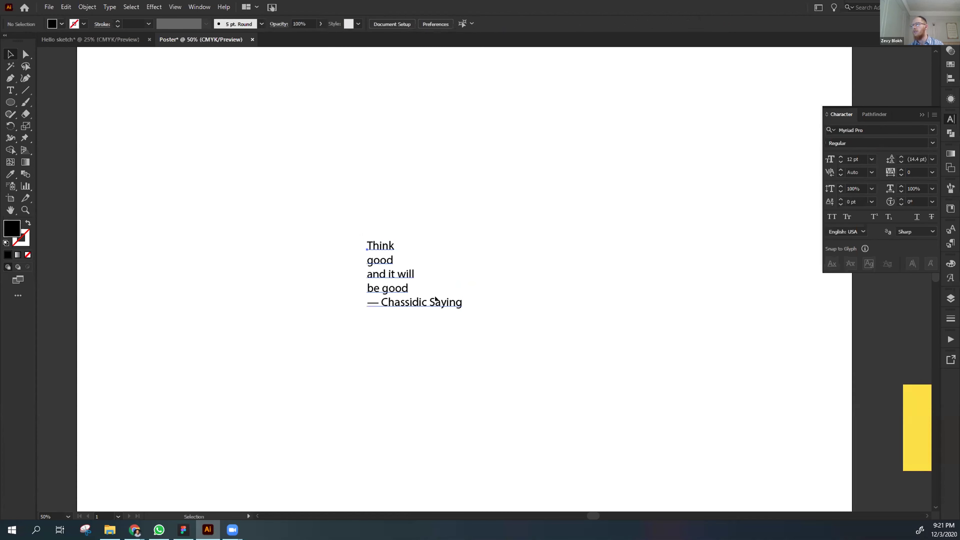
{"action": "left_click", "coordinate": [374, 299]}
{"action": "left_click", "coordinate": [308, 283]}
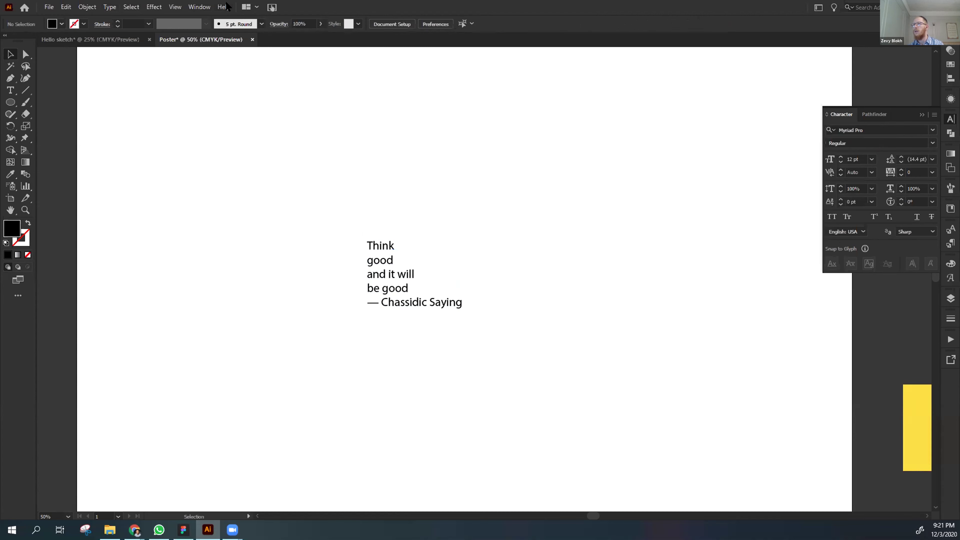
{"action": "left_click", "coordinate": [198, 6]}
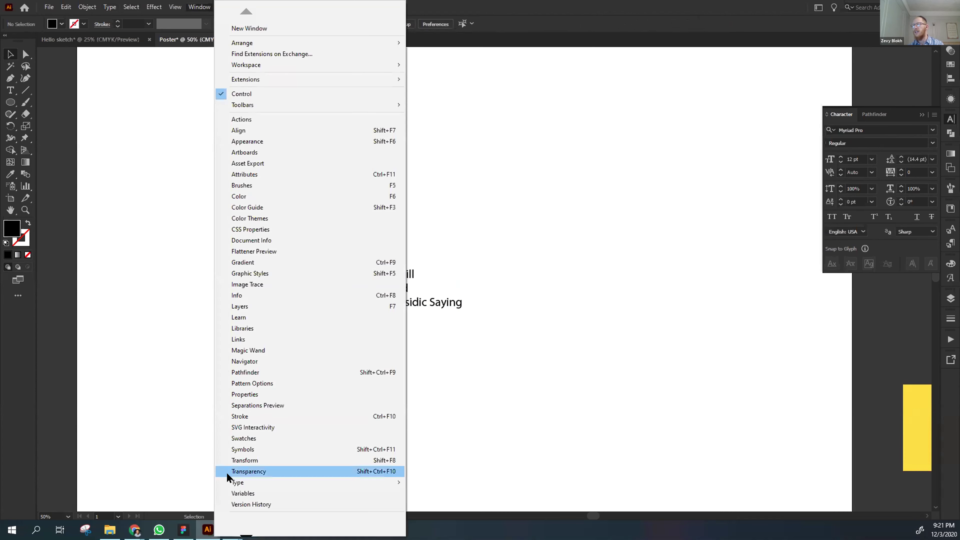
{"action": "mouse_move", "coordinate": [226, 482]}
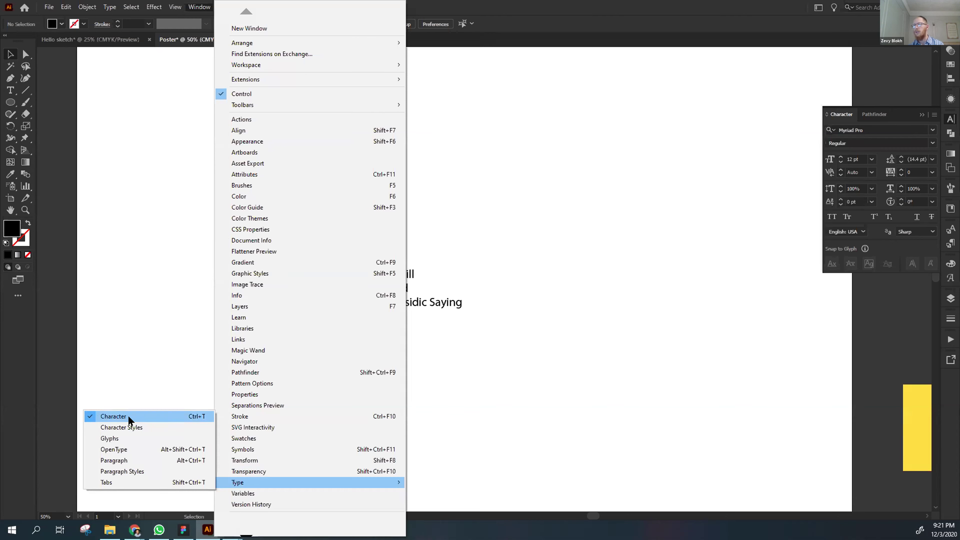
{"action": "left_click", "coordinate": [194, 338]}
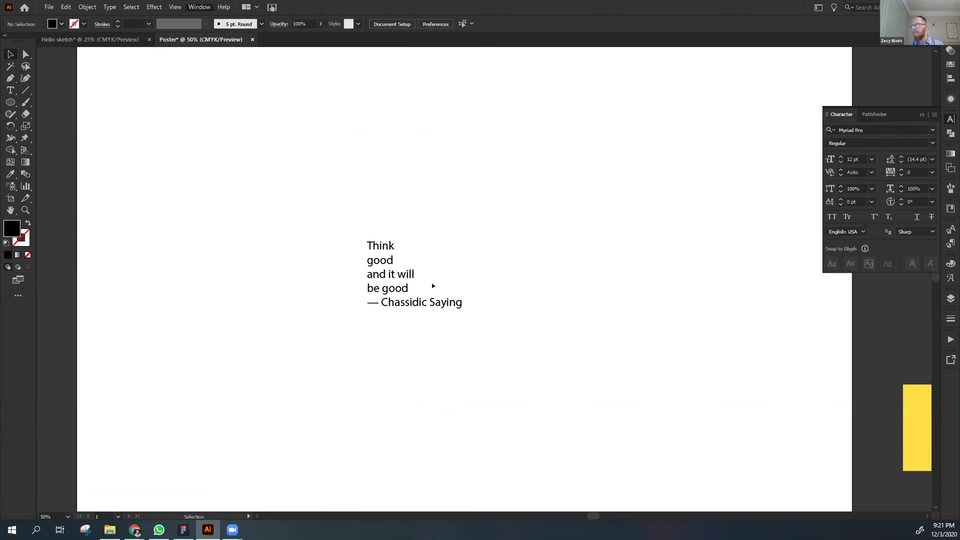
Select the quote text block and float the Character panel on the artboard right beside it.
{"action": "left_click", "coordinate": [403, 286]}
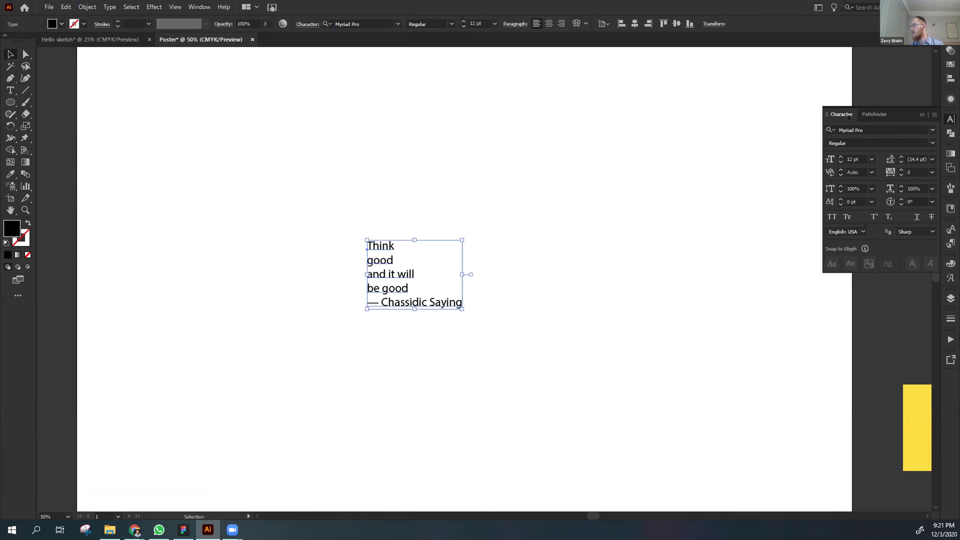
{"action": "left_click_drag", "start_coordinate": [841, 115], "coordinate": [484, 226]}
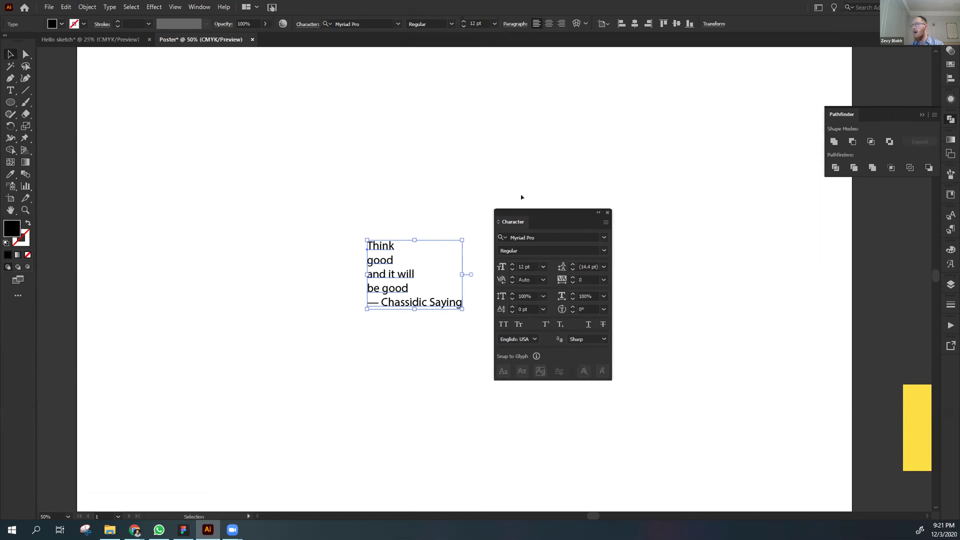
Search the fonts for "good" and set the selected quote text to Good Pro Comp Light.
{"action": "left_click", "coordinate": [570, 228]}
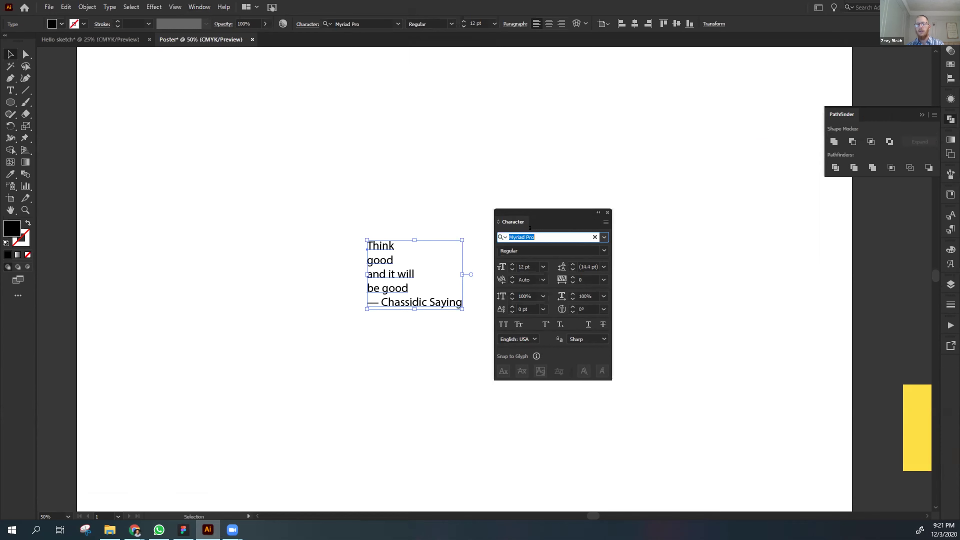
{"action": "type", "text": "go"}
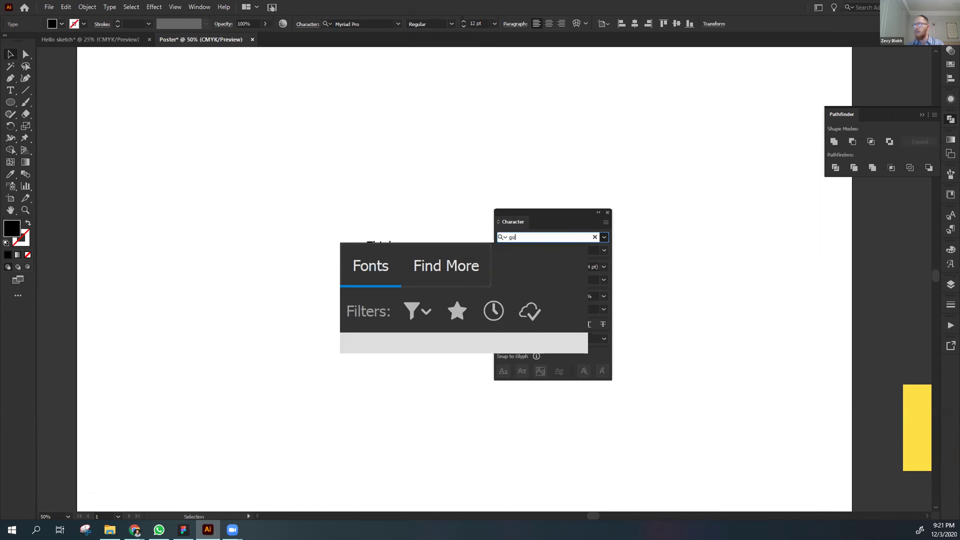
{"action": "type", "text": "od"}
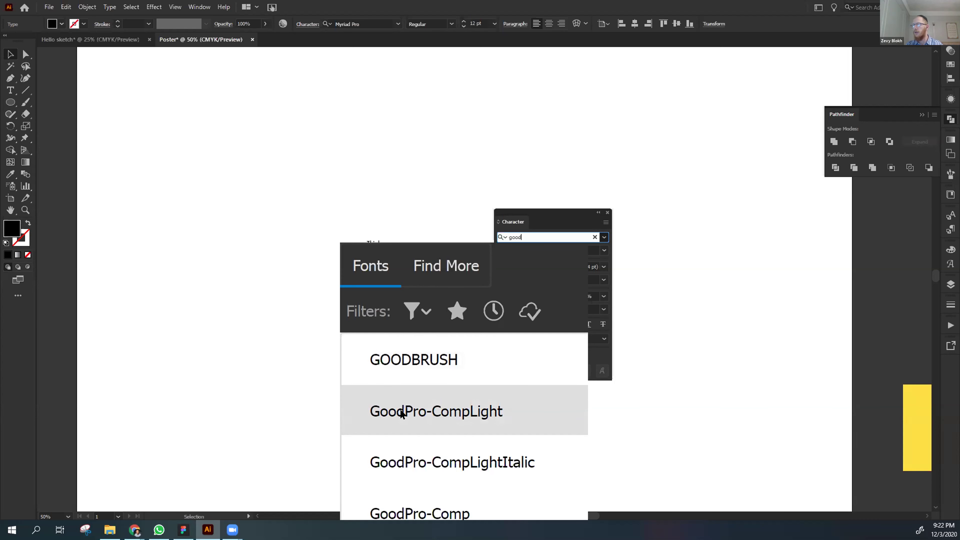
{"action": "left_click", "coordinate": [450, 419]}
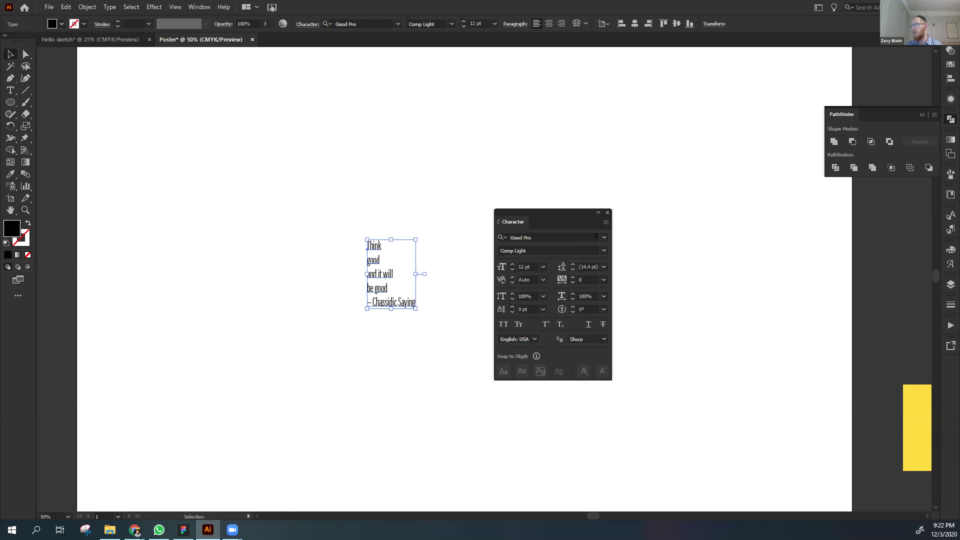
{"action": "left_click", "coordinate": [532, 237]}
{"action": "left_click", "coordinate": [540, 235]}
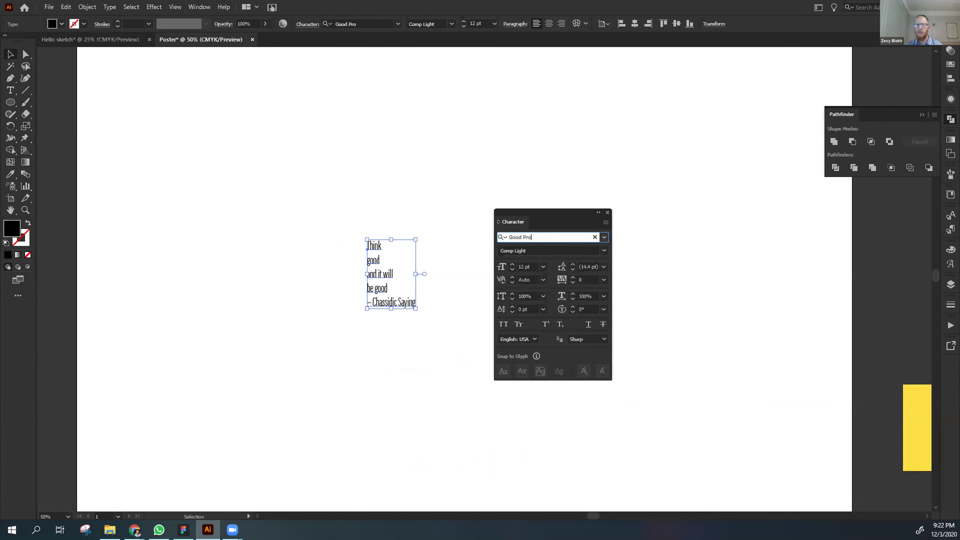
{"action": "left_click", "coordinate": [410, 368]}
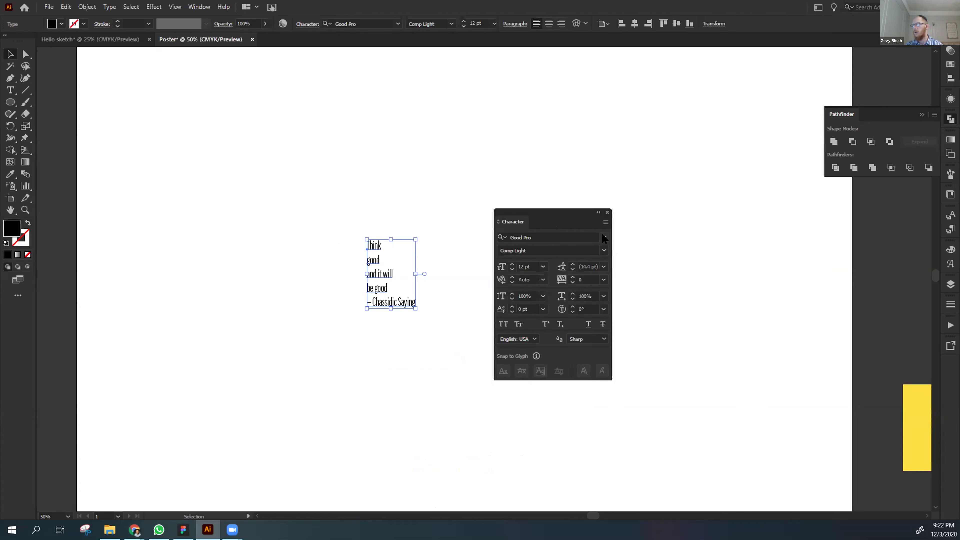
{"action": "left_click", "coordinate": [553, 236]}
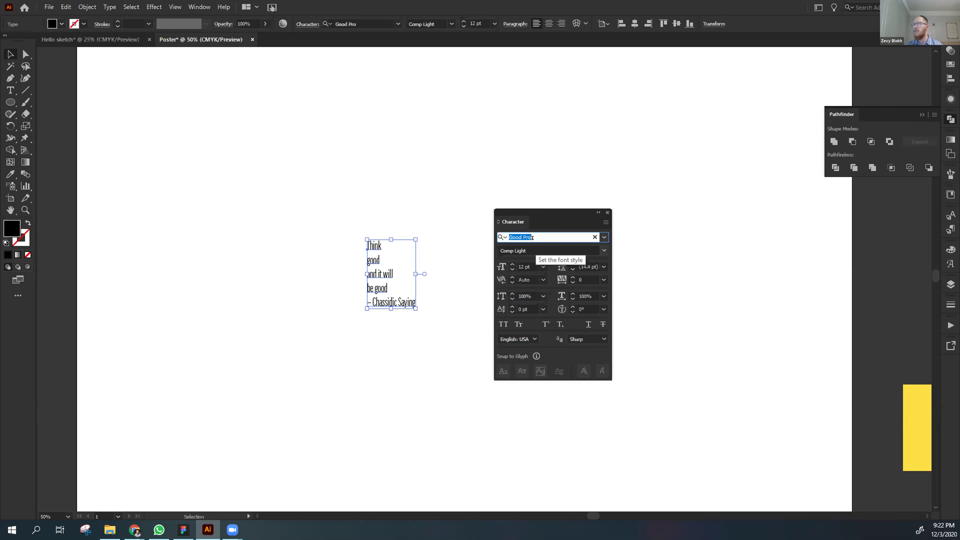
Switch to Chrome to check the FF Good page on Adobe Fonts, return to Illustrator and reselect the quote block.
{"action": "left_click", "coordinate": [134, 529]}
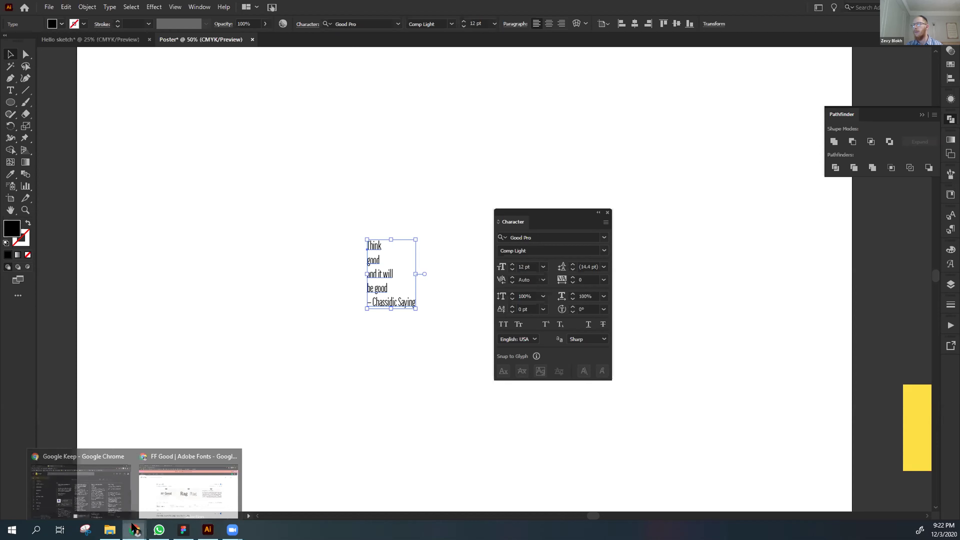
{"action": "left_click", "coordinate": [179, 507]}
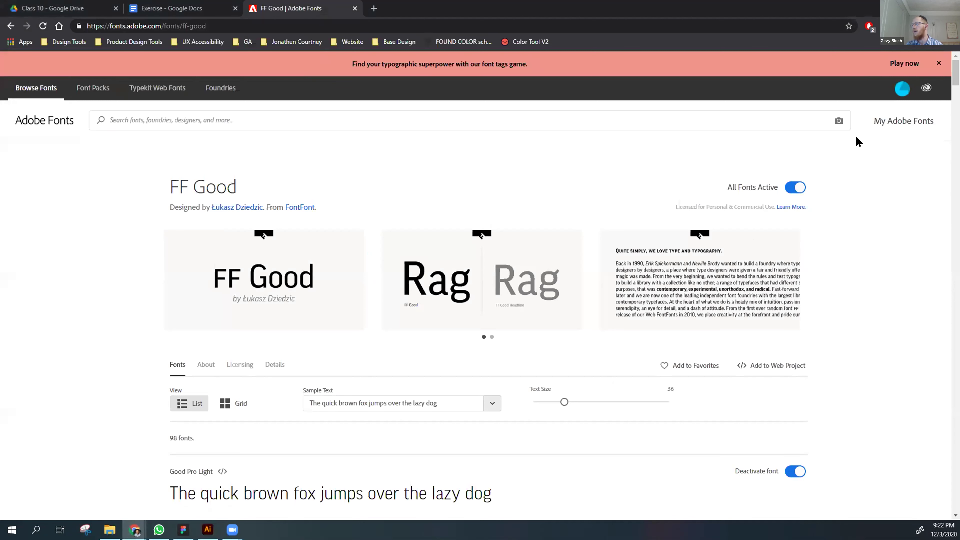
{"action": "mouse_move", "coordinate": [207, 530]}
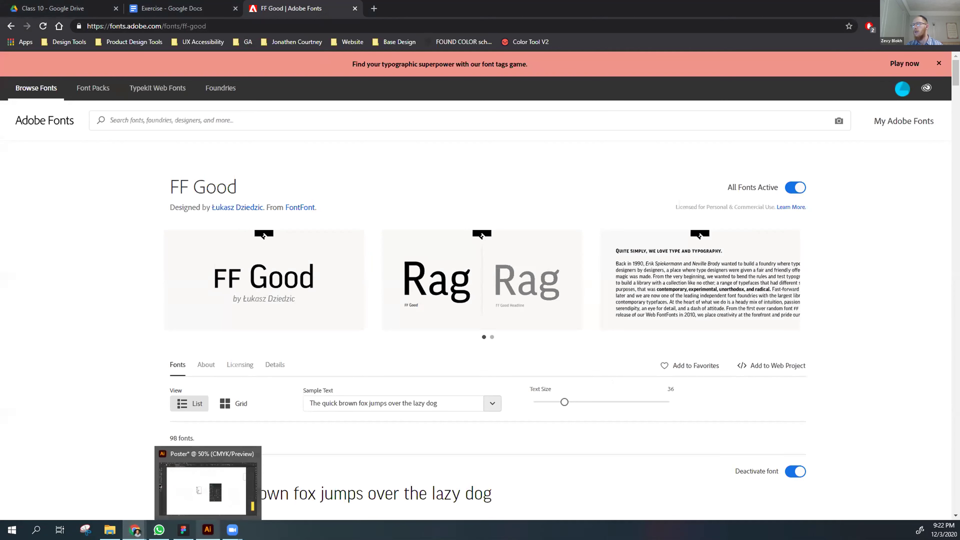
{"action": "left_click", "coordinate": [227, 487]}
{"action": "left_click", "coordinate": [432, 289]}
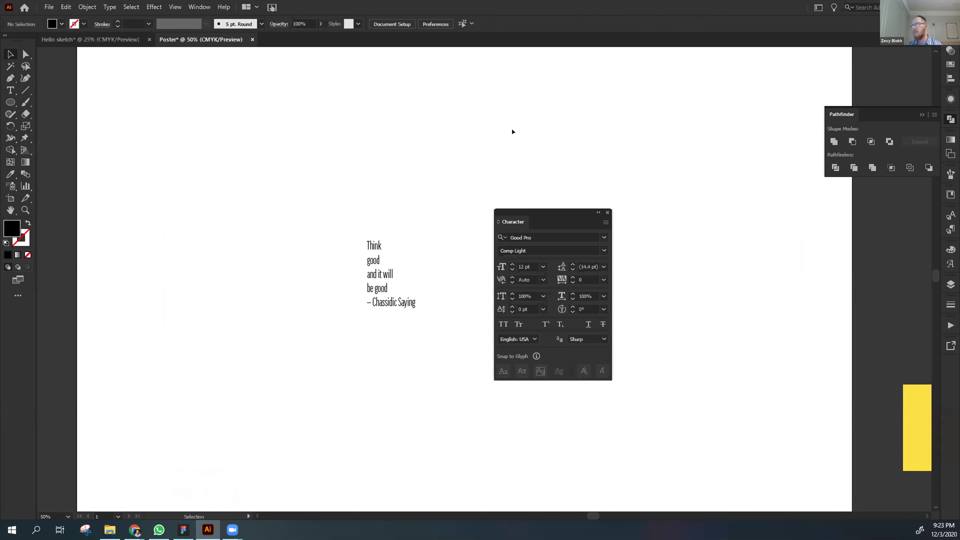
{"action": "left_click_drag", "start_coordinate": [426, 195], "coordinate": [312, 349]}
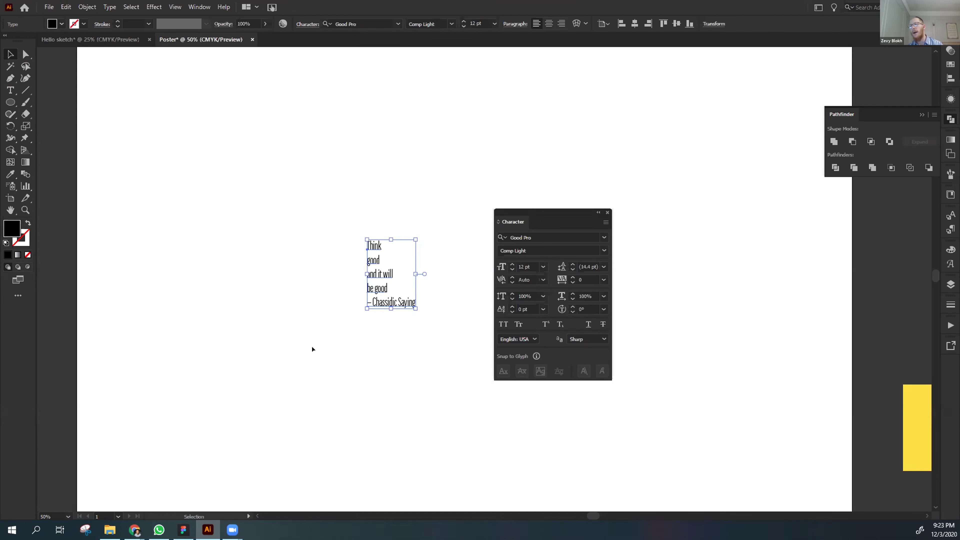
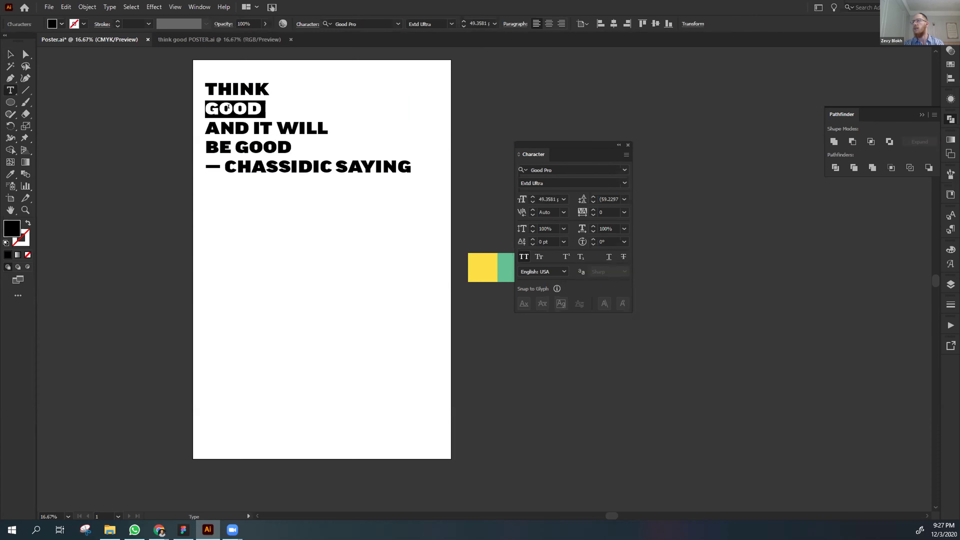
Set the font style of the word "GOOD" on the quote's second line to Comp Ultra.
{"action": "double_click", "coordinate": [228, 108]}
{"action": "left_click", "coordinate": [625, 183]}
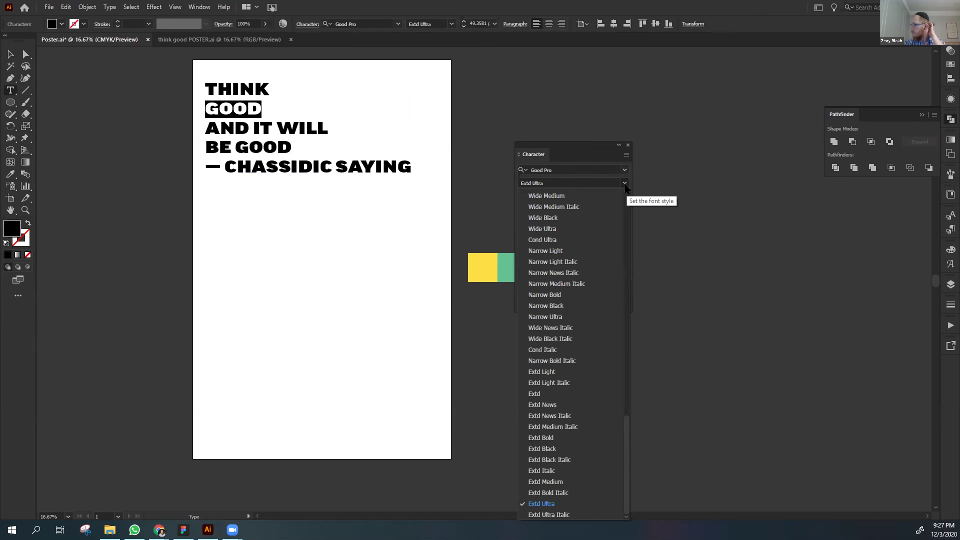
{"action": "scroll", "coordinate": [601, 215], "scroll_direction": "up", "scroll_amount": 15}
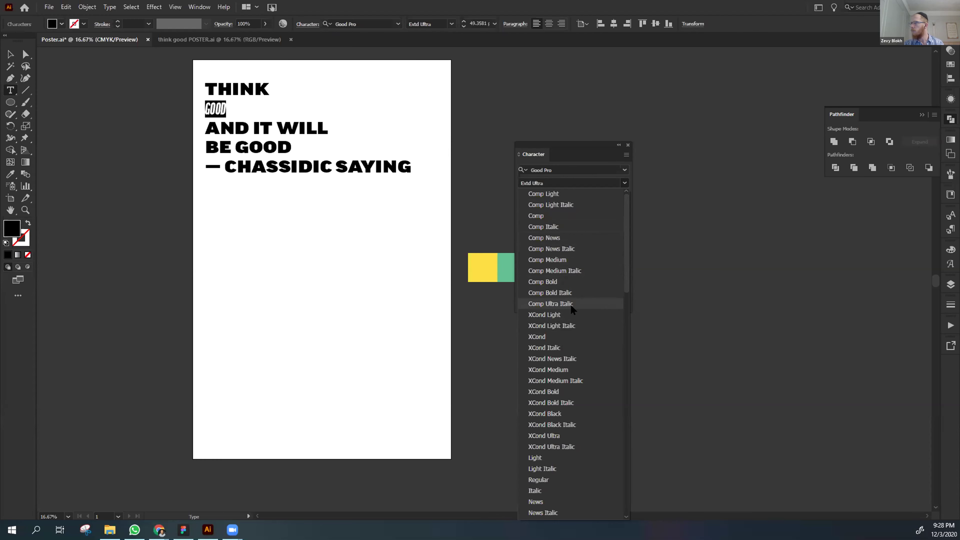
{"action": "scroll", "coordinate": [618, 335], "scroll_direction": "down", "scroll_amount": 1}
{"action": "scroll", "coordinate": [618, 335], "scroll_direction": "down", "scroll_amount": 6}
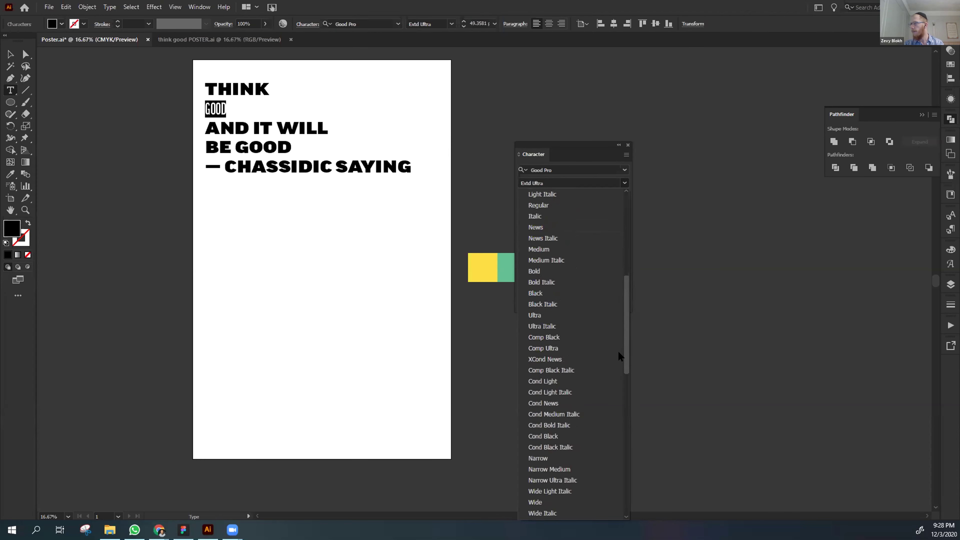
{"action": "left_click", "coordinate": [579, 345]}
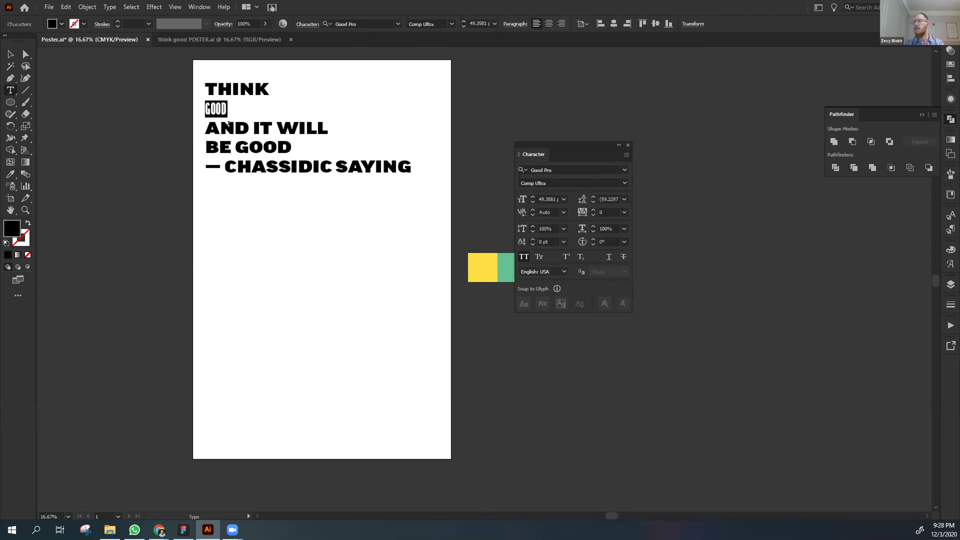
Set the font style of the "BE GOOD" line to Comp Ultra and deselect the text.
{"action": "left_click_drag", "start_coordinate": [292, 147], "coordinate": [204, 148]}
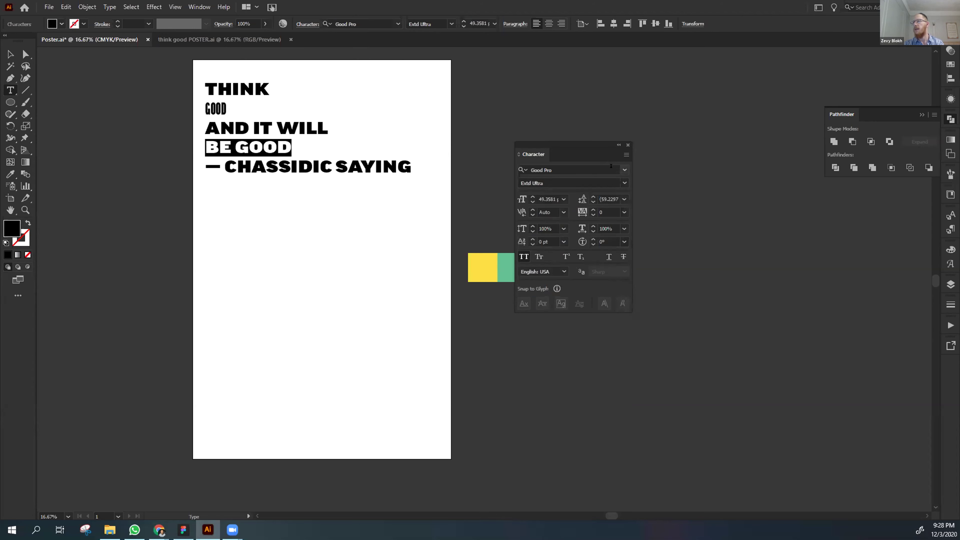
{"action": "left_click", "coordinate": [620, 182]}
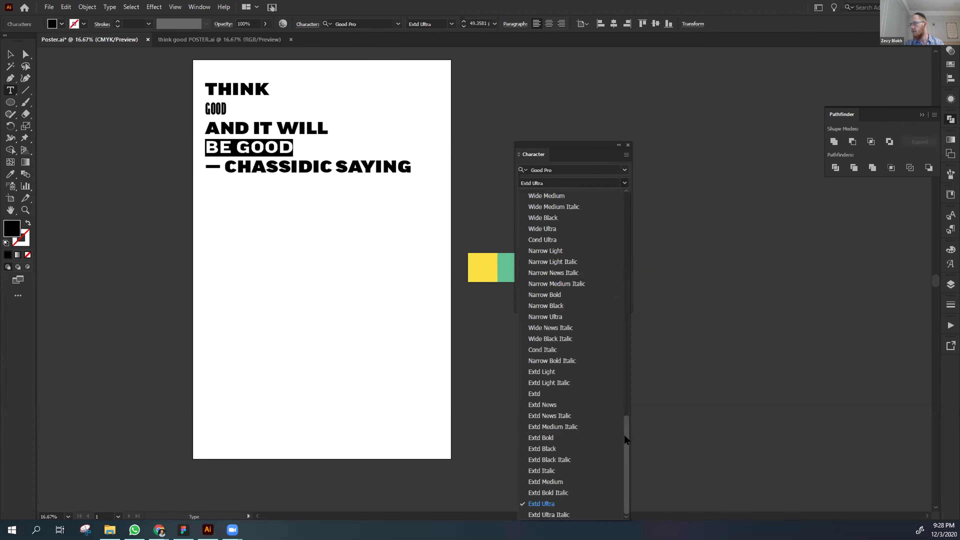
{"action": "scroll", "coordinate": [631, 409], "scroll_direction": "up", "scroll_amount": 2}
{"action": "scroll", "coordinate": [642, 376], "scroll_direction": "up", "scroll_amount": 4}
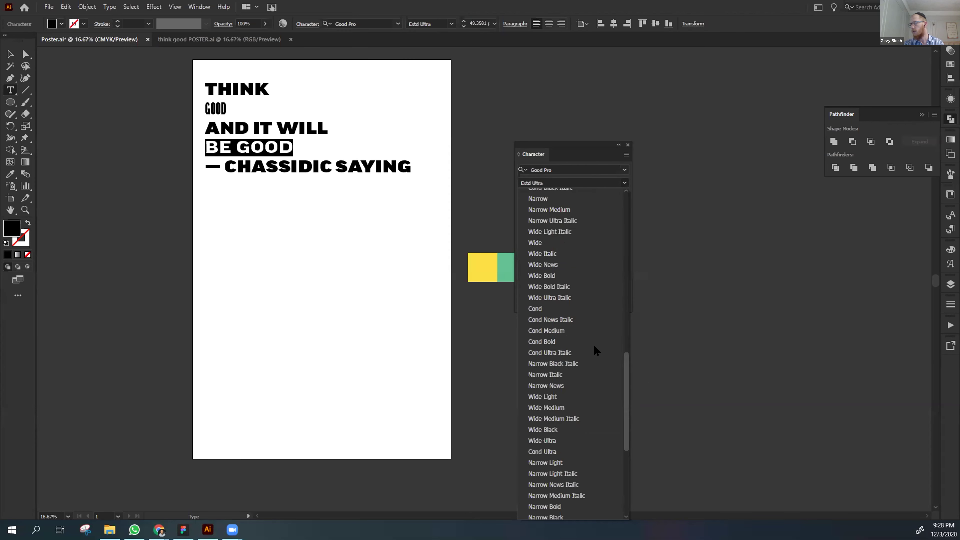
{"action": "left_click_drag", "start_coordinate": [626, 376], "coordinate": [632, 240]}
{"action": "left_click_drag", "start_coordinate": [632, 307], "coordinate": [642, 481]}
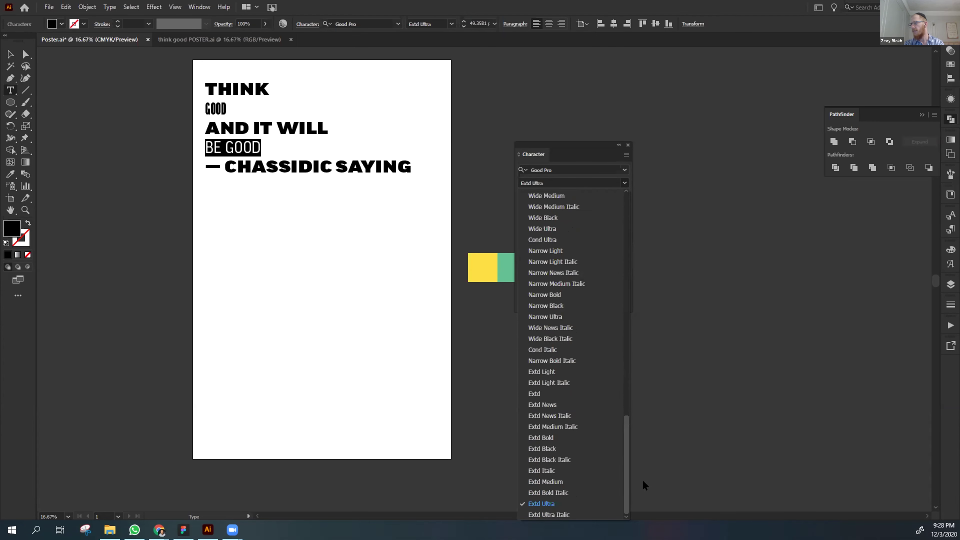
{"action": "scroll", "coordinate": [623, 426], "scroll_direction": "up", "scroll_amount": 3}
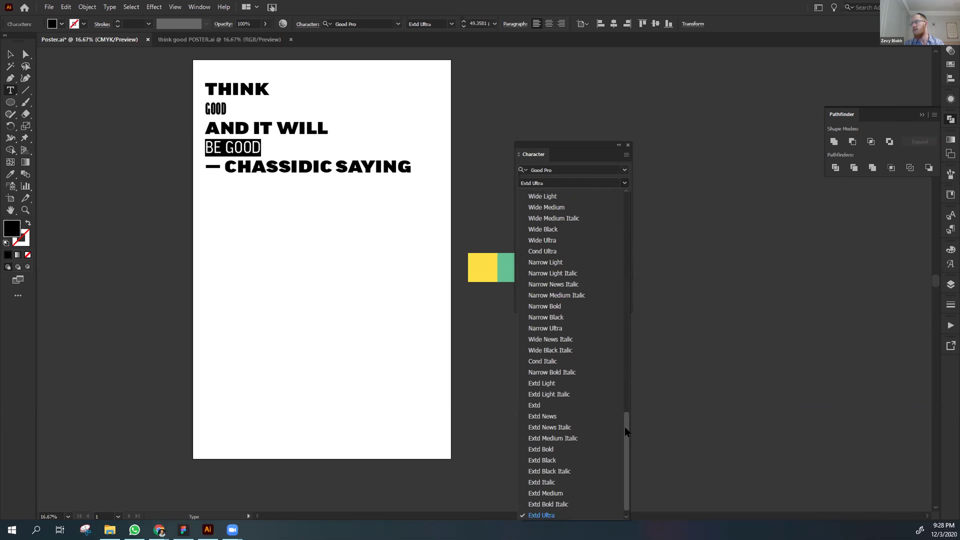
{"action": "scroll", "coordinate": [623, 410], "scroll_direction": "up", "scroll_amount": 14}
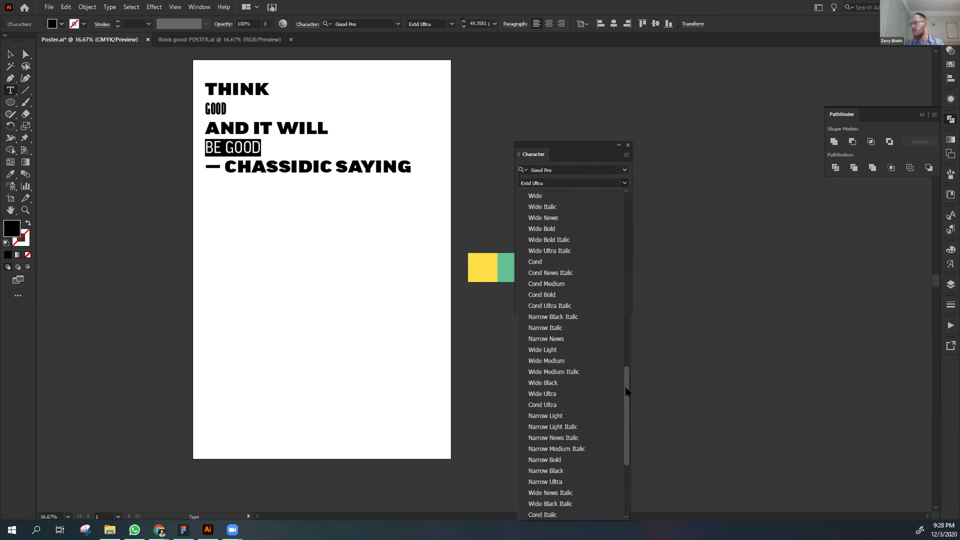
{"action": "scroll", "coordinate": [624, 353], "scroll_direction": "up", "scroll_amount": 20}
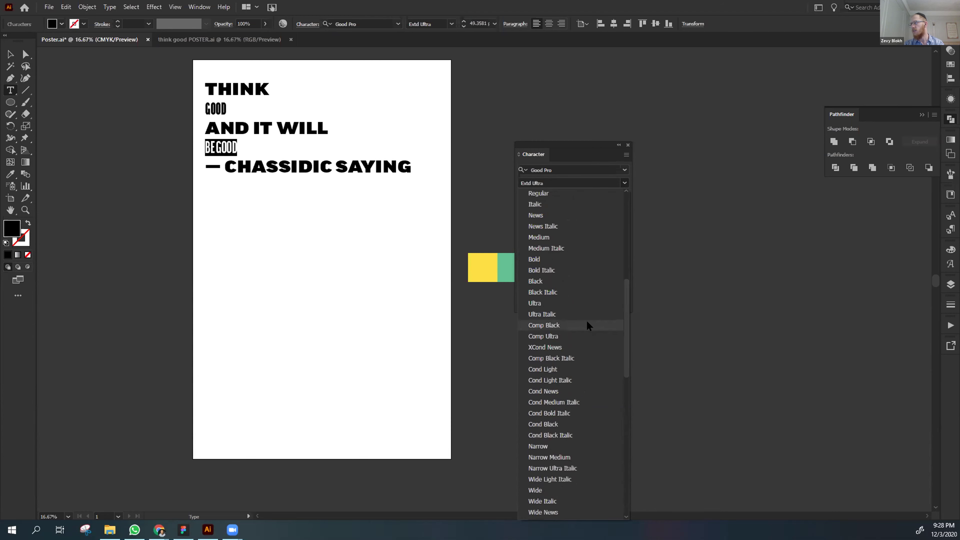
{"action": "left_click", "coordinate": [584, 335]}
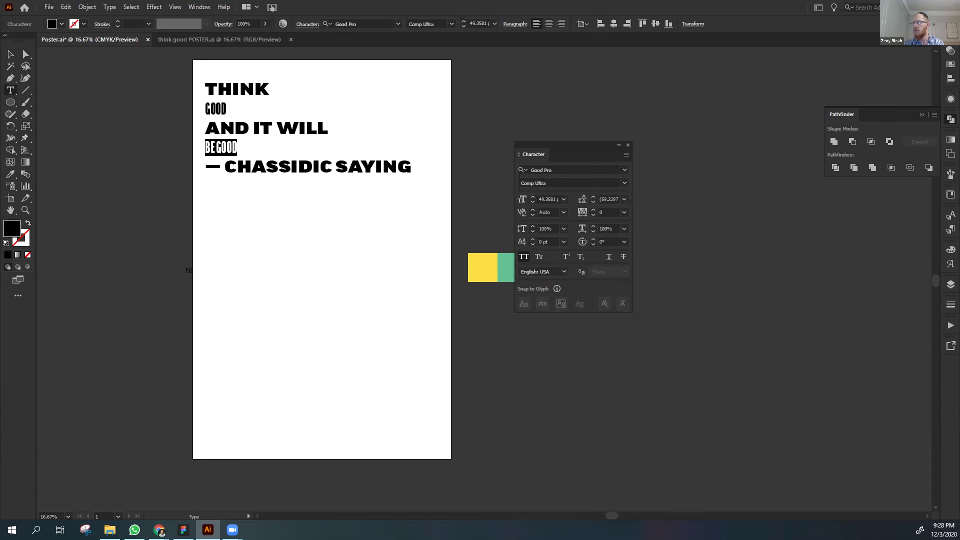
{"action": "left_click", "coordinate": [298, 291]}
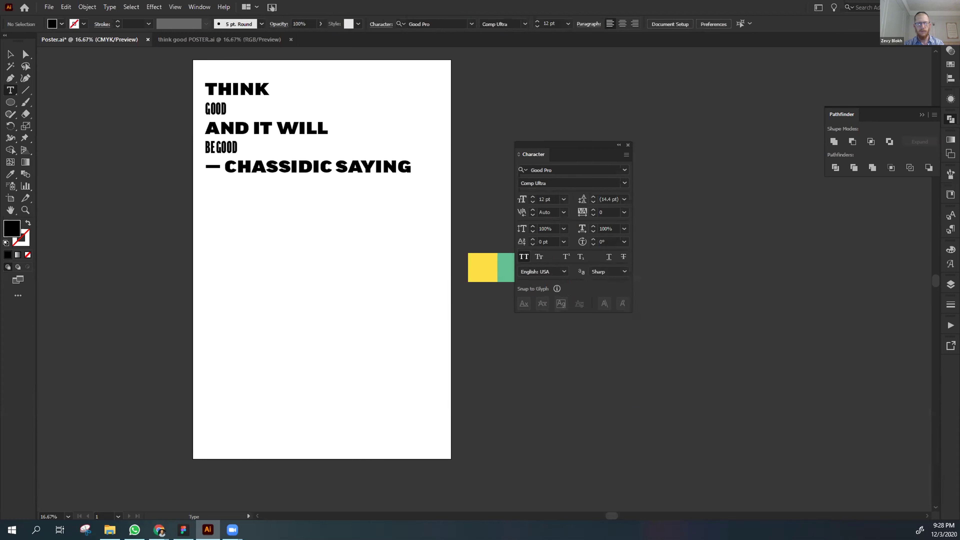
Toggle All Caps off and on several times for the "BE GOOD" line to compare the two letter cases.
{"action": "triple_click", "coordinate": [226, 141]}
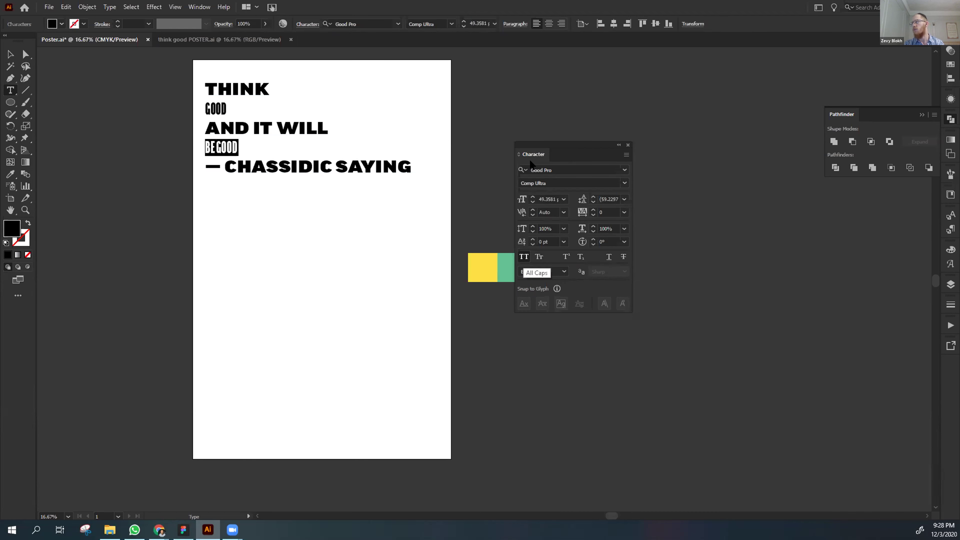
{"action": "left_click", "coordinate": [523, 258]}
{"action": "left_click", "coordinate": [523, 257]}
{"action": "left_click", "coordinate": [523, 258]}
{"action": "left_click", "coordinate": [523, 258]}
{"action": "left_click", "coordinate": [523, 258]}
{"action": "left_click", "coordinate": [524, 258]}
{"action": "left_click", "coordinate": [524, 258]}
{"action": "left_click", "coordinate": [524, 258]}
{"action": "left_click", "coordinate": [262, 141]}
{"action": "left_click", "coordinate": [220, 147]}
{"action": "double_click", "coordinate": [219, 143]}
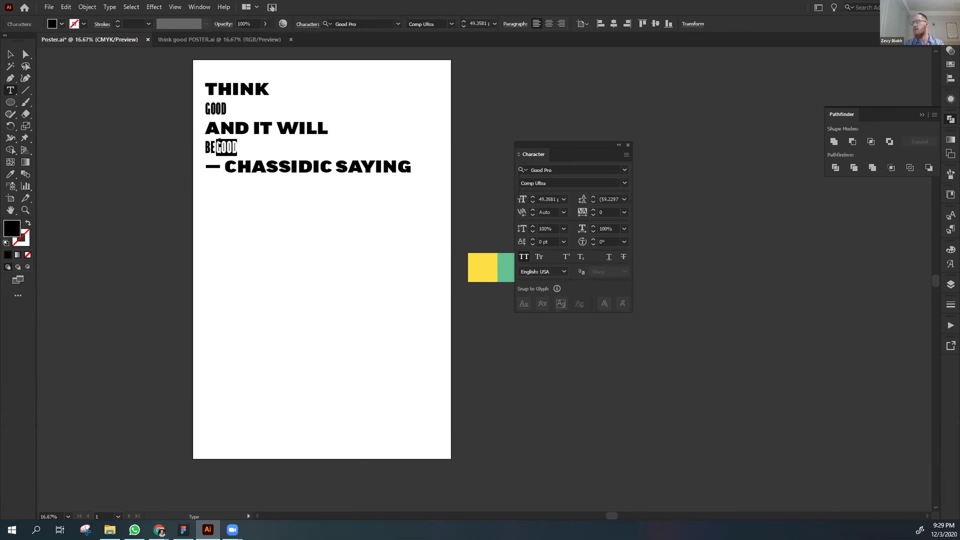
{"action": "key", "text": "Escape"}
{"action": "left_click", "coordinate": [251, 211]}
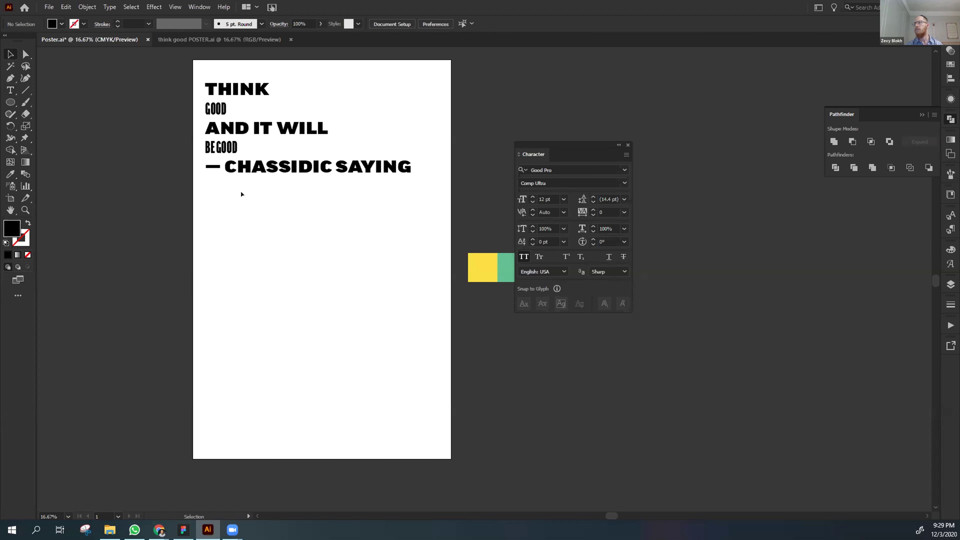
{"action": "left_click", "coordinate": [234, 140]}
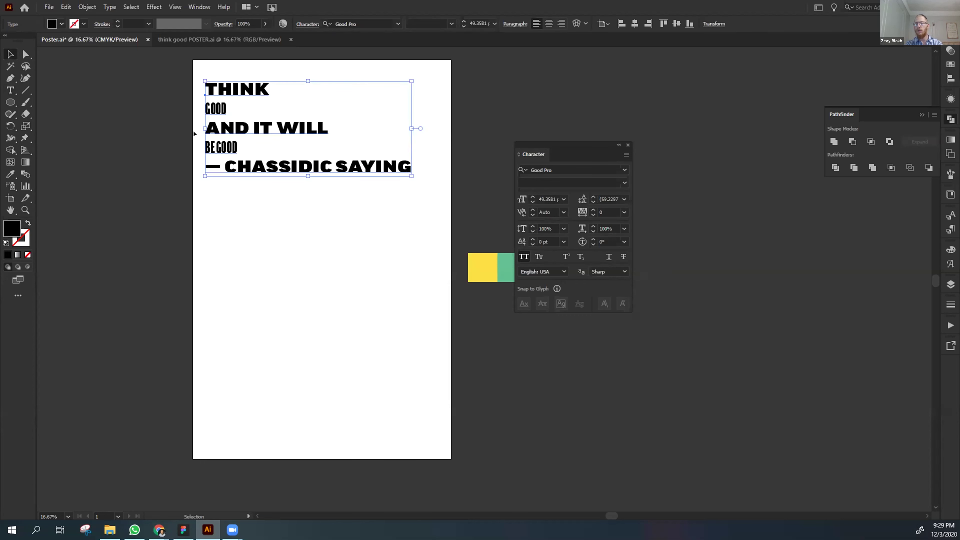
{"action": "right_click", "coordinate": [241, 123]}
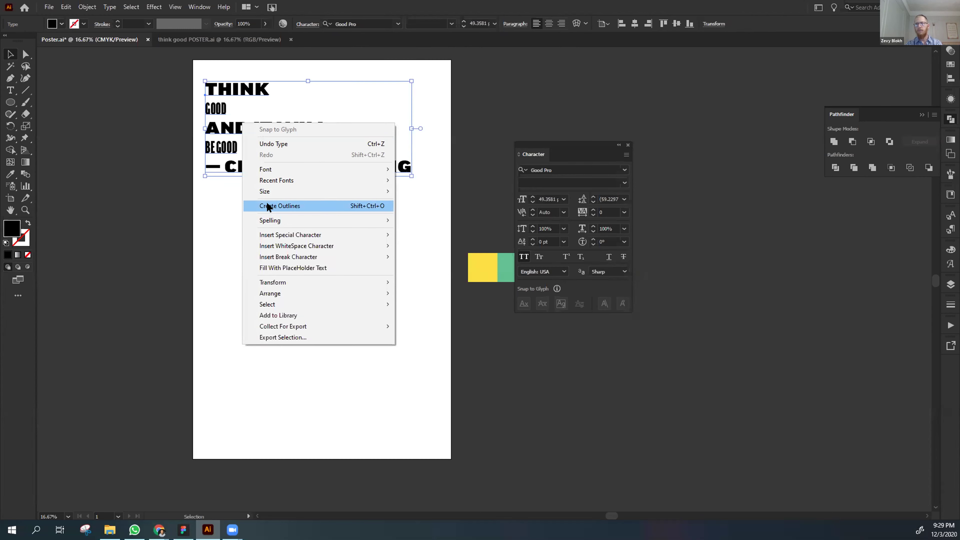
{"action": "left_click", "coordinate": [216, 217]}
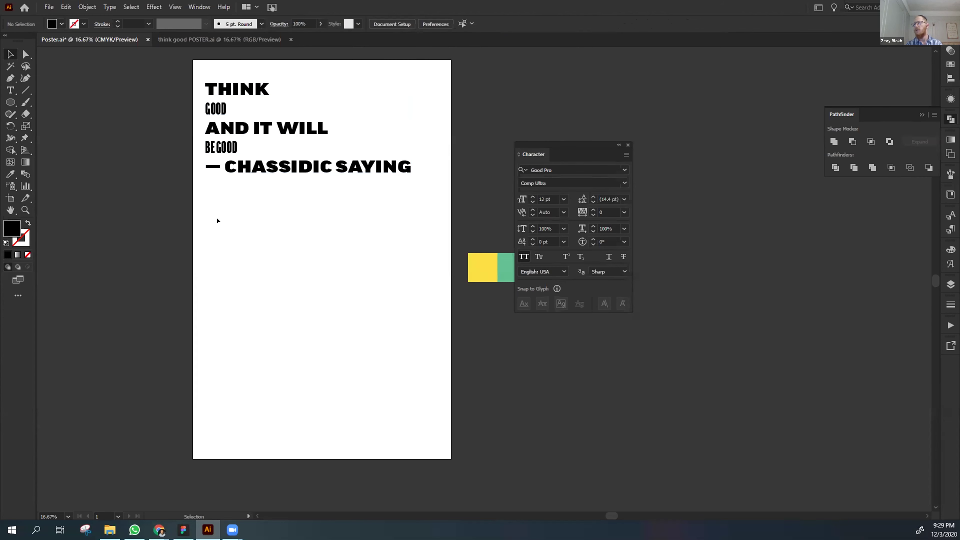
Select the "BE GOOD" and "GOOD" lines in turn, ending with the whole "THINK" line selected.
{"action": "left_click", "coordinate": [221, 145]}
{"action": "triple_click", "coordinate": [220, 145]}
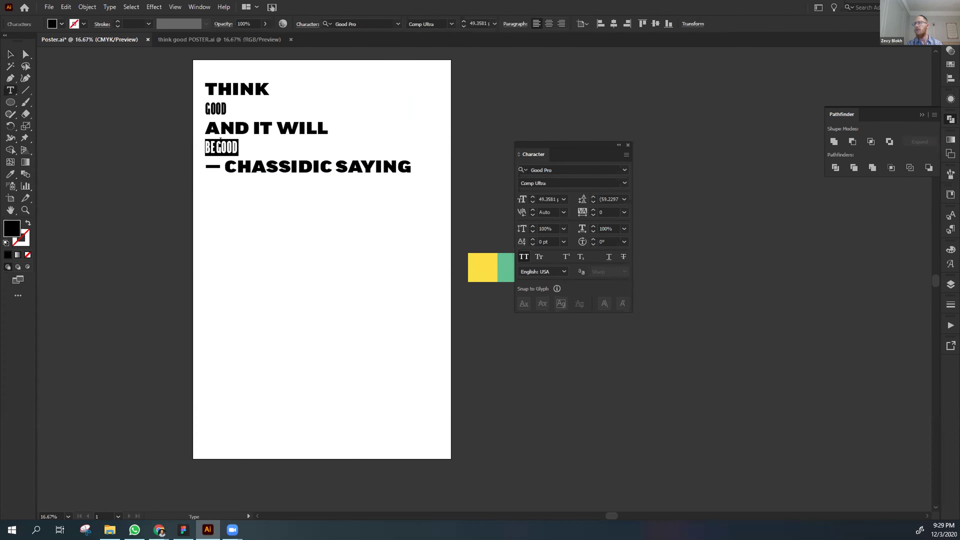
{"action": "triple_click", "coordinate": [217, 108]}
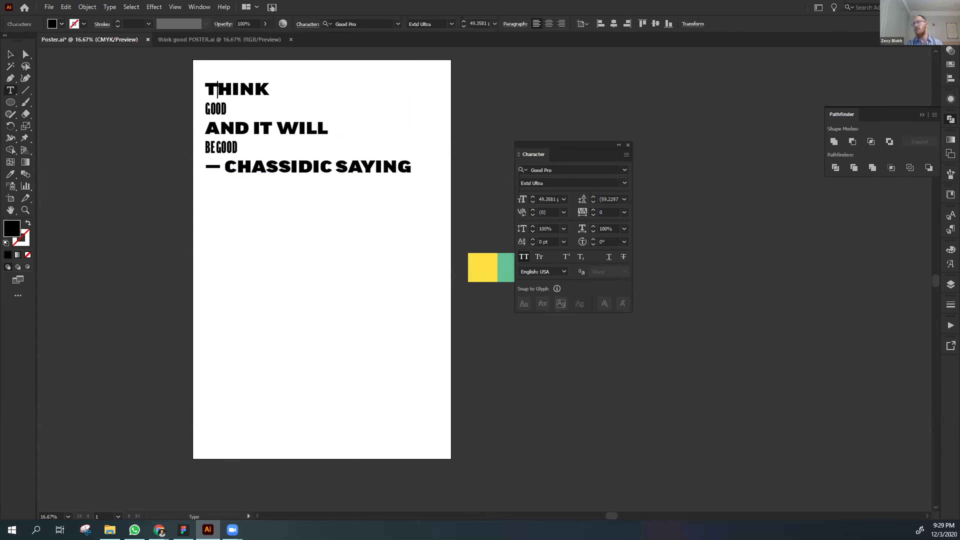
{"action": "triple_click", "coordinate": [218, 90]}
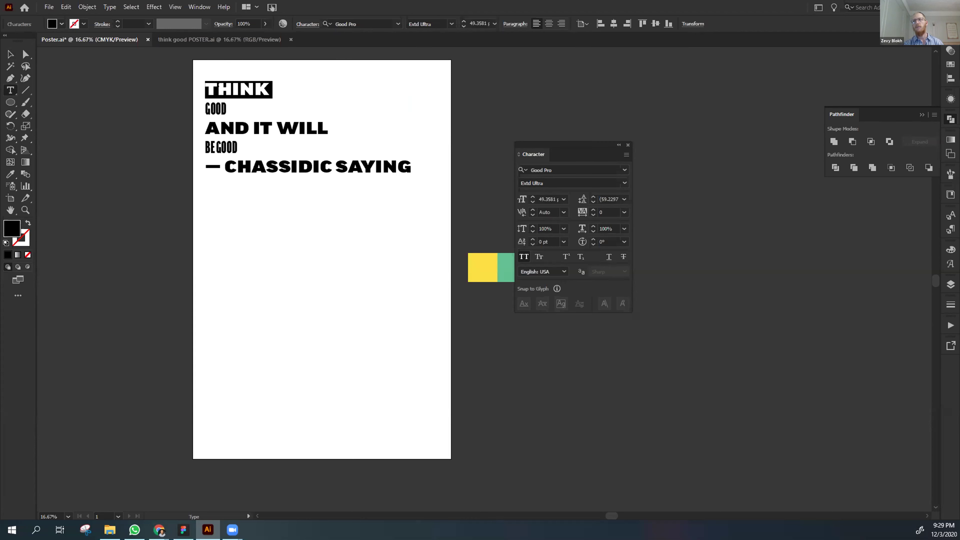
Separate the word THINK from the quote block into its own text object in the middle of the poster.
{"action": "double_click", "coordinate": [218, 85]}
{"action": "key", "text": "ctrl+c"}
{"action": "left_click", "coordinate": [277, 260]}
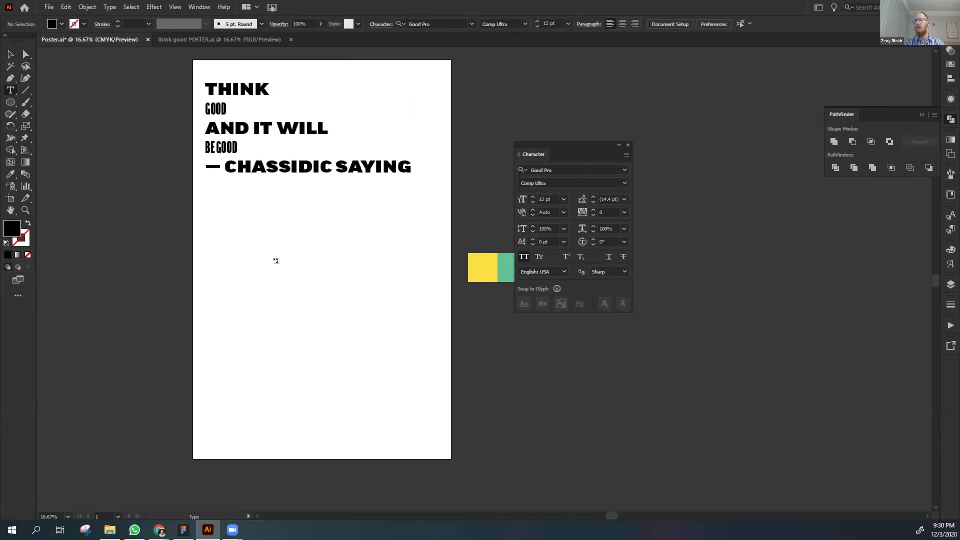
{"action": "key", "text": "ctrl+v"}
{"action": "key", "text": "v"}
{"action": "left_click_drag", "start_coordinate": [475, 276], "coordinate": [332, 205]}
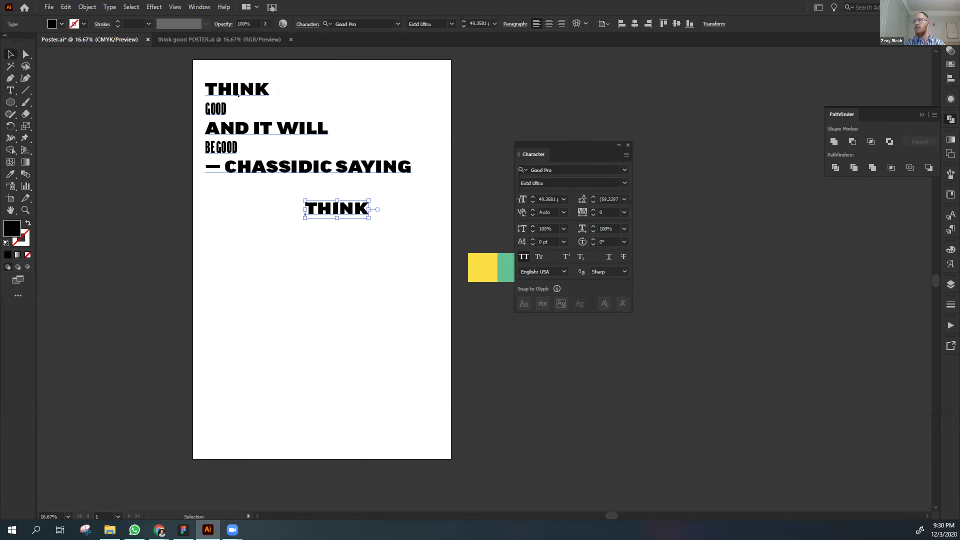
{"action": "double_click", "coordinate": [226, 90]}
{"action": "key", "text": "Delete"}
{"action": "key", "text": "Delete"}
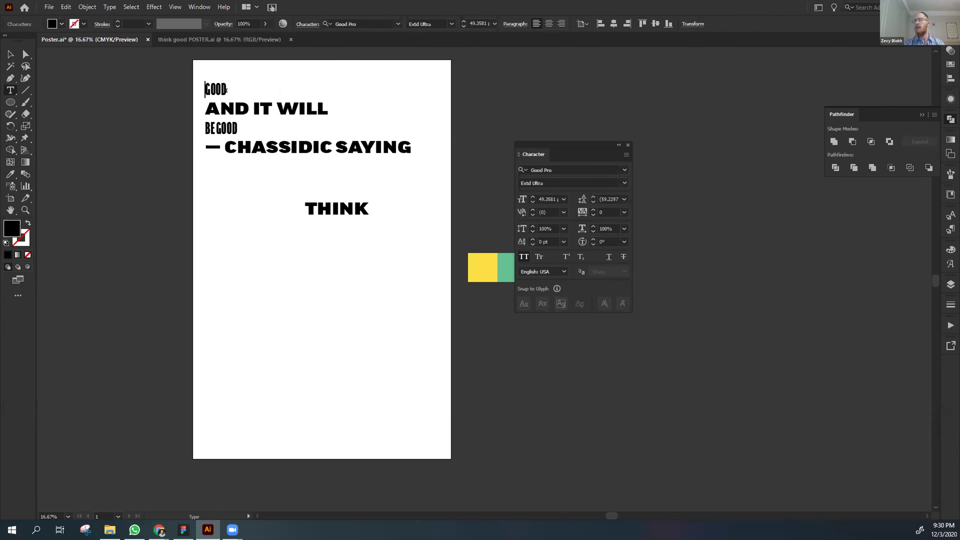
Copy the word GOOD from the first line of the quote block.
{"action": "double_click", "coordinate": [226, 90]}
{"action": "key", "text": "ctrl+c"}
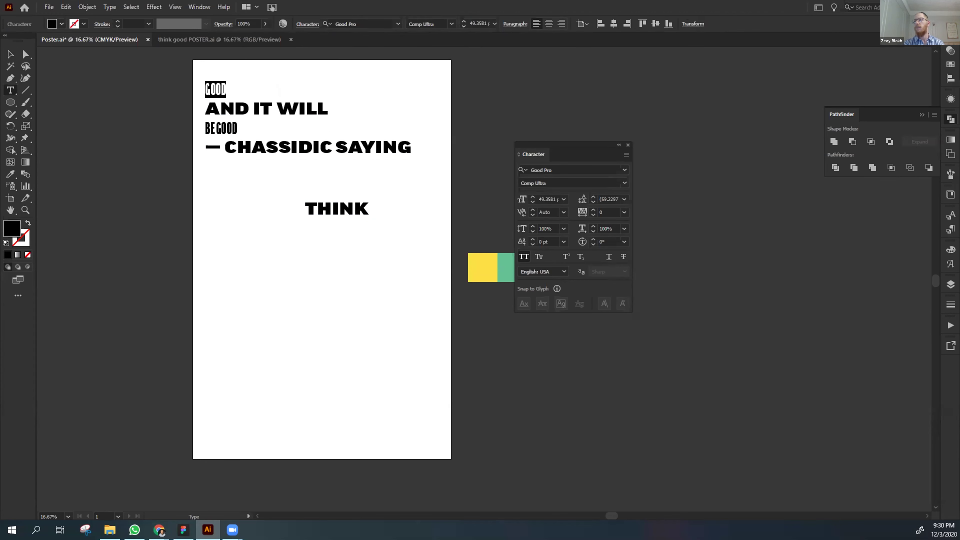
{"action": "key", "text": "Escape"}
{"action": "key", "text": "t"}
{"action": "left_click", "coordinate": [252, 222]}
{"action": "key", "text": "Escape"}
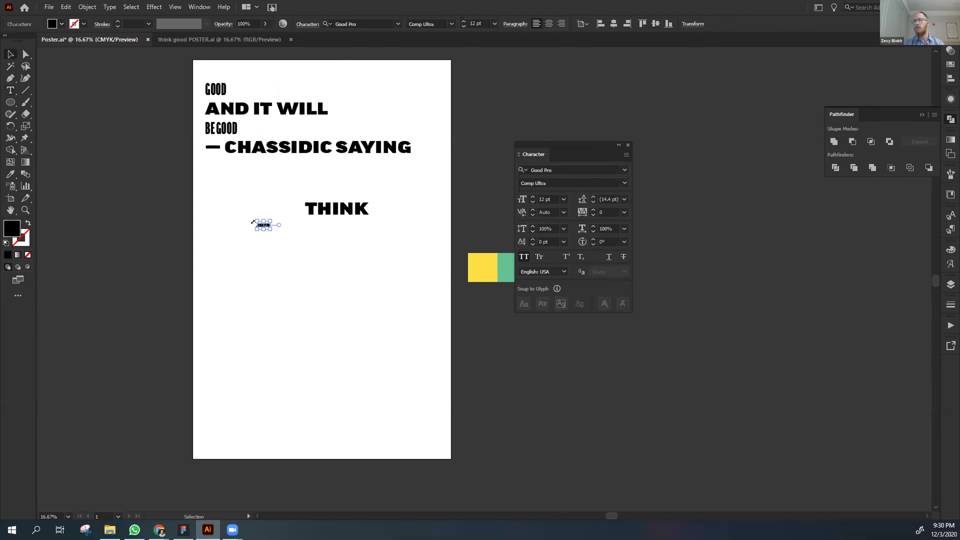
{"action": "key", "text": "Delete"}
Paste GOOD as its own text object below THINK and delete the GOOD line from the quote block.
{"action": "key", "text": "ctrl+v"}
{"action": "left_click_drag", "start_coordinate": [490, 262], "coordinate": [332, 219]}
{"action": "left_click", "coordinate": [307, 321]}
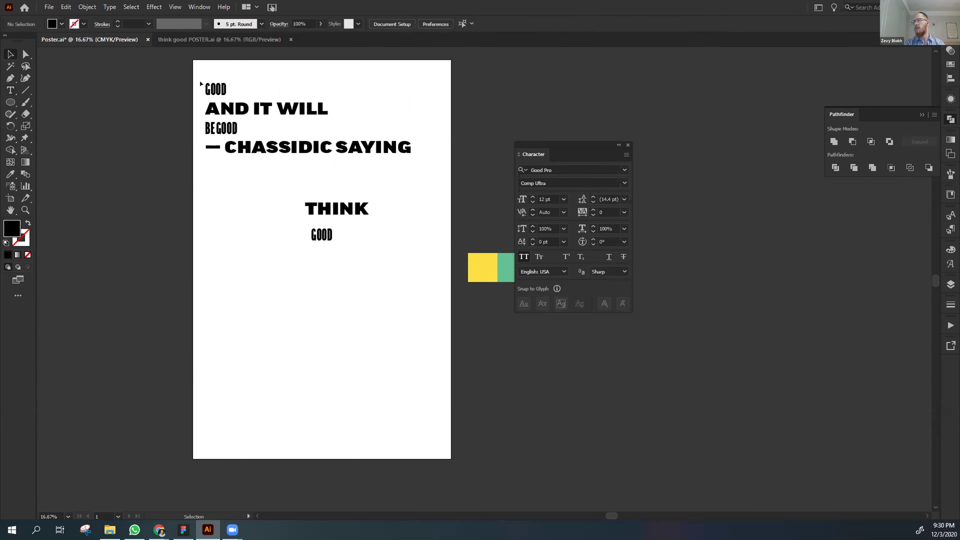
{"action": "double_click", "coordinate": [215, 88]}
{"action": "key", "text": "Delete"}
{"action": "key", "text": "Delete"}
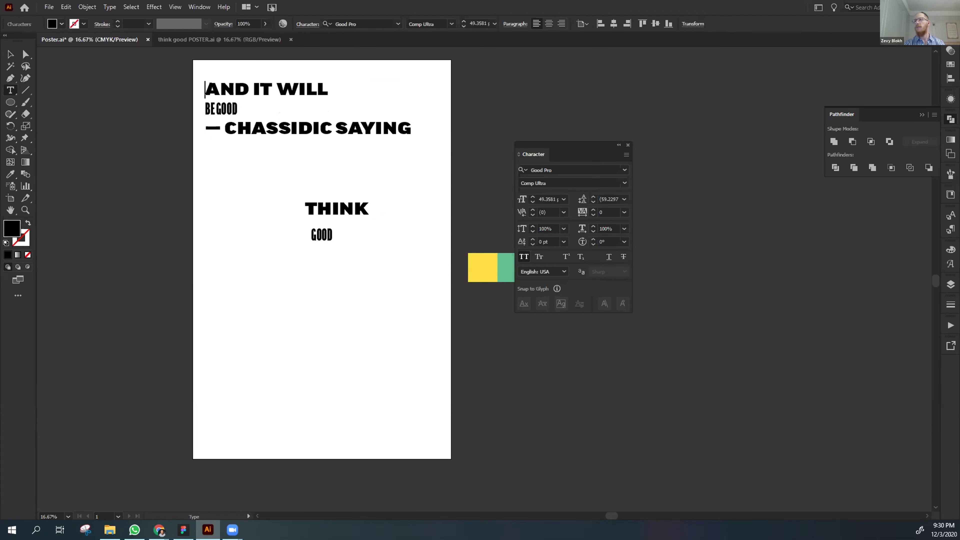
Copy the AND IT WILL line and delete it from the quote block.
{"action": "key", "text": "ctrl+shift+Right"}
{"action": "key", "text": "ctrl+shift+Right"}
{"action": "key", "text": "ctrl+shift+Right"}
{"action": "key", "text": "ctrl+c"}
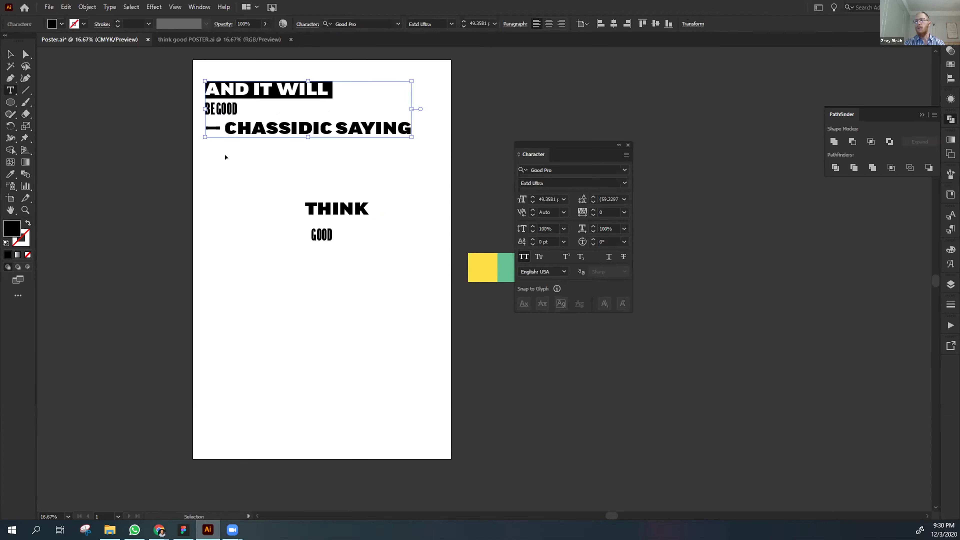
{"action": "key", "text": "Delete"}
{"action": "key", "text": "Delete"}
Paste AND IT WILL as its own text object and place it below GOOD.
{"action": "key", "text": "Escape"}
{"action": "left_click", "coordinate": [226, 169]}
{"action": "key", "text": "ctrl+v"}
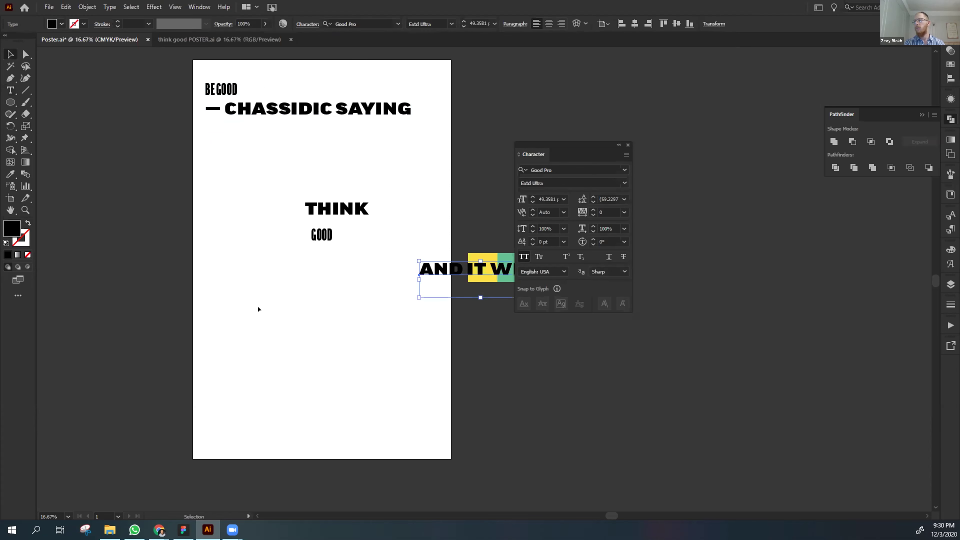
{"action": "left_click_drag", "start_coordinate": [477, 263], "coordinate": [328, 264]}
{"action": "triple_click", "coordinate": [329, 263]}
{"action": "left_click", "coordinate": [326, 269]}
{"action": "key", "text": "Right"}
{"action": "key", "text": "Right"}
{"action": "key", "text": "Right"}
{"action": "key", "text": "Right"}
{"action": "key", "text": "Right"}
{"action": "key", "text": "Right"}
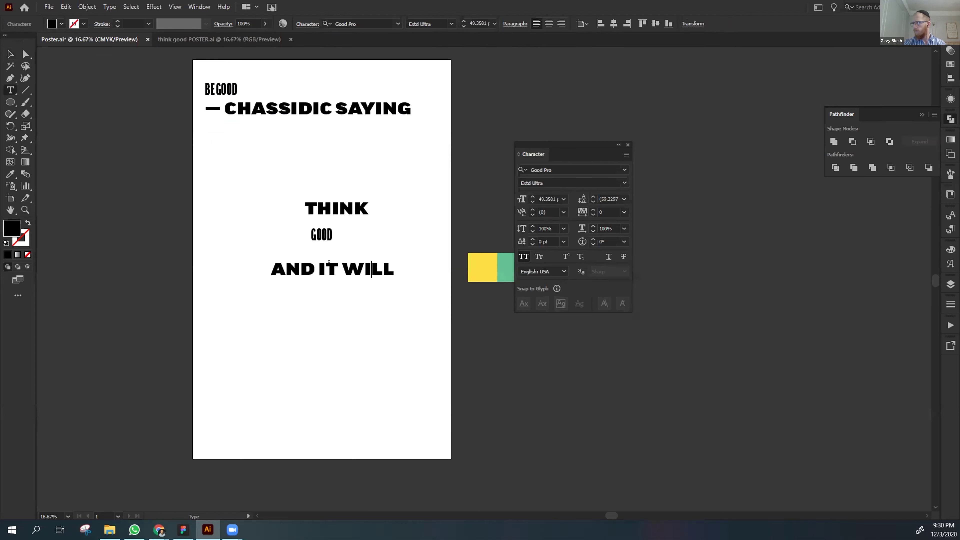
{"action": "key", "text": "Escape"}
Separate the BE GOOD line from the quote block into its own text object below AND IT WILL.
{"action": "left_click", "coordinate": [219, 89]}
{"action": "triple_click", "coordinate": [219, 89]}
{"action": "key", "text": "ctrl+c"}
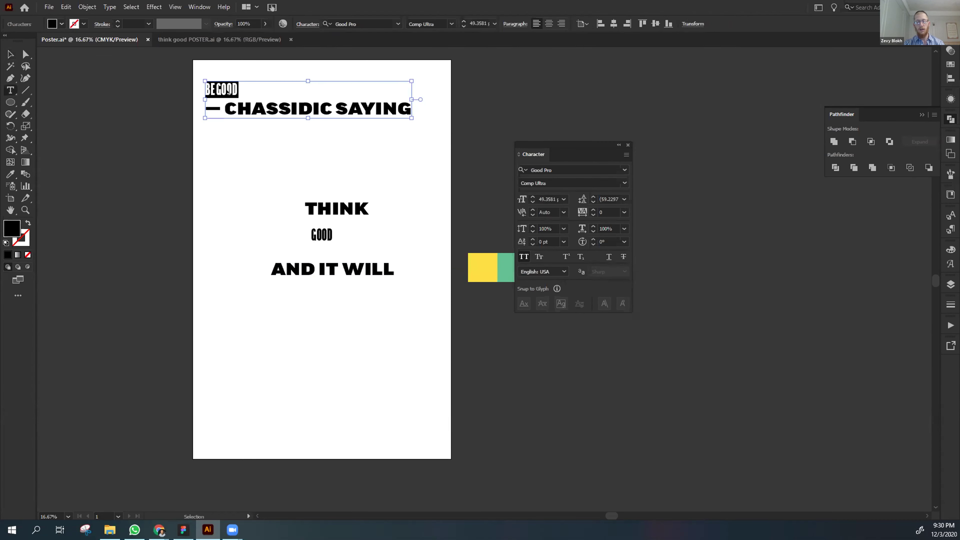
{"action": "key", "text": "BackSpace"}
{"action": "key", "text": "Escape"}
{"action": "left_click", "coordinate": [236, 176]}
{"action": "key", "text": "ctrl+v"}
{"action": "left_click_drag", "start_coordinate": [481, 272], "coordinate": [302, 303]}
{"action": "triple_click", "coordinate": [298, 297]}
{"action": "key", "text": "Right"}
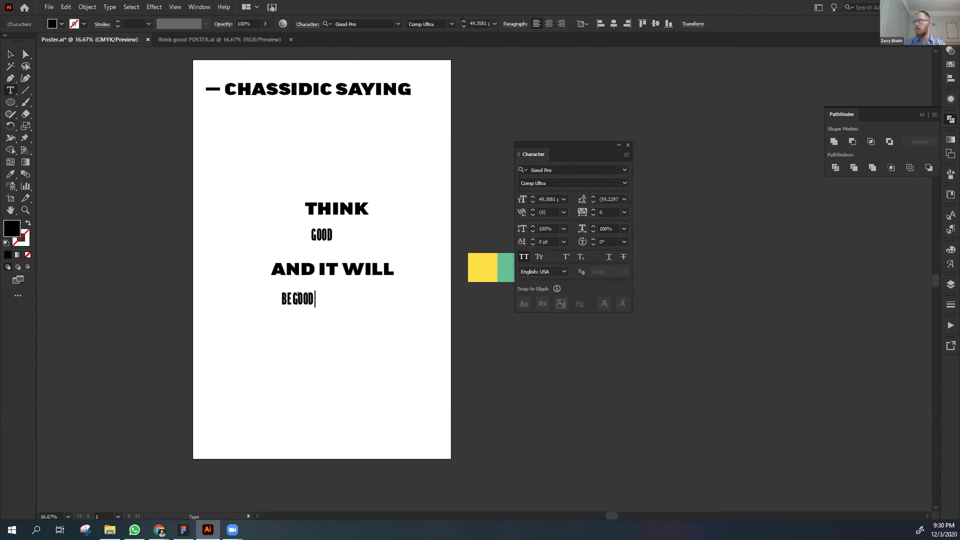
{"action": "key", "text": "Escape"}
Move the "— CHASSIDIC SAYING" line down to the bottom of the poster and deselect it.
{"action": "left_click", "coordinate": [295, 170]}
{"action": "left_click", "coordinate": [290, 88]}
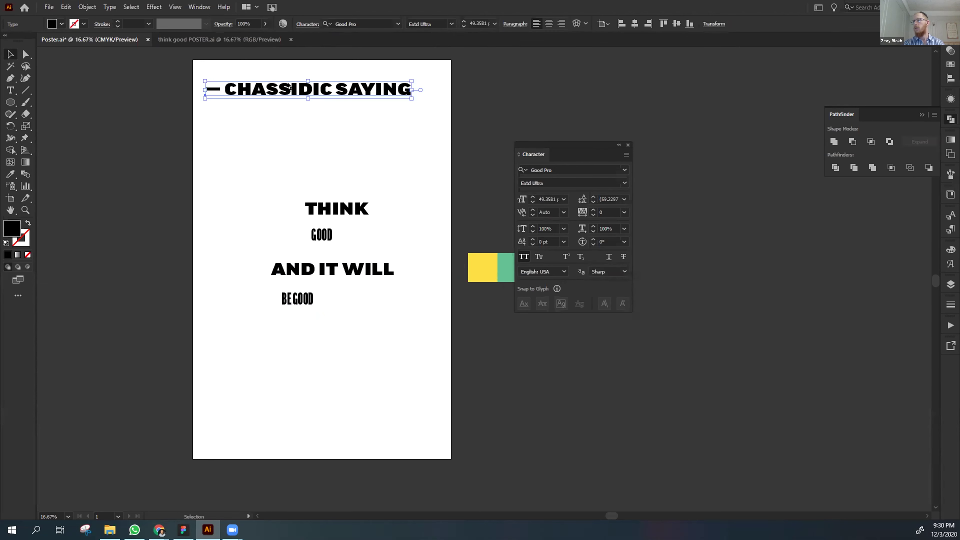
{"action": "triple_click", "coordinate": [284, 86]}
{"action": "key", "text": "Escape"}
{"action": "left_click", "coordinate": [267, 131]}
{"action": "left_click_drag", "start_coordinate": [282, 97], "coordinate": [296, 395]}
{"action": "left_click", "coordinate": [290, 346]}
Spread BE GOOD, AND IT WILL, THINK and GOOD vertically across the poster, with THINK near the top edge and BE GOOD above the attribution.
{"action": "left_click_drag", "start_coordinate": [297, 299], "coordinate": [321, 391]}
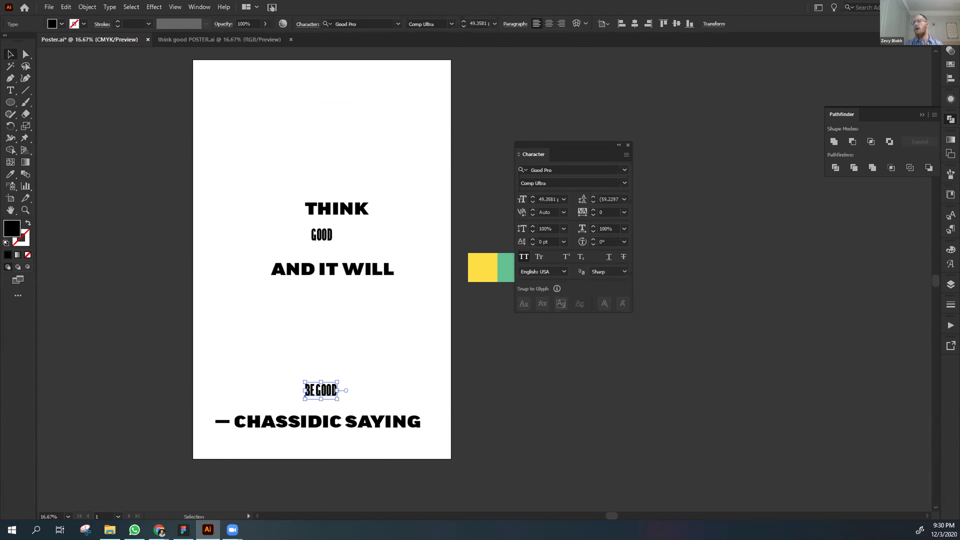
{"action": "left_click_drag", "start_coordinate": [332, 269], "coordinate": [316, 322]}
{"action": "left_click_drag", "start_coordinate": [339, 207], "coordinate": [314, 105]}
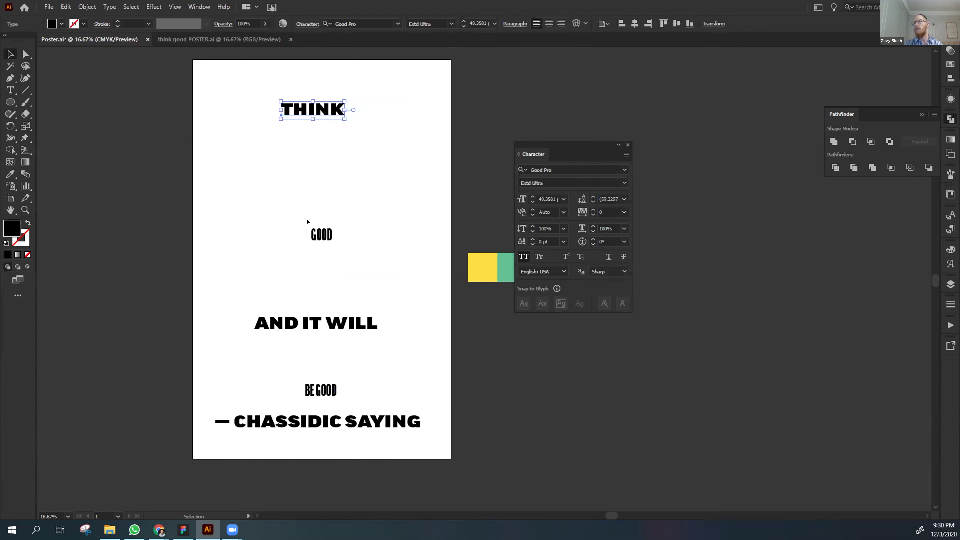
{"action": "left_click_drag", "start_coordinate": [312, 231], "coordinate": [296, 170]}
{"action": "left_click", "coordinate": [310, 250]}
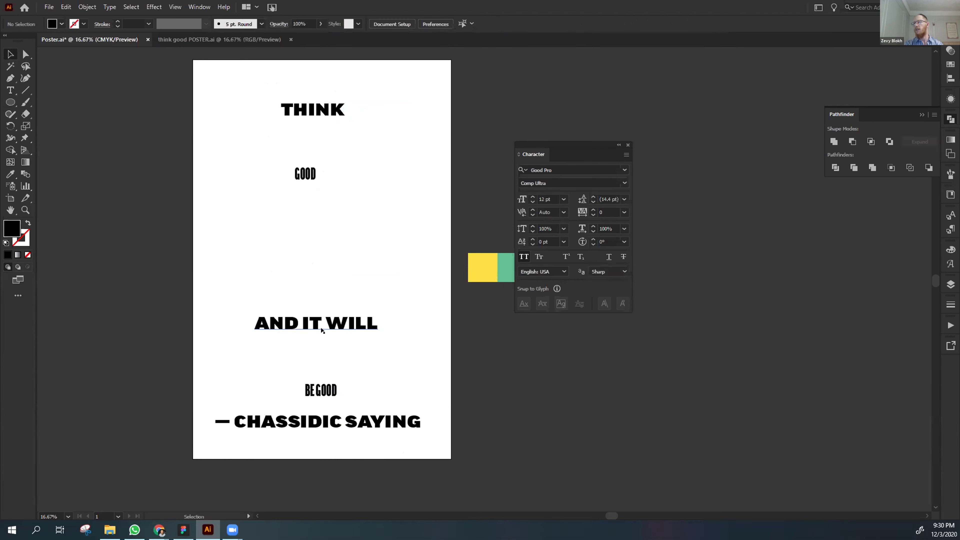
Duplicate the AND IT WILL text onto the pasteboard left of the poster and change its wording to COMP ULTRA.
{"action": "scroll", "coordinate": [322, 330], "scroll_direction": "down", "scroll_amount": 5}
{"action": "scroll", "coordinate": [291, 167], "scroll_direction": "up", "scroll_amount": 4}
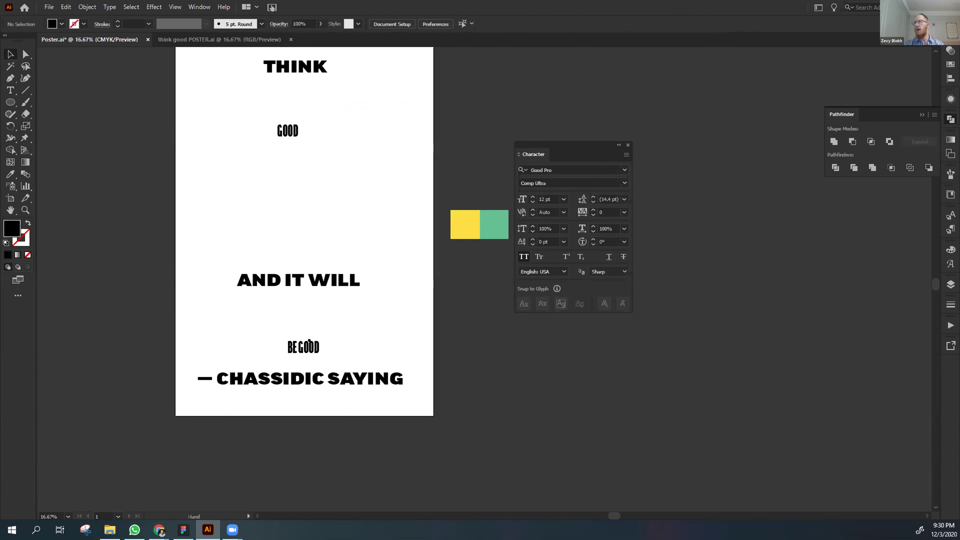
{"action": "left_click_drag", "start_coordinate": [351, 293], "coordinate": [267, 311]}
{"action": "double_click", "coordinate": [211, 284]}
{"action": "key", "text": "ctrl+a"}
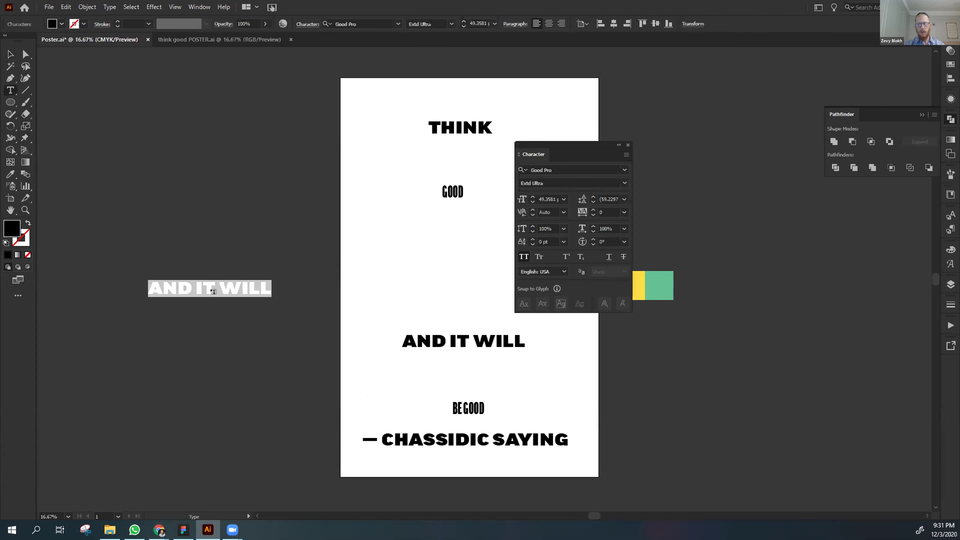
{"action": "type", "text": "COMP ULTRA"}
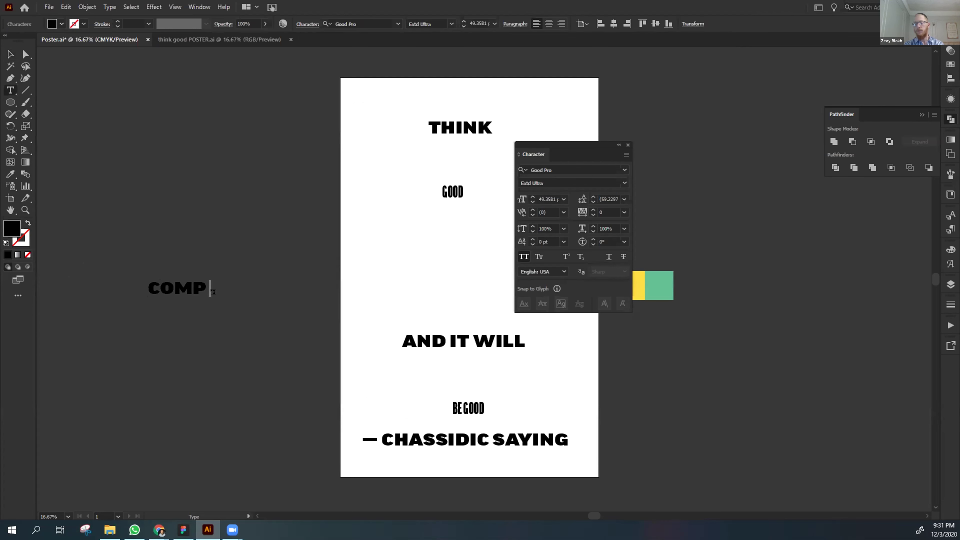
{"action": "key", "text": "Escape"}
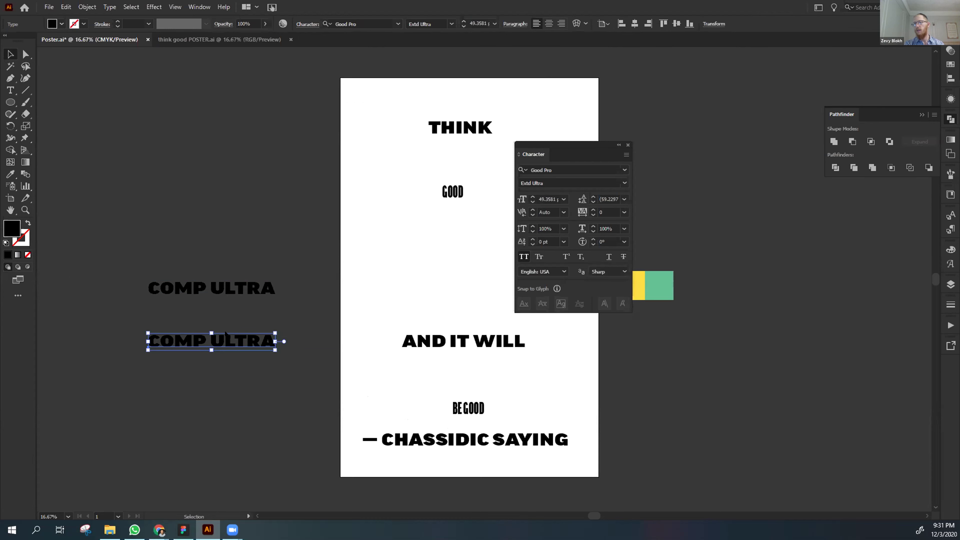
Change the duplicate COMP ULTRA label to EXTD ULTRA and move it directly beneath the original label.
{"action": "triple_click", "coordinate": [226, 333]}
{"action": "type", "text": "EXTD "}
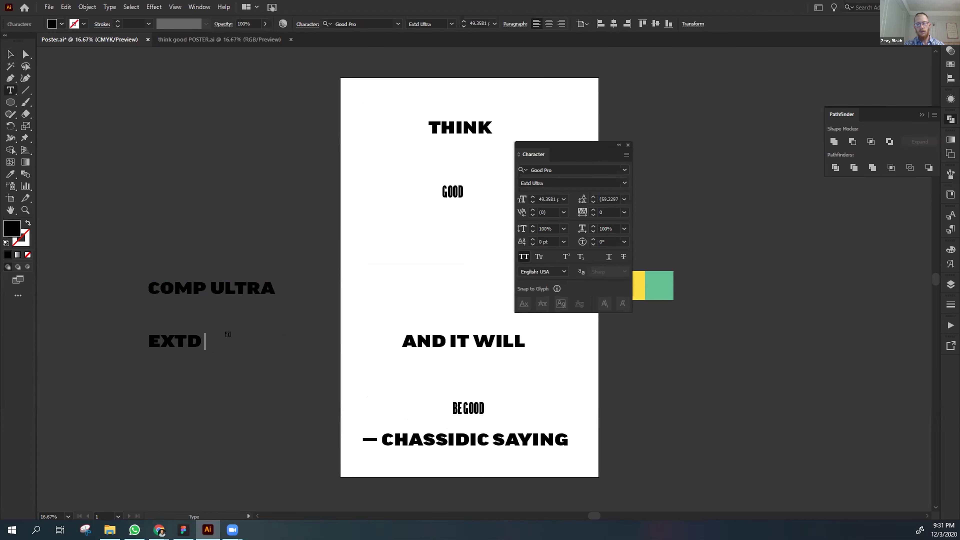
{"action": "type", "text": "ULTRA"}
{"action": "key", "text": "Escape"}
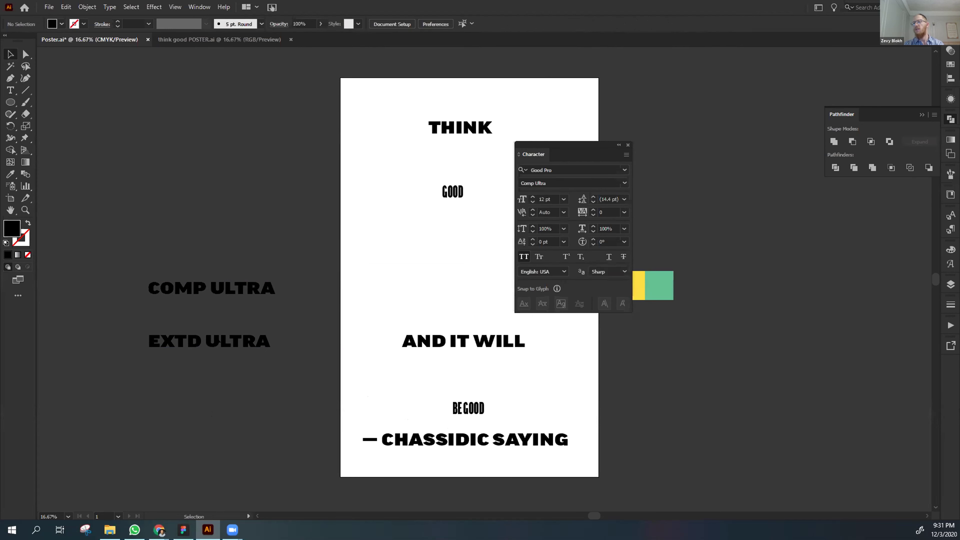
{"action": "left_click_drag", "start_coordinate": [240, 339], "coordinate": [244, 307]}
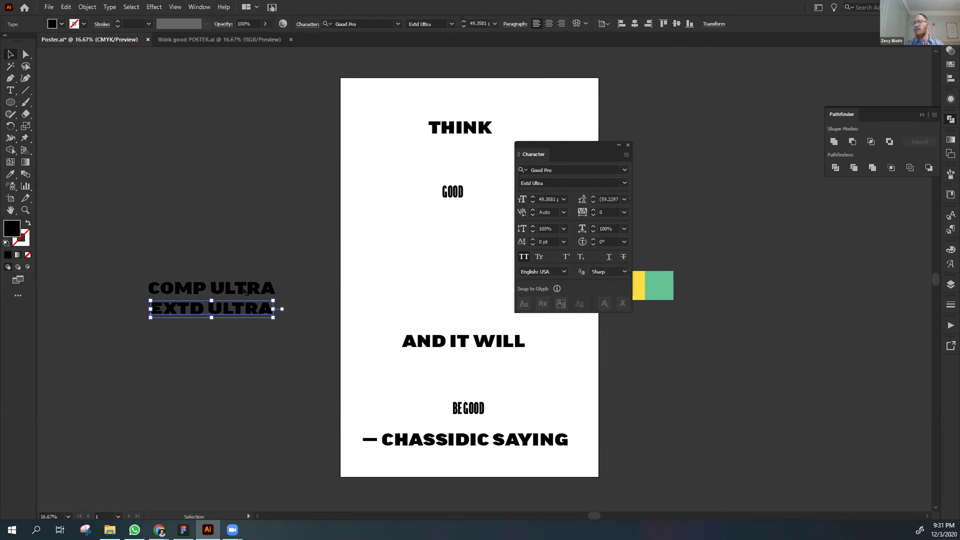
Apply the GOOD text's style to the COMP ULTRA label with the Eyedropper, and enlarge the label above EXTD ULTRA.
{"action": "left_click", "coordinate": [247, 292]}
{"action": "key", "text": "i"}
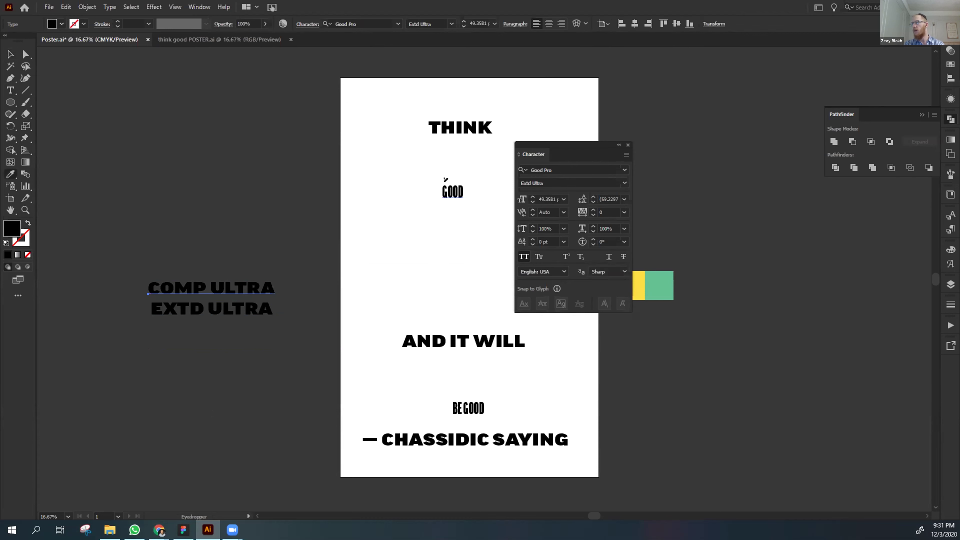
{"action": "left_click", "coordinate": [444, 188]}
{"action": "key", "text": "c"}
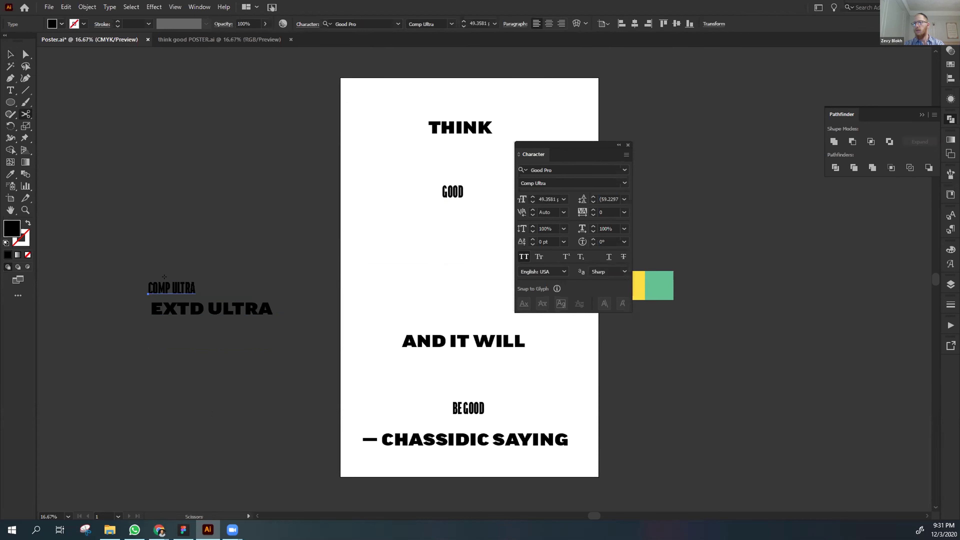
{"action": "key", "text": "v"}
{"action": "left_click_drag", "start_coordinate": [196, 279], "coordinate": [231, 286]}
{"action": "left_click", "coordinate": [266, 230]}
{"action": "left_click_drag", "start_coordinate": [265, 230], "coordinate": [123, 256]}
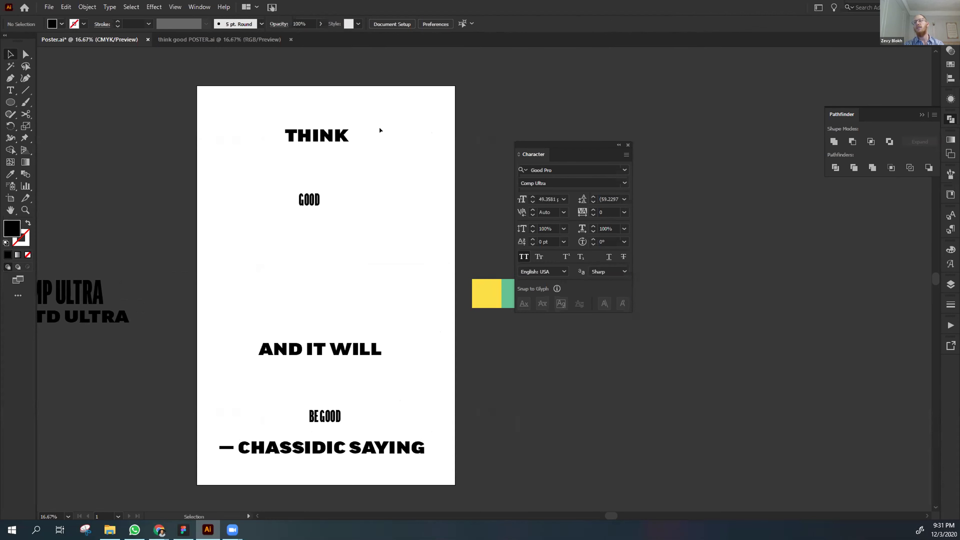
Select all five text lines on the poster and look up the Create Outlines option for them.
{"action": "left_click_drag", "start_coordinate": [379, 127], "coordinate": [273, 489]}
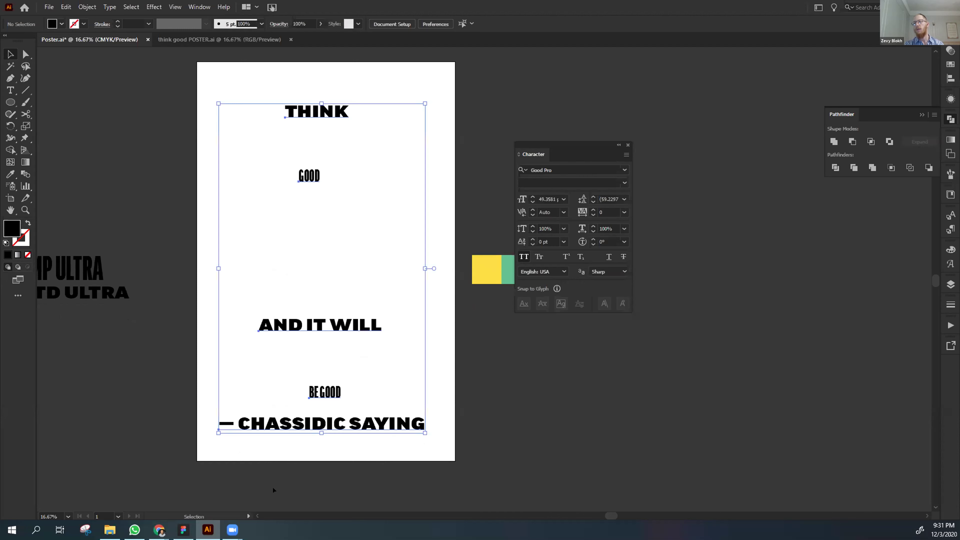
{"action": "right_click", "coordinate": [313, 314]}
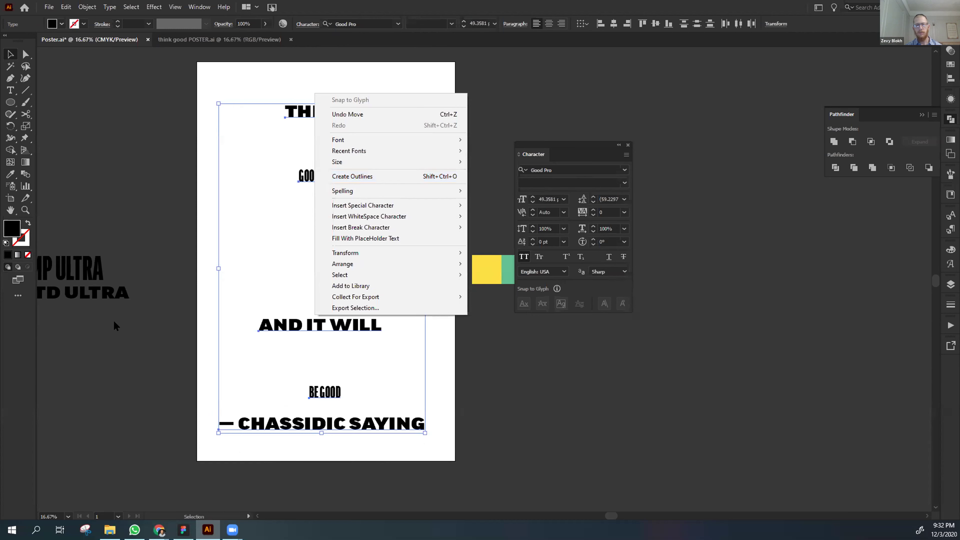
{"action": "left_click", "coordinate": [346, 172]}
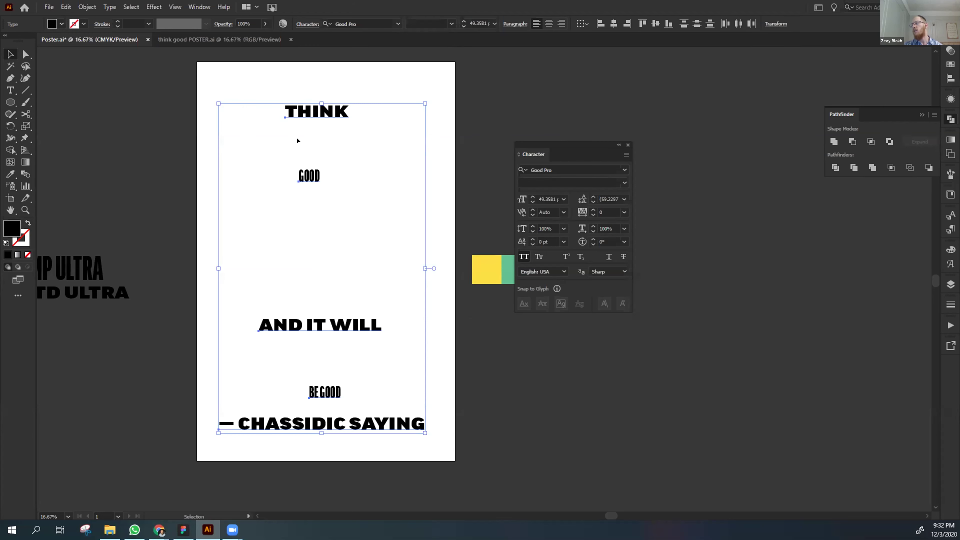
Preview Good Pro font styles on the five selected lines, including Extd Ultra, without applying one, and deselect them.
{"action": "left_click", "coordinate": [624, 183]}
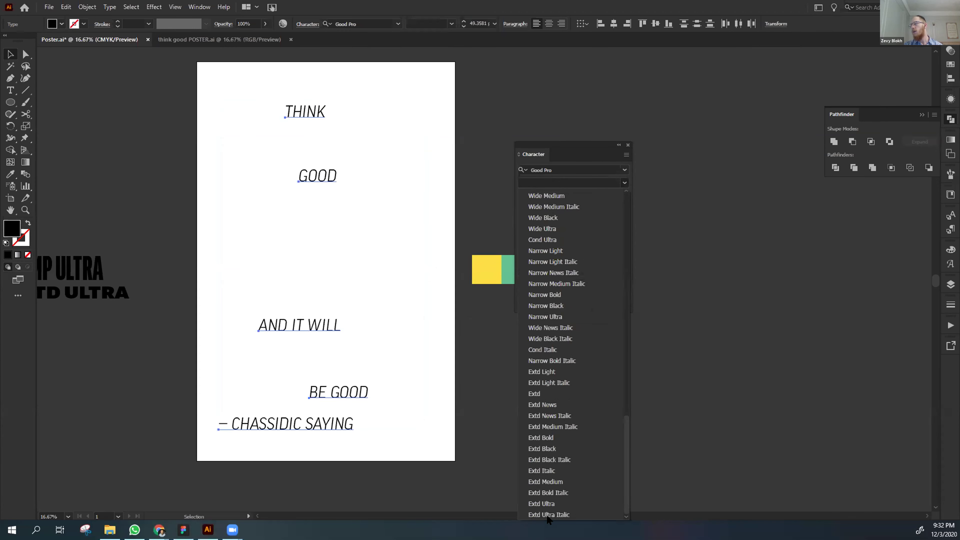
{"action": "left_click_drag", "start_coordinate": [625, 456], "coordinate": [633, 205]}
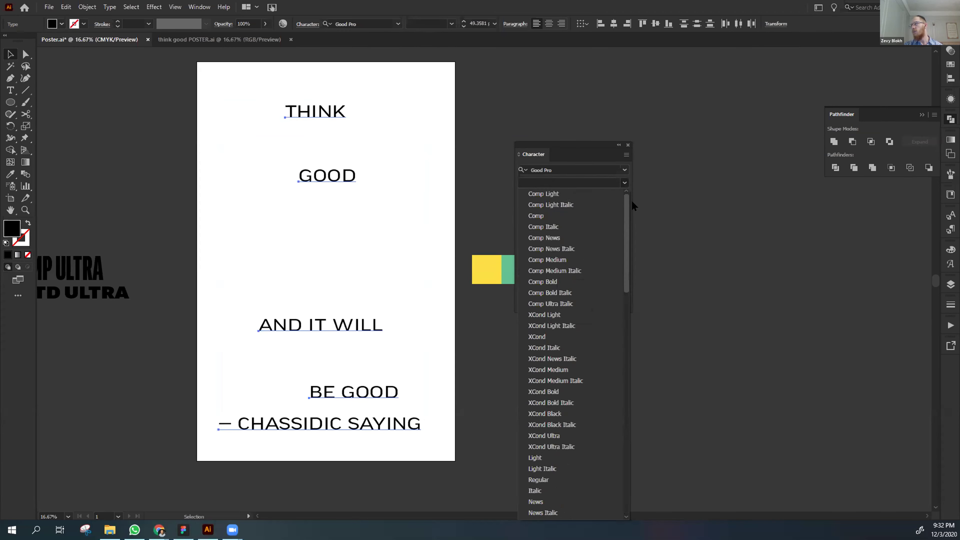
{"action": "scroll", "coordinate": [600, 439], "scroll_direction": "down", "scroll_amount": 10}
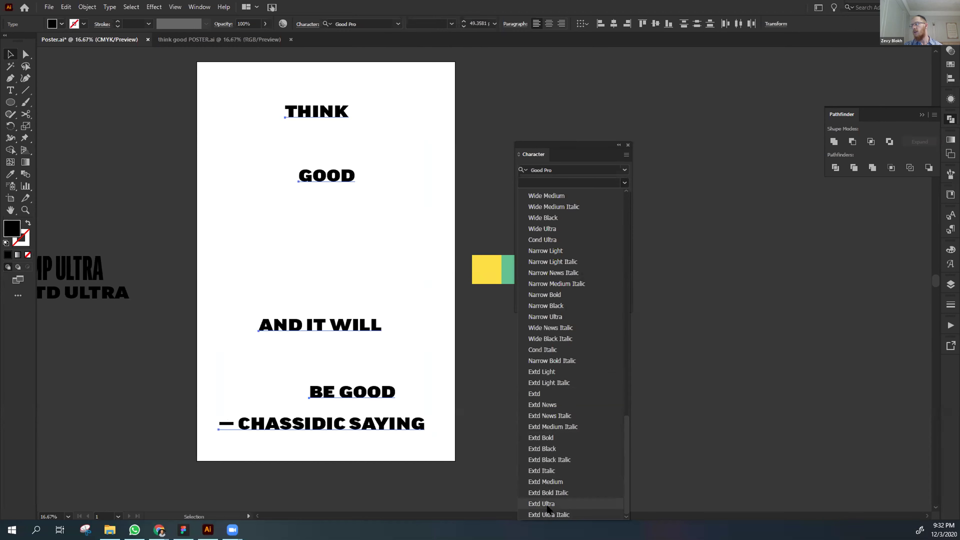
{"action": "left_click", "coordinate": [434, 319]}
{"action": "left_click", "coordinate": [448, 345]}
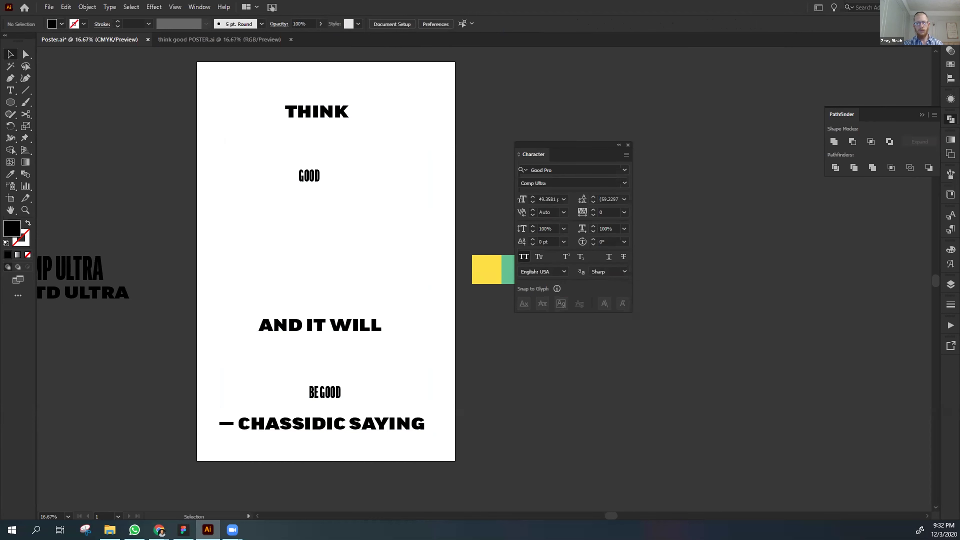
Duplicate all five poster text lines onto the pasteboard to the right of the poster.
{"action": "left_click_drag", "start_coordinate": [387, 77], "coordinate": [268, 462]}
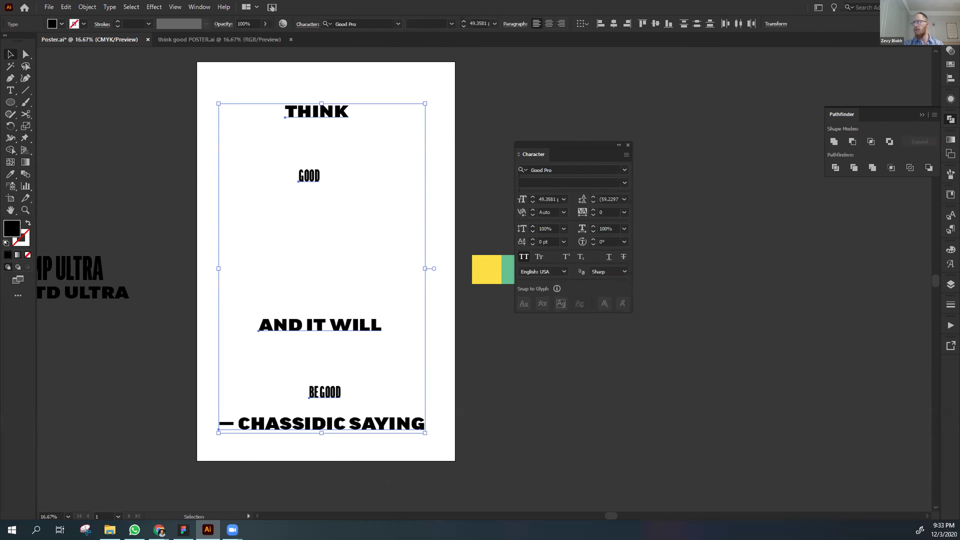
{"action": "left_click_drag", "start_coordinate": [329, 414], "coordinate": [851, 395]}
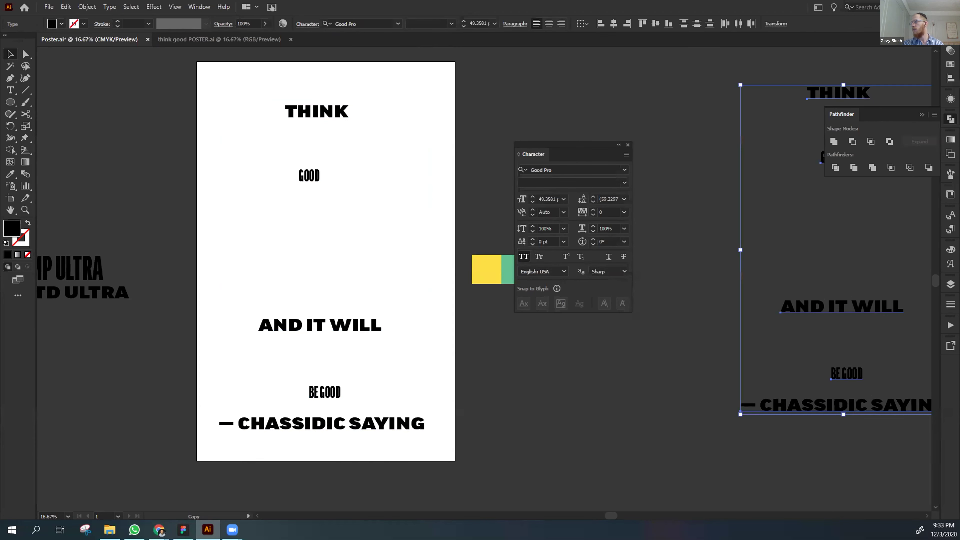
Convert the five text lines on the poster to outlines and deselect them.
{"action": "left_click", "coordinate": [545, 473]}
{"action": "left_click_drag", "start_coordinate": [410, 105], "coordinate": [237, 455]}
{"action": "right_click", "coordinate": [314, 311]}
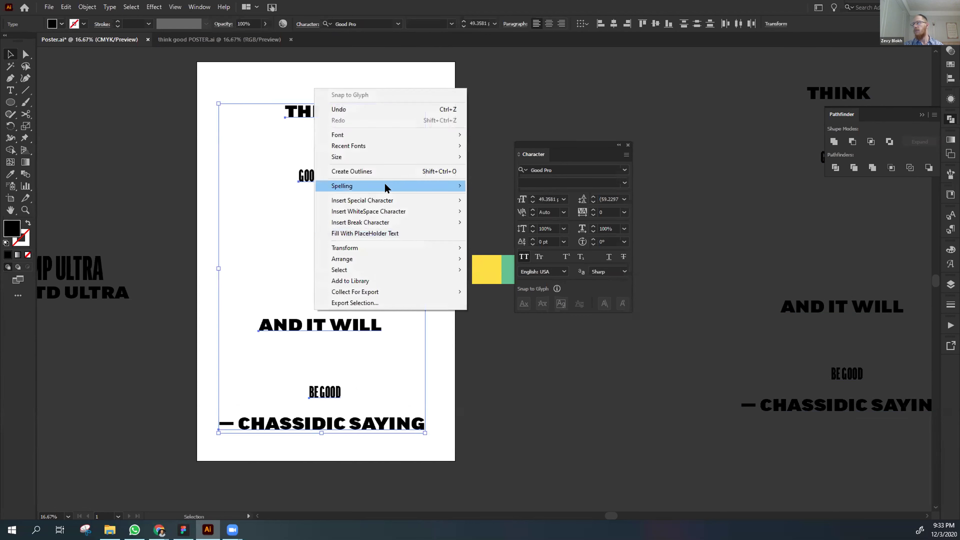
{"action": "left_click", "coordinate": [403, 172]}
{"action": "left_click", "coordinate": [402, 216]}
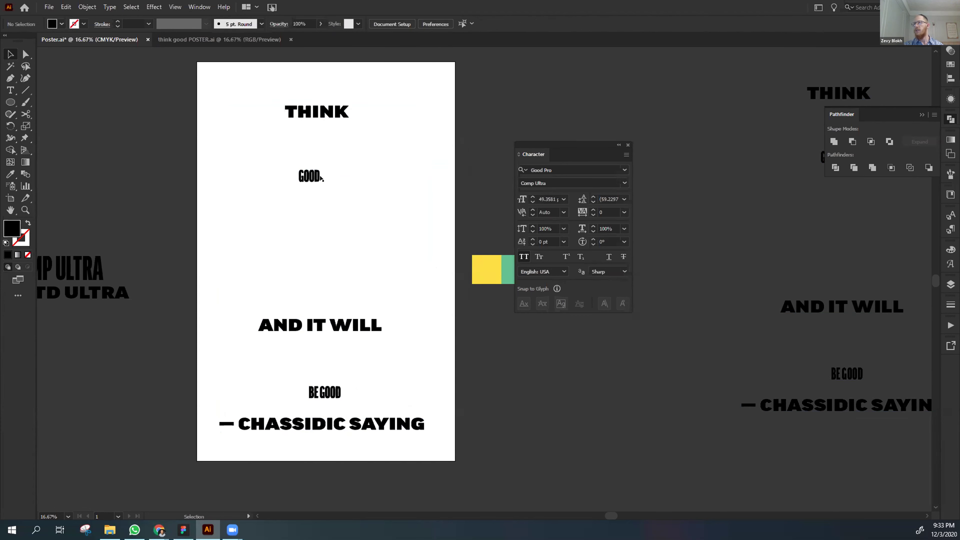
Enlarge the outlined GOOD on the poster to about 446 × 261 pt and dock the floating Character panel.
{"action": "left_click", "coordinate": [308, 177]}
{"action": "left_click_drag", "start_coordinate": [308, 181], "coordinate": [308, 259]}
{"action": "left_click", "coordinate": [277, 258]}
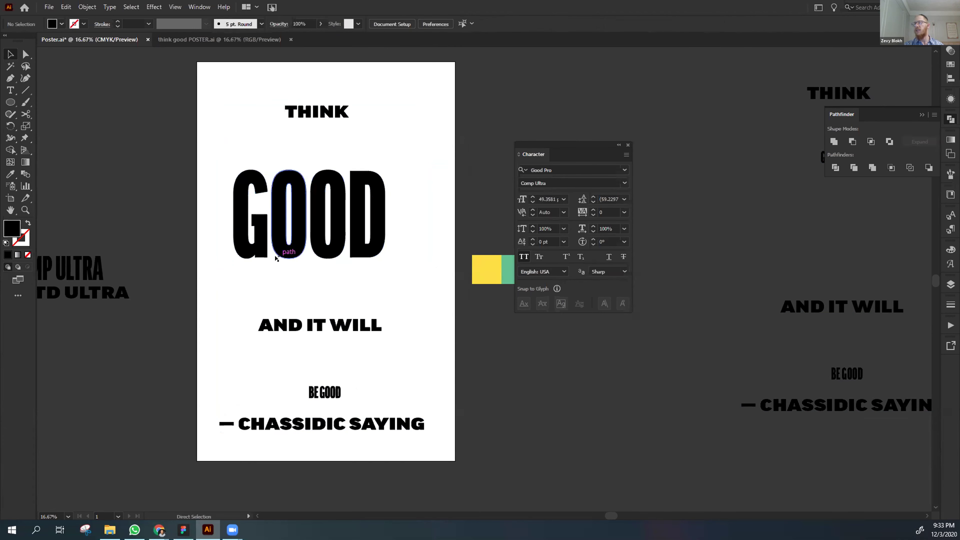
{"action": "key", "text": "ctrl+z"}
{"action": "left_click_drag", "start_coordinate": [308, 184], "coordinate": [309, 256]}
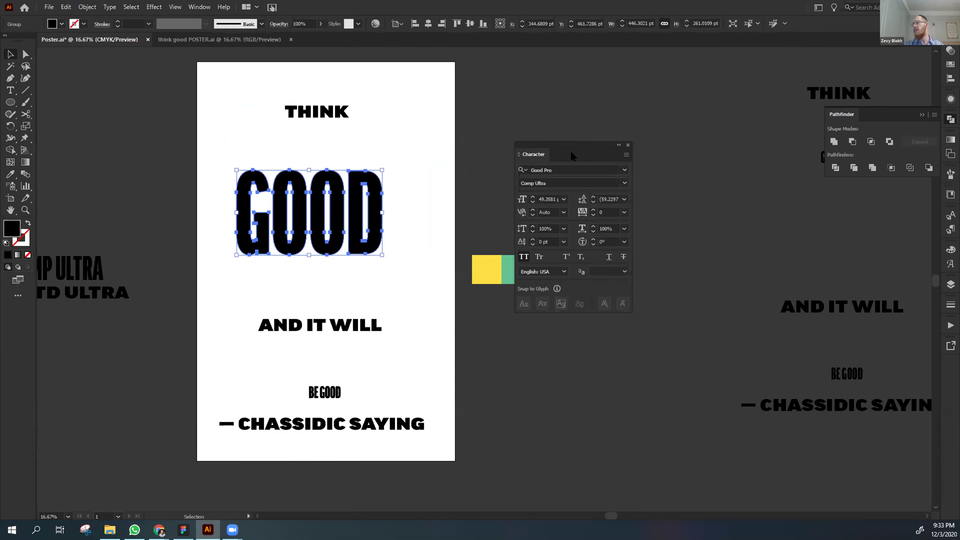
{"action": "left_click_drag", "start_coordinate": [542, 156], "coordinate": [928, 328]}
{"action": "left_click", "coordinate": [402, 221]}
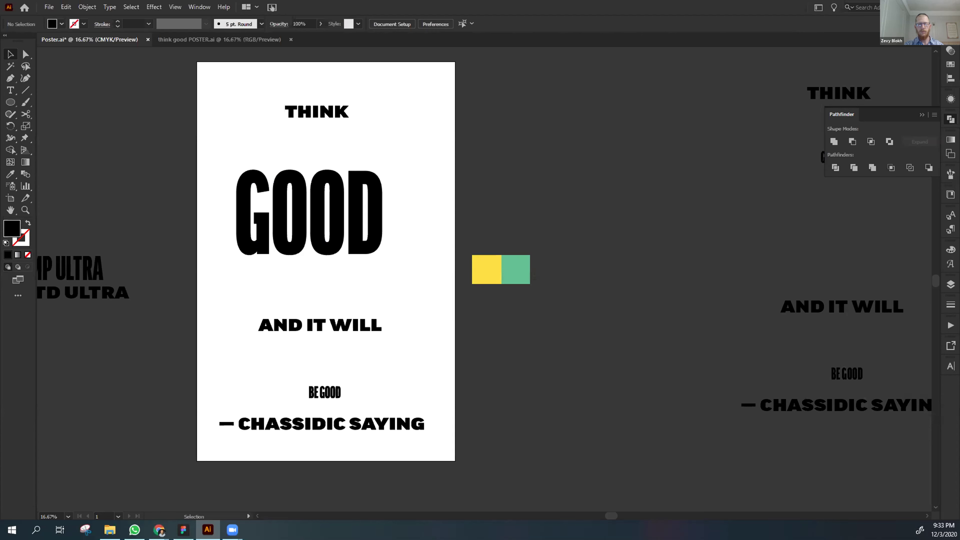
Duplicate the pasteboard's AND IT WILL text line to the empty area below the color swatches.
{"action": "scroll", "coordinate": [235, 332], "scroll_direction": "right", "scroll_amount": 8}
{"action": "left_click_drag", "start_coordinate": [625, 319], "coordinate": [336, 376]}
{"action": "left_click", "coordinate": [314, 395]}
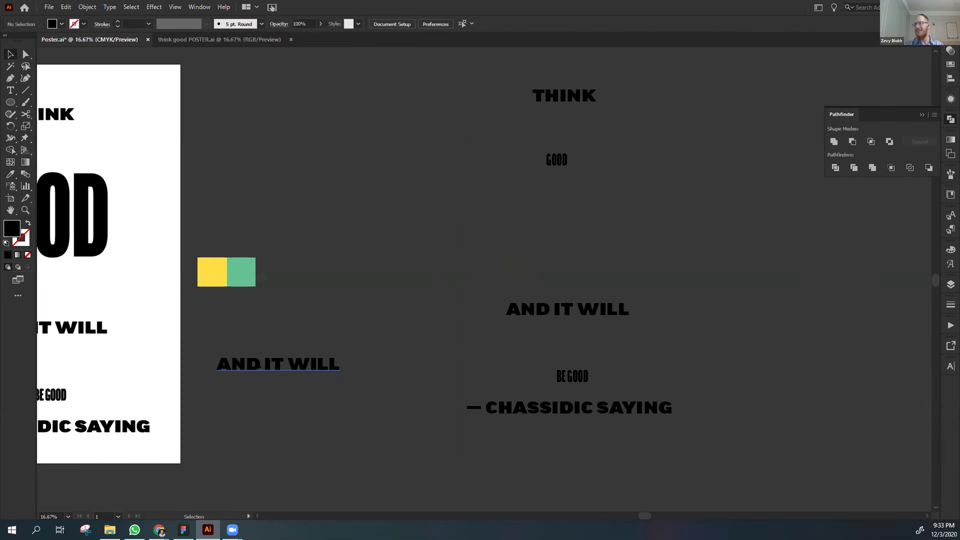
Examine the copied AND IT WILL line as live text by placing the cursor in it and selecting the word AND.
{"action": "left_click", "coordinate": [249, 359]}
{"action": "double_click", "coordinate": [249, 359]}
{"action": "left_click", "coordinate": [249, 357]}
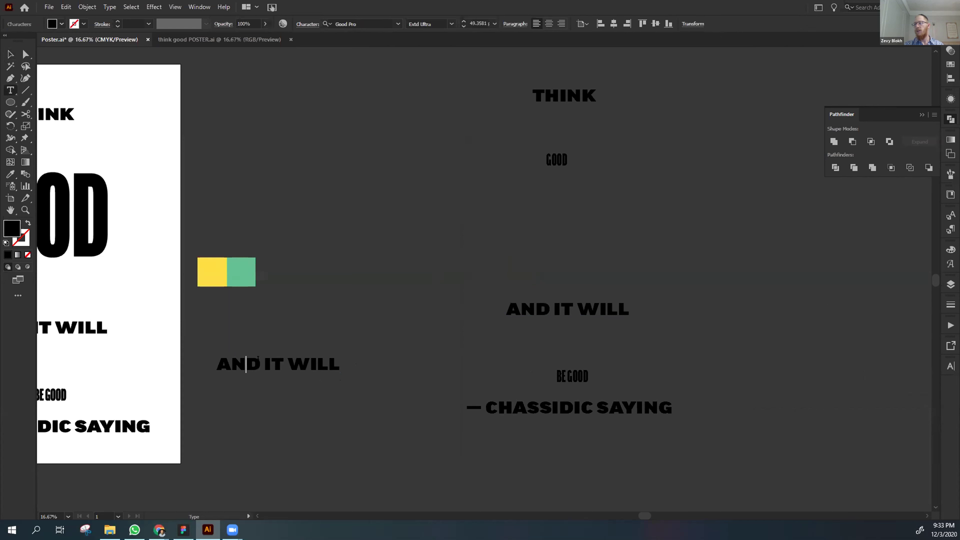
{"action": "double_click", "coordinate": [246, 362]}
{"action": "left_click", "coordinate": [266, 357]}
{"action": "double_click", "coordinate": [226, 356]}
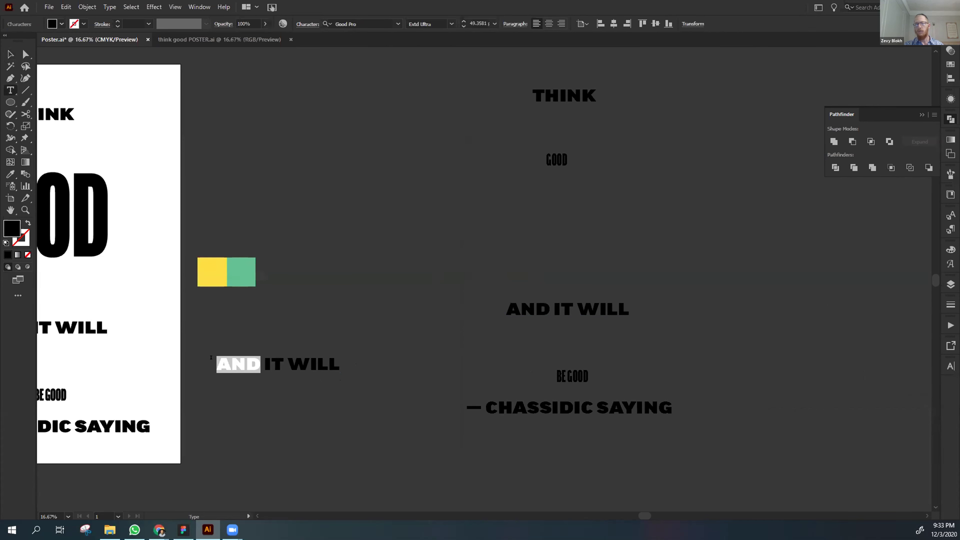
{"action": "left_click", "coordinate": [250, 358]}
{"action": "double_click", "coordinate": [218, 364]}
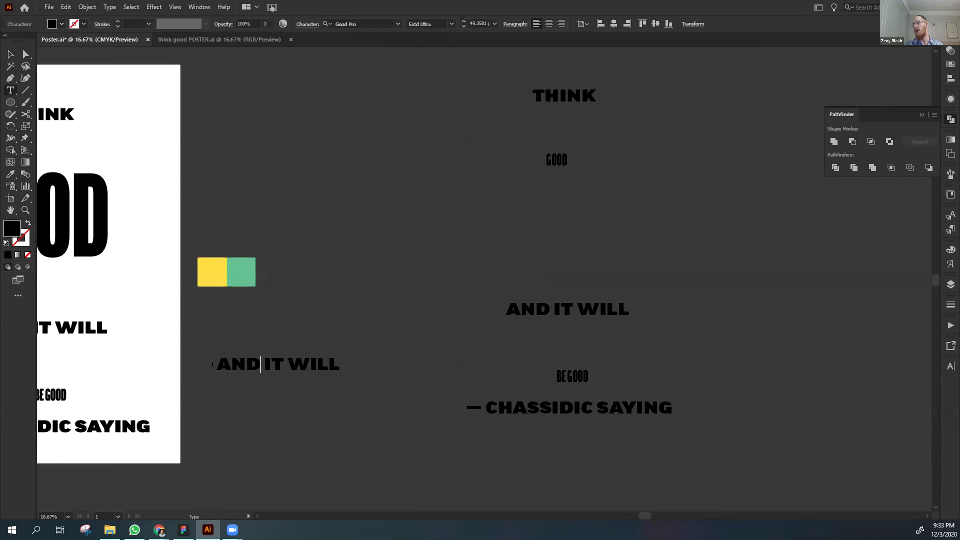
{"action": "left_click", "coordinate": [231, 363]}
{"action": "double_click", "coordinate": [234, 363]}
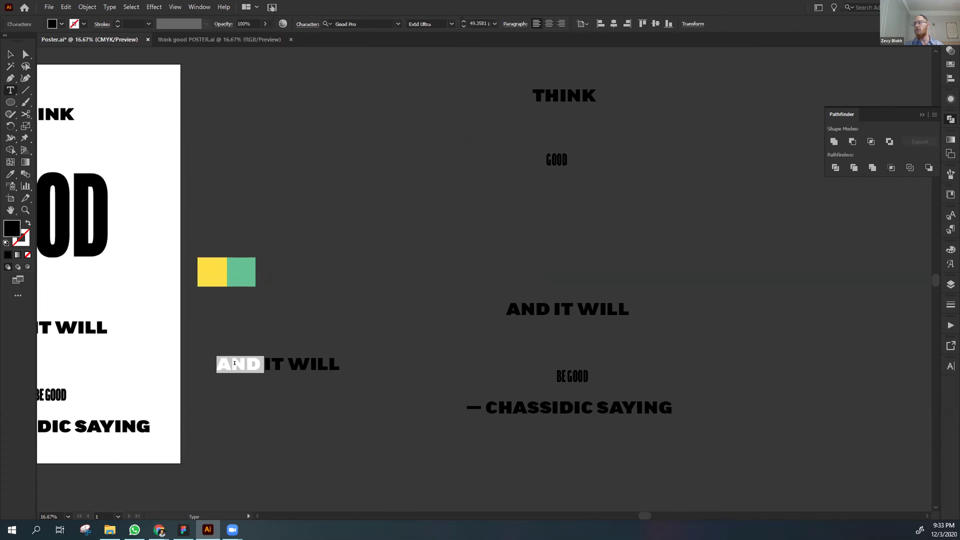
{"action": "triple_click", "coordinate": [274, 364]}
{"action": "triple_click", "coordinate": [249, 356]}
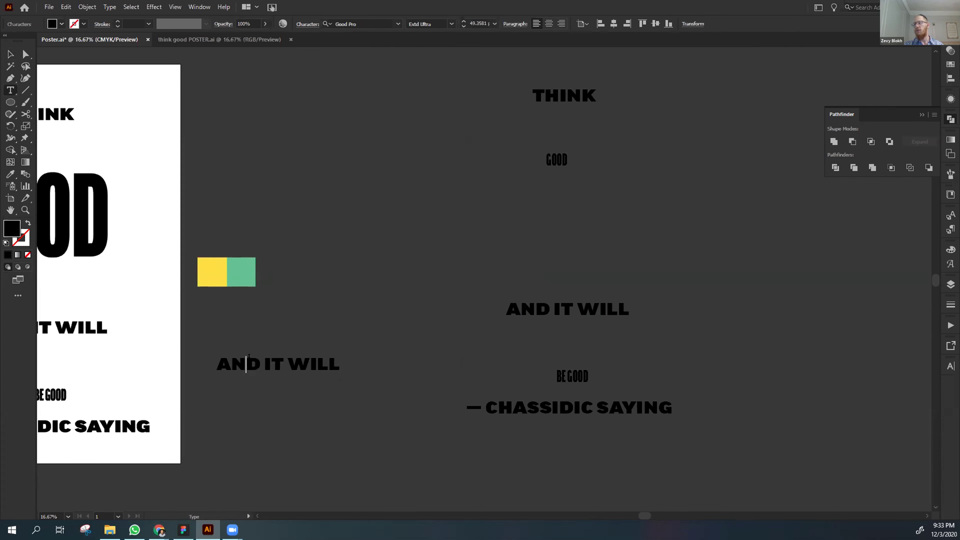
{"action": "double_click", "coordinate": [227, 356]}
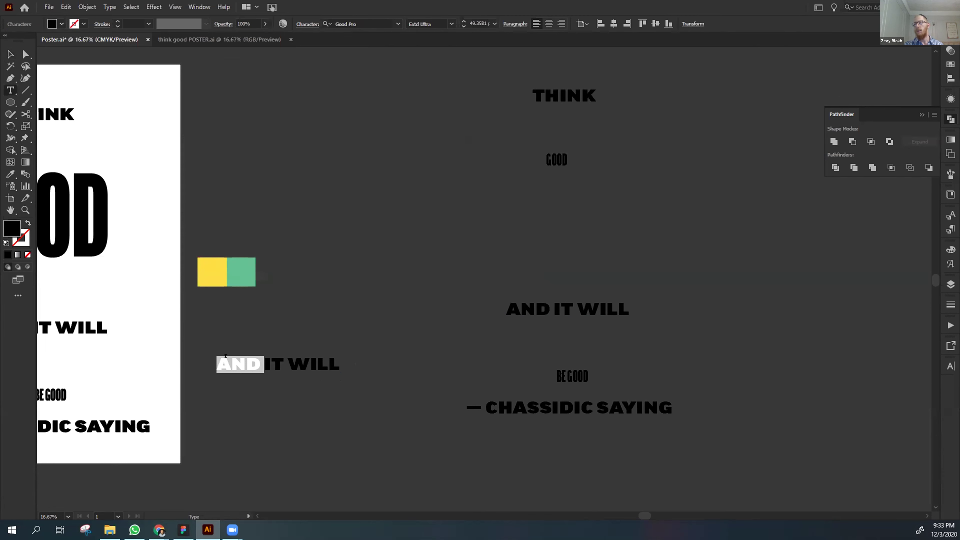
{"action": "left_click", "coordinate": [227, 355]}
{"action": "double_click", "coordinate": [227, 356]}
{"action": "key", "text": "Escape"}
Move the enlarged GOOD up the poster to sit beneath THINK.
{"action": "left_click", "coordinate": [295, 328]}
{"action": "left_click_drag", "start_coordinate": [154, 348], "coordinate": [322, 354]}
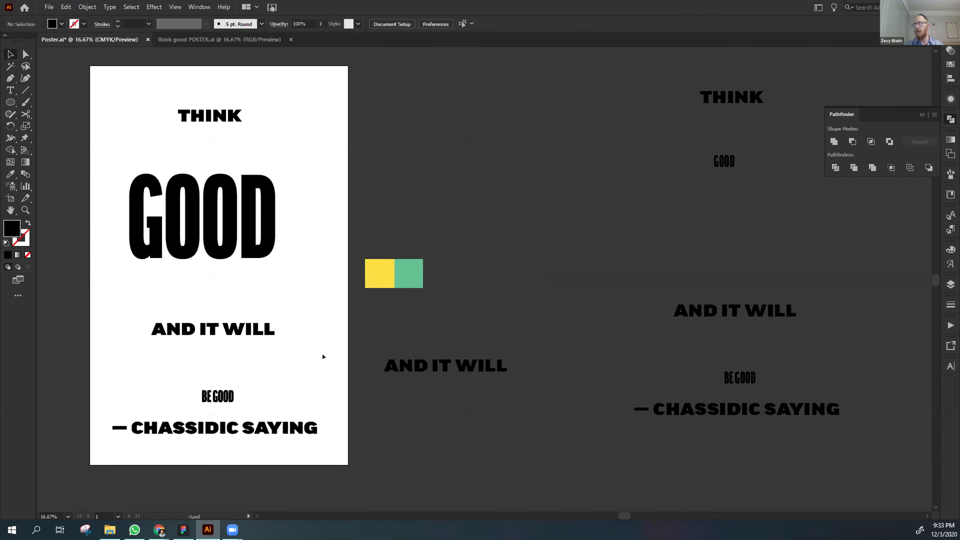
{"action": "left_click_drag", "start_coordinate": [202, 217], "coordinate": [213, 193]}
{"action": "left_click", "coordinate": [188, 337]}
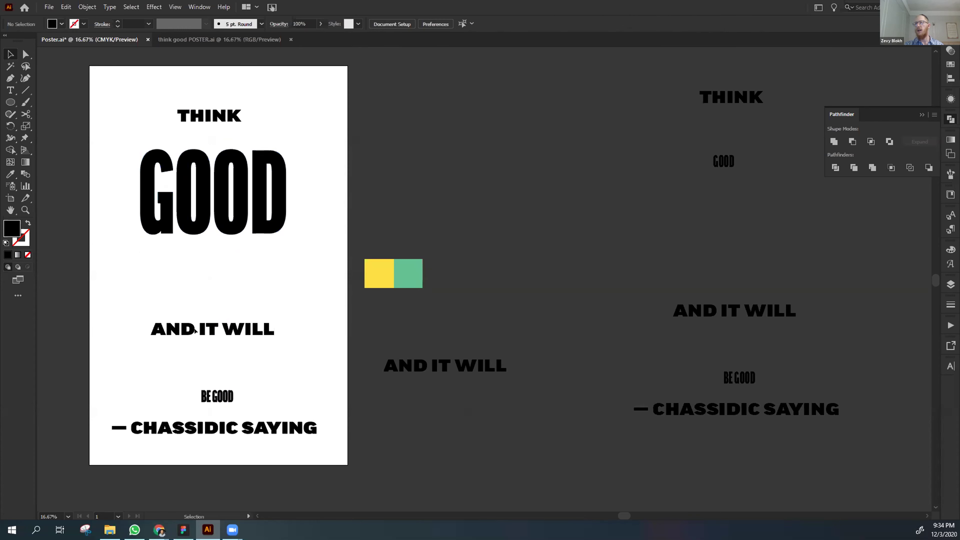
Enlarge the outlined AND IT WILL until it spans nearly the full width of the poster.
{"action": "left_click", "coordinate": [195, 330]}
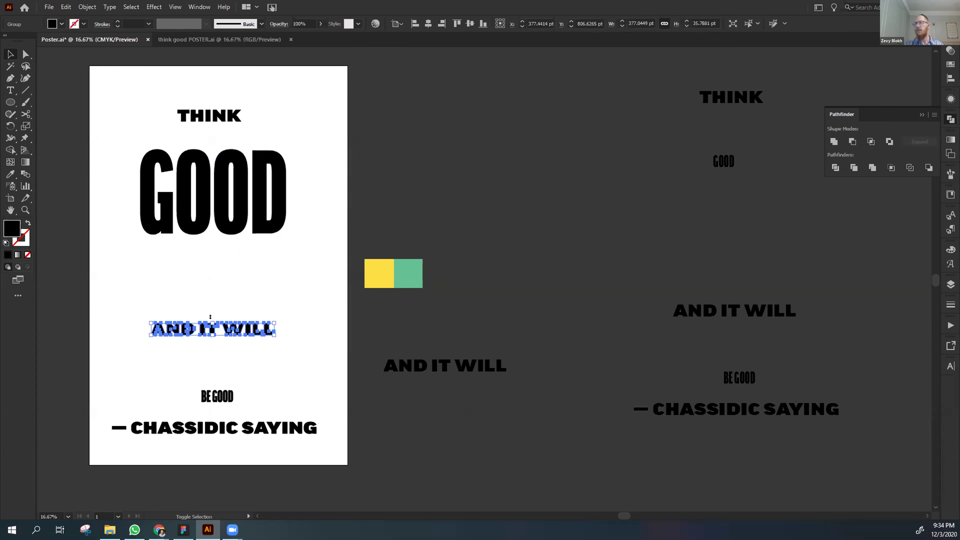
{"action": "left_click_drag", "start_coordinate": [211, 321], "coordinate": [214, 308]}
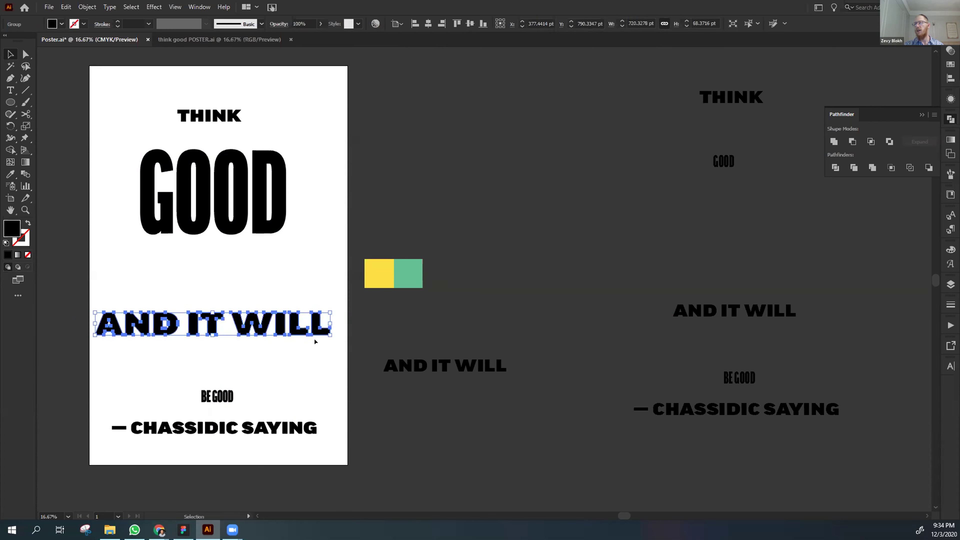
{"action": "left_click_drag", "start_coordinate": [332, 322], "coordinate": [338, 323]}
{"action": "left_click", "coordinate": [339, 352]}
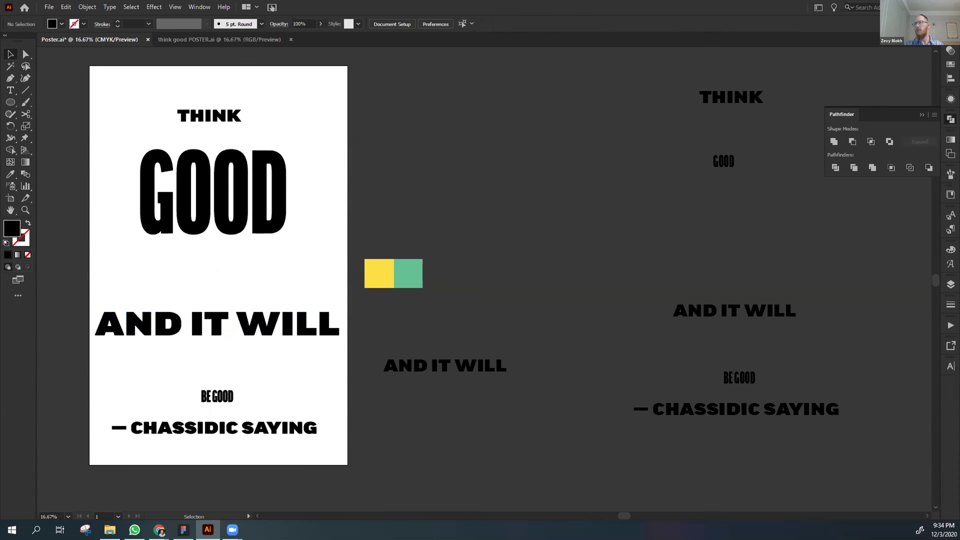
Stack GOOD directly above AND IT WILL and enlarge GOOD and THINK to nearly the same line width.
{"action": "left_click_drag", "start_coordinate": [257, 211], "coordinate": [245, 280]}
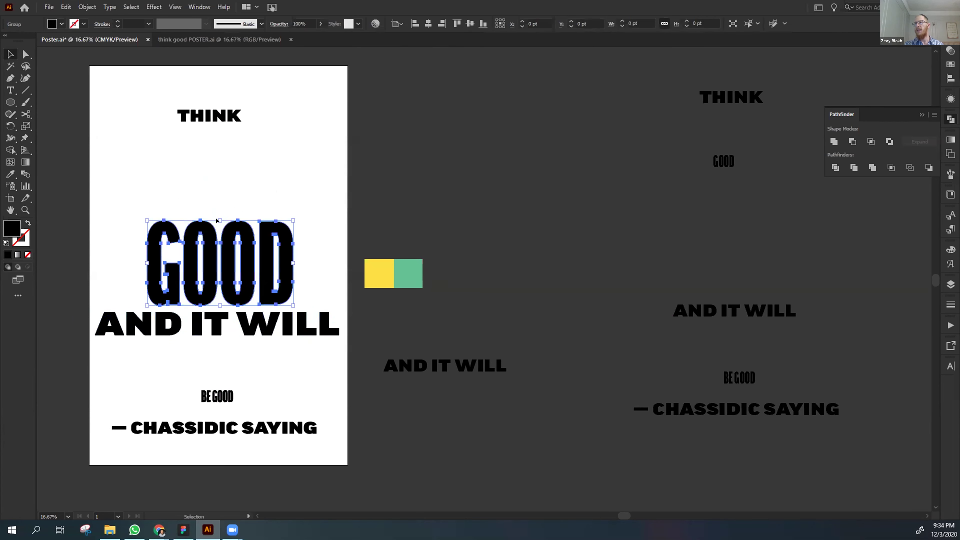
{"action": "left_click_drag", "start_coordinate": [220, 220], "coordinate": [236, 167]}
{"action": "left_click", "coordinate": [257, 113]}
{"action": "left_click_drag", "start_coordinate": [227, 115], "coordinate": [342, 94]}
{"action": "left_click", "coordinate": [394, 131]}
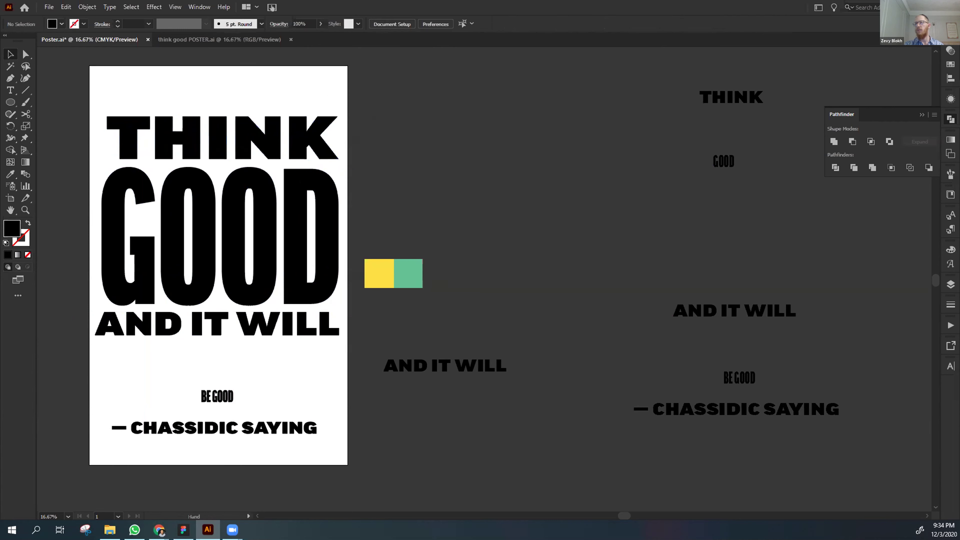
Enlarge BE GOOD to match the width of AND IT WILL and nudge it up close beneath that line.
{"action": "left_click_drag", "start_coordinate": [395, 131], "coordinate": [440, 89]}
{"action": "left_click_drag", "start_coordinate": [325, 368], "coordinate": [140, 354]}
{"action": "left_click_drag", "start_coordinate": [279, 353], "coordinate": [371, 364]}
{"action": "left_click_drag", "start_coordinate": [400, 369], "coordinate": [400, 369]}
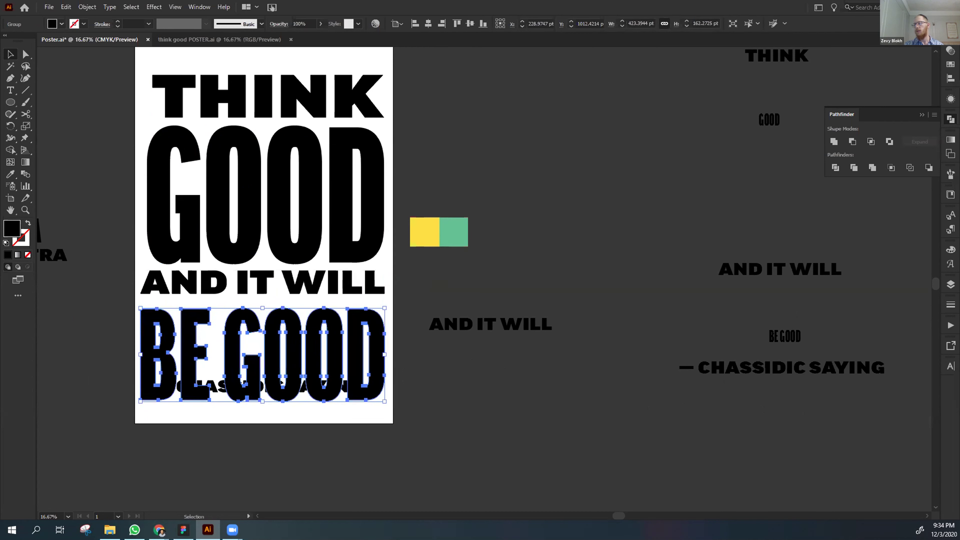
{"action": "key", "text": "shift+Up"}
{"action": "key", "text": "shift+Up"}
Move the CHASSIDIC SAYING line down so it clears BE GOOD near the poster's lower edge.
{"action": "left_click", "coordinate": [440, 421]}
{"action": "left_click_drag", "start_coordinate": [306, 390], "coordinate": [307, 410]}
{"action": "left_click", "coordinate": [435, 418]}
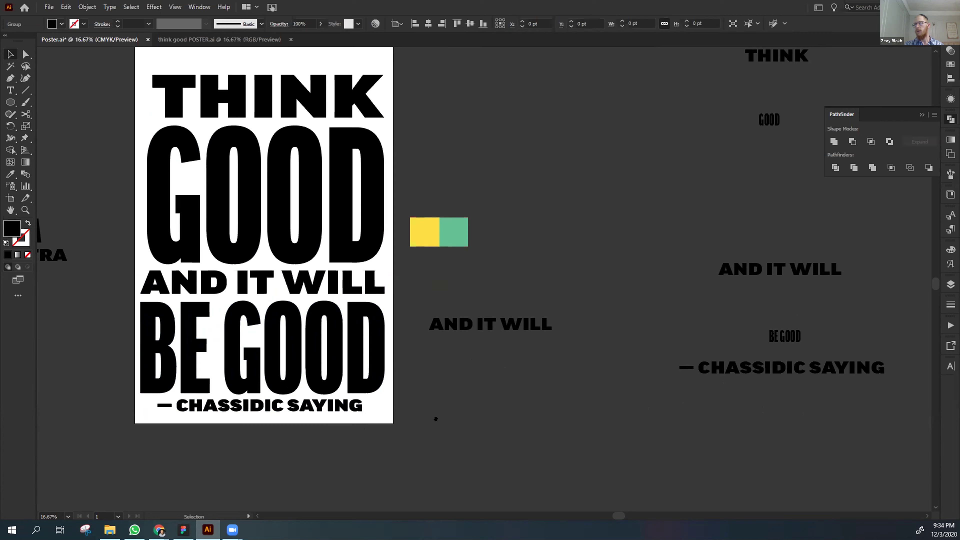
Move the four large quote lines up the poster and bring CHASSIDIC SAYING up beneath BE GOOD.
{"action": "left_click_drag", "start_coordinate": [435, 418], "coordinate": [507, 442]}
{"action": "left_click", "coordinate": [338, 380]}
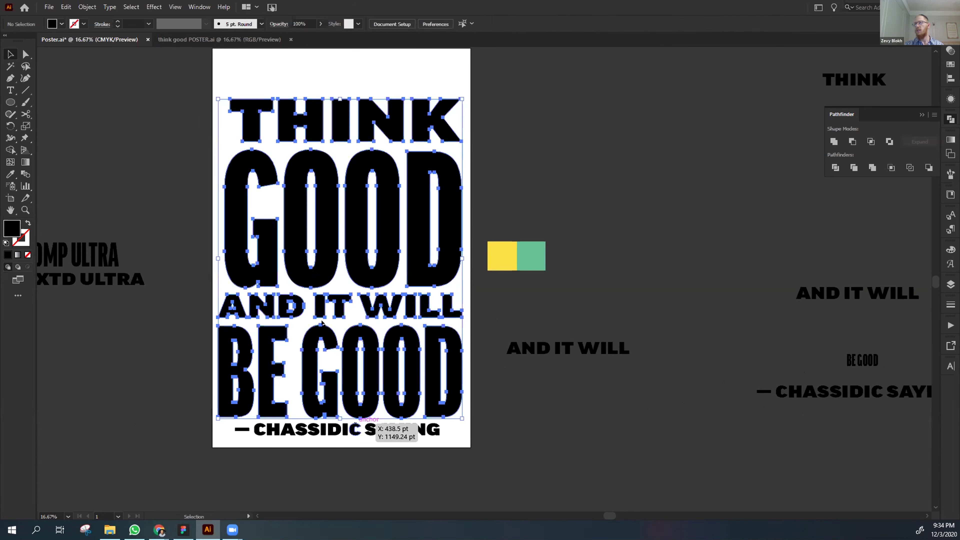
{"action": "left_click_drag", "start_coordinate": [339, 197], "coordinate": [340, 161]}
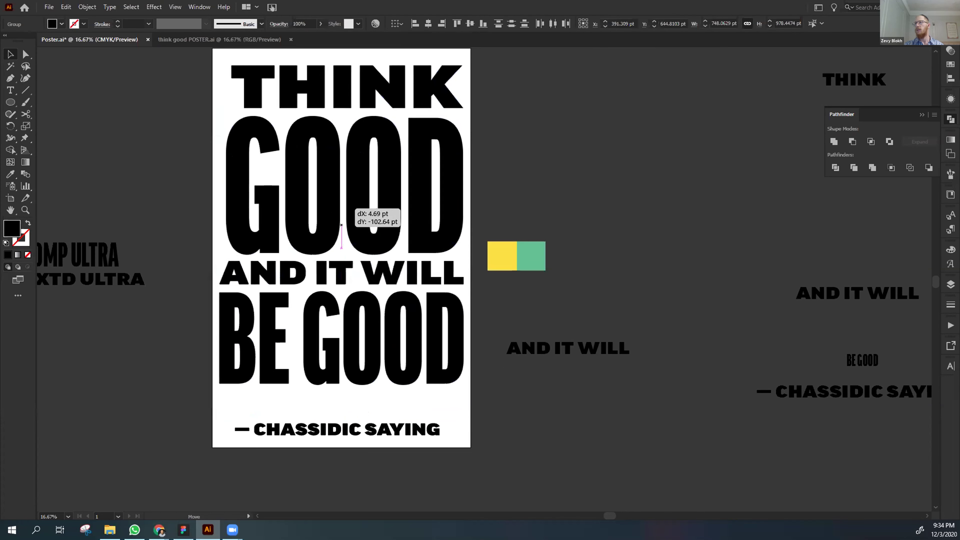
{"action": "right_click", "coordinate": [169, 402]}
{"action": "left_click", "coordinate": [234, 452]}
{"action": "left_click", "coordinate": [235, 452]}
{"action": "left_click_drag", "start_coordinate": [336, 422], "coordinate": [324, 407]}
{"action": "scroll", "coordinate": [264, 469], "scroll_direction": "up", "scroll_amount": 1}
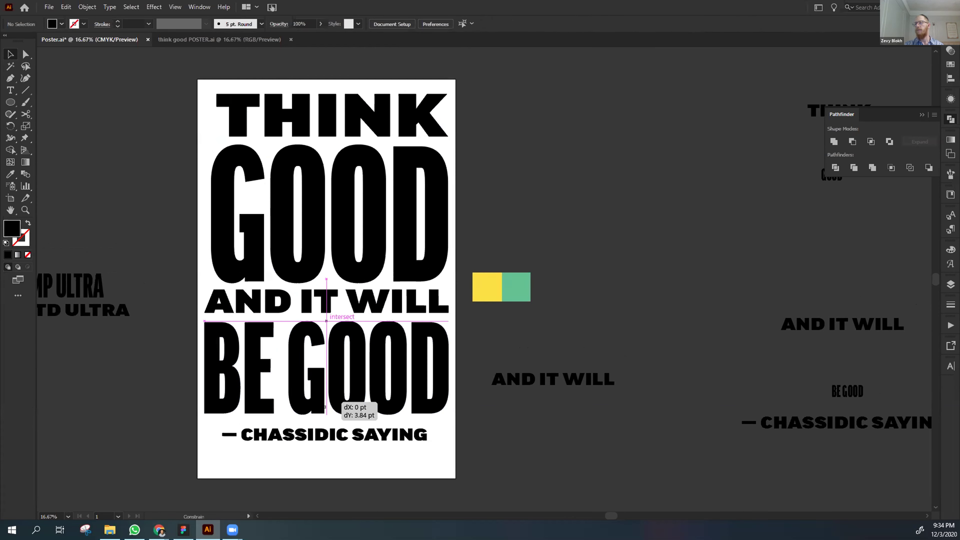
Widen THINK to about 726 pt so both its edges line up with GOOD.
{"action": "left_click", "coordinate": [490, 211]}
{"action": "left_click_drag", "start_coordinate": [180, 106], "coordinate": [324, 270]}
{"action": "left_click", "coordinate": [186, 212]}
{"action": "left_click", "coordinate": [217, 110]}
{"action": "left_click_drag", "start_coordinate": [216, 114], "coordinate": [205, 115]}
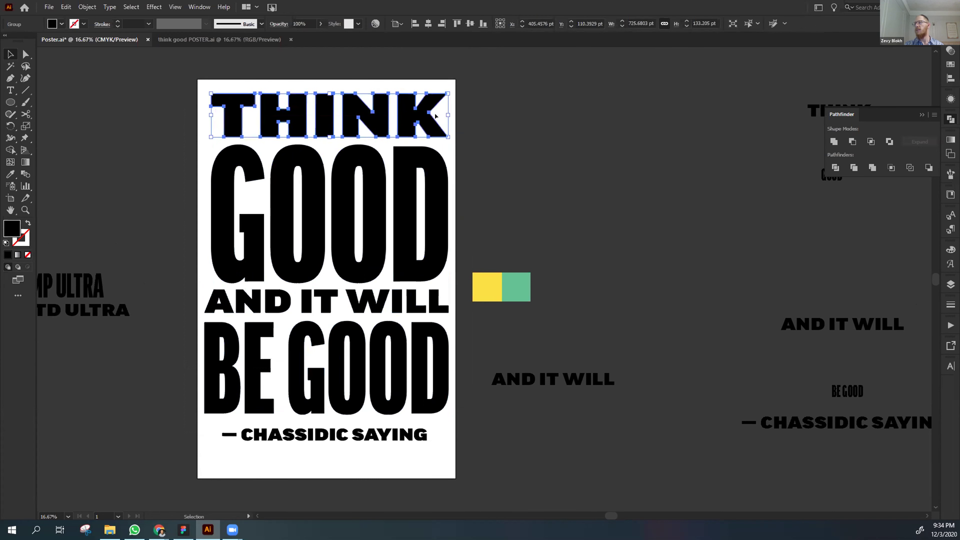
{"action": "mouse_move", "coordinate": [444, 110]}
{"action": "left_mouse_down"}
{"action": "mouse_move", "coordinate": [469, 113]}
{"action": "mouse_move", "coordinate": [448, 115]}
{"action": "left_mouse_up"}
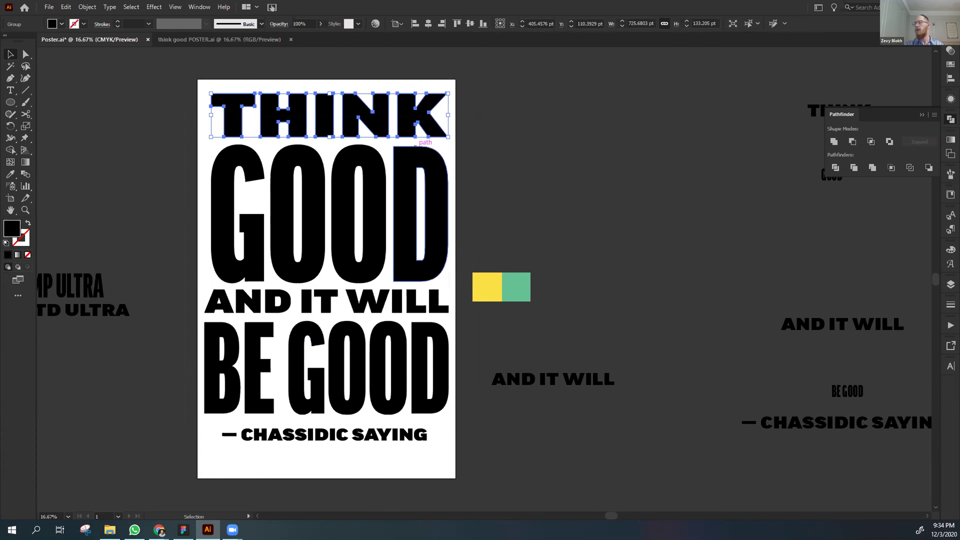
Narrow AND IT WILL and BE GOOD so their edges line up with the lines above.
{"action": "left_click", "coordinate": [223, 302]}
{"action": "left_click_drag", "start_coordinate": [203, 300], "coordinate": [210, 299]}
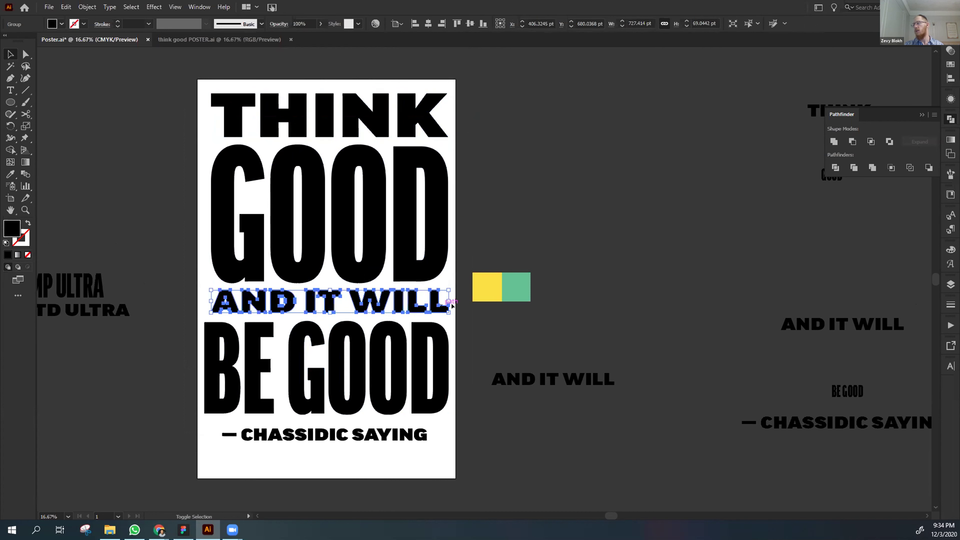
{"action": "left_click_drag", "start_coordinate": [449, 301], "coordinate": [445, 300]}
{"action": "left_click", "coordinate": [445, 363]}
{"action": "left_click_drag", "start_coordinate": [448, 368], "coordinate": [448, 367]}
{"action": "left_click_drag", "start_coordinate": [203, 364], "coordinate": [210, 365]}
{"action": "left_click", "coordinate": [154, 388]}
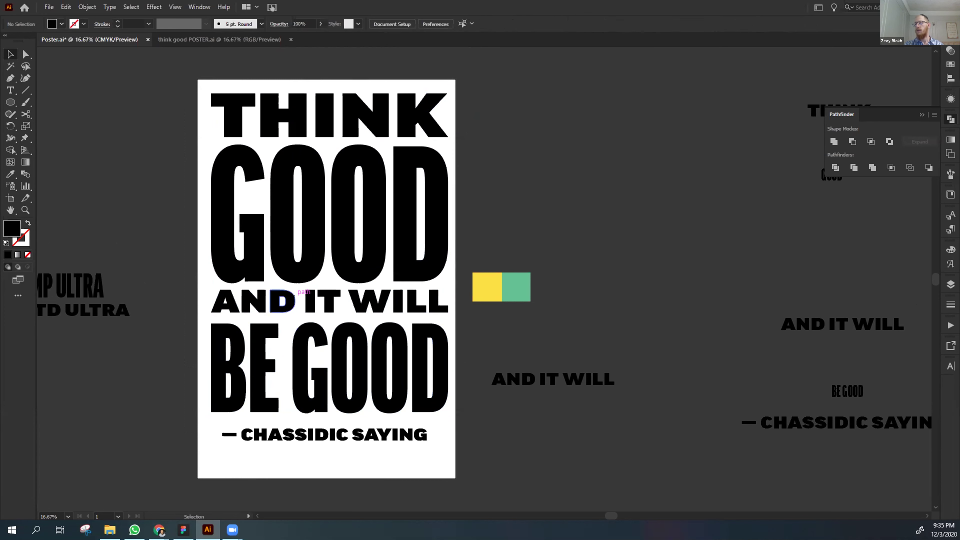
Select the four large quote lines together and enlarge them slightly toward the poster margins.
{"action": "left_click", "coordinate": [342, 391]}
{"action": "left_click", "coordinate": [200, 205]}
{"action": "left_click_drag", "start_coordinate": [200, 113], "coordinate": [313, 329]}
{"action": "left_click_drag", "start_coordinate": [210, 250], "coordinate": [208, 252]}
{"action": "left_click", "coordinate": [146, 385]}
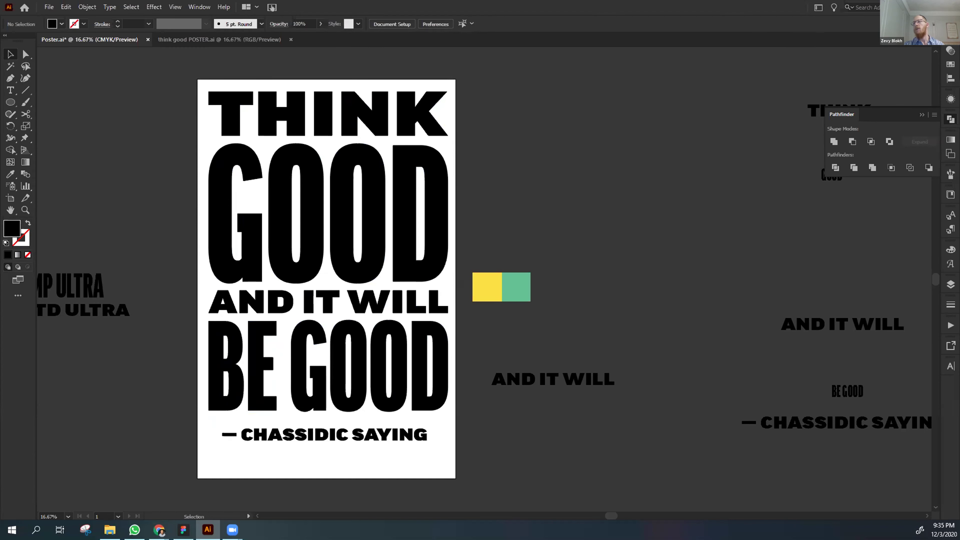
{"action": "left_click_drag", "start_coordinate": [185, 91], "coordinate": [325, 278]}
{"action": "left_click", "coordinate": [620, 201]}
Draw a black square about 178 pt wide on the pasteboard between the poster and the copied text.
{"action": "left_click_drag", "start_coordinate": [619, 201], "coordinate": [429, 227]}
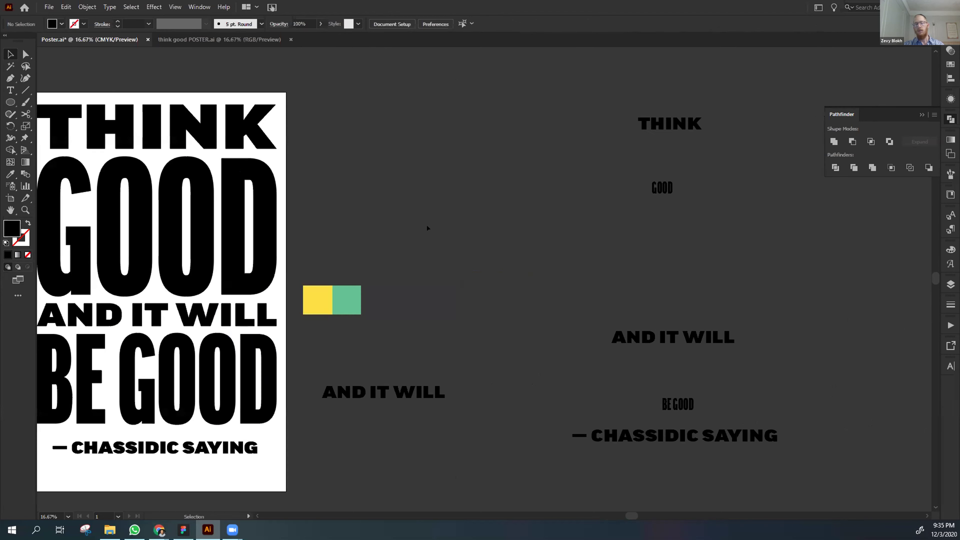
{"action": "key", "text": "m"}
{"action": "left_click_drag", "start_coordinate": [373, 105], "coordinate": [588, 318]}
{"action": "key", "text": "v"}
Try enlarging the black square to about 658 pt wide and undo the resize.
{"action": "left_click", "coordinate": [475, 169]}
{"action": "left_click", "coordinate": [432, 163]}
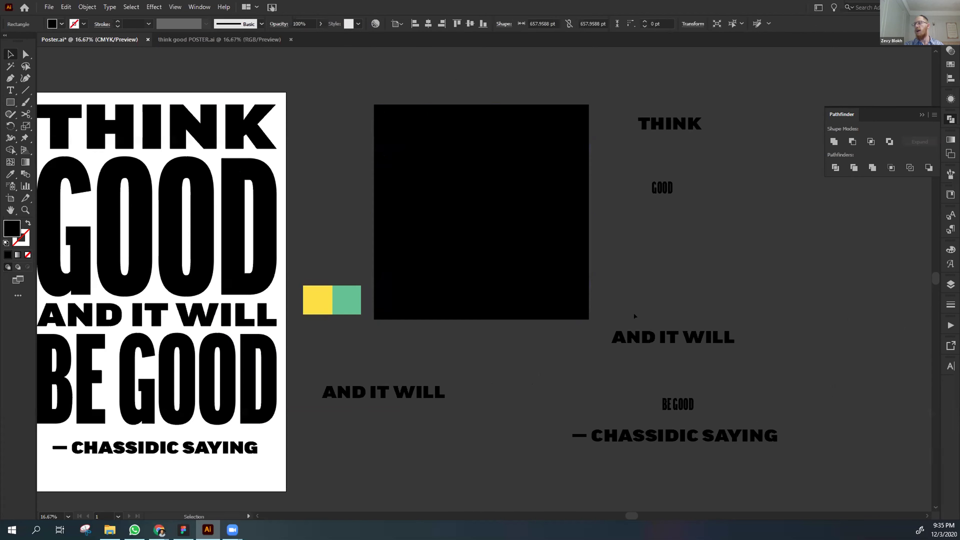
{"action": "key", "text": "ctrl+z"}
{"action": "left_click", "coordinate": [573, 228]}
Undo back past the black square and the recent resizing of the quote lines, and redo those edits.
{"action": "scroll", "coordinate": [573, 228], "scroll_direction": "left", "scroll_amount": 5}
{"action": "scroll", "coordinate": [573, 229], "scroll_direction": "down", "scroll_amount": 1}
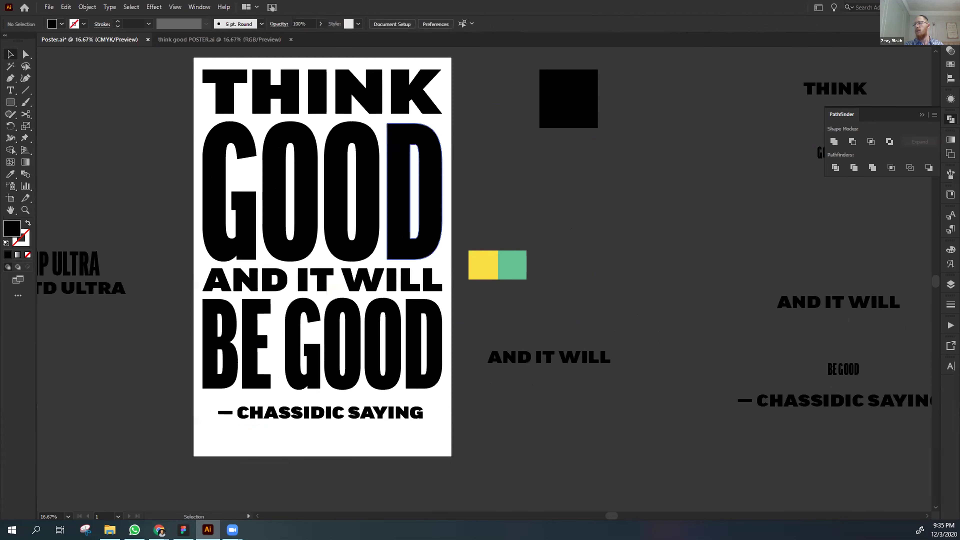
{"action": "left_click", "coordinate": [316, 260]}
{"action": "mouse_move", "coordinate": [316, 260]}
{"action": "left_mouse_down"}
{"action": "mouse_move", "coordinate": [316, 155]}
{"action": "mouse_move", "coordinate": [316, 332]}
{"action": "mouse_move", "coordinate": [316, 261]}
{"action": "left_mouse_up"}
{"action": "left_click", "coordinate": [475, 199]}
{"action": "key", "text": "ctrl+a"}
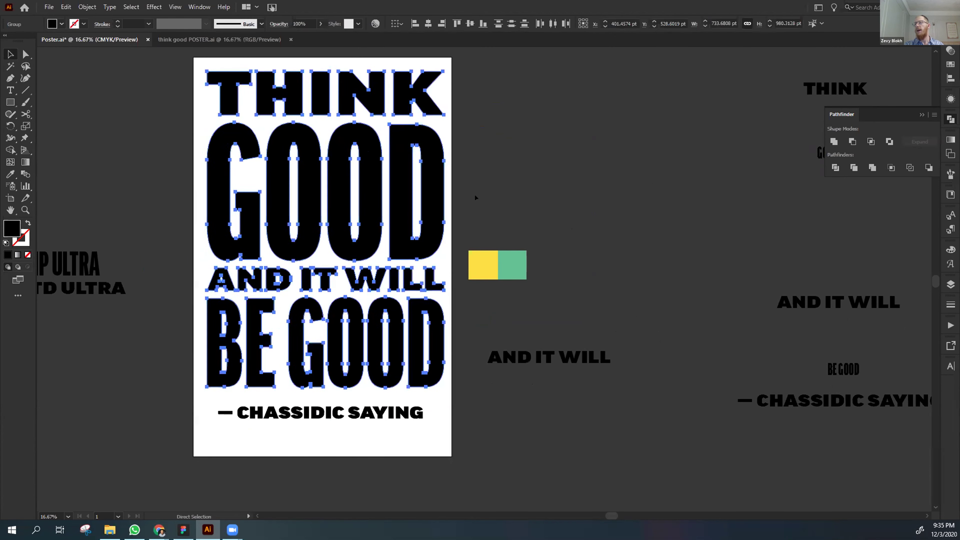
{"action": "key", "text": "ctrl+v"}
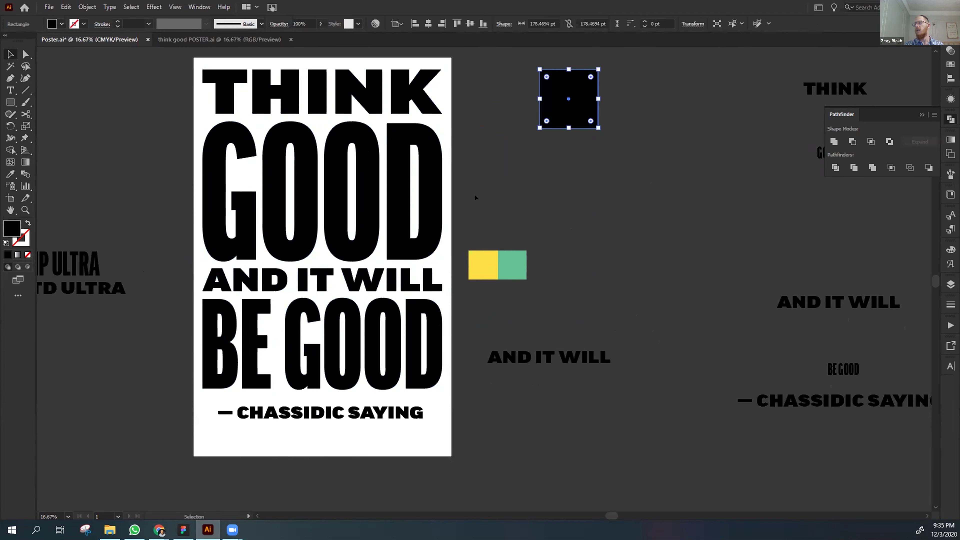
Select the loose "AND IT WILL" text on the pasteboard and review its Create Outlines option without applying it.
{"action": "left_click", "coordinate": [474, 195]}
{"action": "left_click_drag", "start_coordinate": [552, 360], "coordinate": [466, 285]}
{"action": "left_click", "coordinate": [465, 284]}
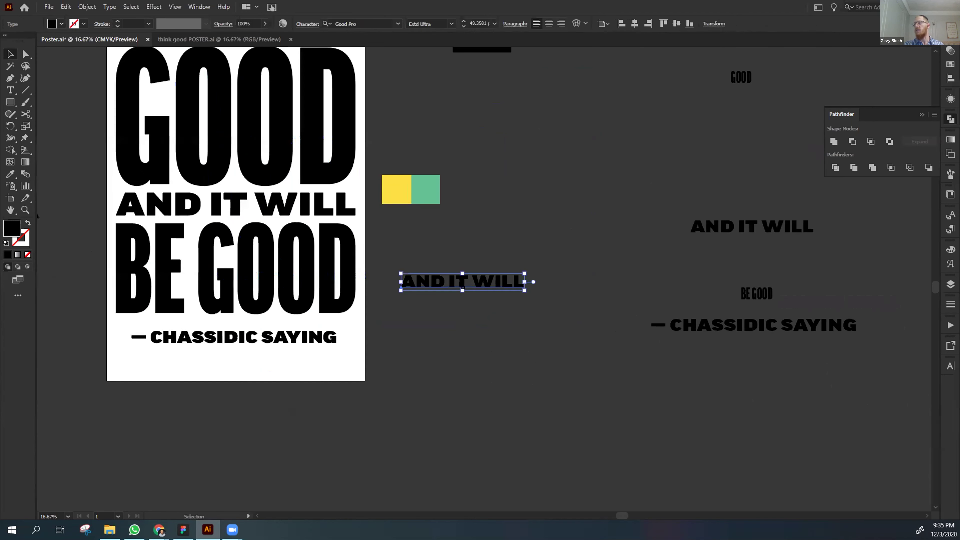
{"action": "right_click", "coordinate": [441, 278]}
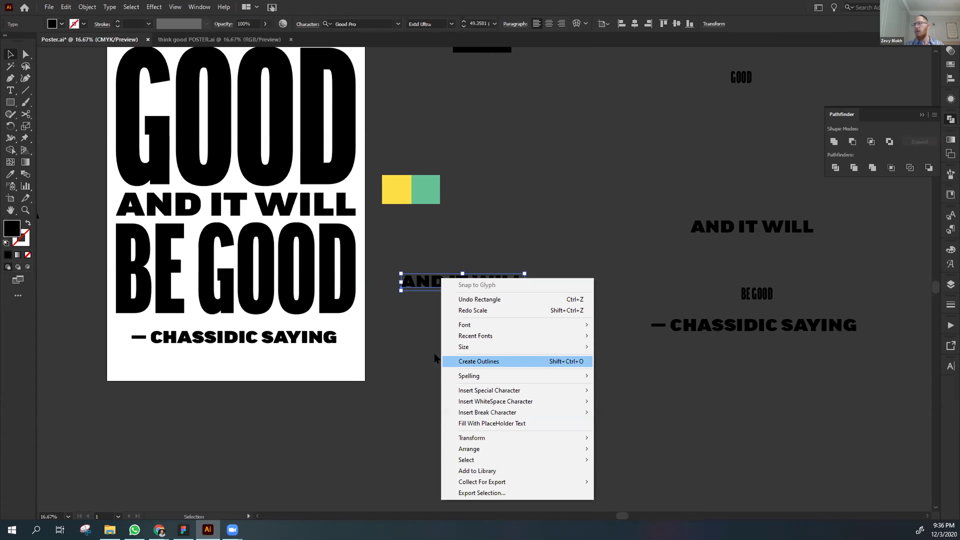
{"action": "left_click", "coordinate": [416, 354]}
{"action": "right_click", "coordinate": [278, 353]}
{"action": "left_click", "coordinate": [322, 364]}
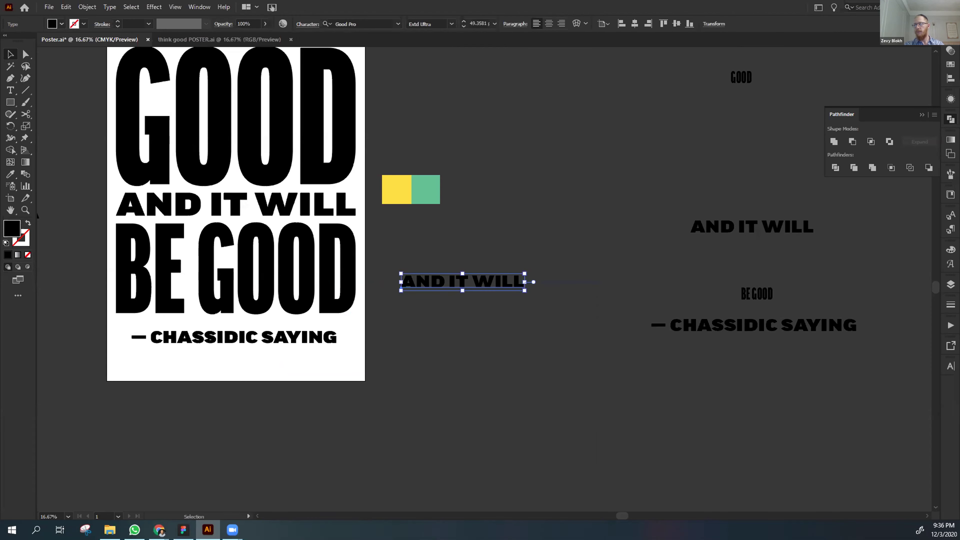
Enlarge the "— CHASSIDIC SAYING" line on both sides so it spans the same width as the quote lines above.
{"action": "left_click", "coordinate": [334, 337]}
{"action": "left_click_drag", "start_coordinate": [337, 336], "coordinate": [356, 338]}
{"action": "left_click_drag", "start_coordinate": [132, 336], "coordinate": [113, 334]}
{"action": "left_click", "coordinate": [176, 399]}
{"action": "scroll", "coordinate": [177, 402], "scroll_direction": "left", "scroll_amount": 2}
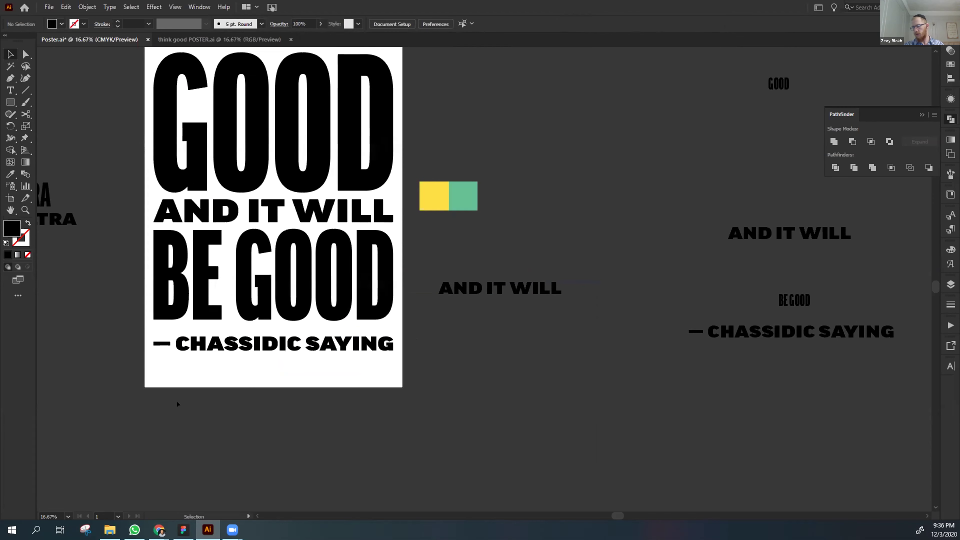
{"action": "key", "text": "a"}
{"action": "key", "text": "ctrl+minus"}
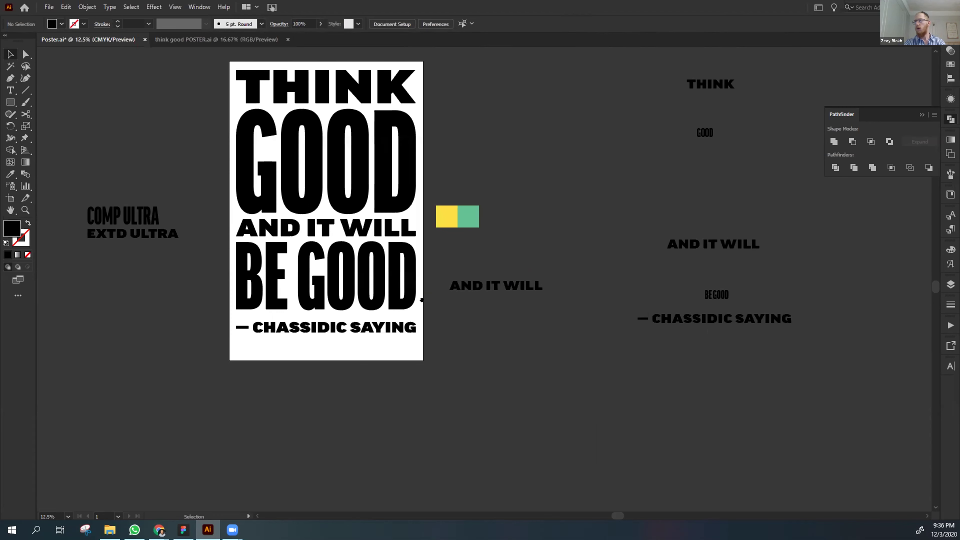
{"action": "left_click_drag", "start_coordinate": [427, 250], "coordinate": [441, 274]}
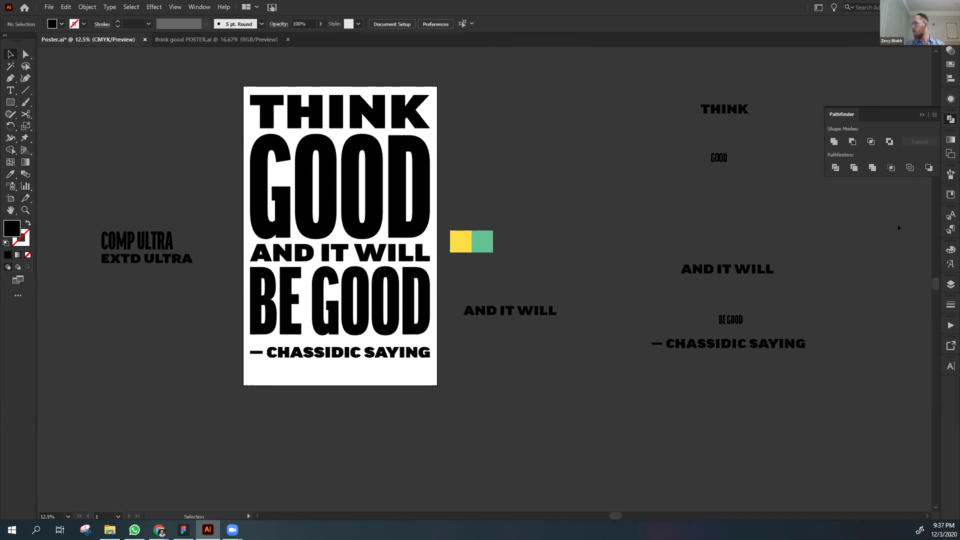
Add a new layer above the layer holding the poster text.
{"action": "left_click", "coordinate": [950, 285]}
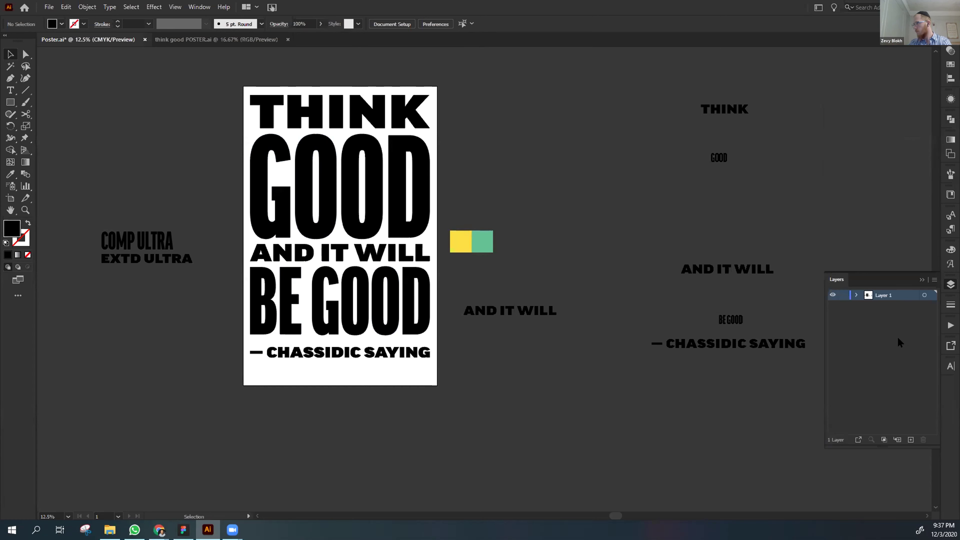
{"action": "left_click", "coordinate": [911, 440]}
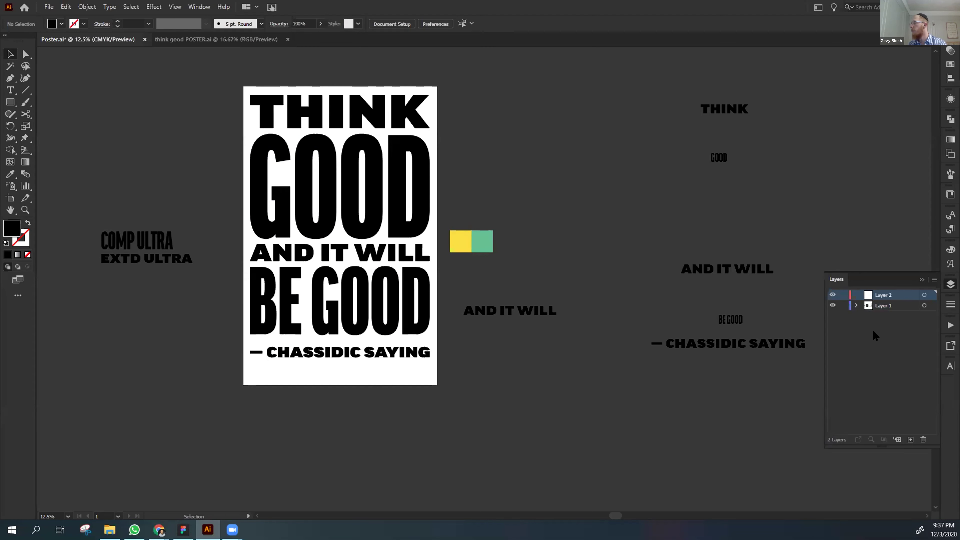
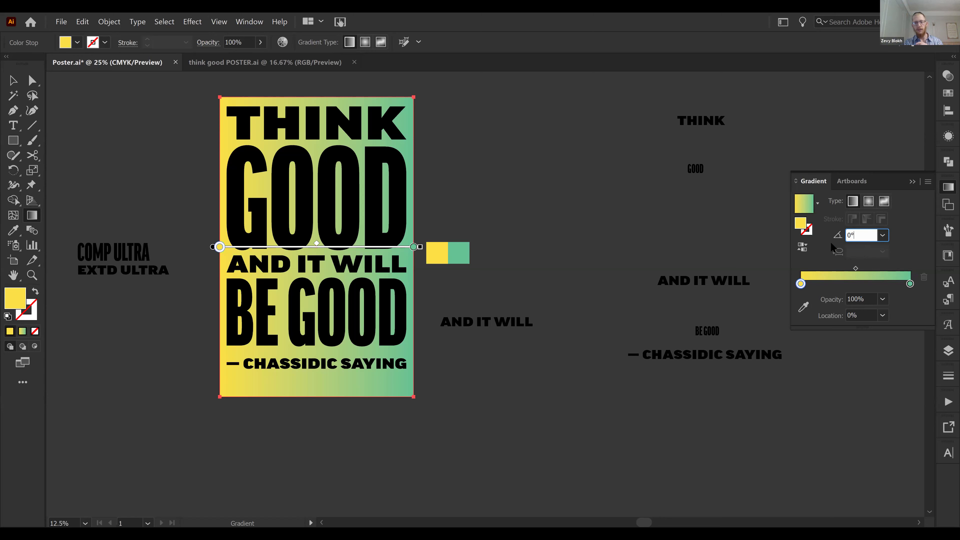
Try a 90° angle for the yellow-green gradient on the poster background.
{"action": "left_click", "coordinate": [883, 238]}
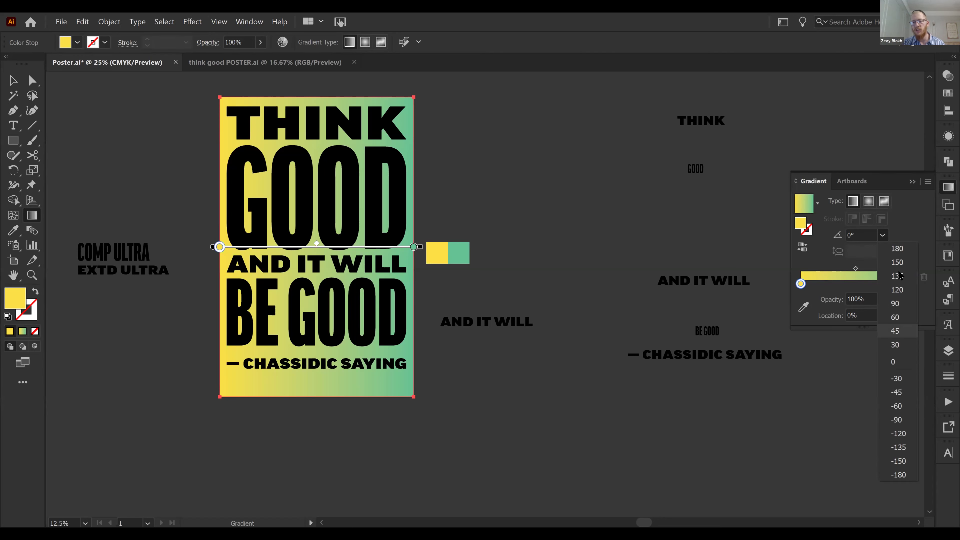
{"action": "left_click", "coordinate": [869, 235]}
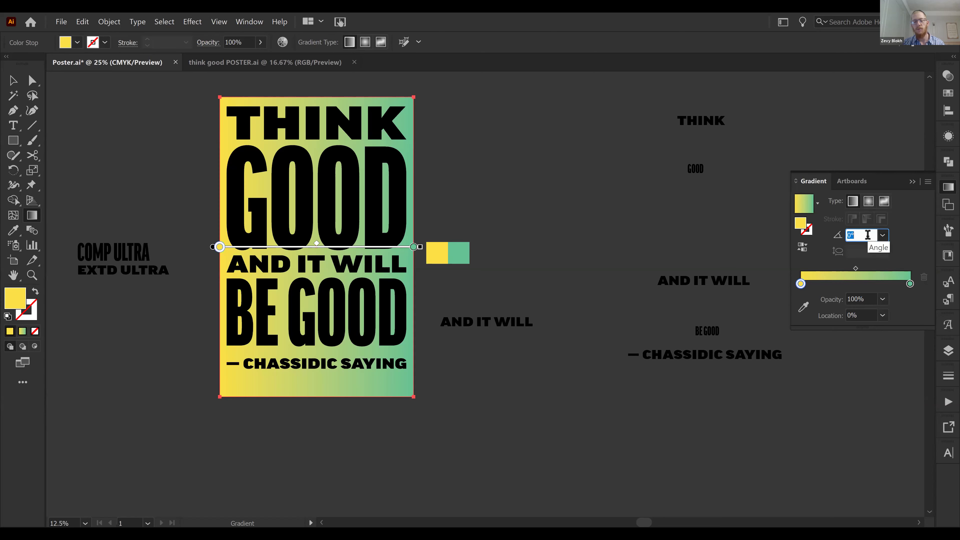
{"action": "type", "text": "90"}
{"action": "key", "text": "Return"}
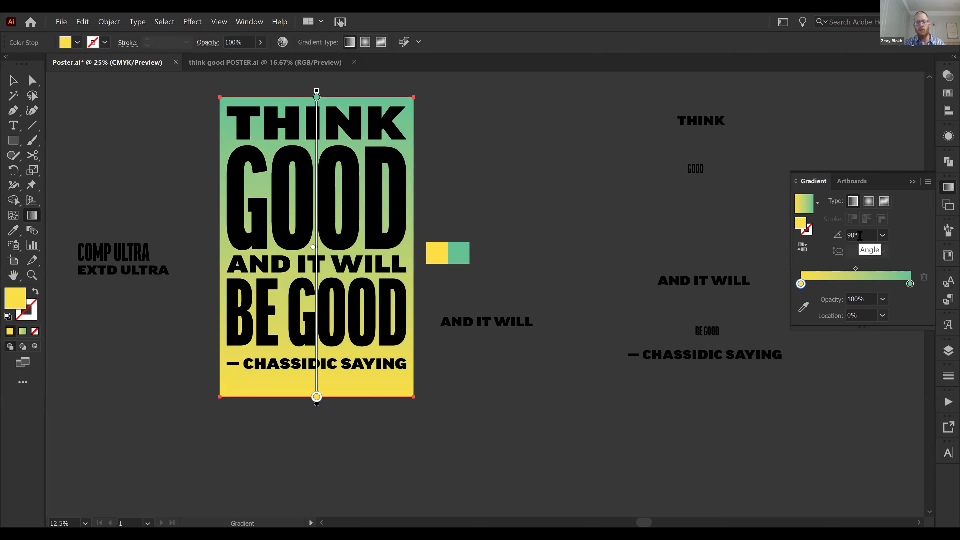
Set the background gradient's angle to -90° and deselect the background.
{"action": "left_click", "coordinate": [859, 235]}
{"action": "type", "text": "-90"}
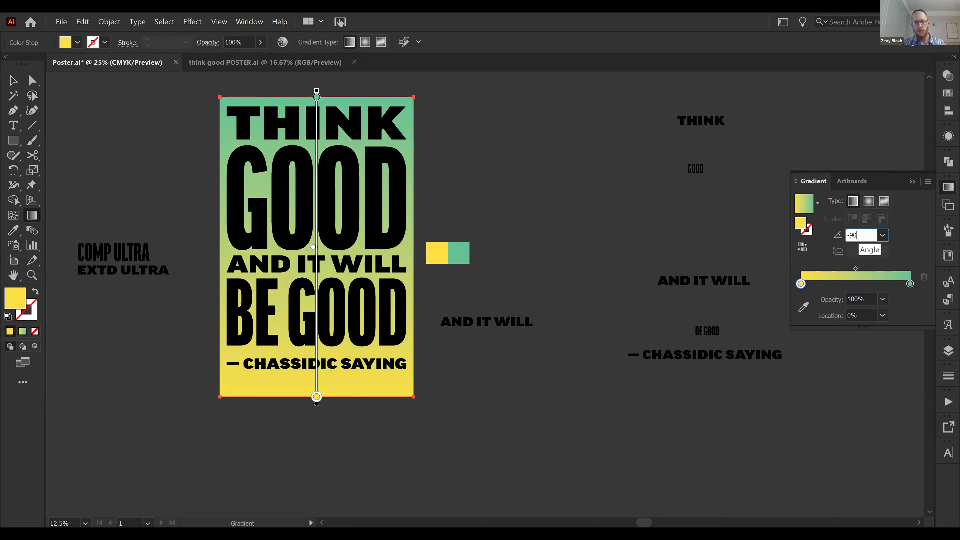
{"action": "key", "text": "Return"}
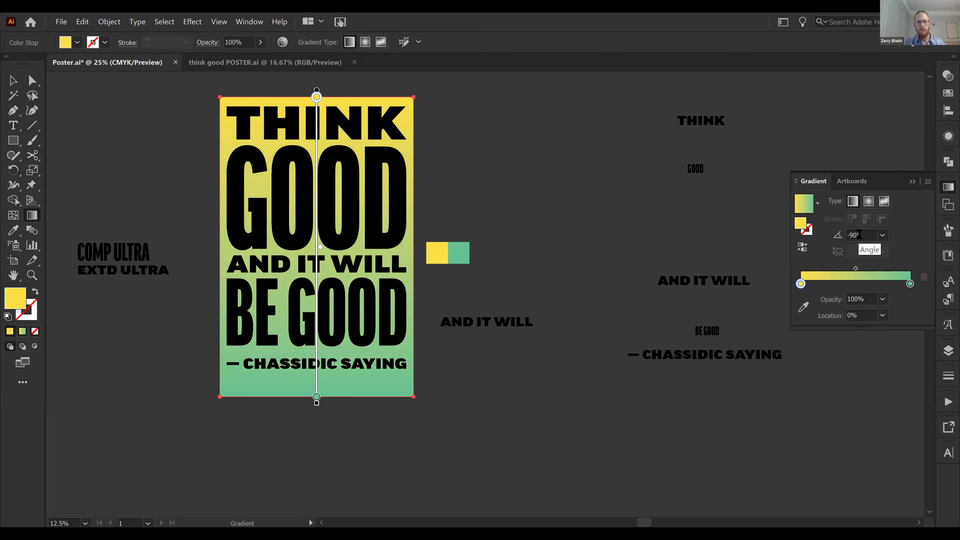
{"action": "key", "text": "v"}
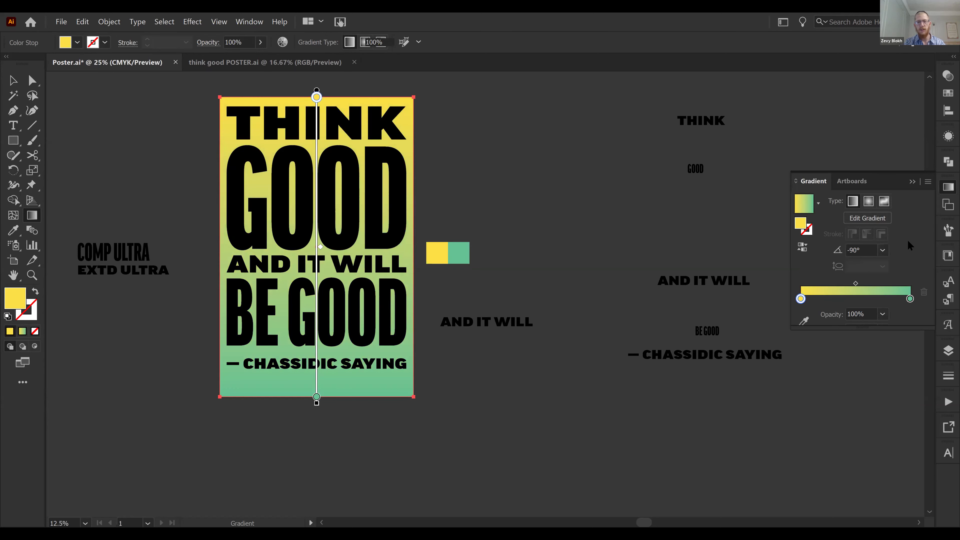
{"action": "left_click", "coordinate": [518, 259]}
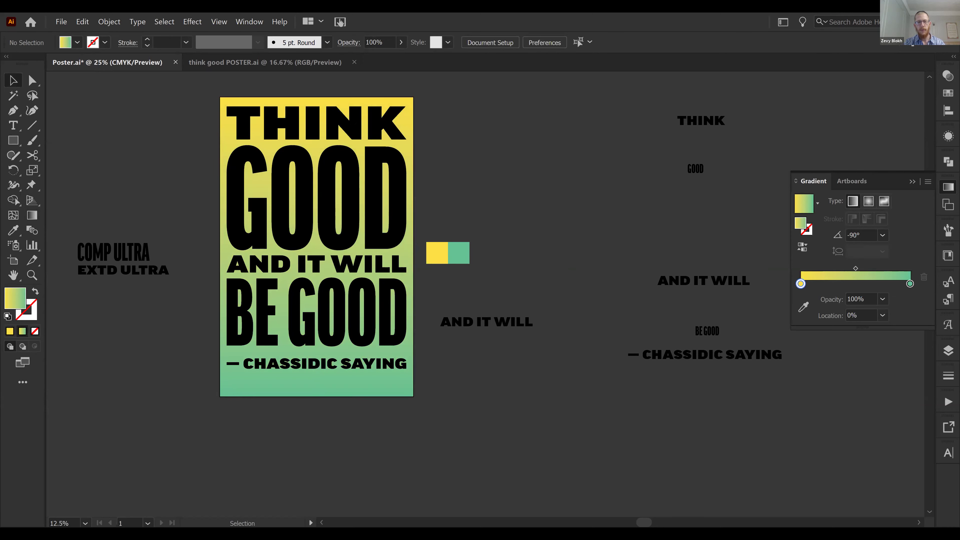
Reverse the gradient on the poster background rectangle so green is at the poster's upper edge and yellow at its lower edge.
{"action": "left_click", "coordinate": [412, 142]}
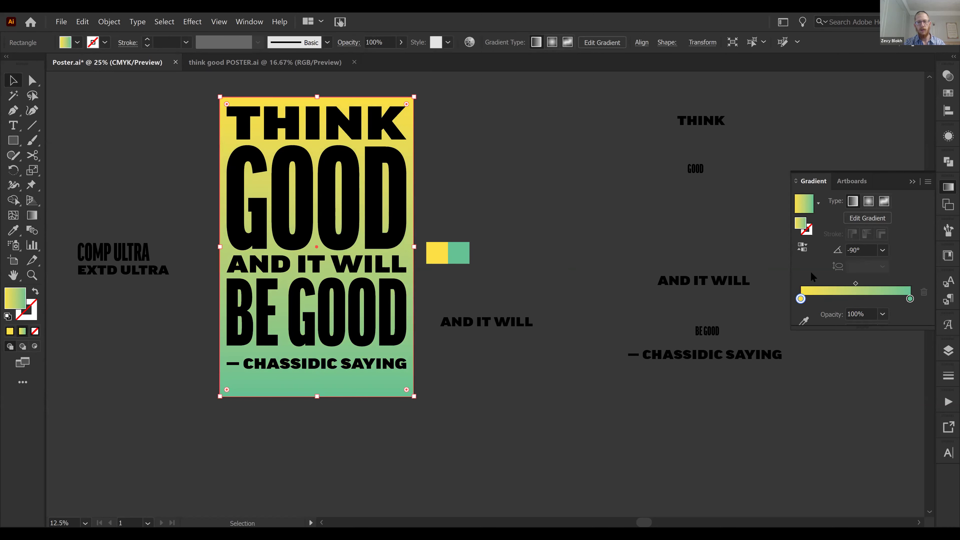
{"action": "left_click", "coordinate": [803, 247]}
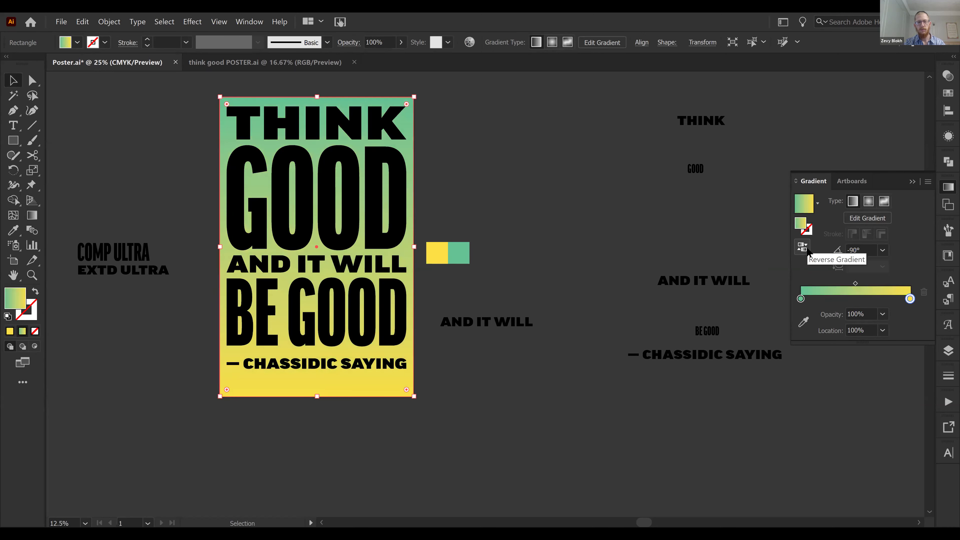
{"action": "left_click", "coordinate": [523, 207]}
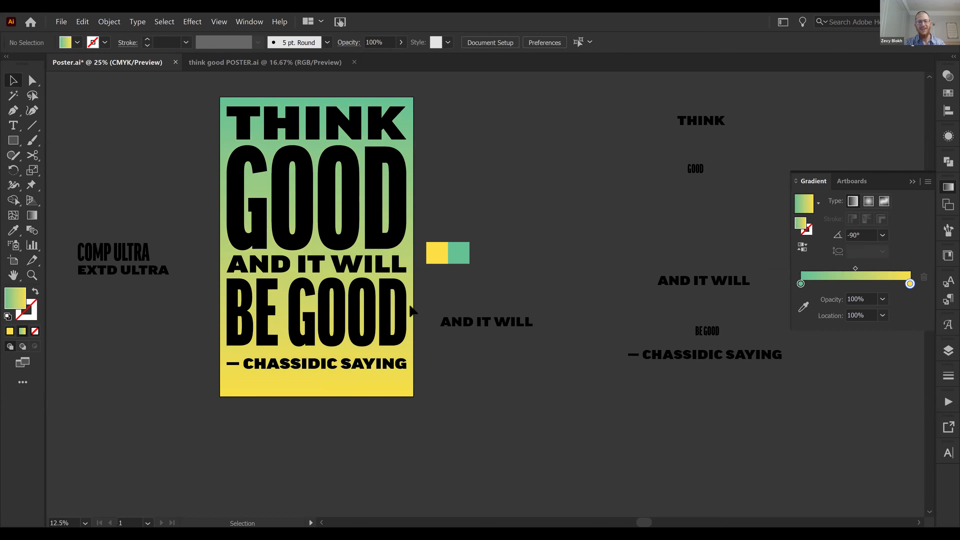
Try moving the gradient background rectangle near the attribution line and undo the move.
{"action": "left_click", "coordinate": [362, 367]}
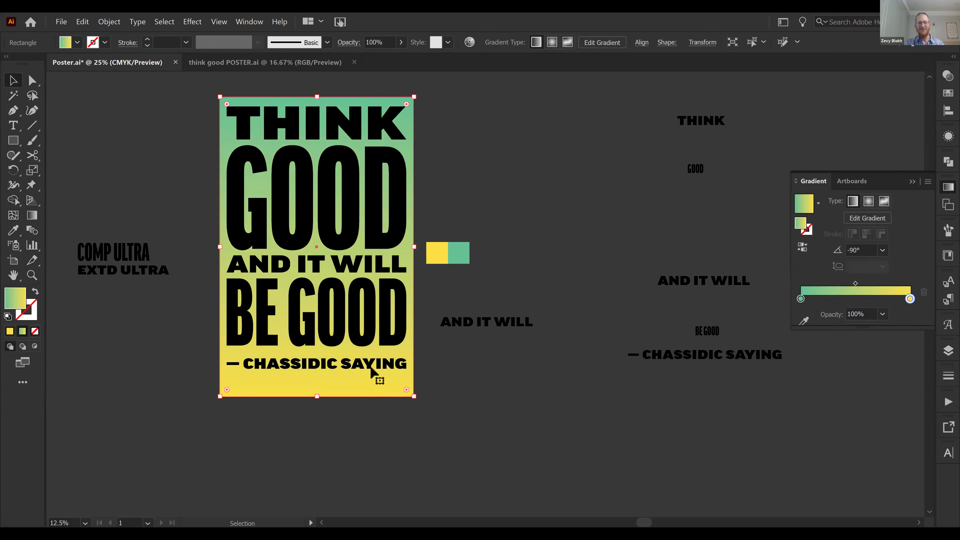
{"action": "left_click", "coordinate": [501, 399]}
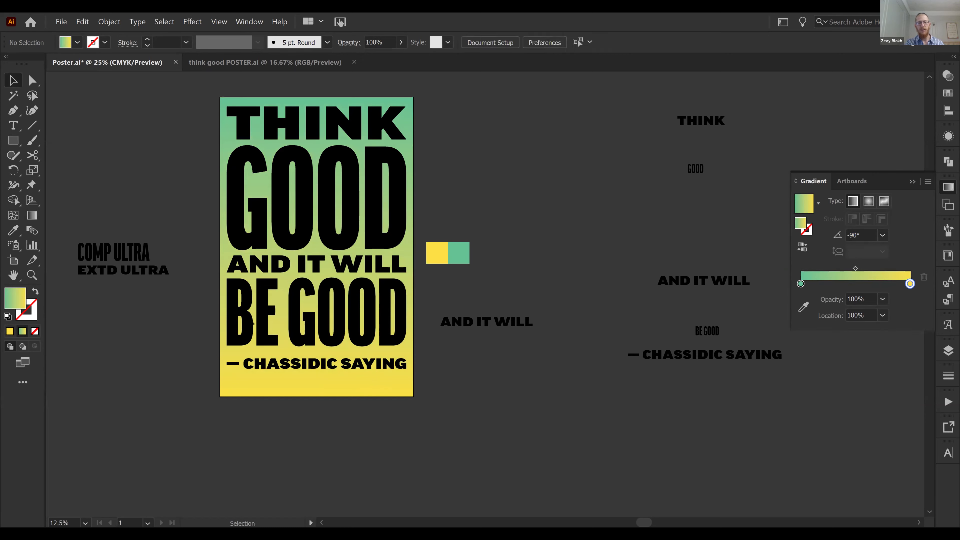
{"action": "left_click_drag", "start_coordinate": [277, 380], "coordinate": [353, 367]}
{"action": "key", "text": "ctrl+z"}
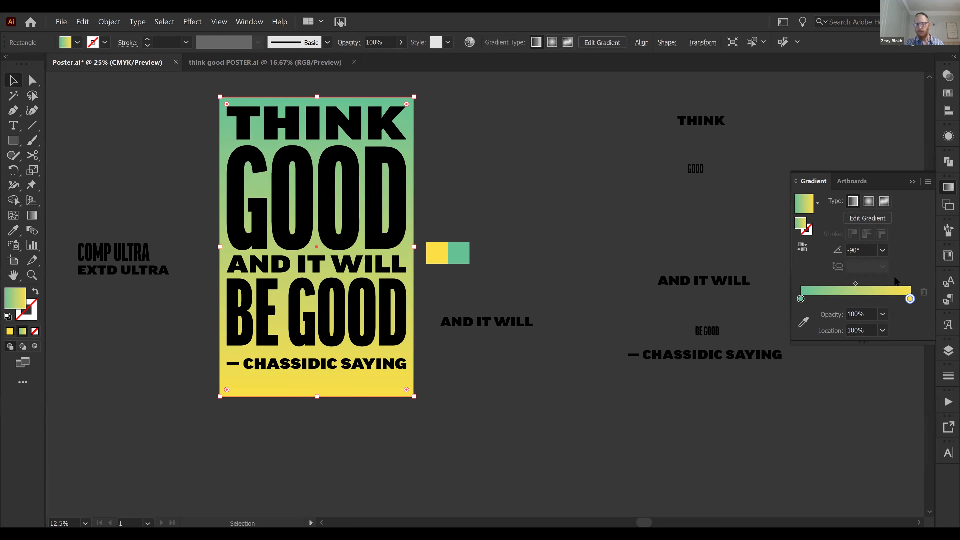
Check the layer stack and open the color sliders for the background gradient's yellow stop.
{"action": "left_click", "coordinate": [945, 353]}
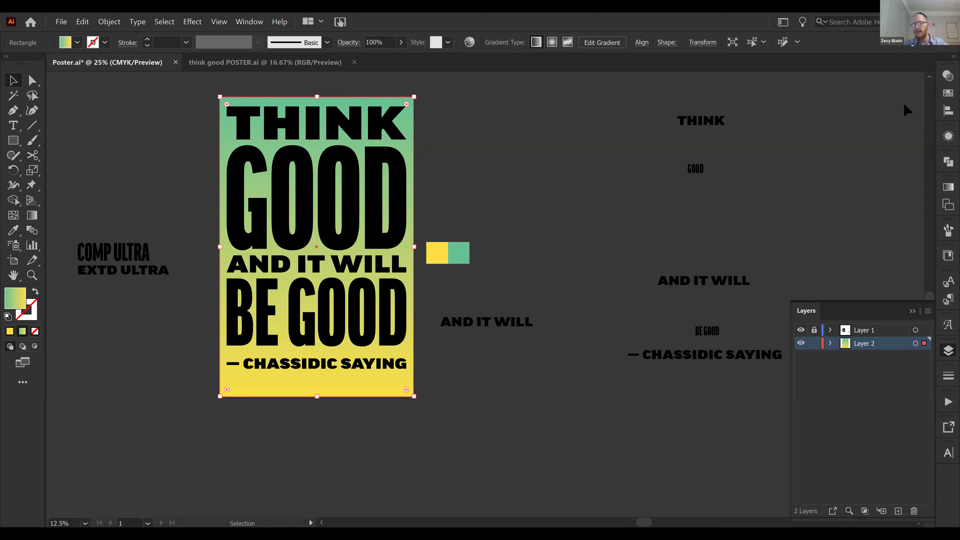
{"action": "left_click", "coordinate": [946, 189]}
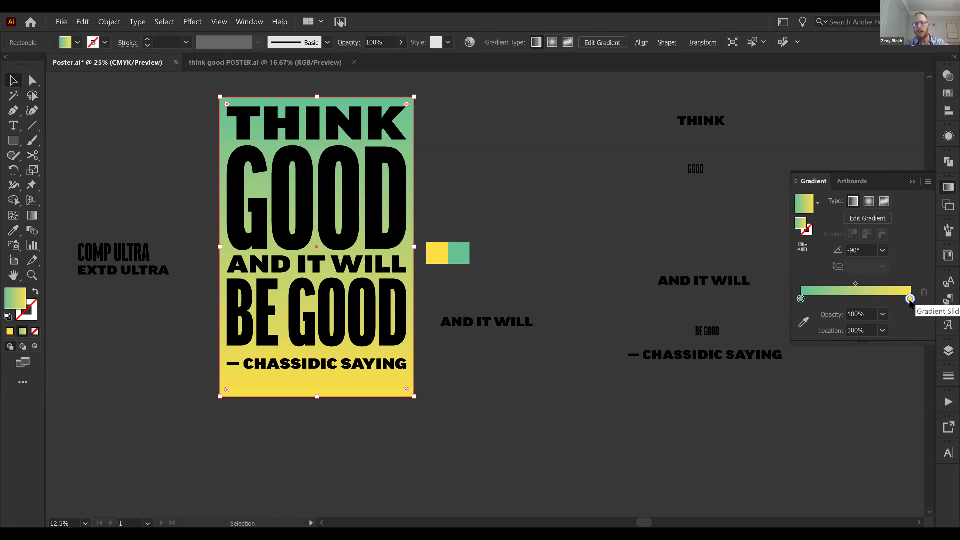
{"action": "double_click", "coordinate": [910, 299]}
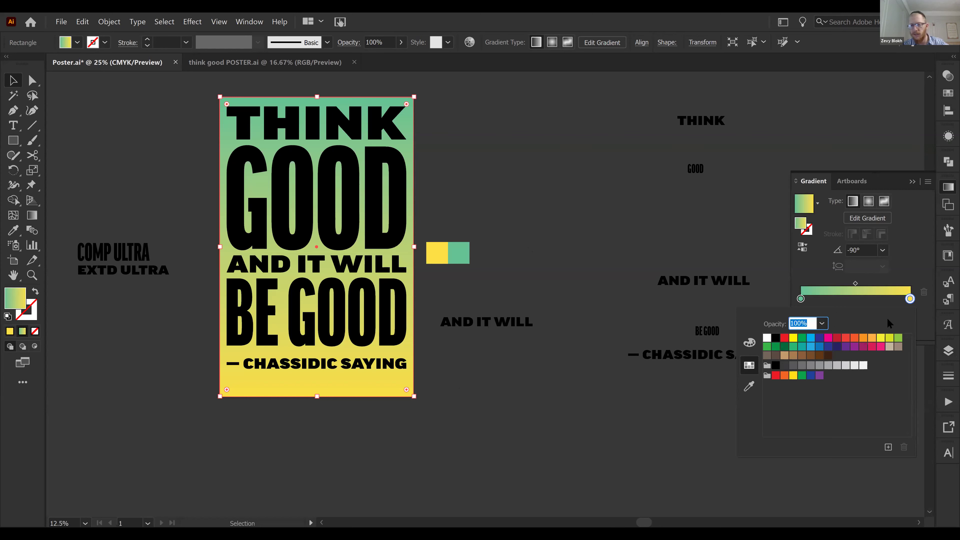
{"action": "left_click", "coordinate": [749, 342]}
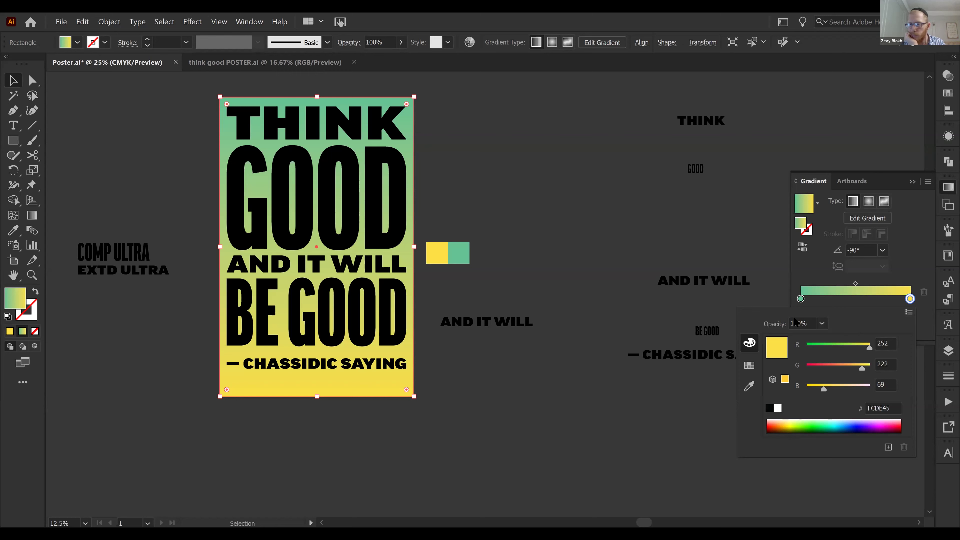
Try Grayscale mode on the gradient's yellow stop and restore its RGB yellow color.
{"action": "left_click", "coordinate": [909, 298]}
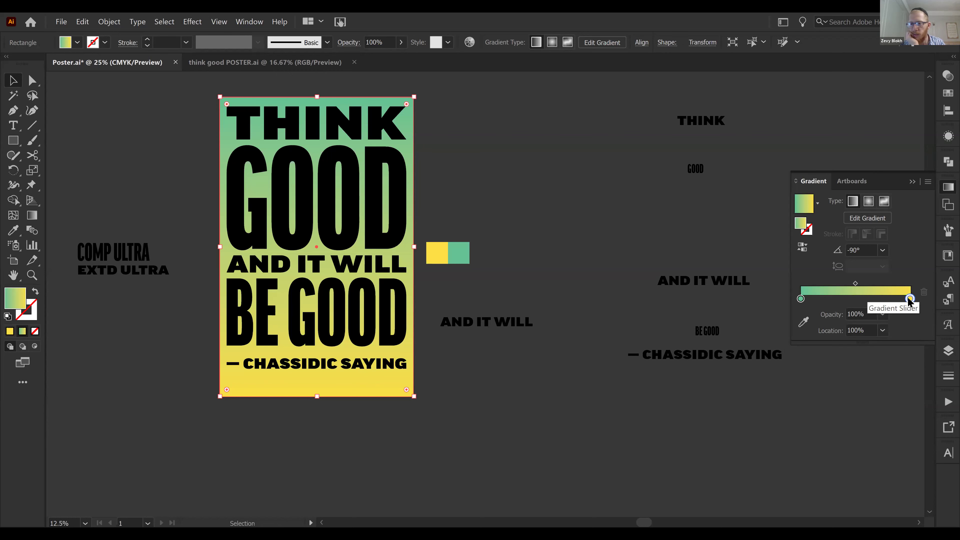
{"action": "double_click", "coordinate": [910, 299]}
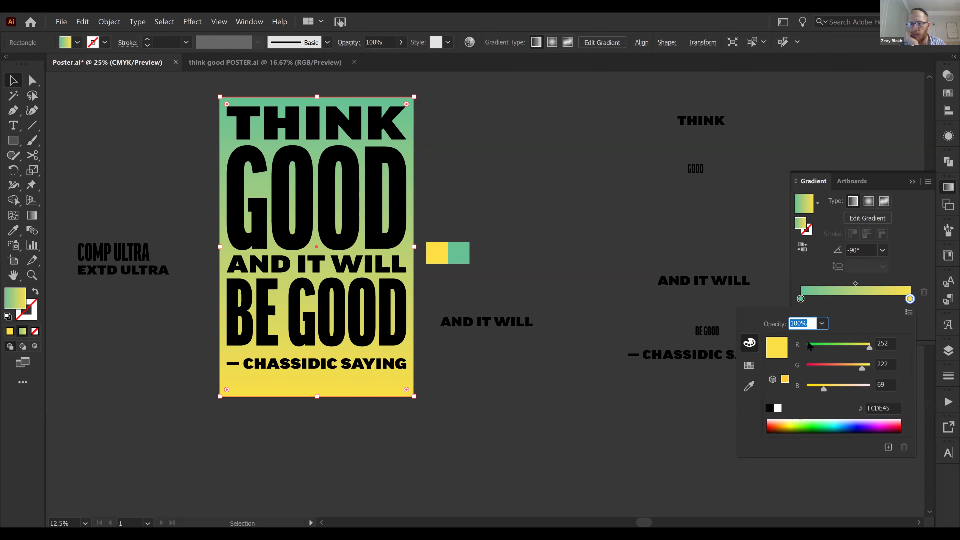
{"action": "left_click", "coordinate": [909, 312]}
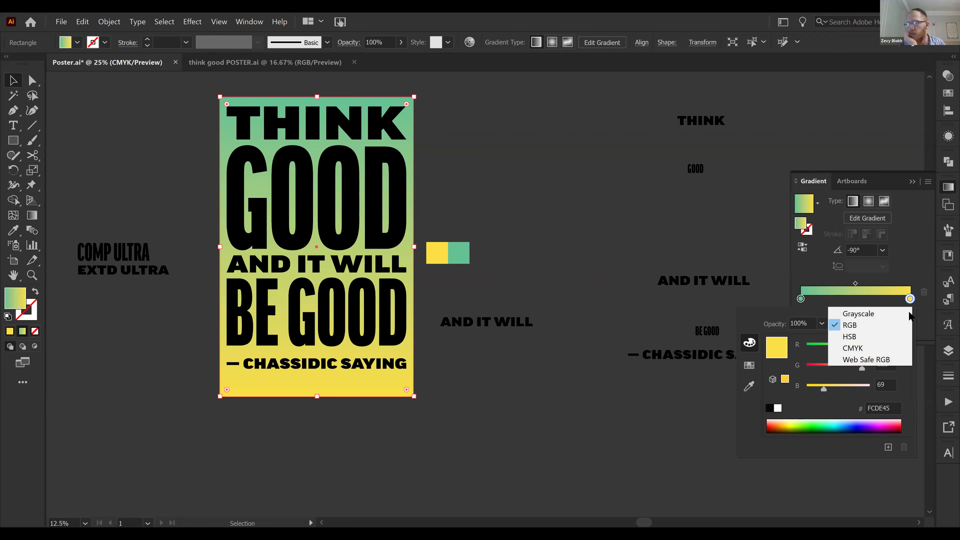
{"action": "left_click", "coordinate": [877, 314]}
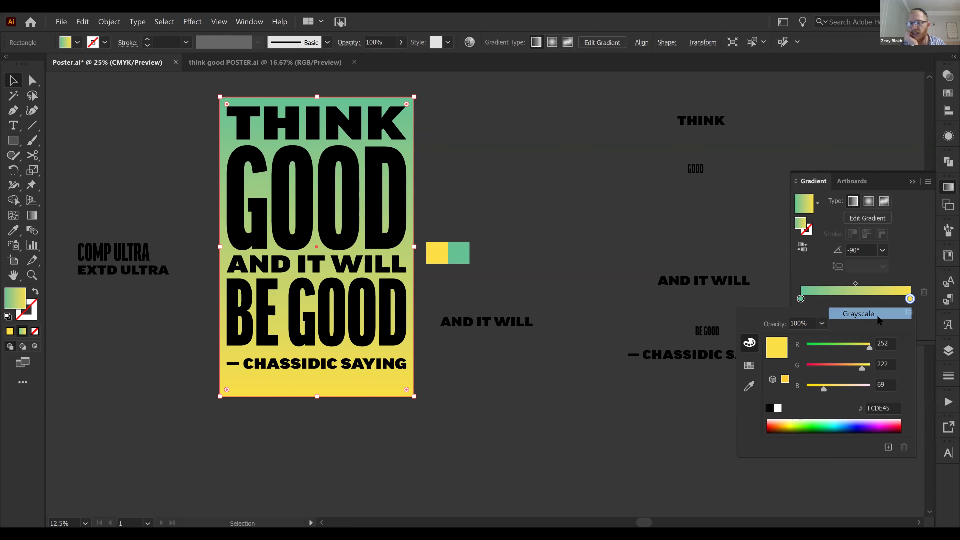
{"action": "left_click", "coordinate": [908, 312]}
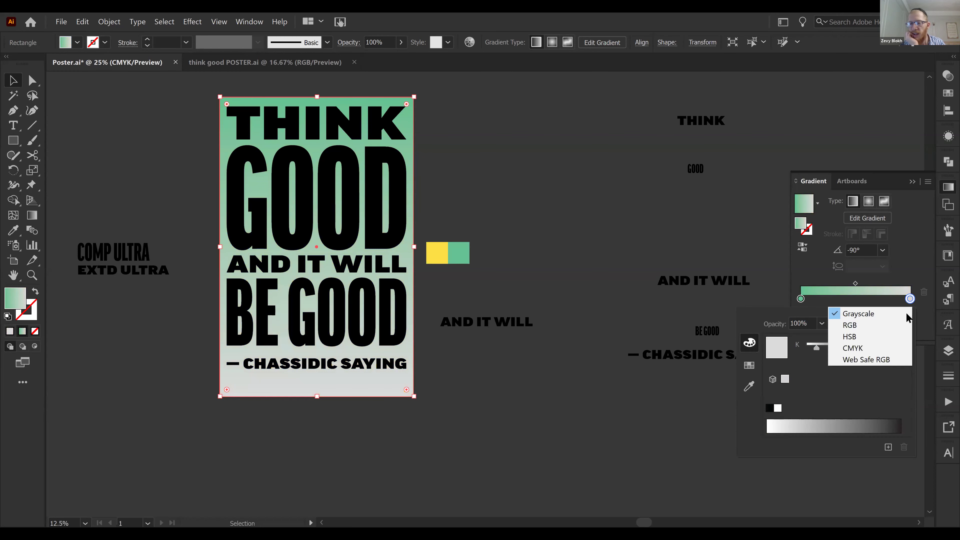
{"action": "left_click", "coordinate": [891, 330]}
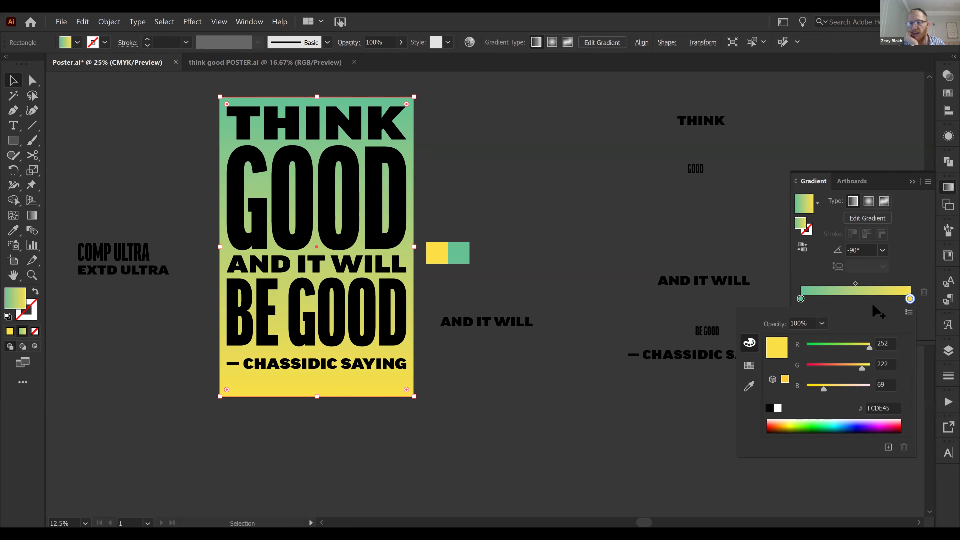
{"action": "key", "text": "Escape"}
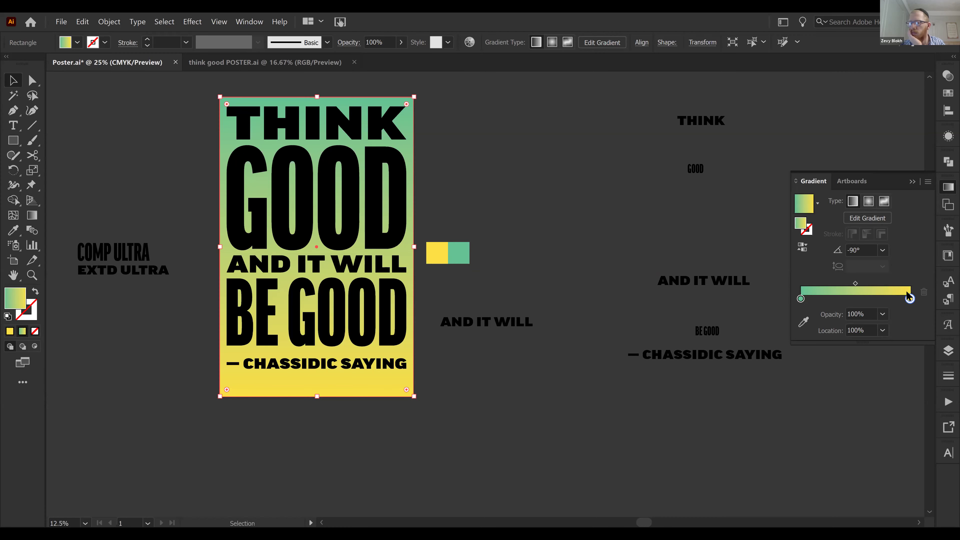
Examine the swatches, color picker, RGB sliders and color modes for the background gradient's yellow stop, and deselect the rectangle.
{"action": "double_click", "coordinate": [910, 299]}
{"action": "left_click", "coordinate": [750, 369]}
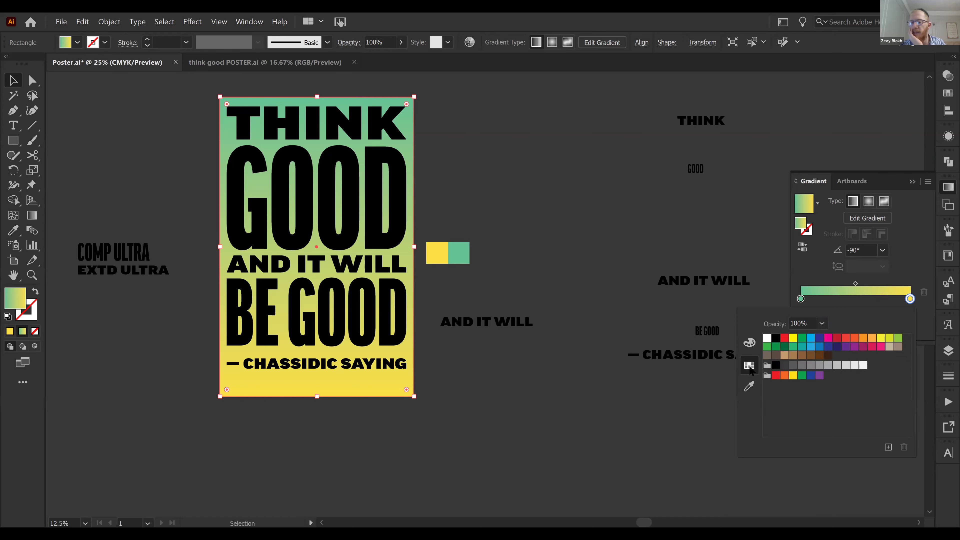
{"action": "left_click", "coordinate": [749, 386]}
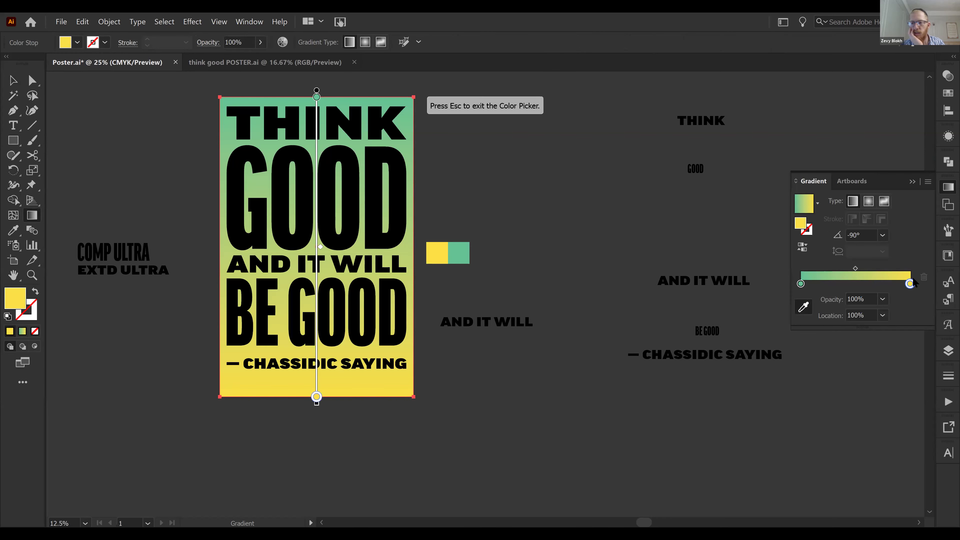
{"action": "key", "text": "Escape"}
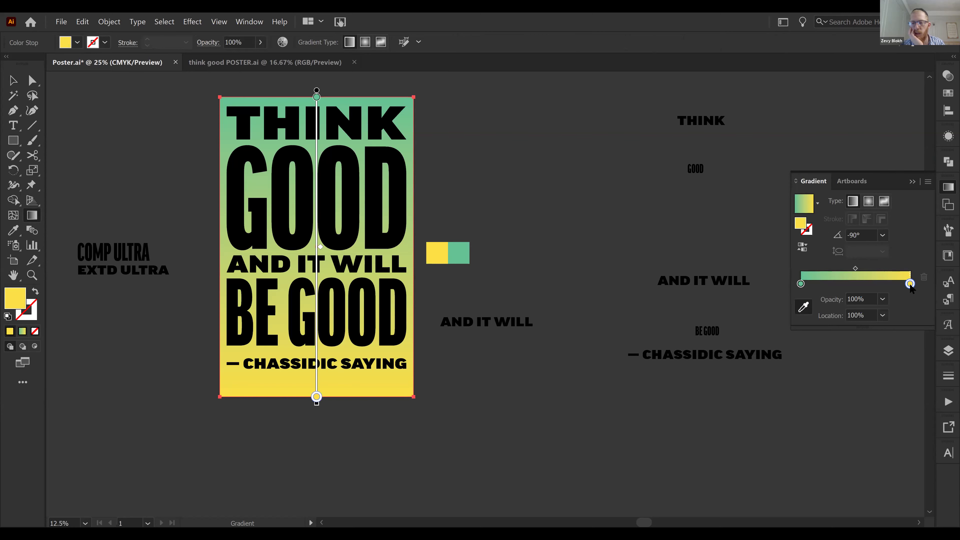
{"action": "double_click", "coordinate": [910, 284]}
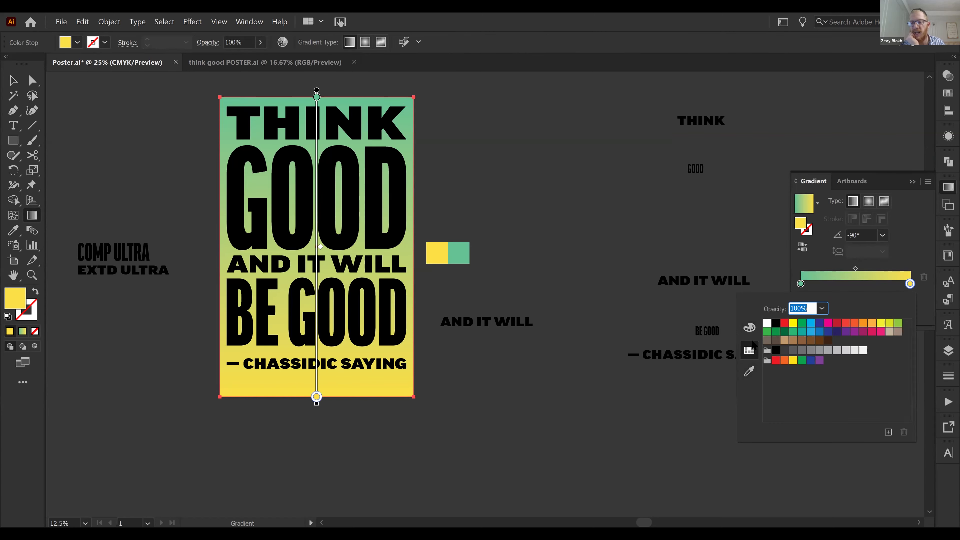
{"action": "left_click", "coordinate": [749, 327]}
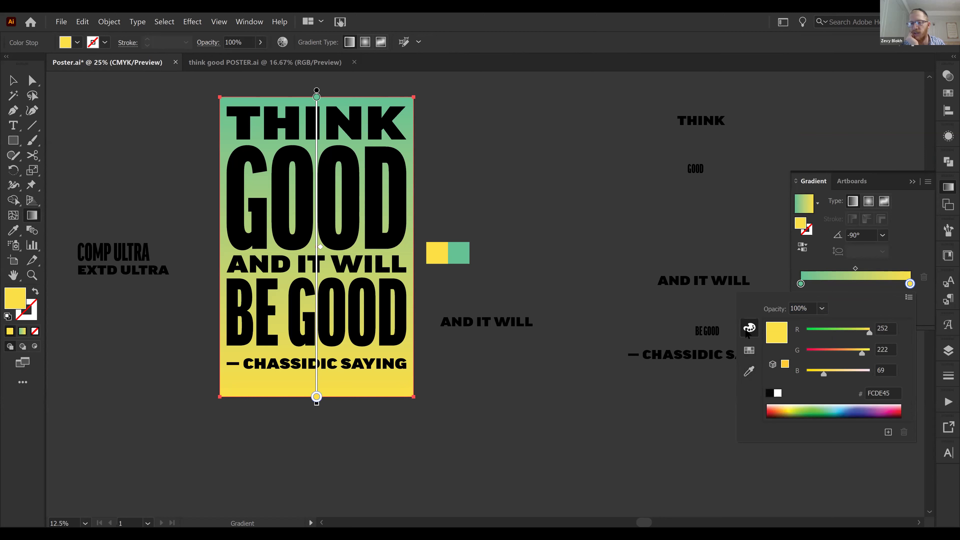
{"action": "left_click", "coordinate": [907, 298]}
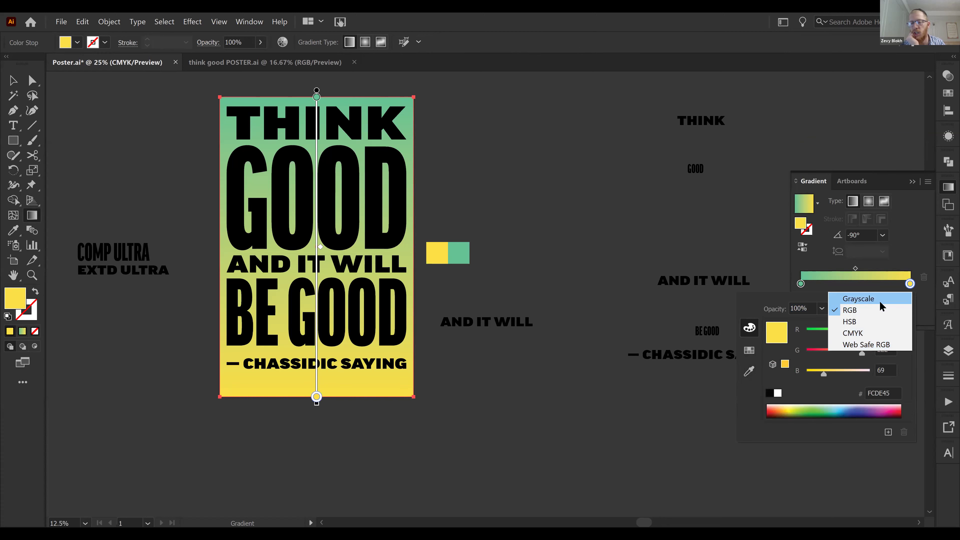
{"action": "left_click", "coordinate": [751, 314]}
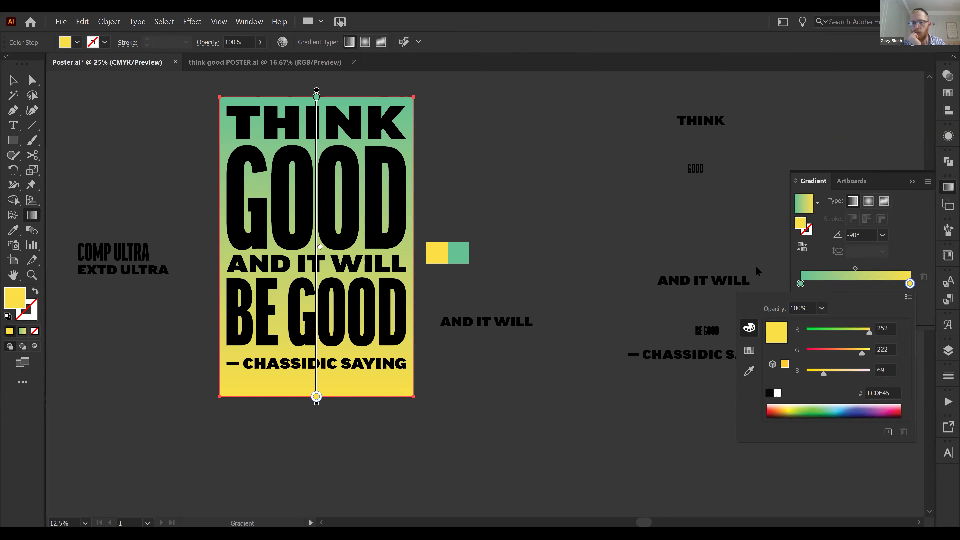
{"action": "left_click", "coordinate": [666, 426]}
{"action": "key", "text": "v"}
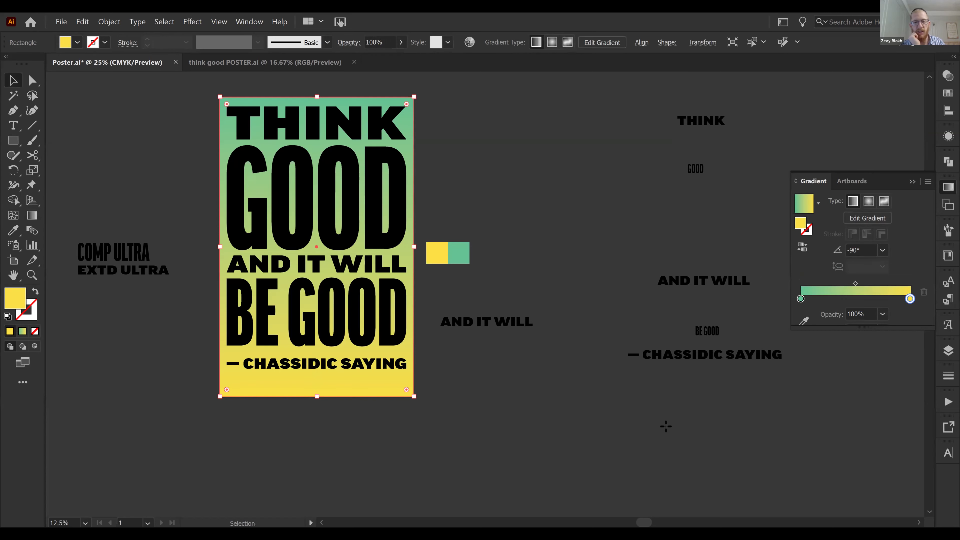
{"action": "left_click", "coordinate": [665, 425]}
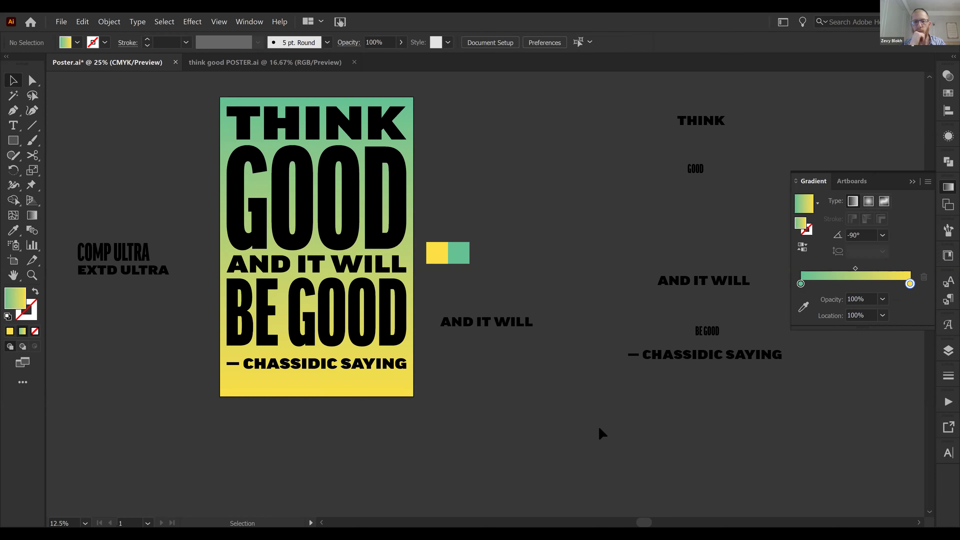
Review the textured yellow-to-green reference poster in think good POSTER.ai and close that document.
{"action": "left_click", "coordinate": [294, 67]}
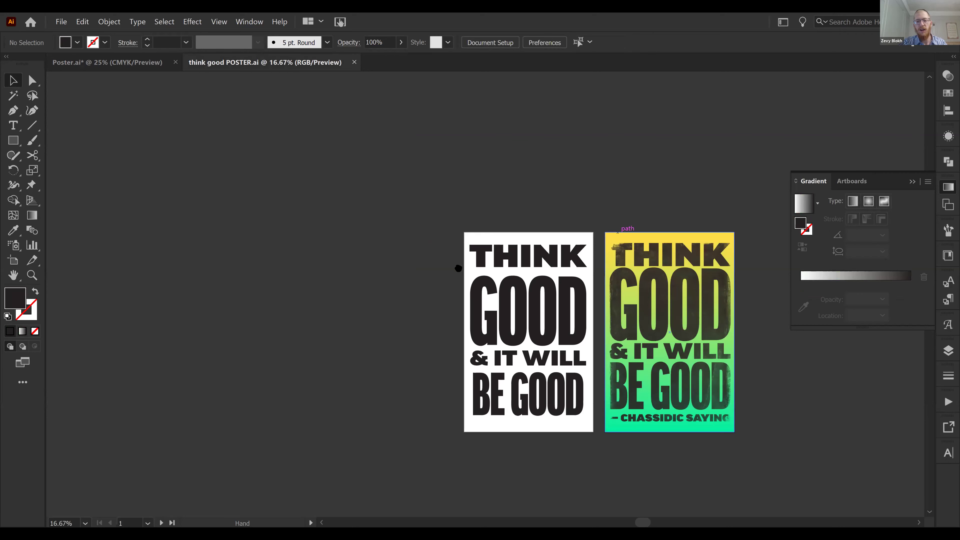
{"action": "scroll", "coordinate": [480, 276], "scroll_direction": "up", "scroll_amount": 2}
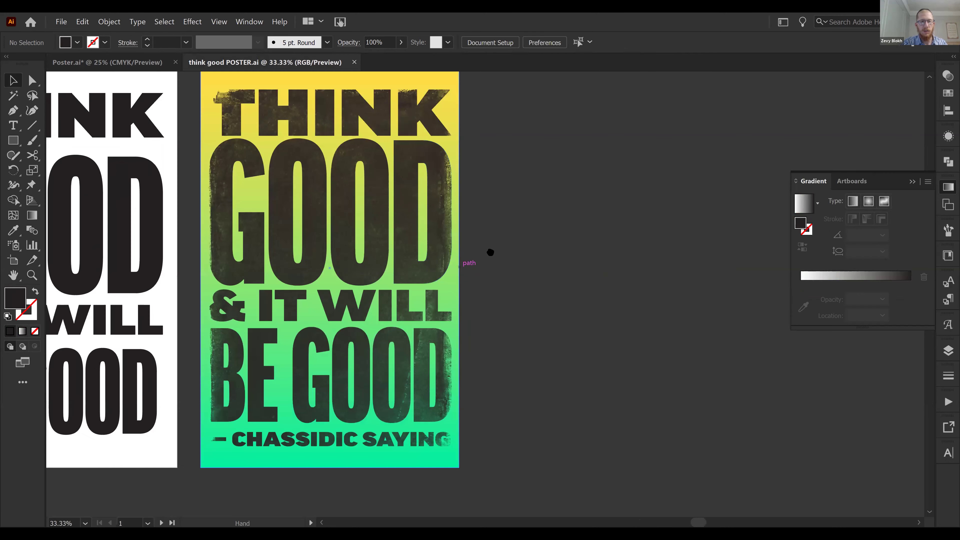
{"action": "scroll", "coordinate": [499, 273], "scroll_direction": "left", "scroll_amount": 3}
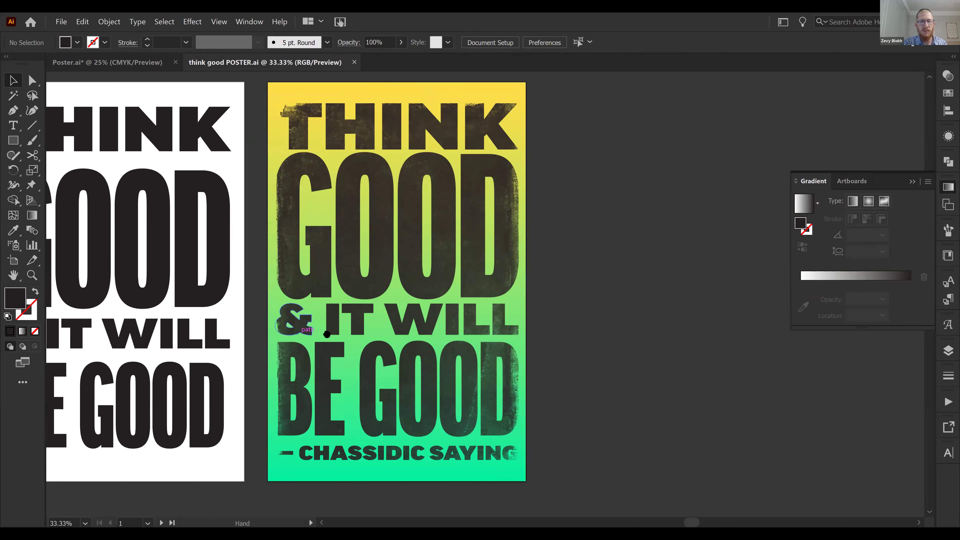
{"action": "scroll", "coordinate": [331, 335], "scroll_direction": "left", "scroll_amount": 1}
{"action": "left_click_drag", "start_coordinate": [330, 334], "coordinate": [328, 339]}
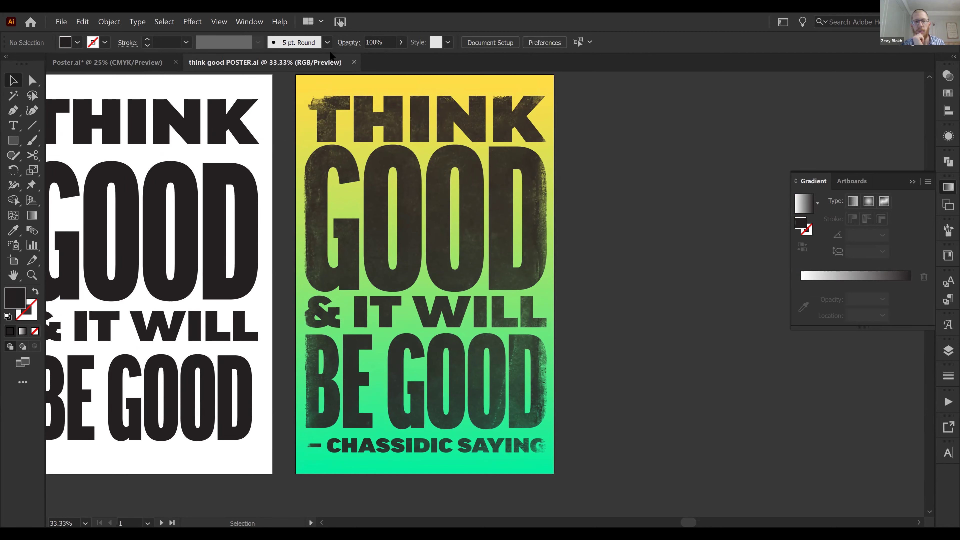
{"action": "left_click", "coordinate": [355, 62]}
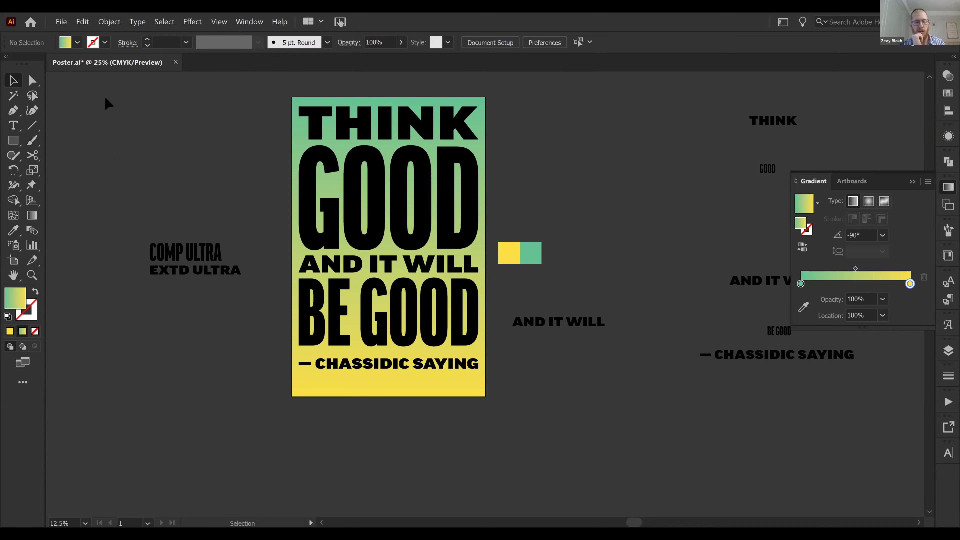
Save the poster document Poster.ai with its gradient background.
{"action": "key", "text": "a"}
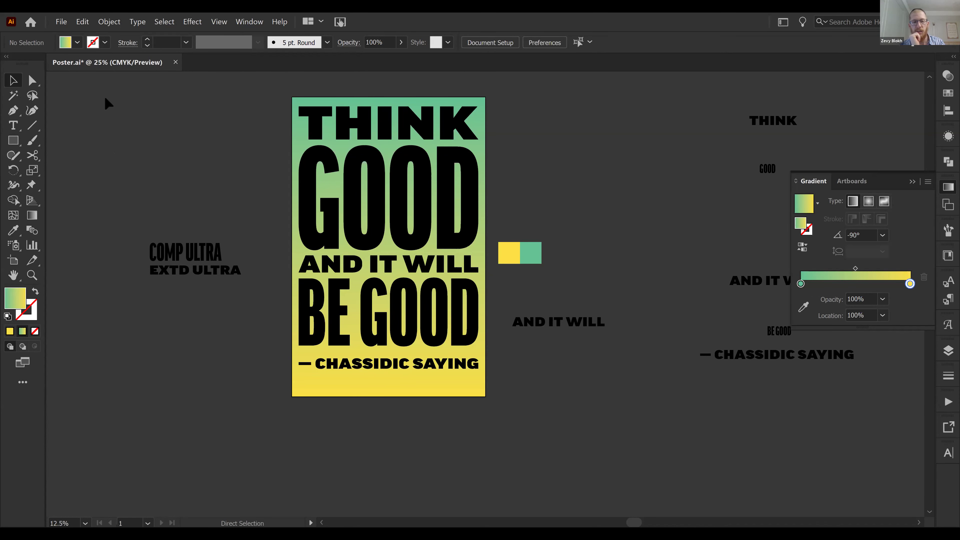
{"action": "key", "text": "ctrl+s"}
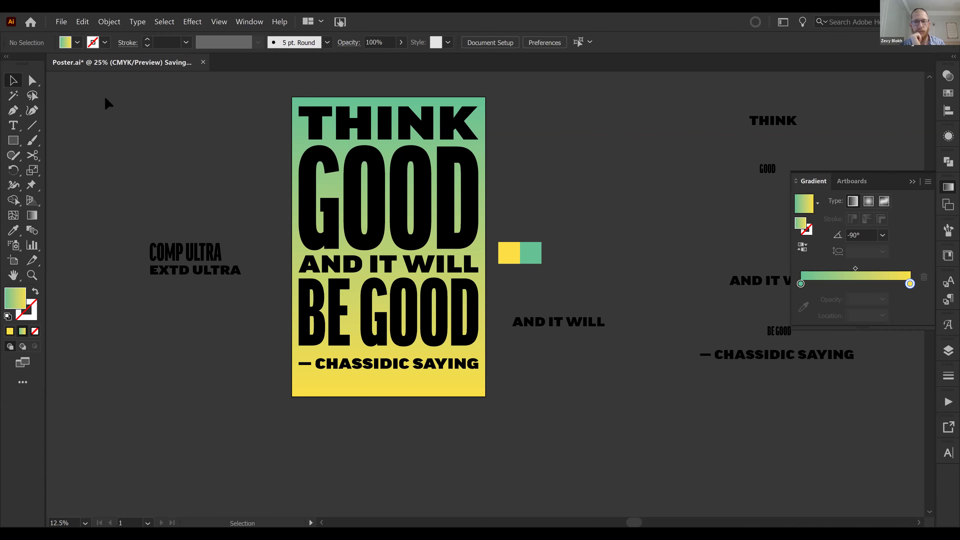
{"action": "left_click", "coordinate": [61, 22]}
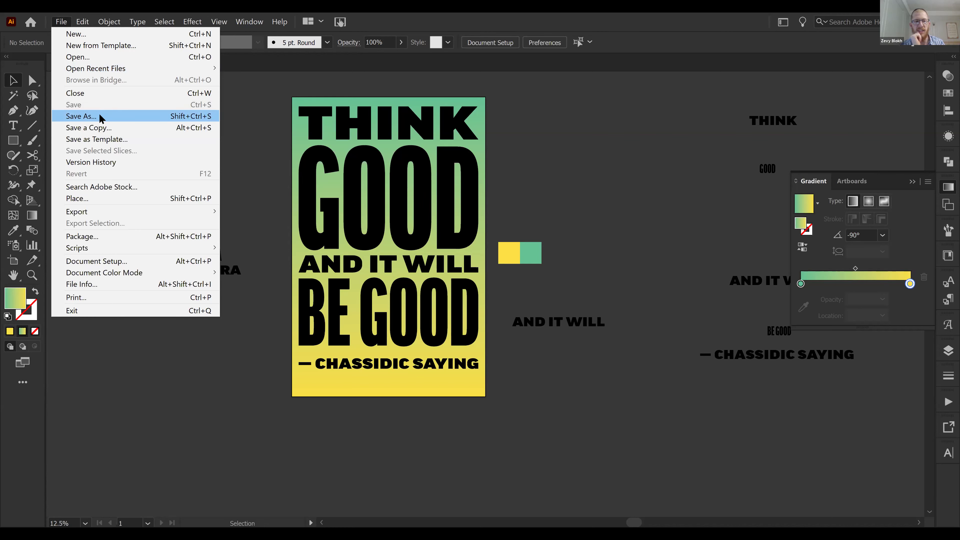
{"action": "left_click", "coordinate": [233, 160]}
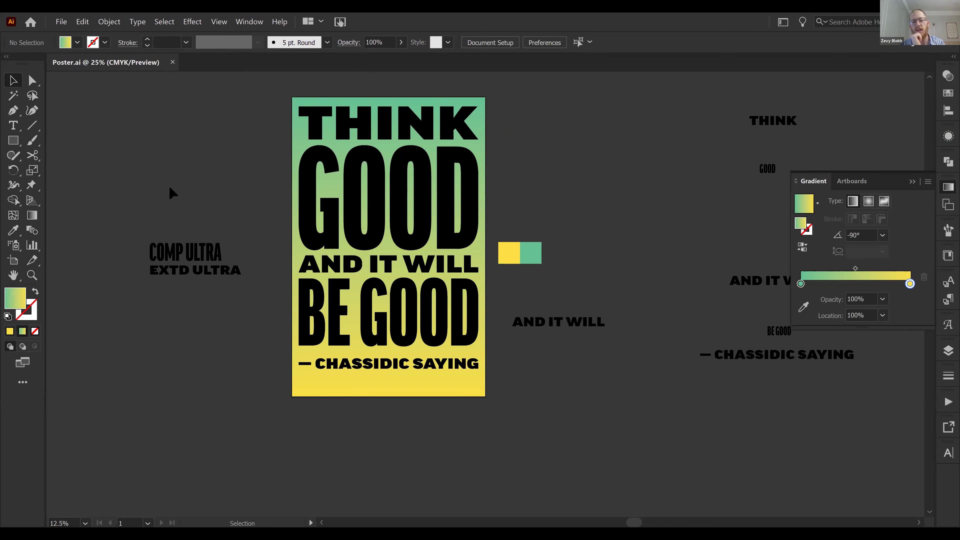
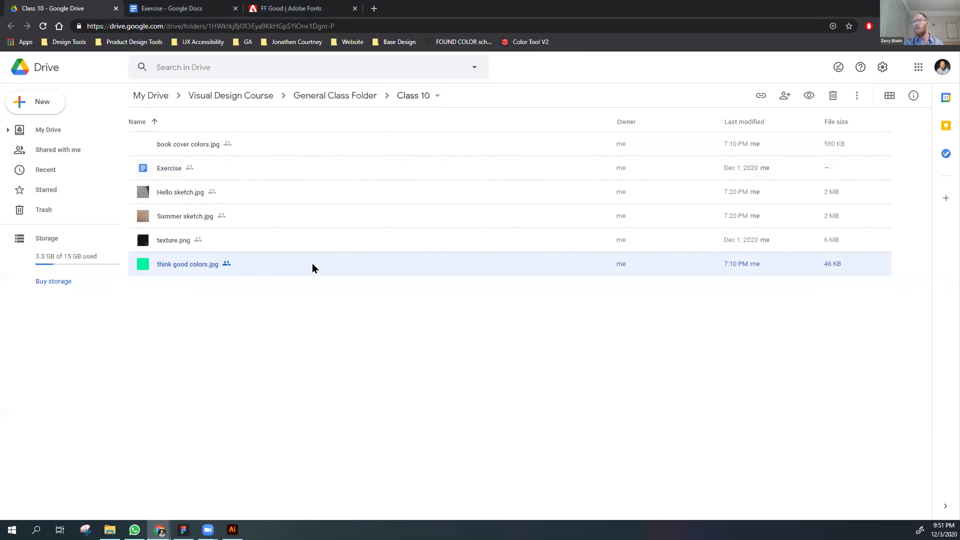
Switch to the Class 10 folder in Google Drive and examine the file actions for think good colors.jpg and Hello sketch.jpg.
{"action": "right_click", "coordinate": [313, 268]}
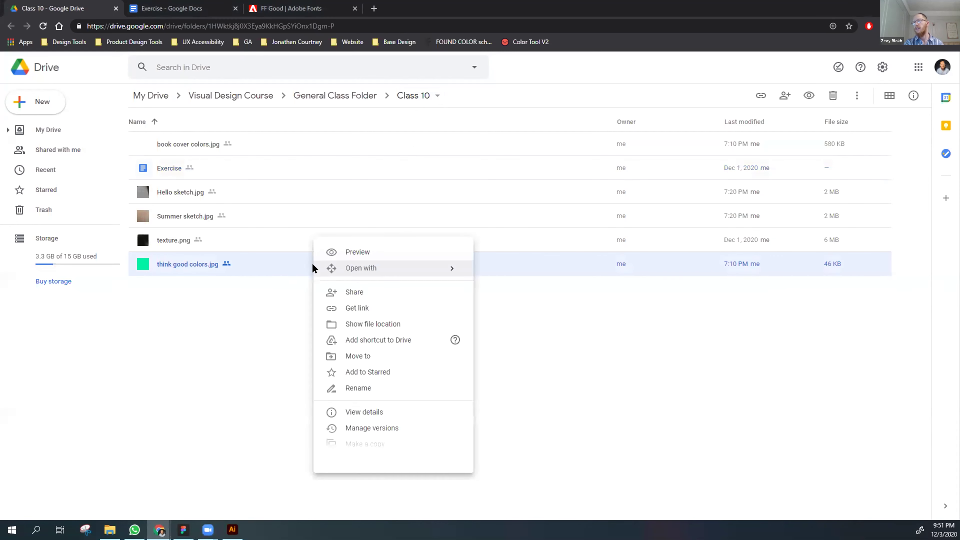
{"action": "left_click", "coordinate": [288, 267]}
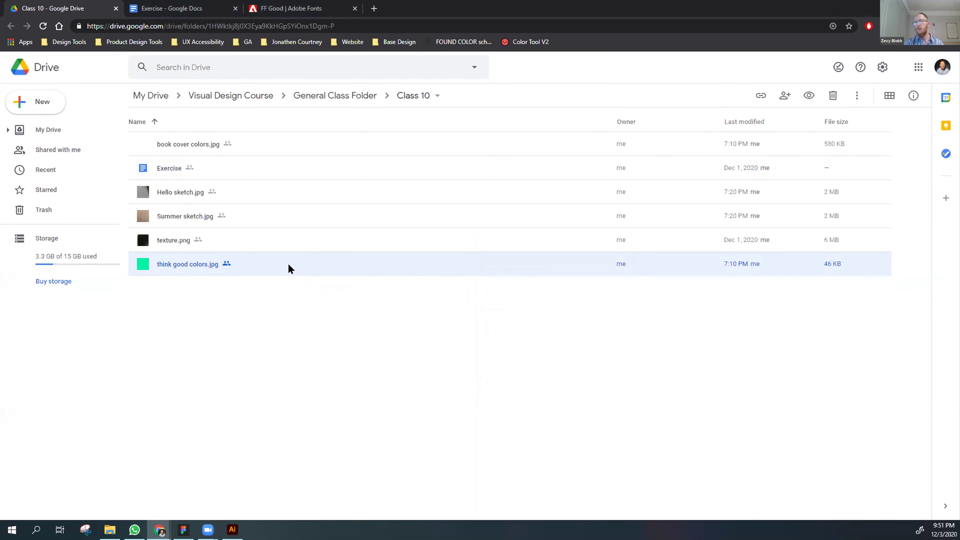
{"action": "right_click", "coordinate": [288, 268]}
{"action": "left_click", "coordinate": [249, 282]}
{"action": "right_click", "coordinate": [257, 252]}
{"action": "right_click", "coordinate": [257, 259]}
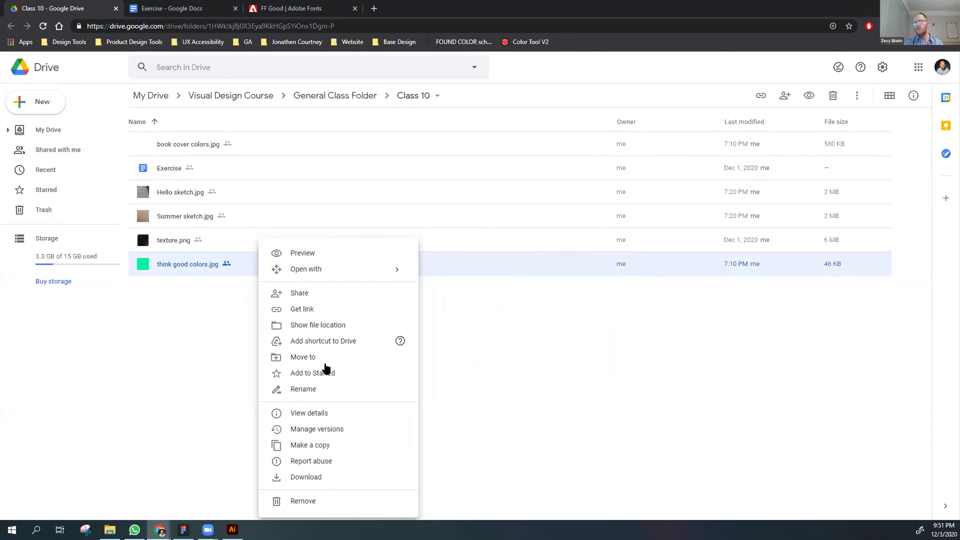
{"action": "right_click", "coordinate": [265, 194]}
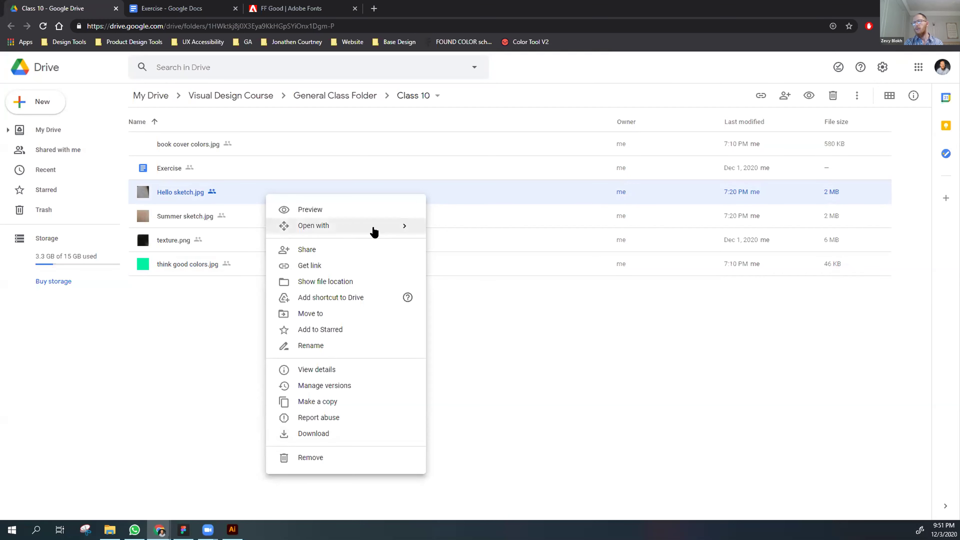
{"action": "right_click", "coordinate": [169, 195]}
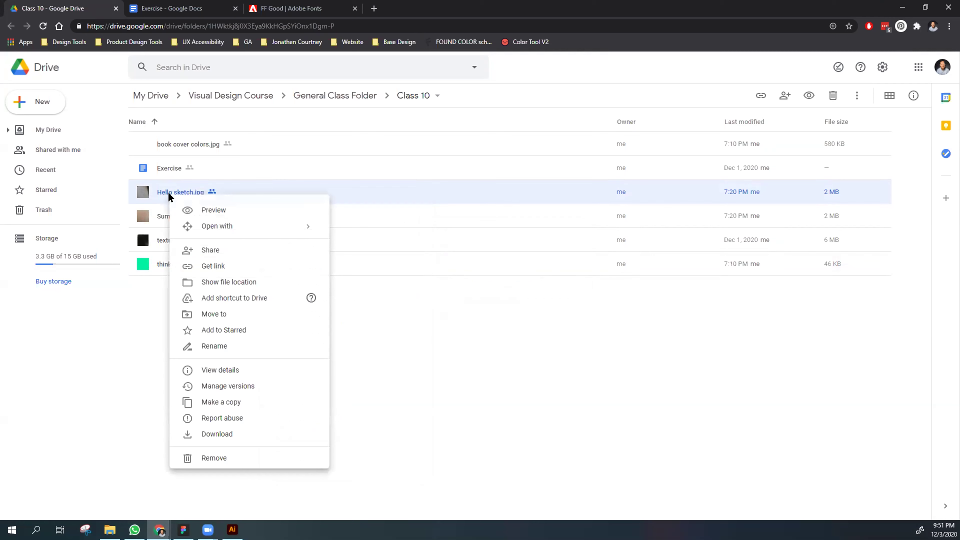
{"action": "left_click", "coordinate": [224, 185]}
{"action": "left_click", "coordinate": [228, 213]}
{"action": "left_click", "coordinate": [240, 195]}
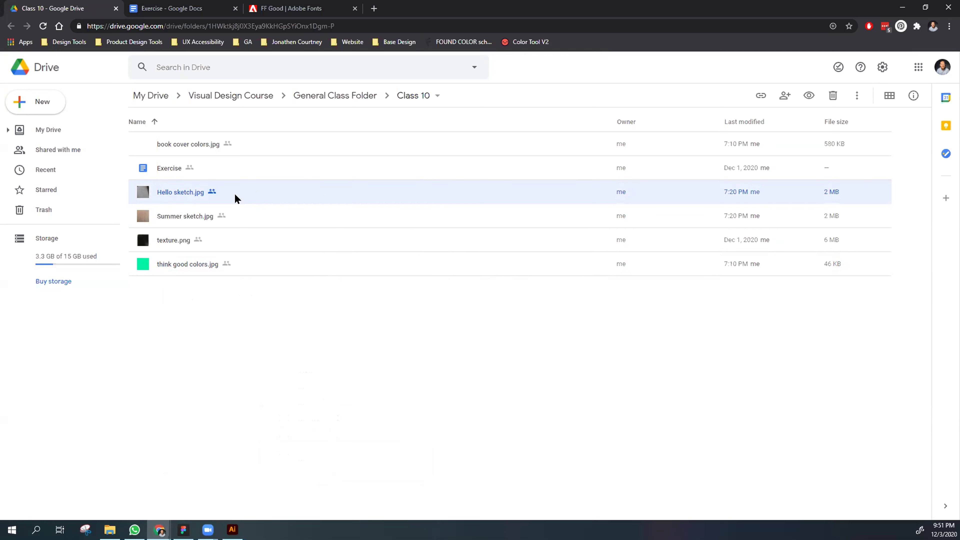
Preview the Hello sketch.jpg lettering photo and return to the Class 10 file list.
{"action": "double_click", "coordinate": [169, 191]}
{"action": "left_click", "coordinate": [249, 144]}
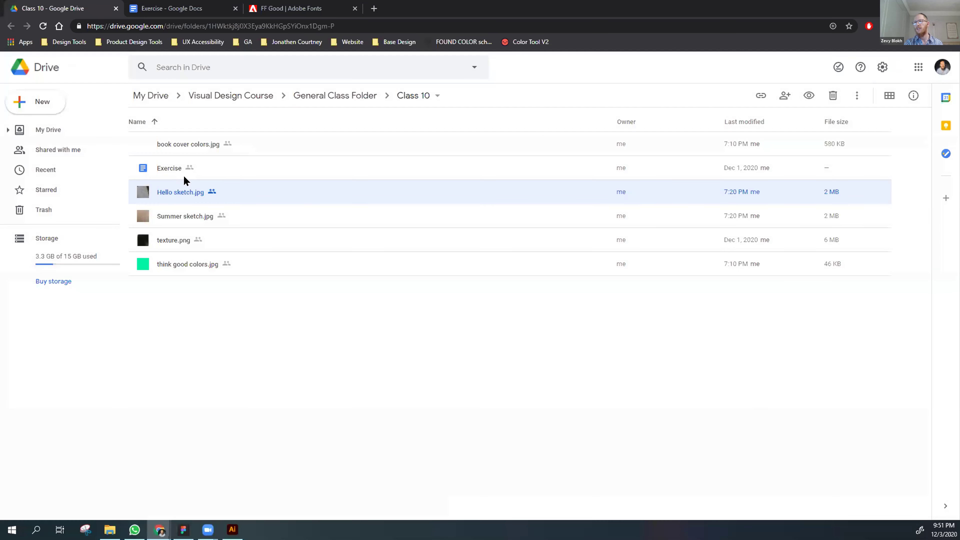
{"action": "left_click", "coordinate": [228, 319]}
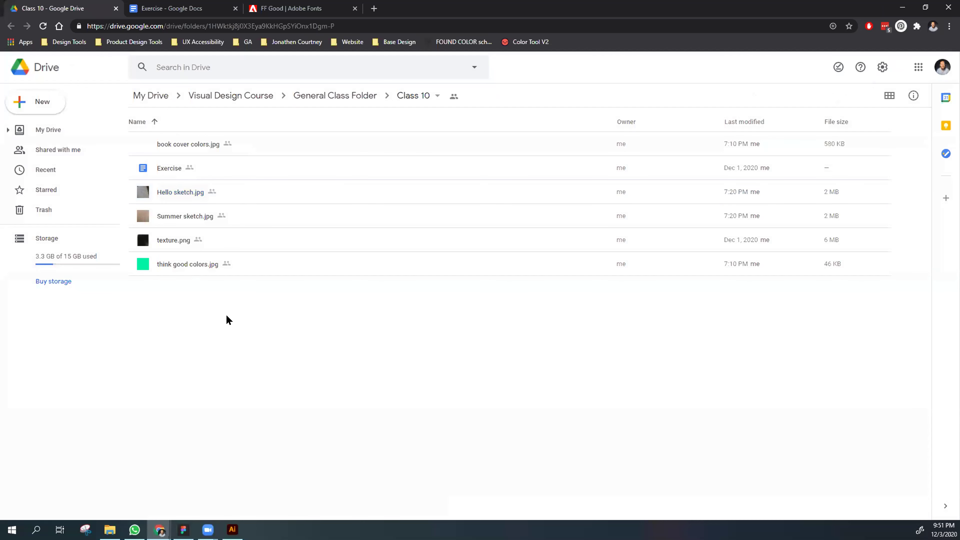
{"action": "left_click", "coordinate": [250, 191]}
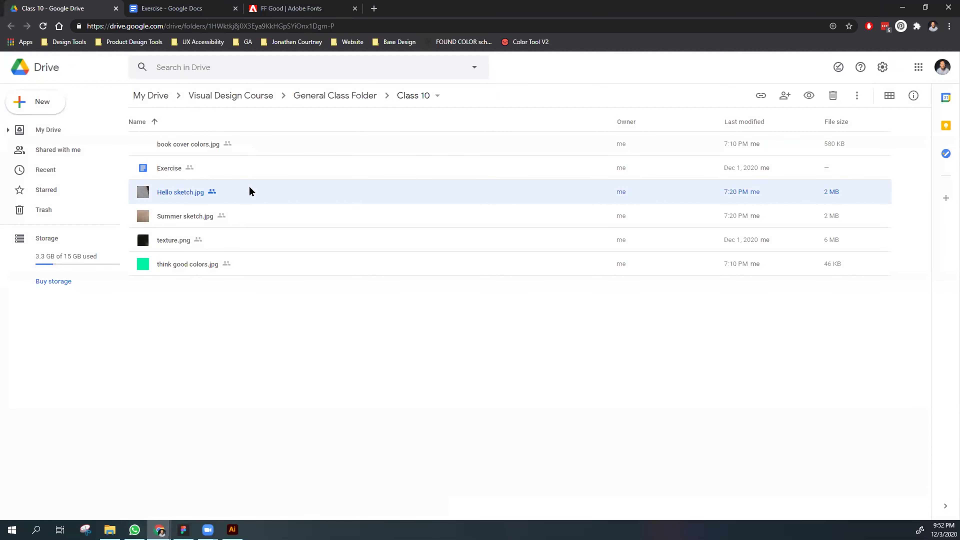
{"action": "left_click", "coordinate": [234, 311]}
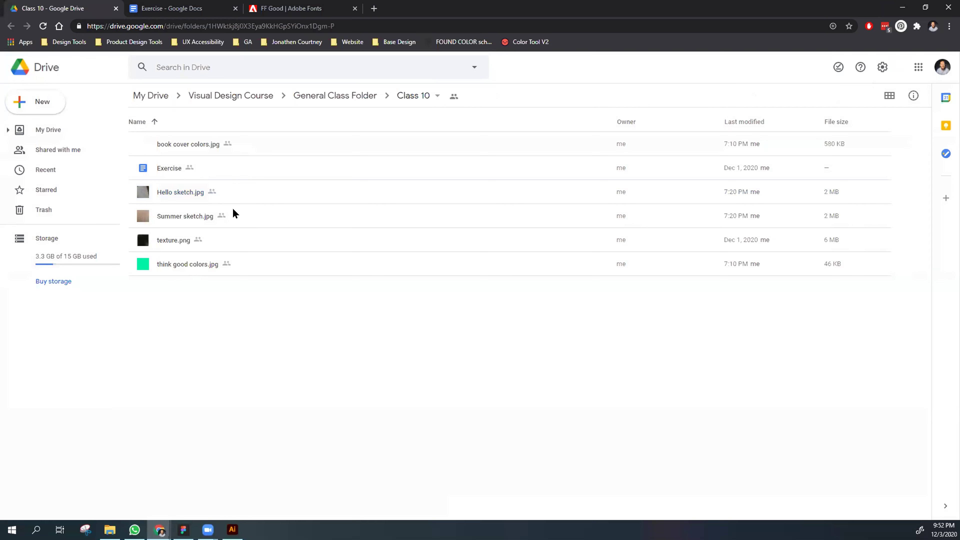
{"action": "left_click", "coordinate": [248, 196]}
{"action": "double_click", "coordinate": [248, 196]}
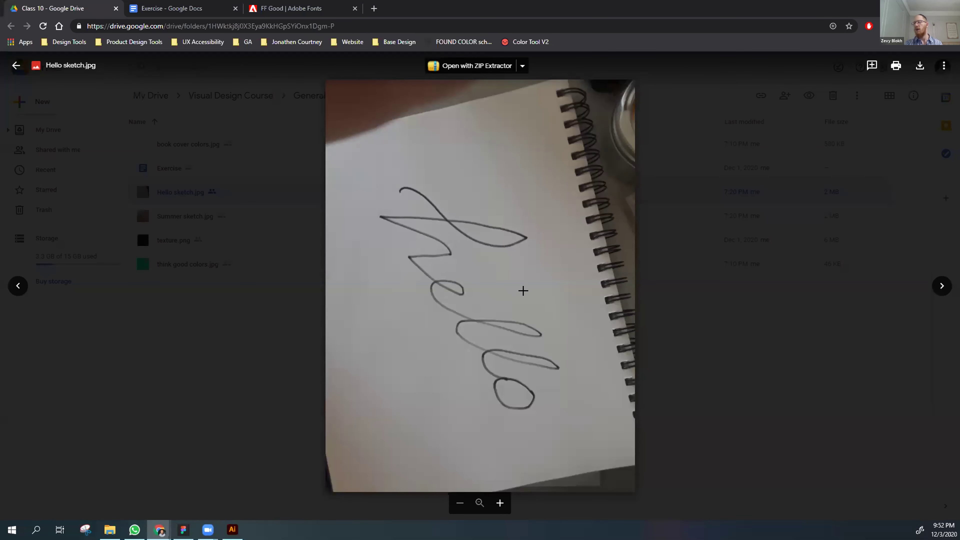
{"action": "left_click", "coordinate": [202, 312]}
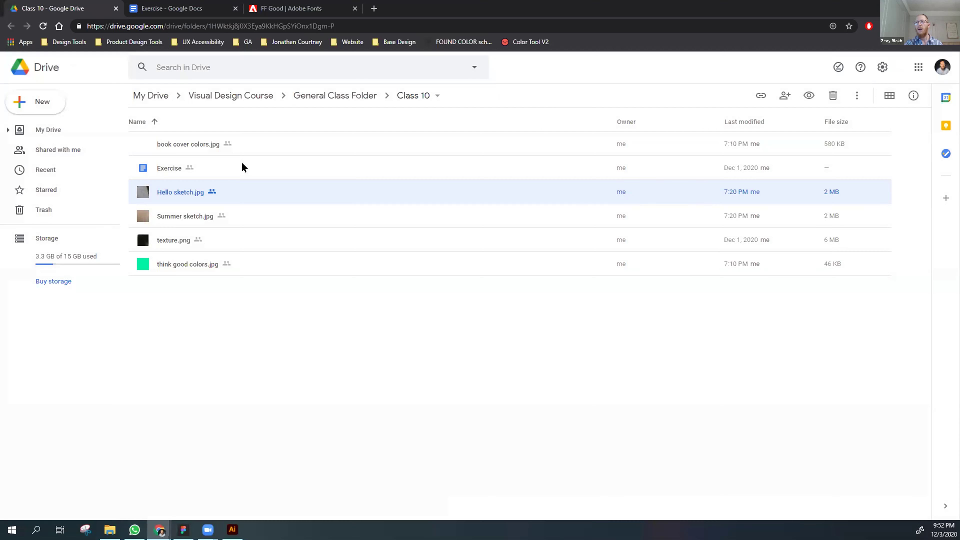
Reopen the preview of Hello sketch.jpg, try its download option, and close the preview.
{"action": "double_click", "coordinate": [236, 198]}
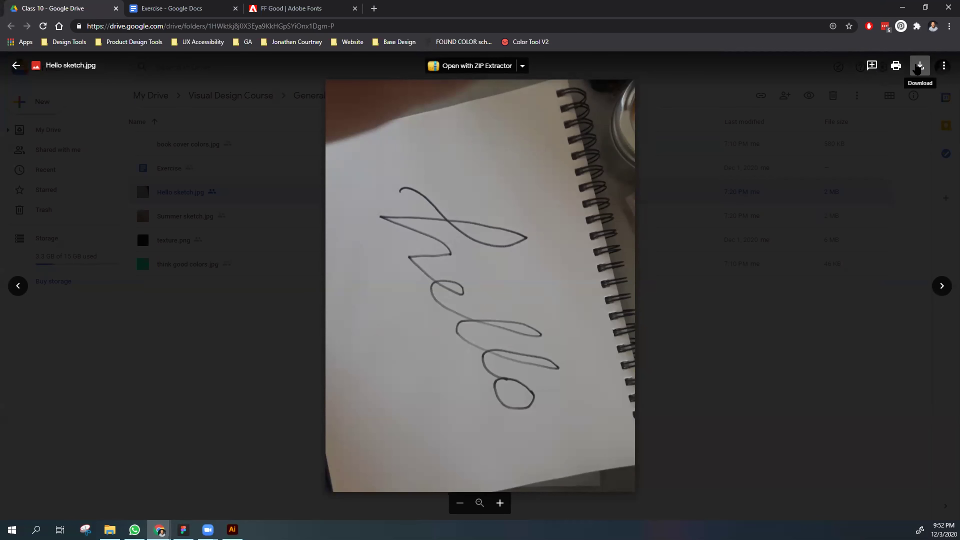
{"action": "left_click", "coordinate": [918, 65]}
{"action": "left_click", "coordinate": [761, 296]}
{"action": "left_click", "coordinate": [315, 337]}
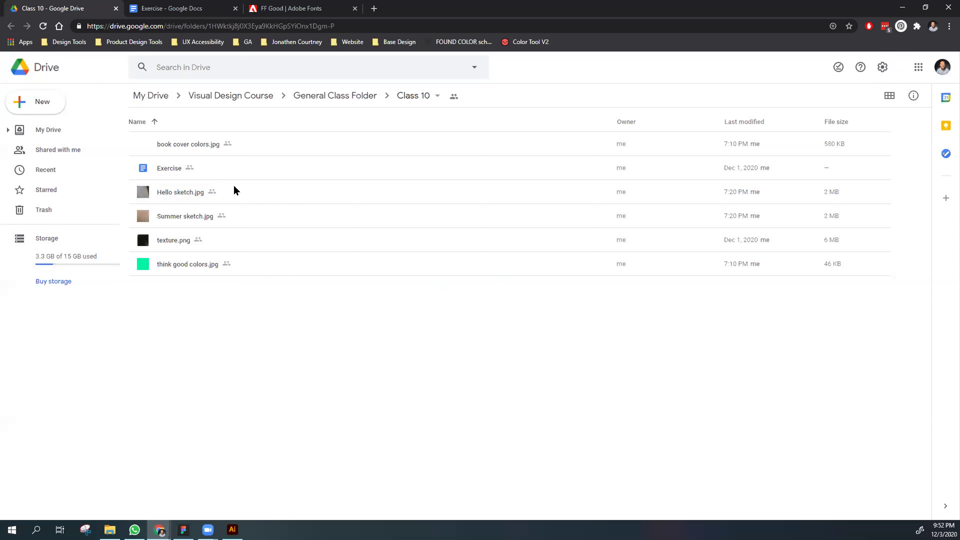
{"action": "left_click", "coordinate": [257, 187]}
{"action": "left_click", "coordinate": [189, 352]}
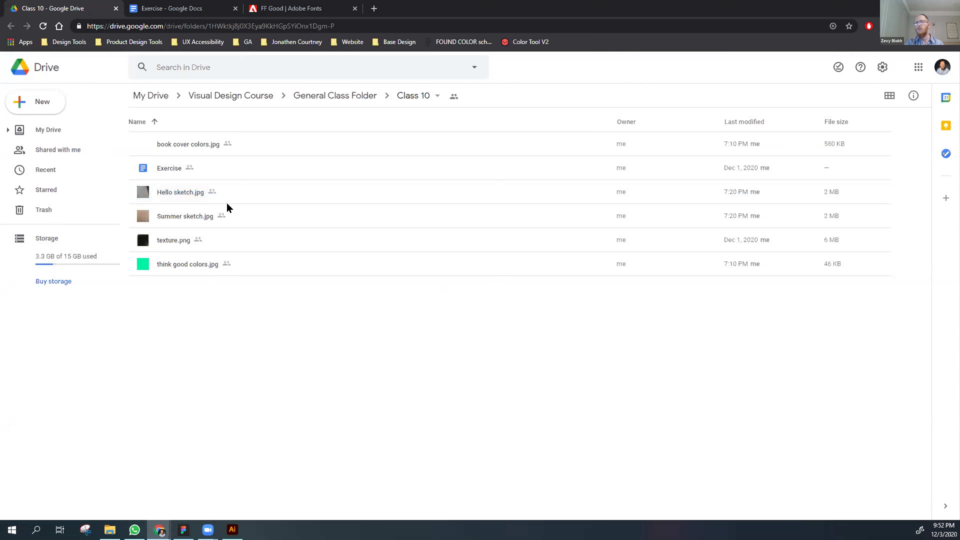
{"action": "left_click", "coordinate": [268, 197]}
{"action": "left_click", "coordinate": [209, 325]}
{"action": "left_click", "coordinate": [252, 189]}
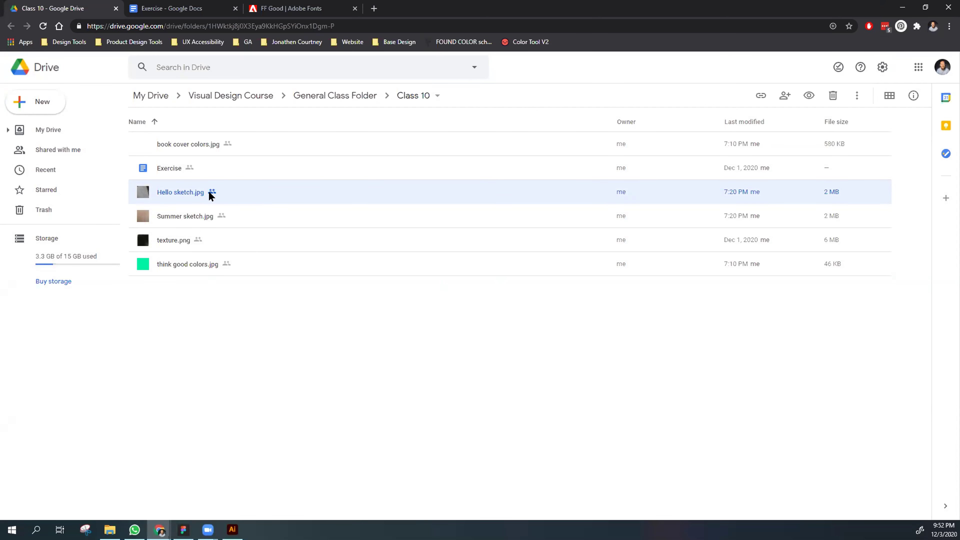
Preview Hello sketch.jpg, examine its additional file actions, close the preview, and deselect the file in the Class 10 folder.
{"action": "double_click", "coordinate": [242, 197]}
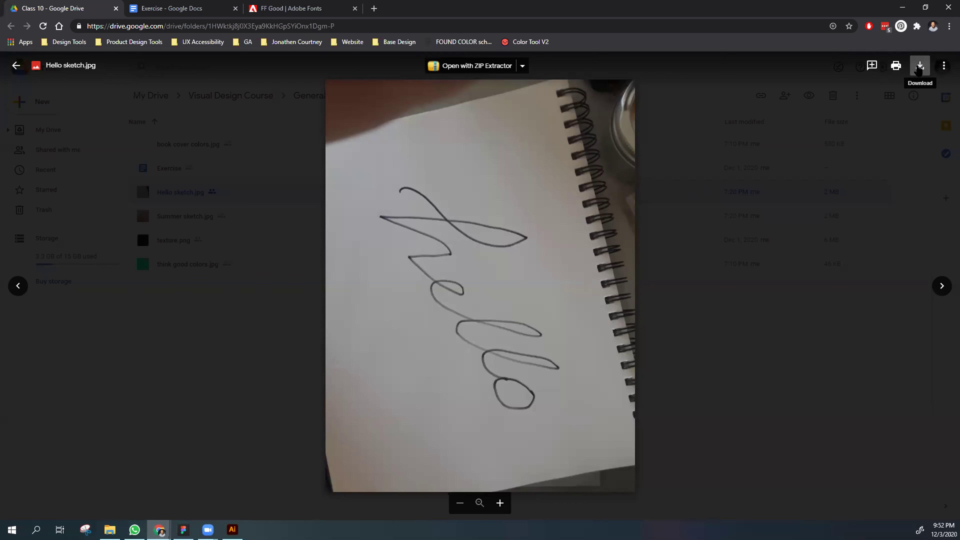
{"action": "left_click", "coordinate": [943, 65]}
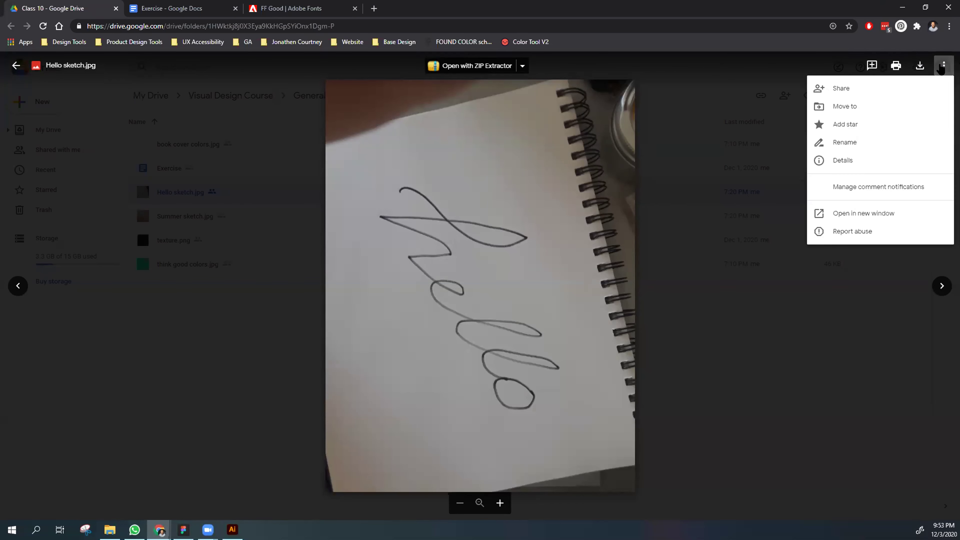
{"action": "left_click", "coordinate": [941, 67]}
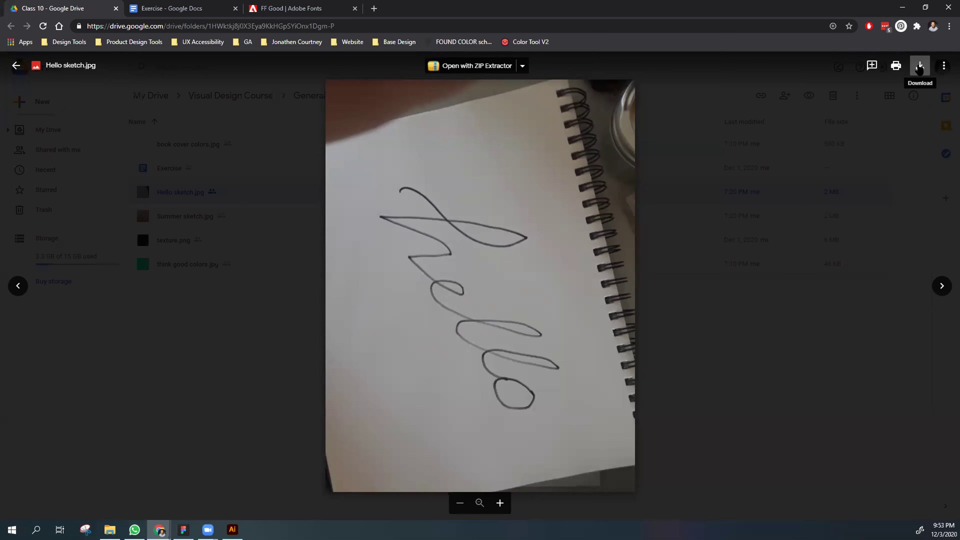
{"action": "left_click", "coordinate": [751, 336]}
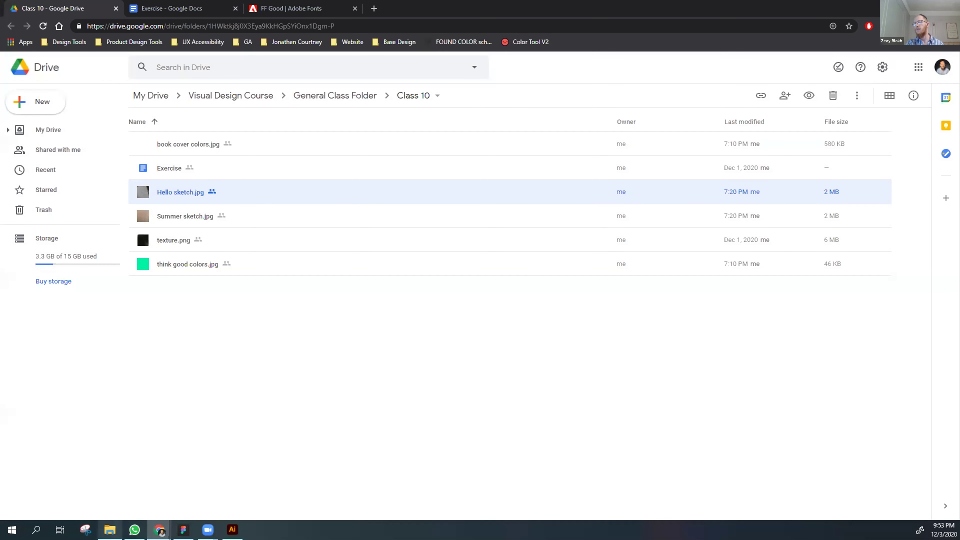
{"action": "mouse_move", "coordinate": [108, 529]}
{"action": "left_click", "coordinate": [289, 350]}
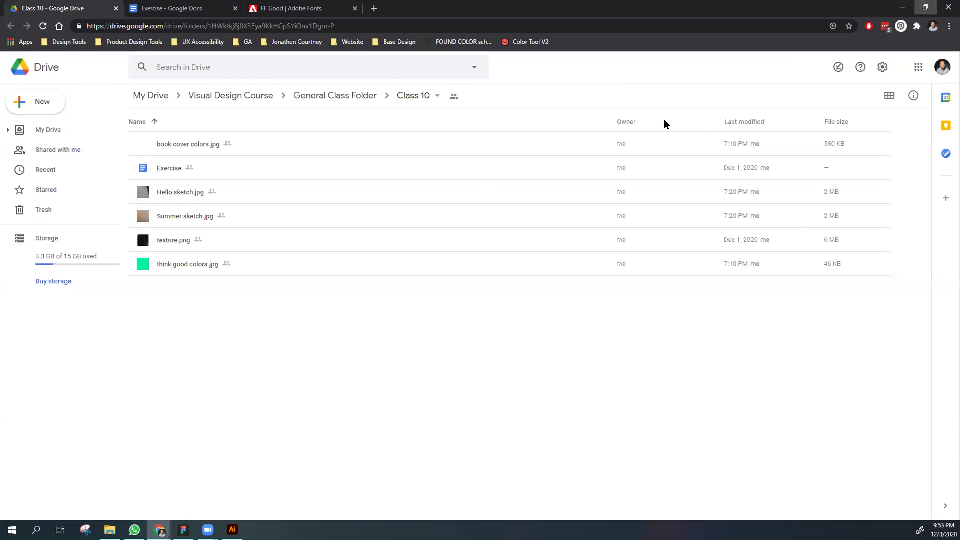
Turn the maximized browser into a floating window, enlarge it to fit the whole Class 10 file list, and minimize it.
{"action": "key", "text": "super+Down"}
{"action": "left_click_drag", "start_coordinate": [772, 284], "coordinate": [871, 306]}
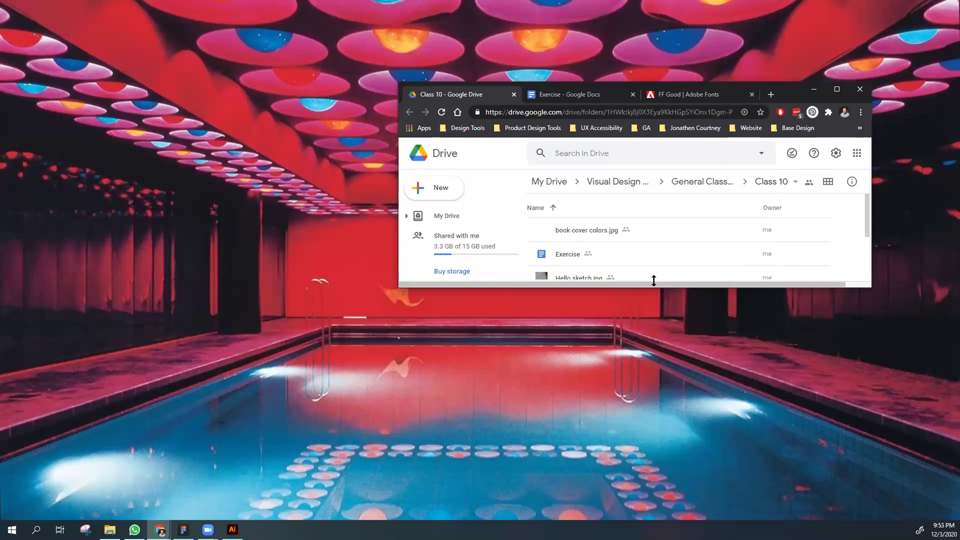
{"action": "left_click_drag", "start_coordinate": [653, 280], "coordinate": [654, 445]}
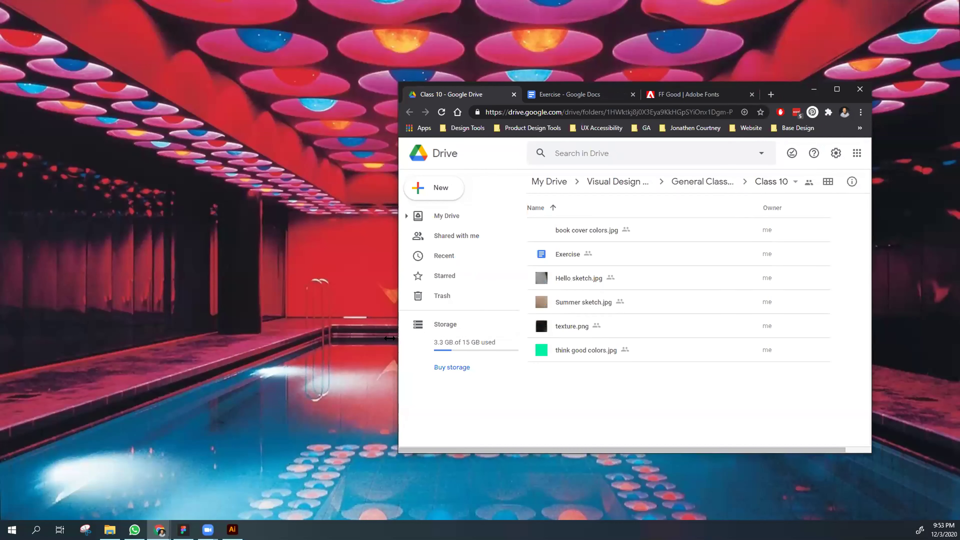
{"action": "left_click_drag", "start_coordinate": [389, 338], "coordinate": [81, 340]}
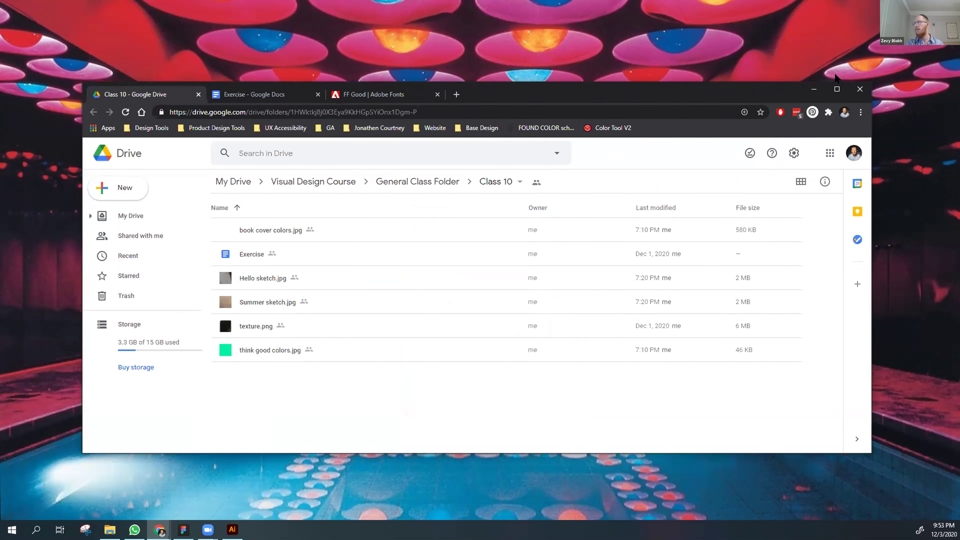
{"action": "left_click", "coordinate": [814, 90]}
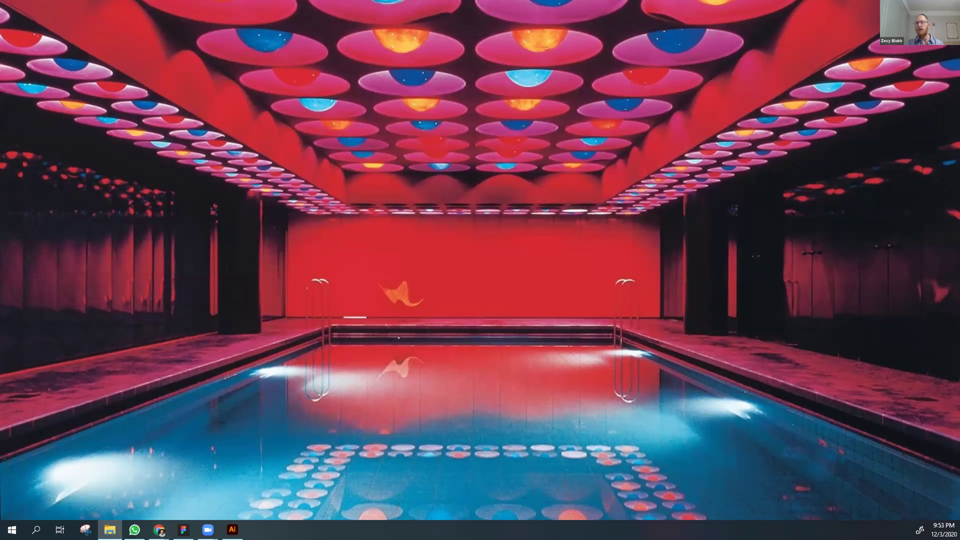
Switch to File Explorer and look through the files in the Downloads and Desktop folders.
{"action": "left_click", "coordinate": [110, 529]}
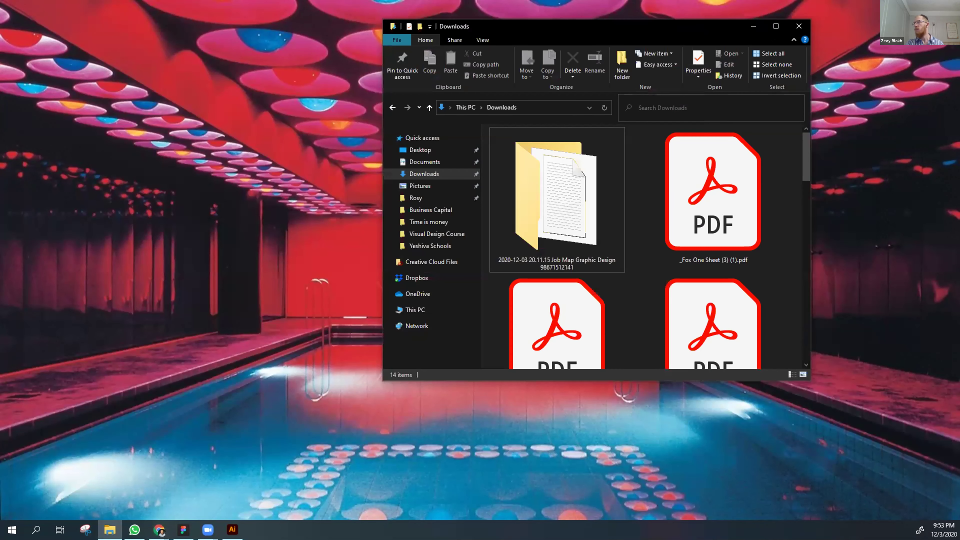
{"action": "left_click", "coordinate": [775, 26]}
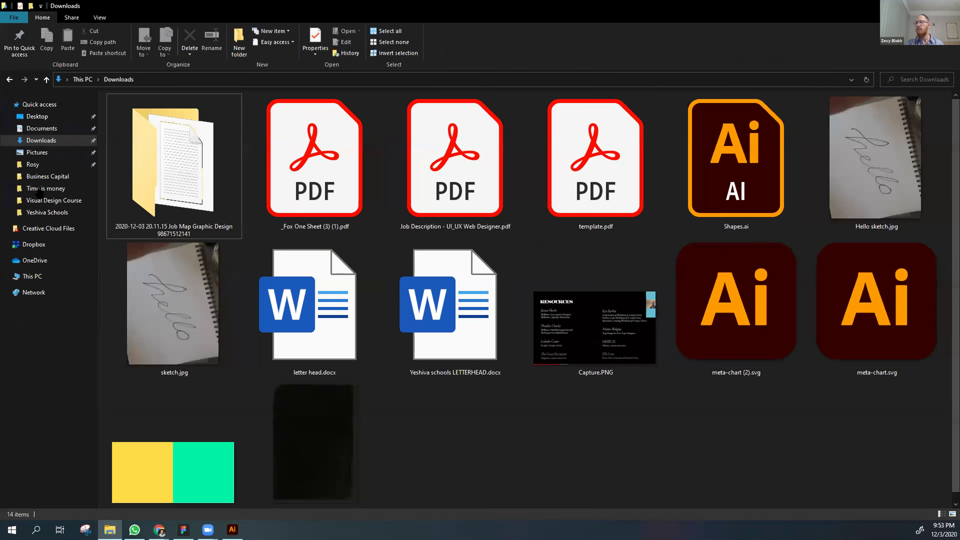
{"action": "left_click", "coordinate": [37, 116]}
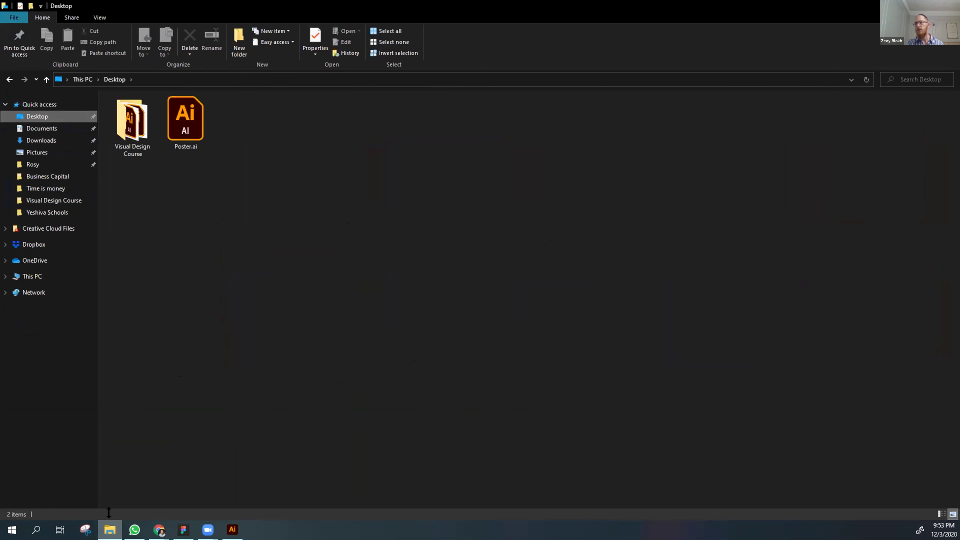
{"action": "mouse_move", "coordinate": [116, 526]}
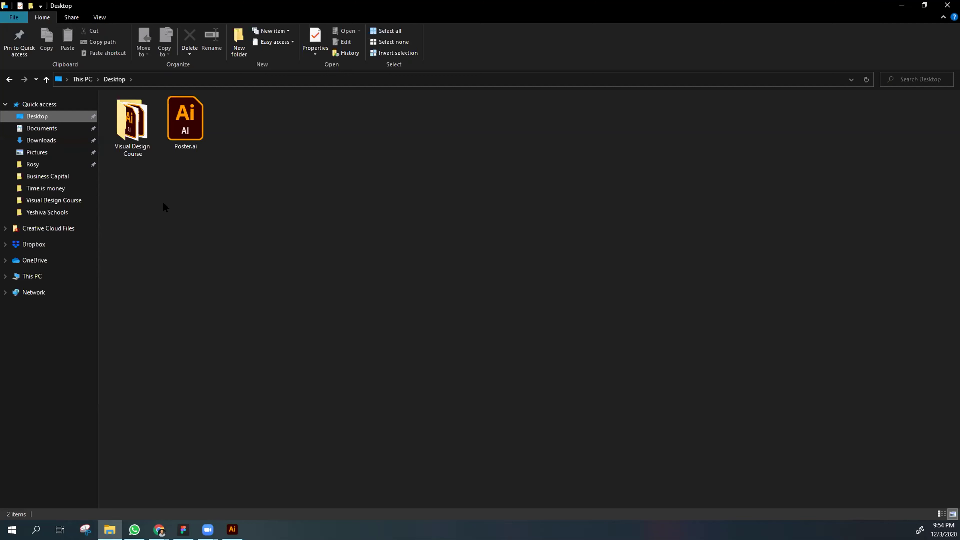
{"action": "left_click", "coordinate": [38, 141]}
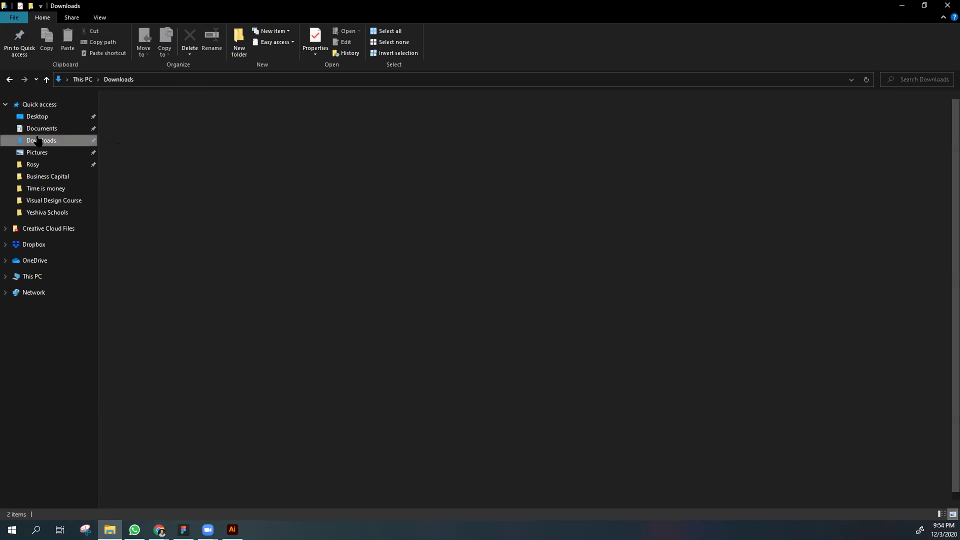
{"action": "left_click", "coordinate": [38, 116]}
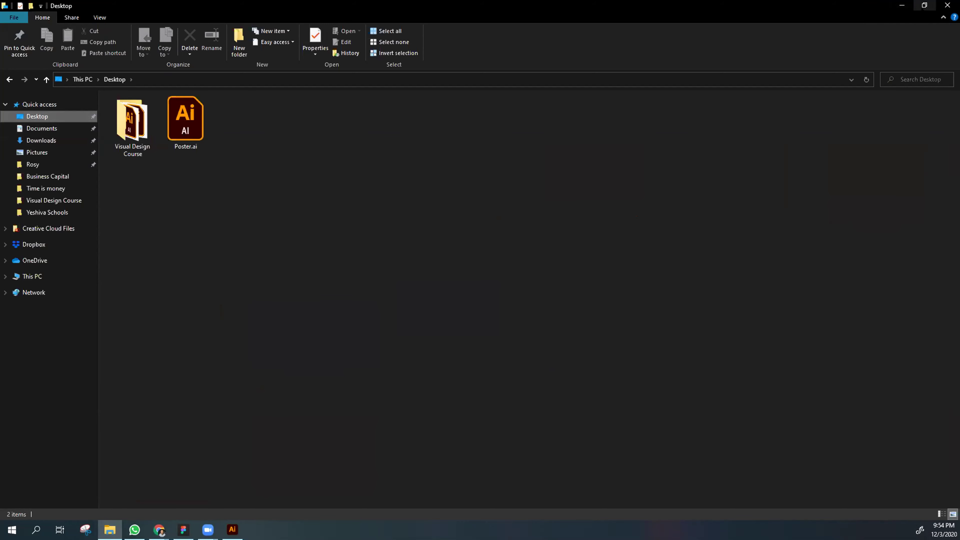
Restore the Desktop folder window to a floating size, widen it, and reposition it over the wallpaper.
{"action": "double_click", "coordinate": [676, 6]}
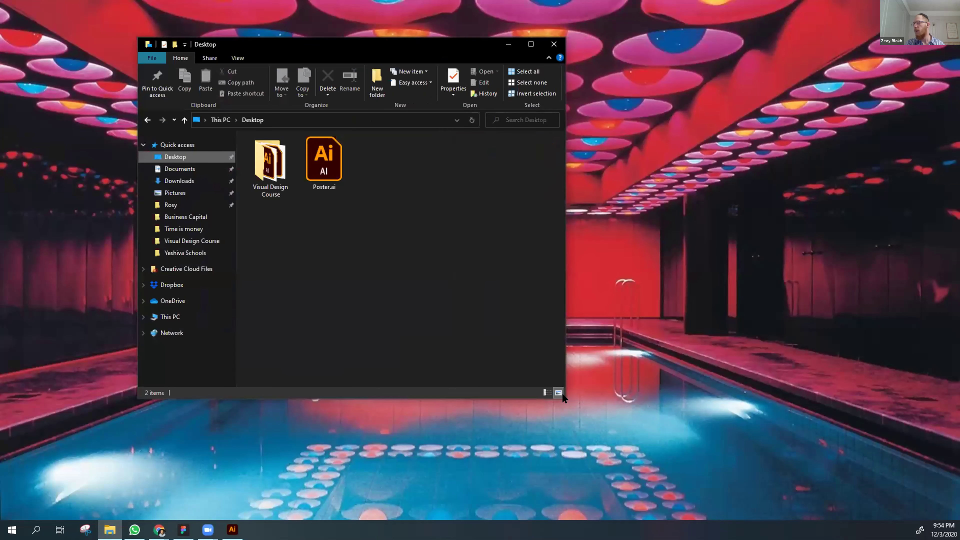
{"action": "left_click_drag", "start_coordinate": [558, 379], "coordinate": [716, 379]}
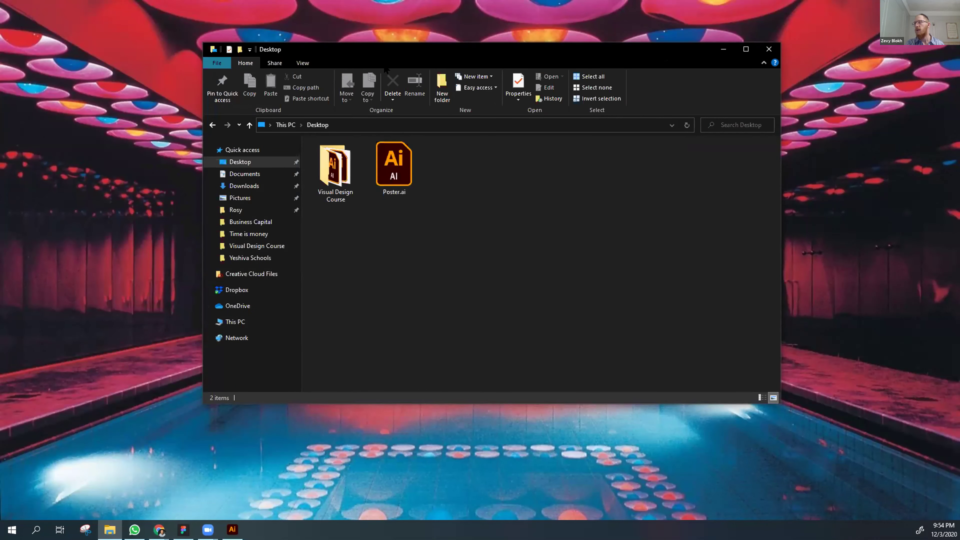
{"action": "left_click_drag", "start_coordinate": [381, 37], "coordinate": [381, 58]}
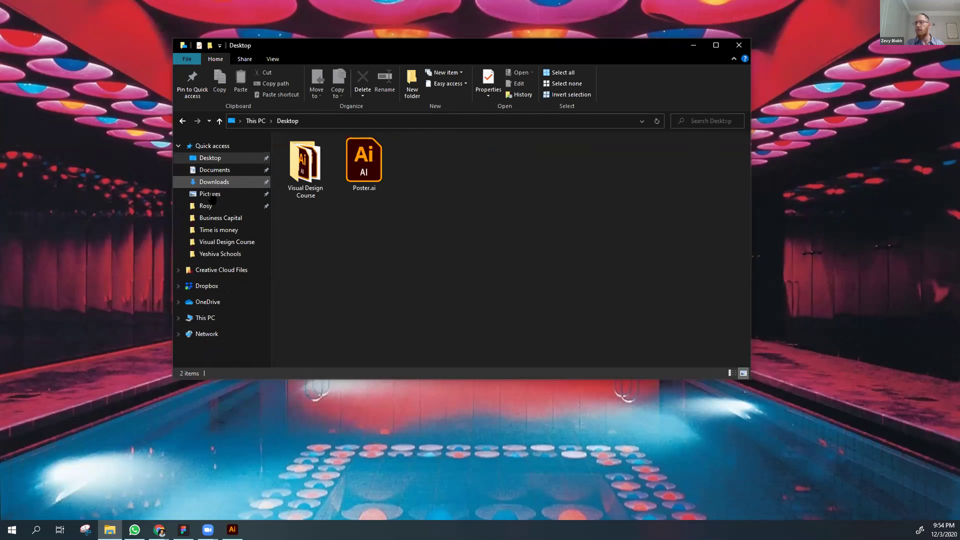
Show the Downloads folder in Details view and narrow its Name column.
{"action": "left_click", "coordinate": [215, 183]}
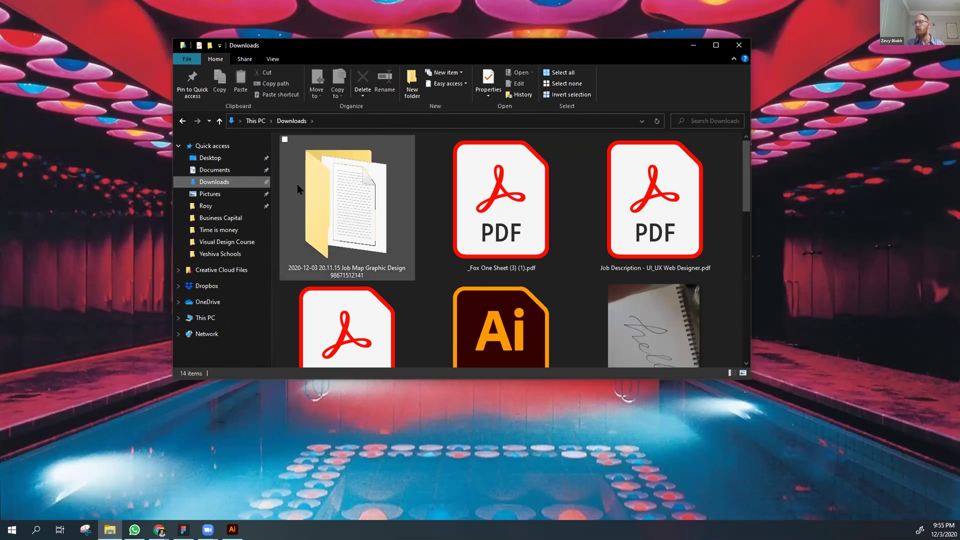
{"action": "left_click", "coordinate": [273, 59]}
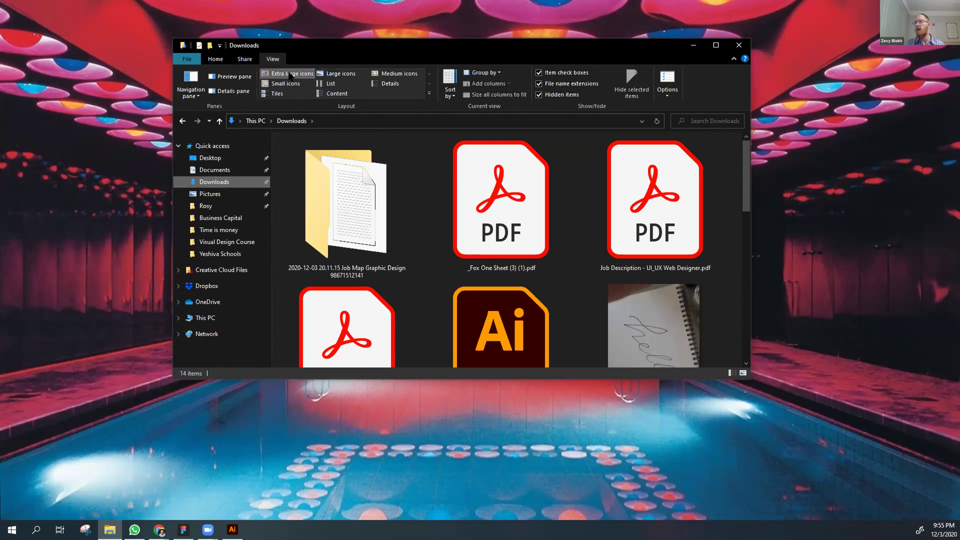
{"action": "left_click", "coordinate": [379, 84]}
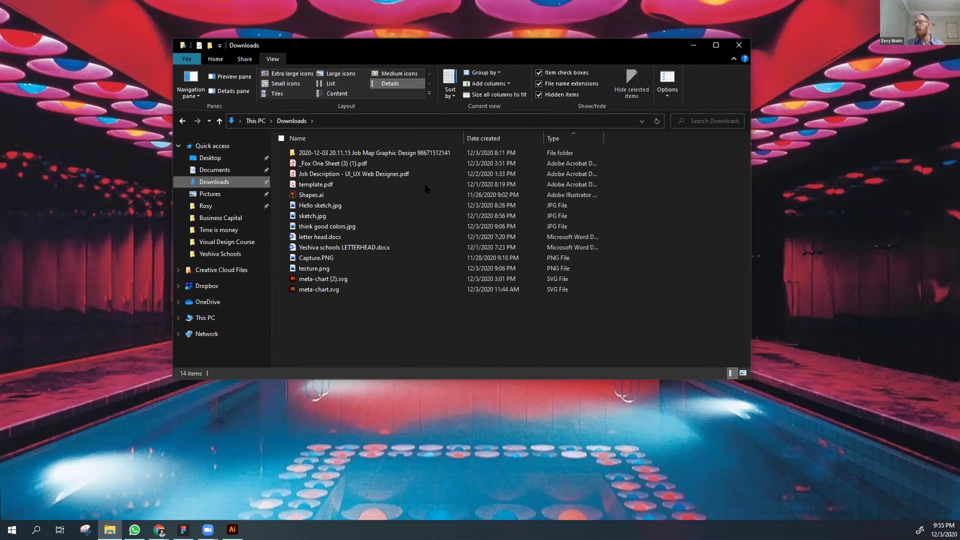
{"action": "left_click_drag", "start_coordinate": [461, 135], "coordinate": [377, 136]}
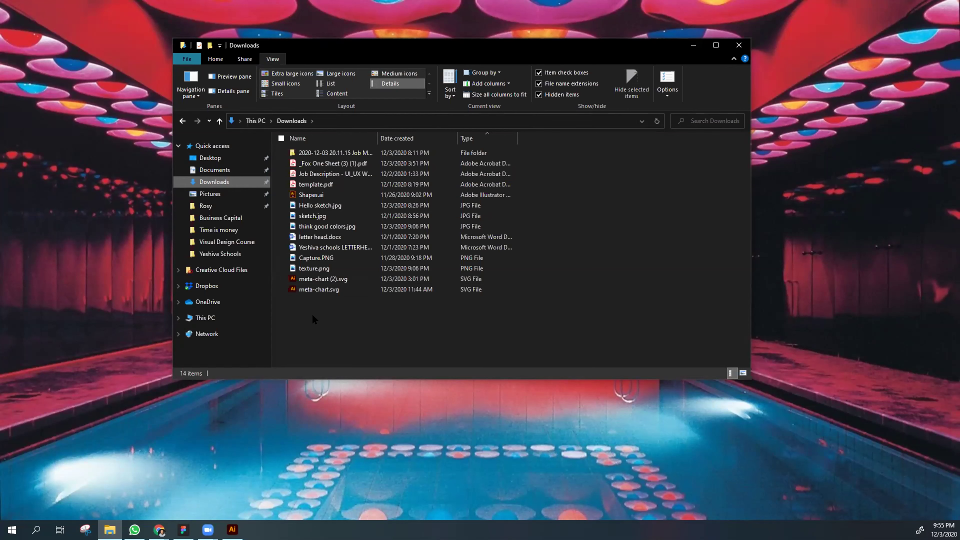
Switch back to the Class 10 folder in Google Drive, maximize the browser window, and preview Hello sketch.jpg.
{"action": "mouse_move", "coordinate": [232, 529]}
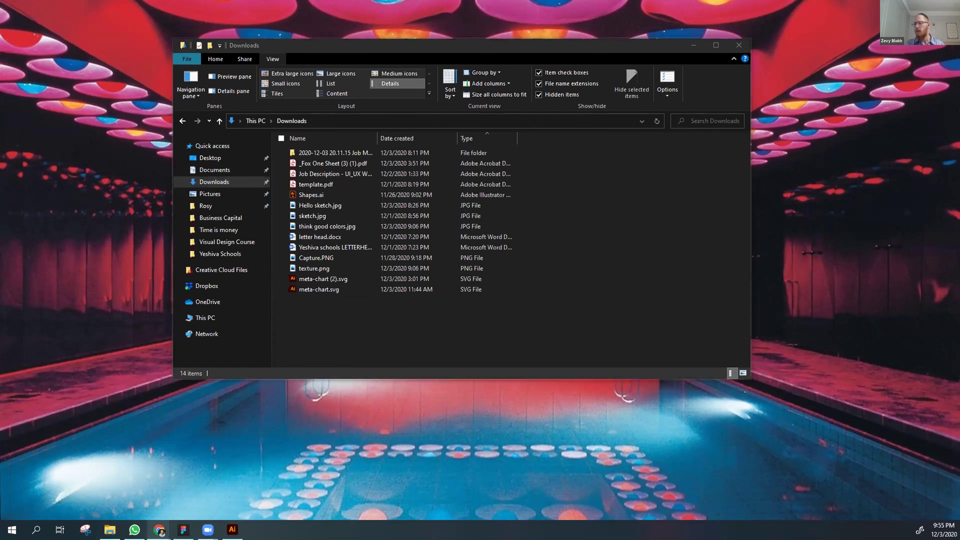
{"action": "mouse_move", "coordinate": [159, 529]}
{"action": "left_click", "coordinate": [189, 494]}
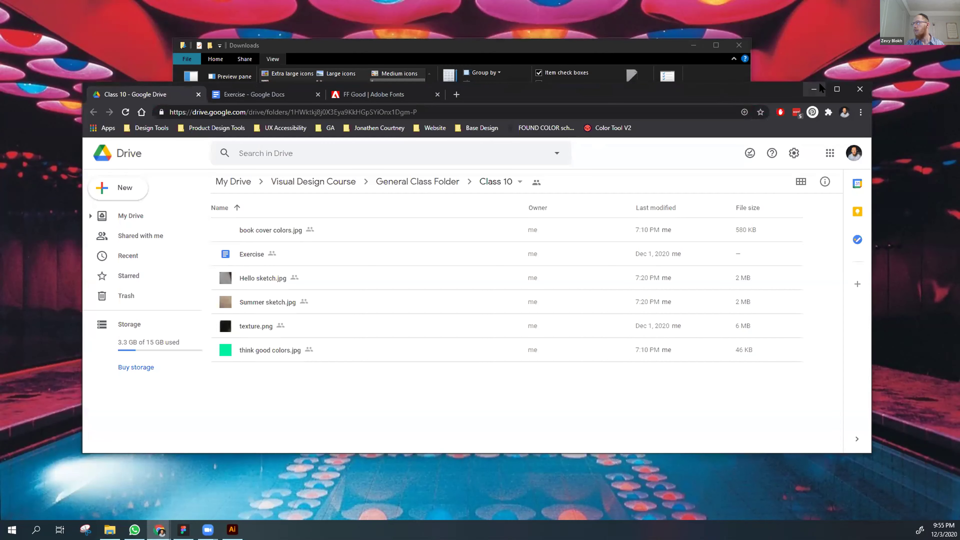
{"action": "left_click", "coordinate": [836, 89]}
{"action": "left_click", "coordinate": [394, 198]}
{"action": "double_click", "coordinate": [391, 193]}
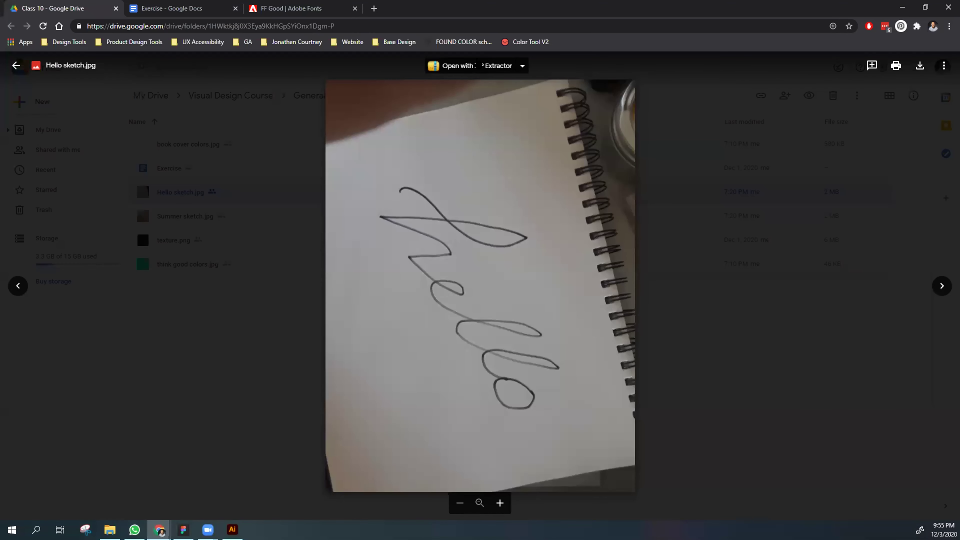
Examine the connected apps and additional file actions offered for the previewed Hello sketch.jpg, and close the preview.
{"action": "left_click", "coordinate": [517, 69]}
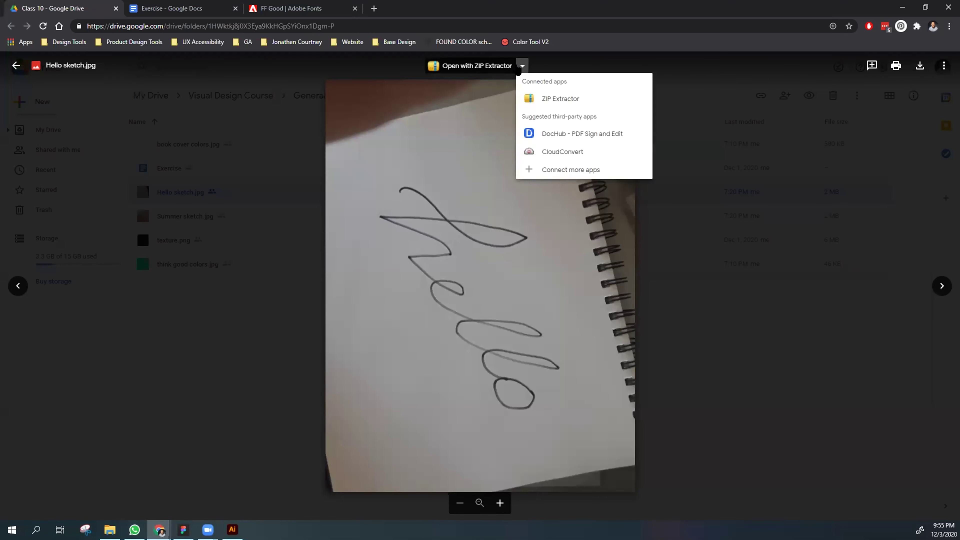
{"action": "left_click", "coordinate": [518, 69]}
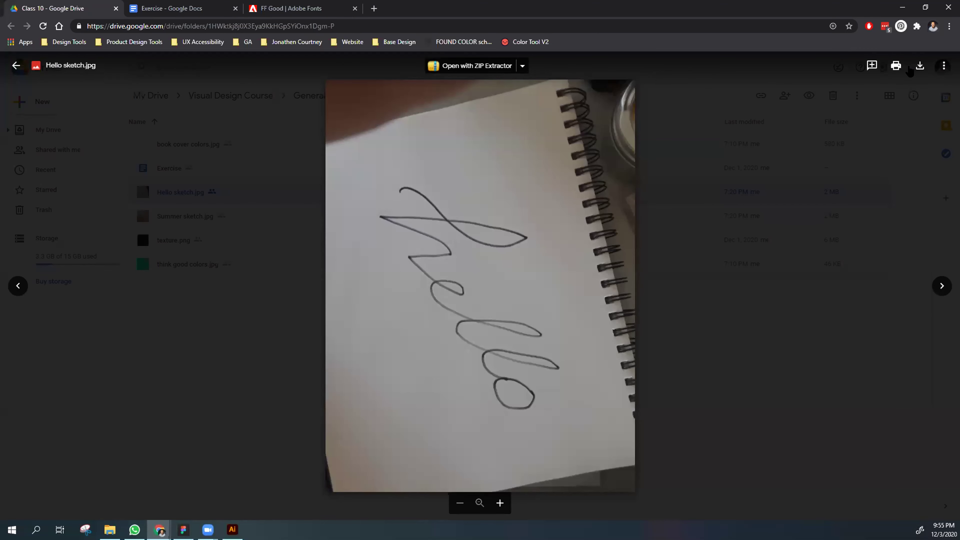
{"action": "left_click", "coordinate": [944, 65]}
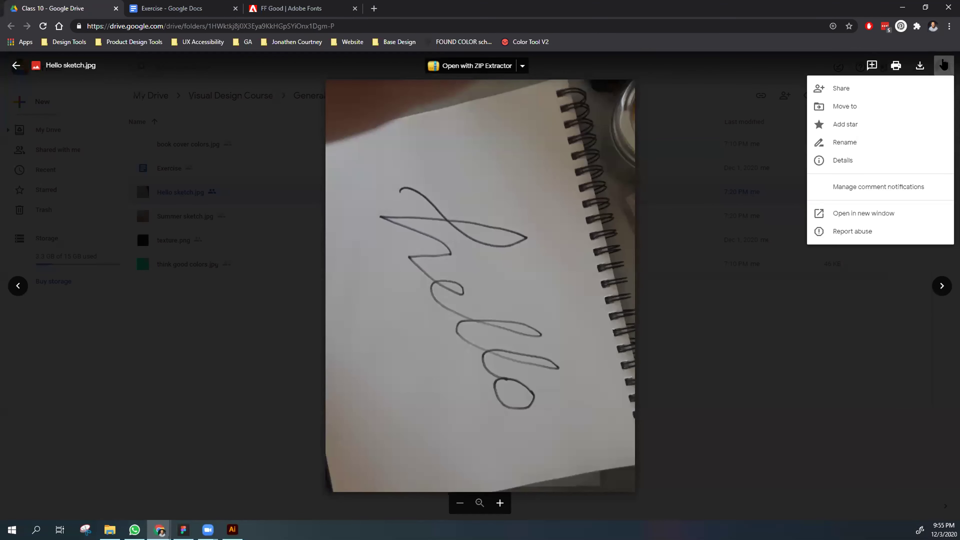
{"action": "left_click", "coordinate": [713, 357]}
{"action": "left_click", "coordinate": [703, 359]}
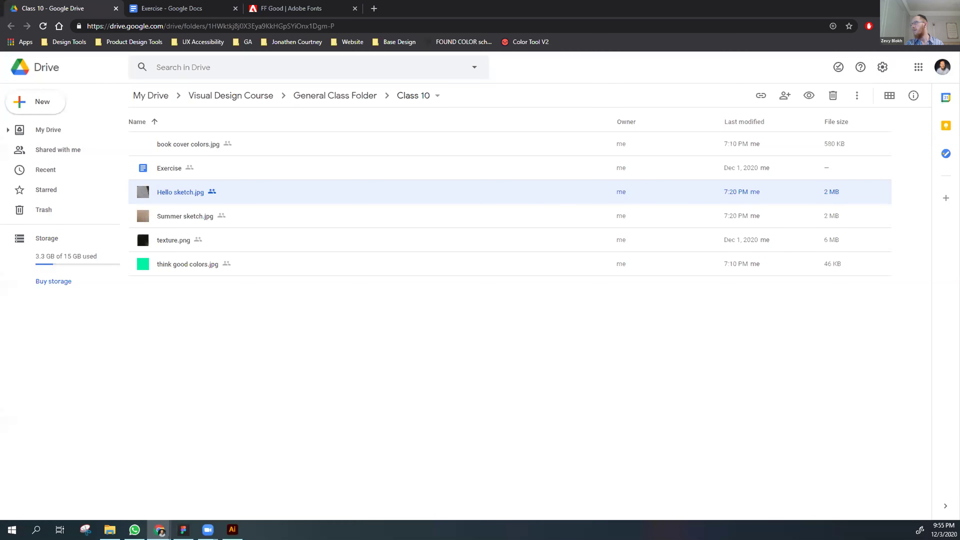
Switch back to the Downloads folder in File Explorer, reposition its window, and close it.
{"action": "left_click", "coordinate": [110, 530]}
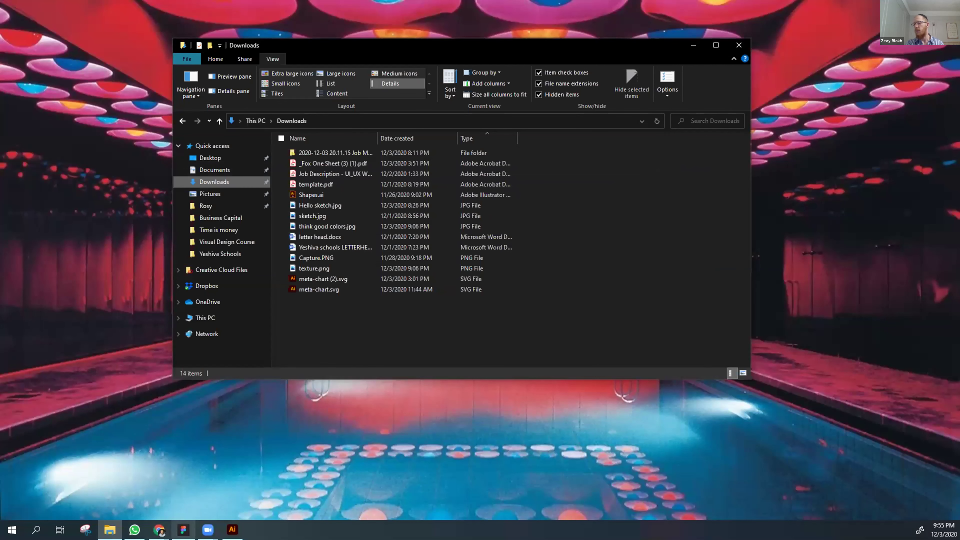
{"action": "mouse_move", "coordinate": [208, 530]}
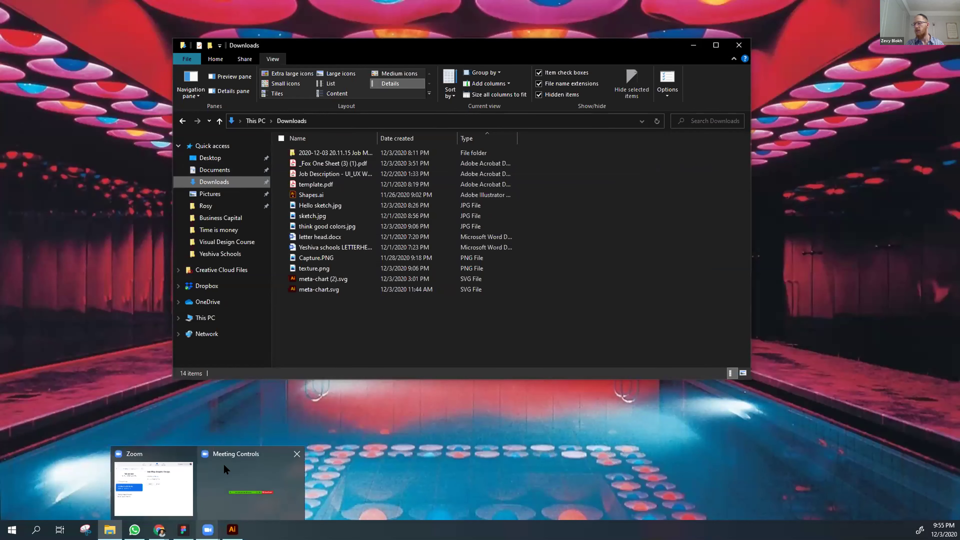
{"action": "left_click", "coordinate": [224, 463]}
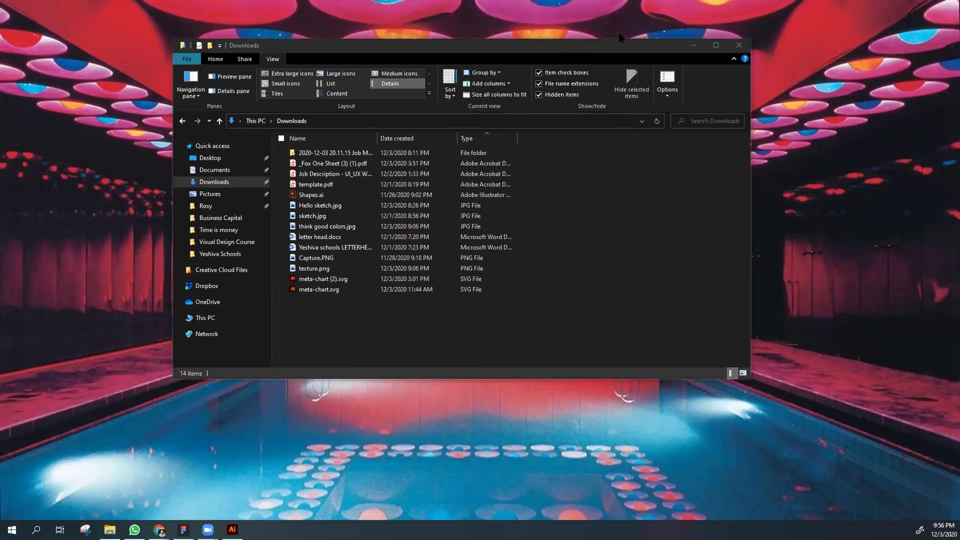
{"action": "left_click", "coordinate": [651, 44]}
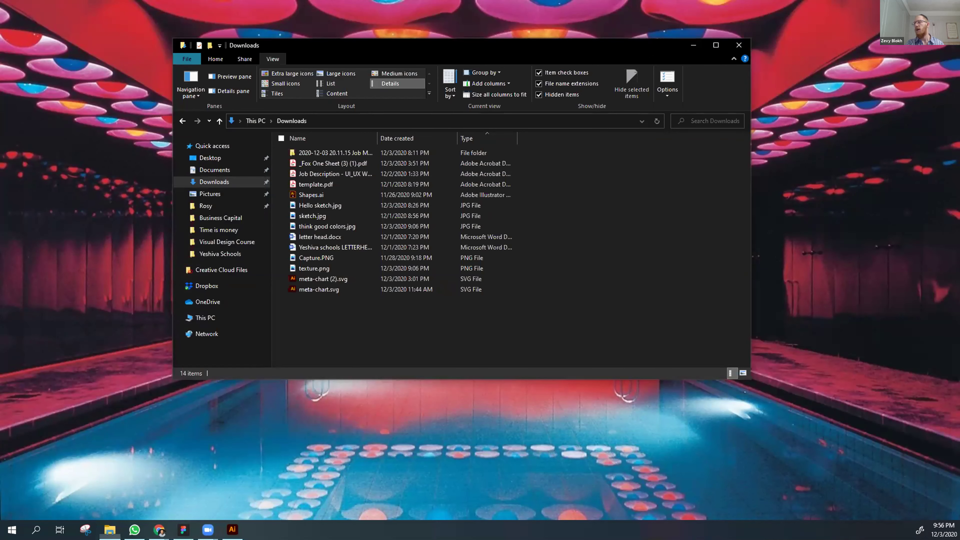
{"action": "left_click_drag", "start_coordinate": [650, 45], "coordinate": [630, 37]}
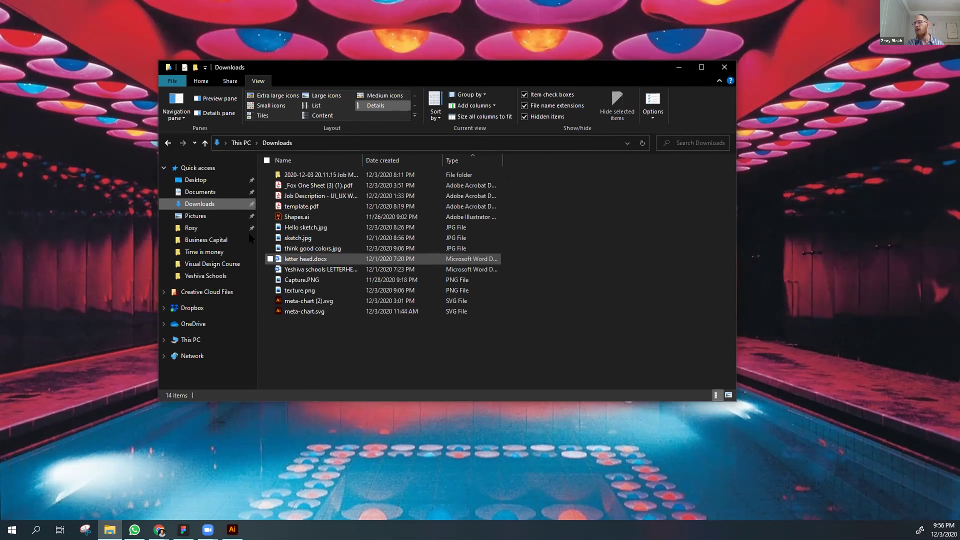
{"action": "left_click", "coordinate": [724, 67]}
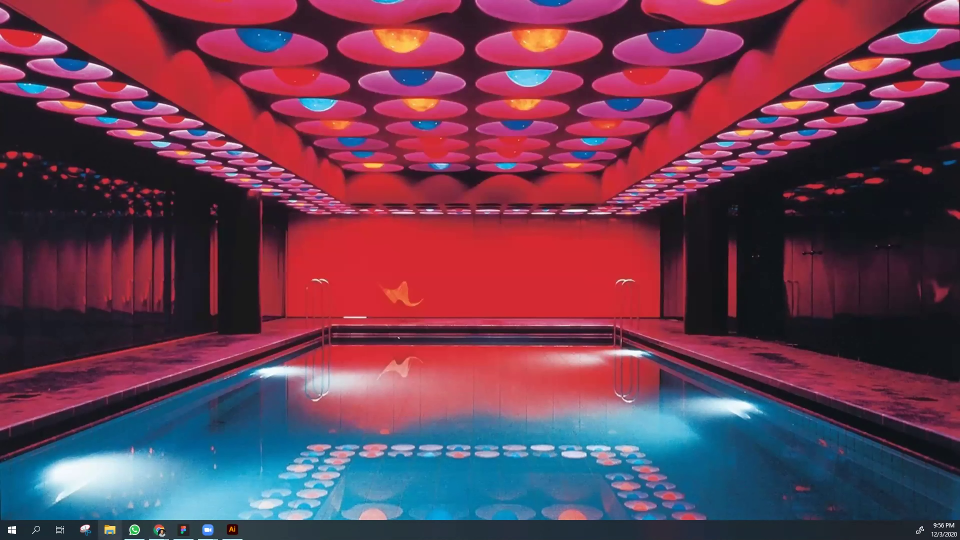
Open the Downloads folder in File Explorer and locate the downloaded Hello sketch.jpg.
{"action": "left_click", "coordinate": [109, 529]}
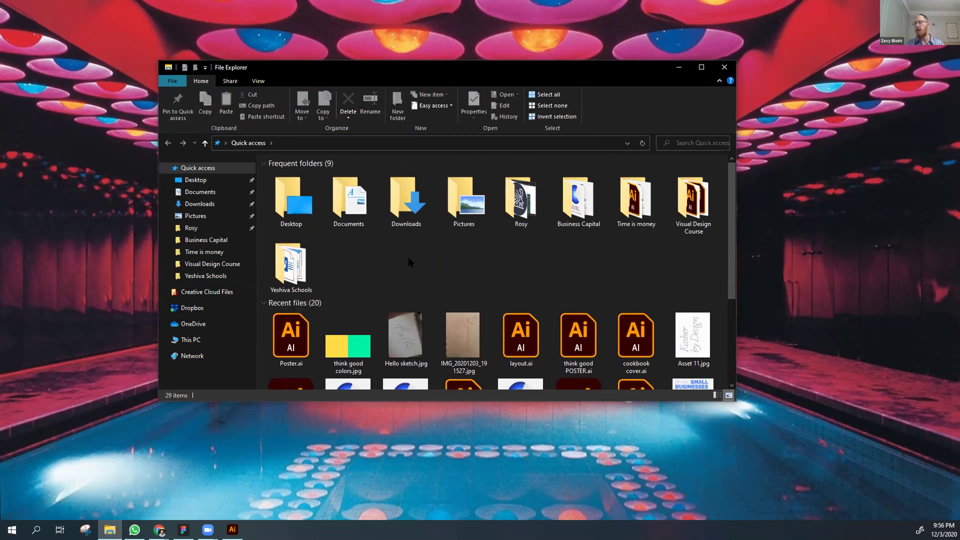
{"action": "left_click", "coordinate": [402, 210]}
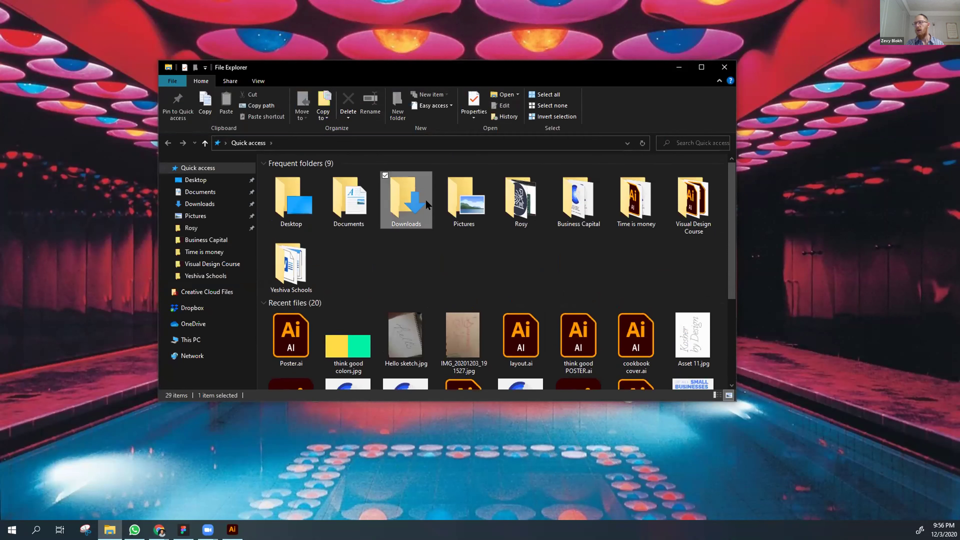
{"action": "double_click", "coordinate": [412, 205]}
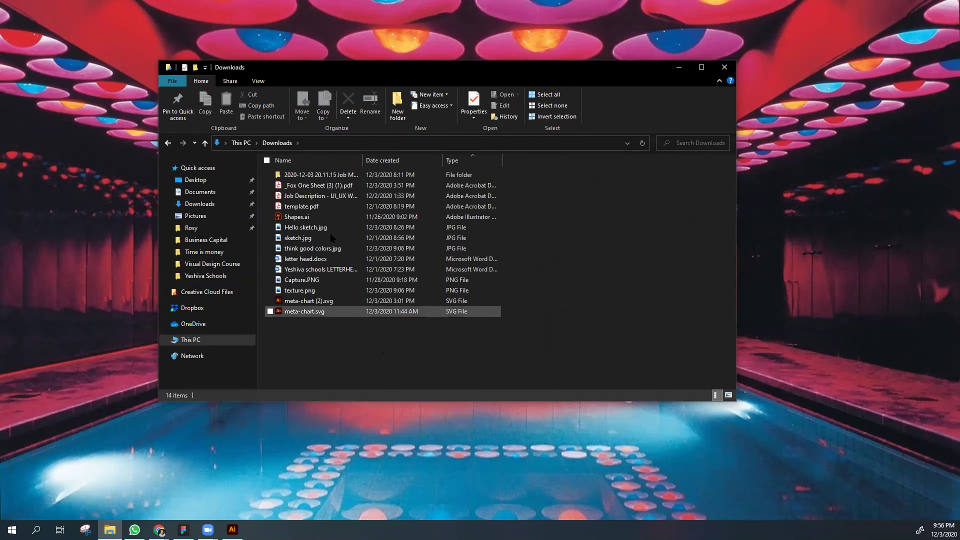
{"action": "mouse_move", "coordinate": [335, 225]}
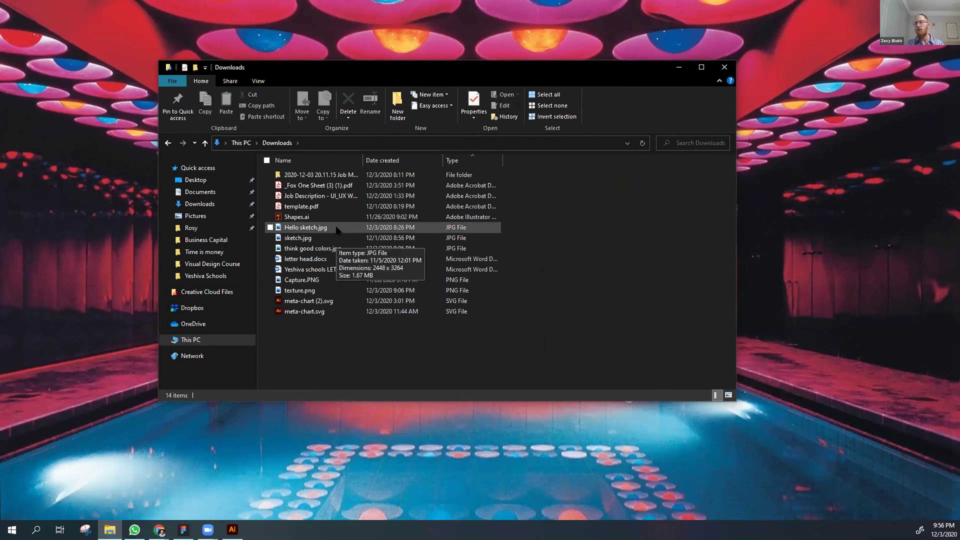
{"action": "left_click", "coordinate": [336, 228]}
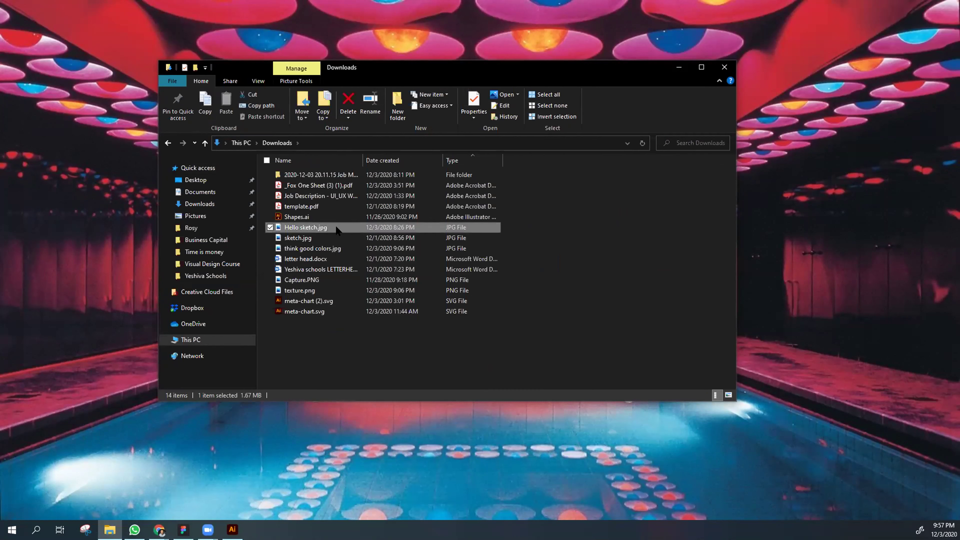
{"action": "left_click", "coordinate": [312, 343]}
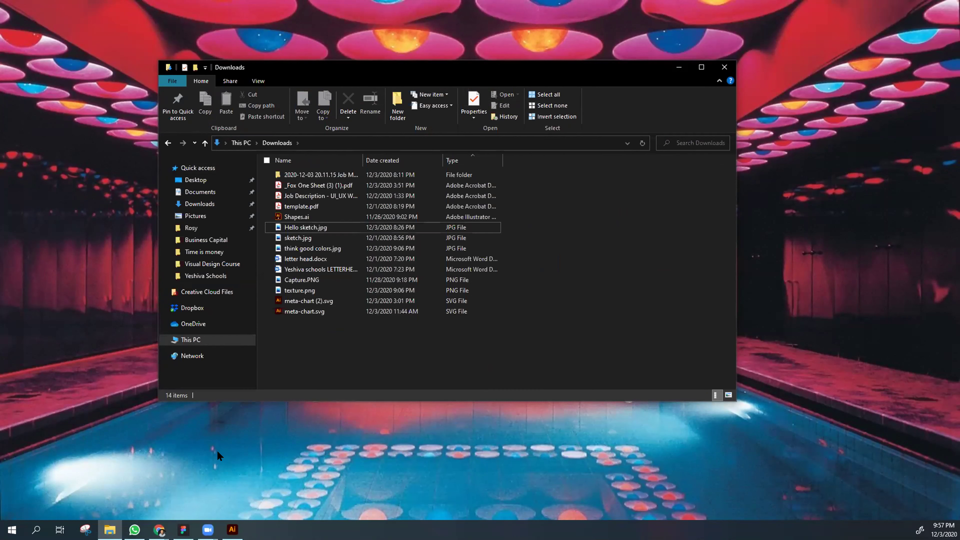
Switch to Poster.ai in Illustrator, maximize its window, and show the poster with the empty canvas below it.
{"action": "left_click", "coordinate": [232, 529]}
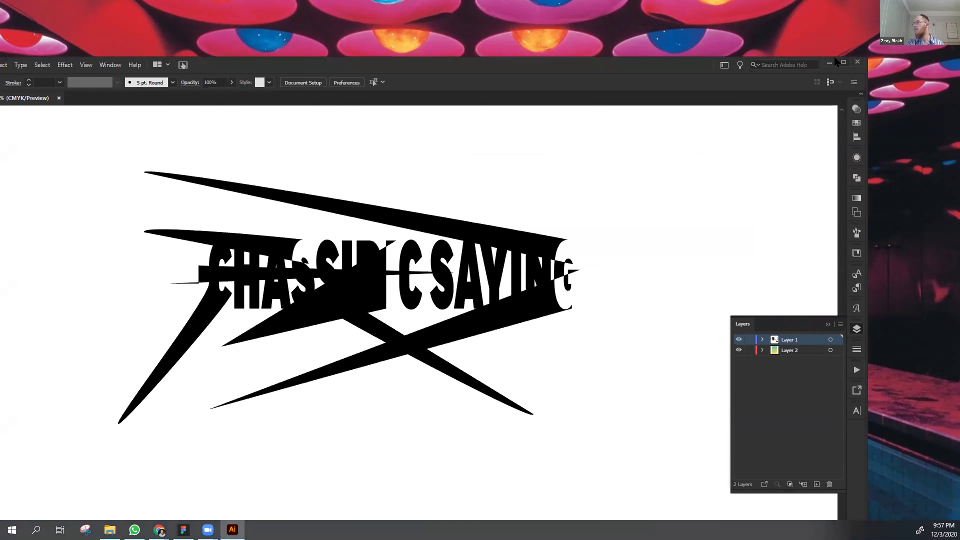
{"action": "left_click", "coordinate": [843, 61]}
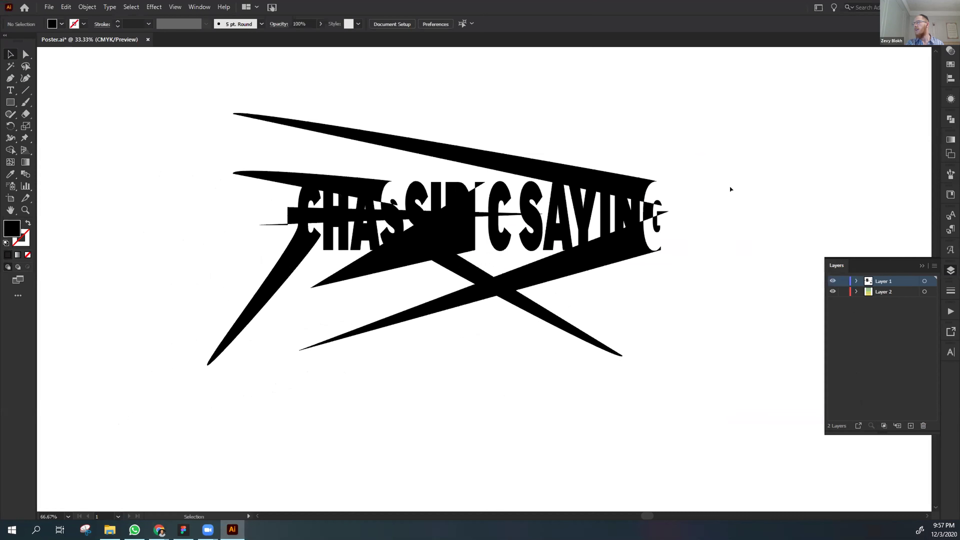
{"action": "key", "text": "ctrl+minus"}
{"action": "key", "text": "ctrl+minus"}
{"action": "key", "text": "ctrl+minus"}
{"action": "key", "text": "ctrl+minus"}
{"action": "key", "text": "ctrl+minus"}
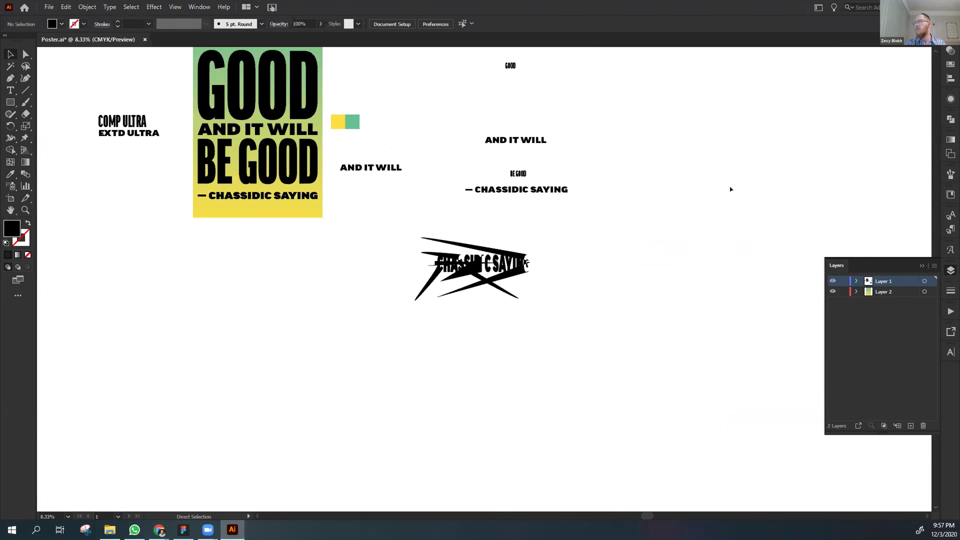
{"action": "left_click_drag", "start_coordinate": [368, 299], "coordinate": [492, 268]}
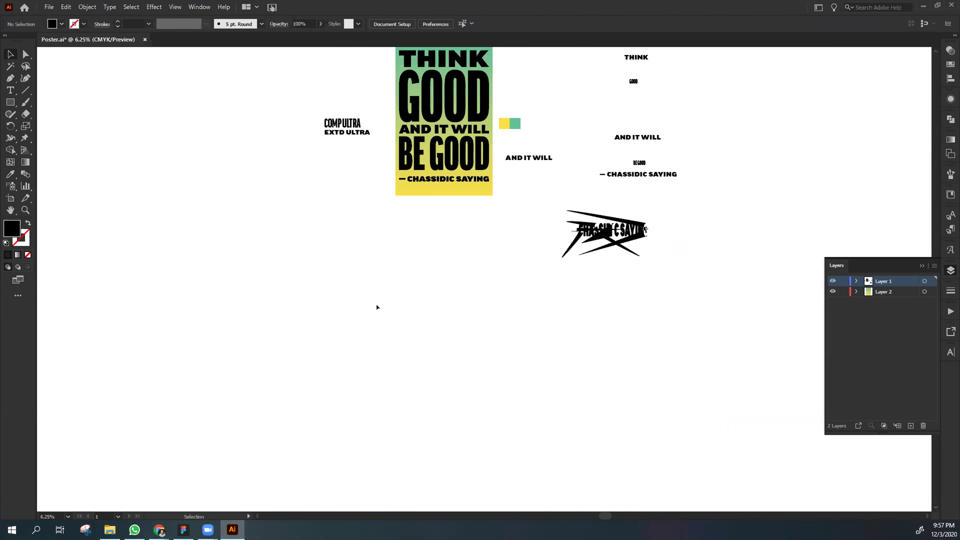
Try placing Hello sketch.jpg from Downloads as a linked image over the poster, and delete the placed copy.
{"action": "left_click", "coordinate": [49, 7]}
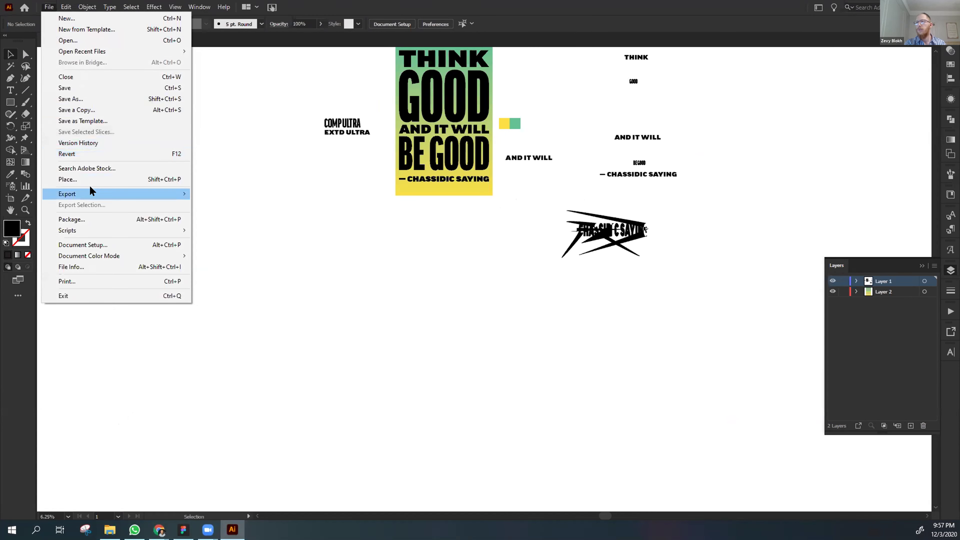
{"action": "left_click", "coordinate": [97, 181]}
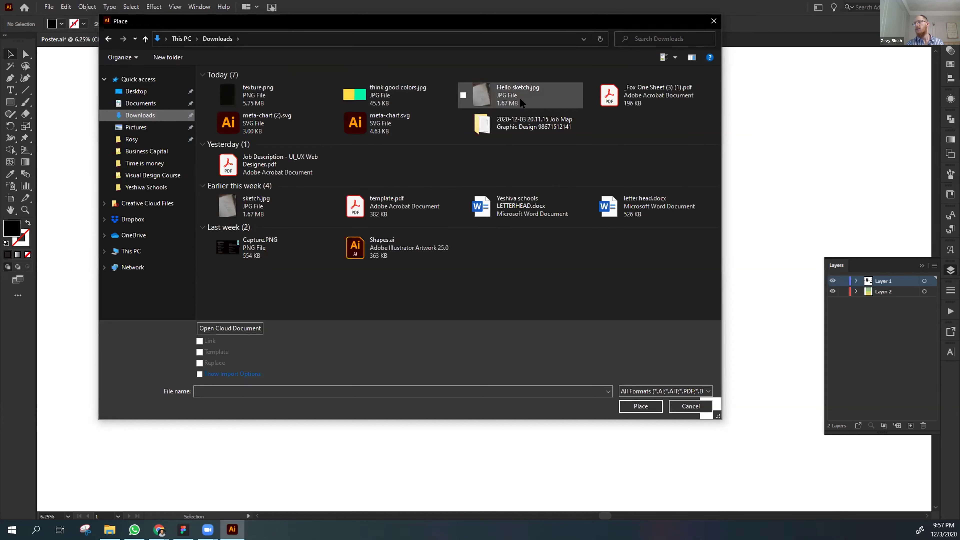
{"action": "left_click", "coordinate": [473, 94]}
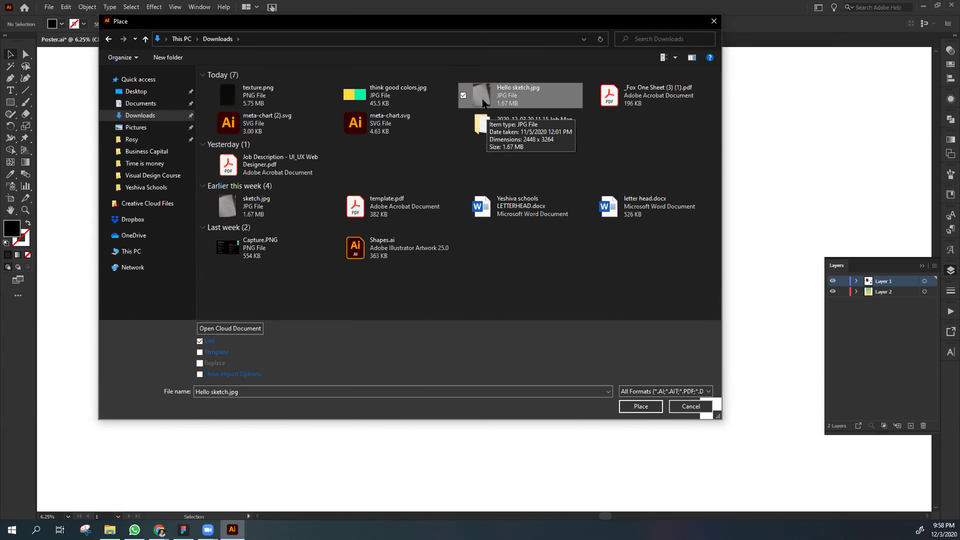
{"action": "double_click", "coordinate": [481, 87]}
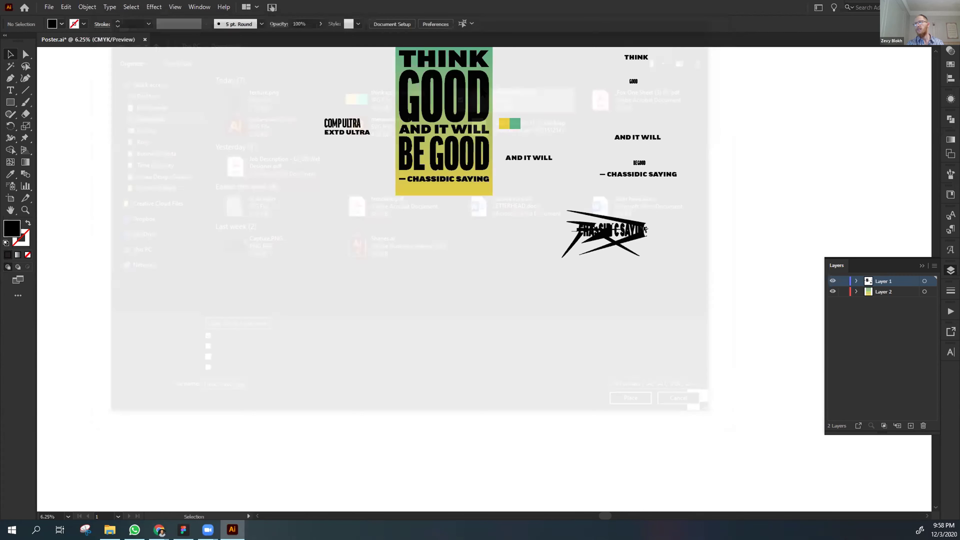
{"action": "left_click", "coordinate": [482, 88]}
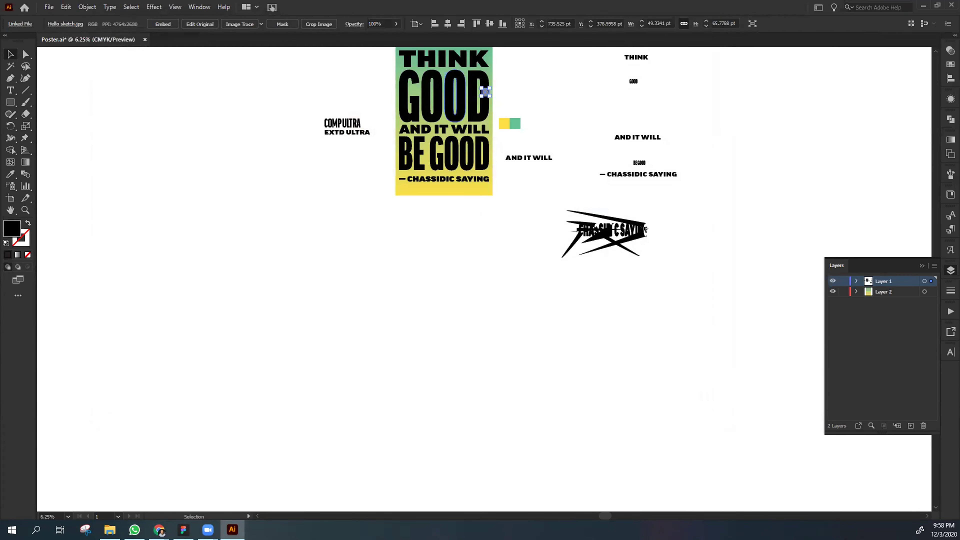
{"action": "key", "text": "Delete"}
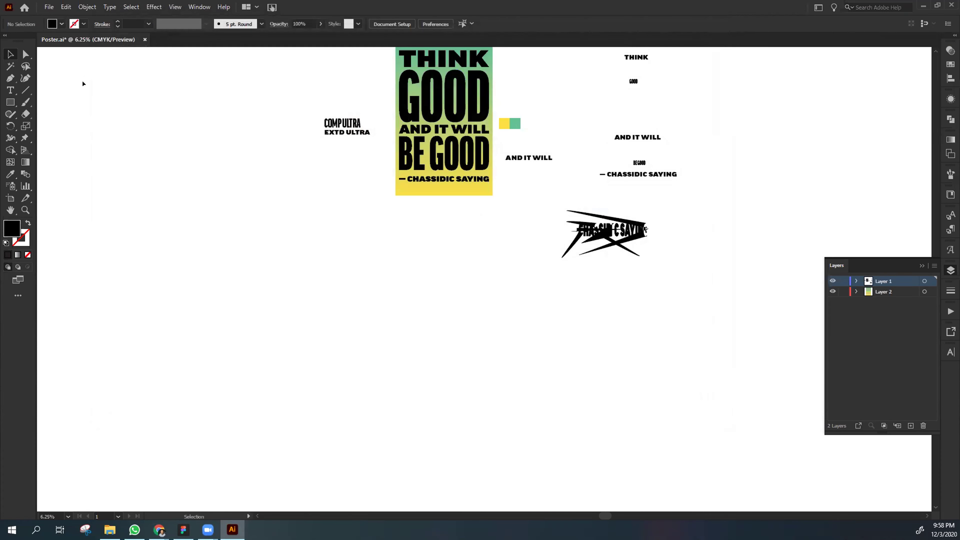
Place Hello sketch.jpg as a linked image at about two-thirds of the poster's width, centred beneath the poster.
{"action": "key", "text": "ctrl+shift+p"}
{"action": "left_click", "coordinate": [477, 106]}
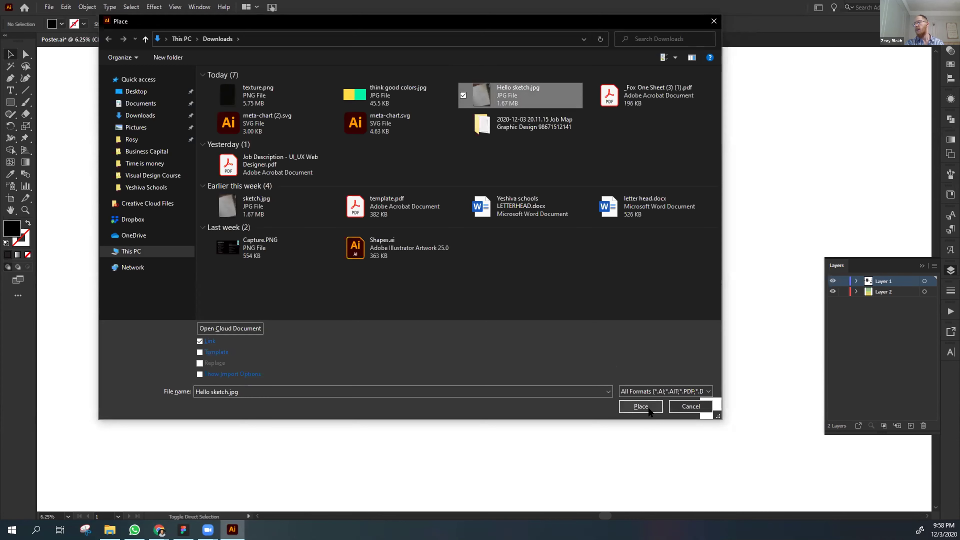
{"action": "left_click", "coordinate": [640, 406]}
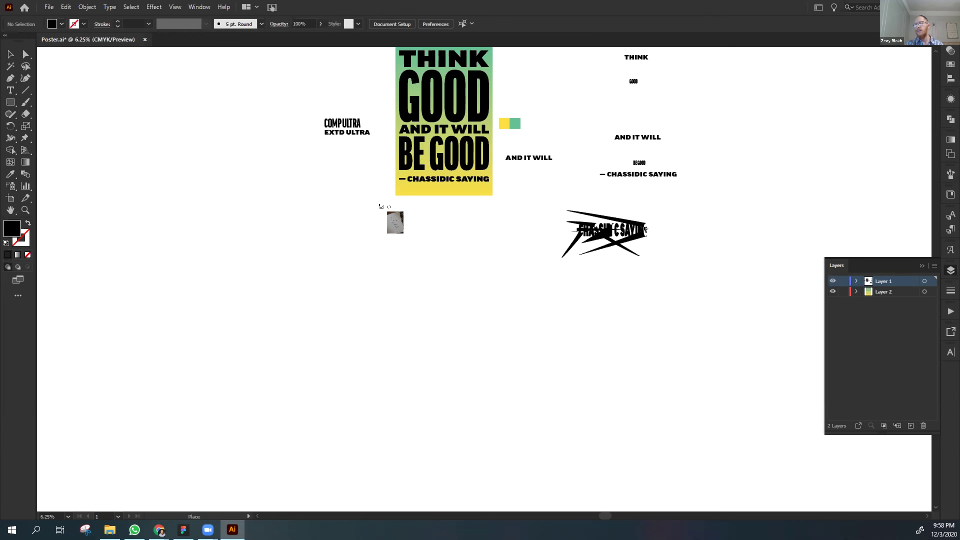
{"action": "left_click_drag", "start_coordinate": [381, 207], "coordinate": [448, 296]}
{"action": "left_click", "coordinate": [508, 304]}
{"action": "left_click_drag", "start_coordinate": [418, 243], "coordinate": [446, 244]}
{"action": "left_click", "coordinate": [377, 268]}
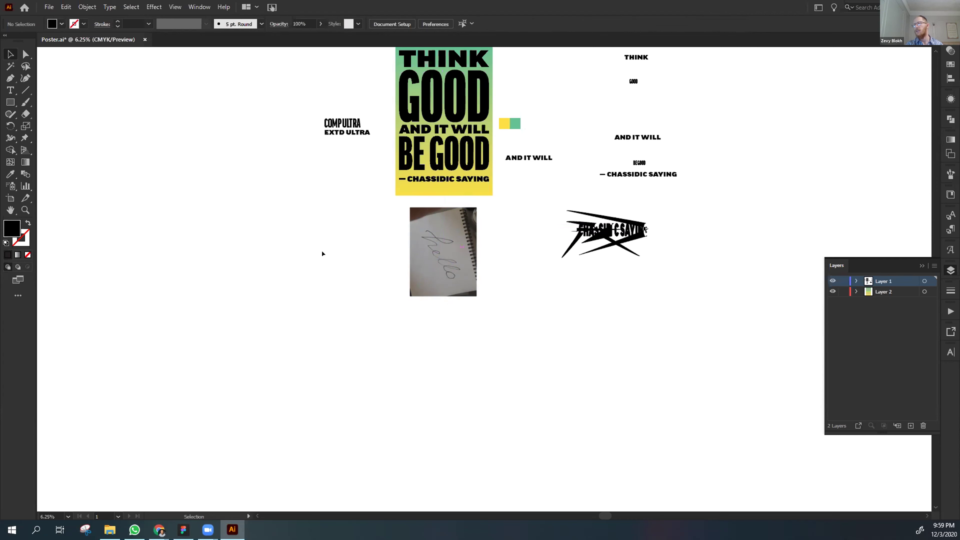
Delete the distorted "Chassidic Saying" lettering group beside the placed sketch.
{"action": "scroll", "coordinate": [322, 253], "scroll_direction": "up", "scroll_amount": 1}
{"action": "left_click", "coordinate": [597, 260]}
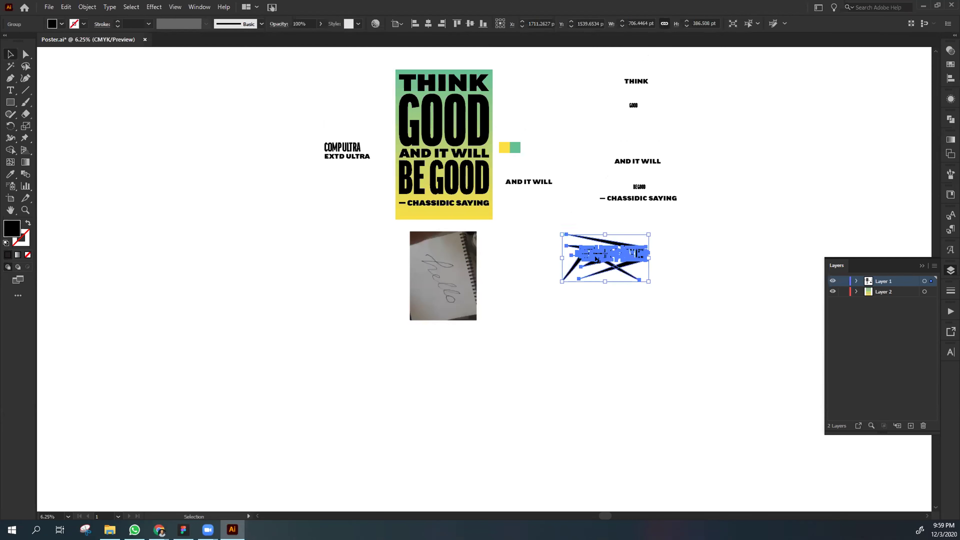
{"action": "key", "text": "Delete"}
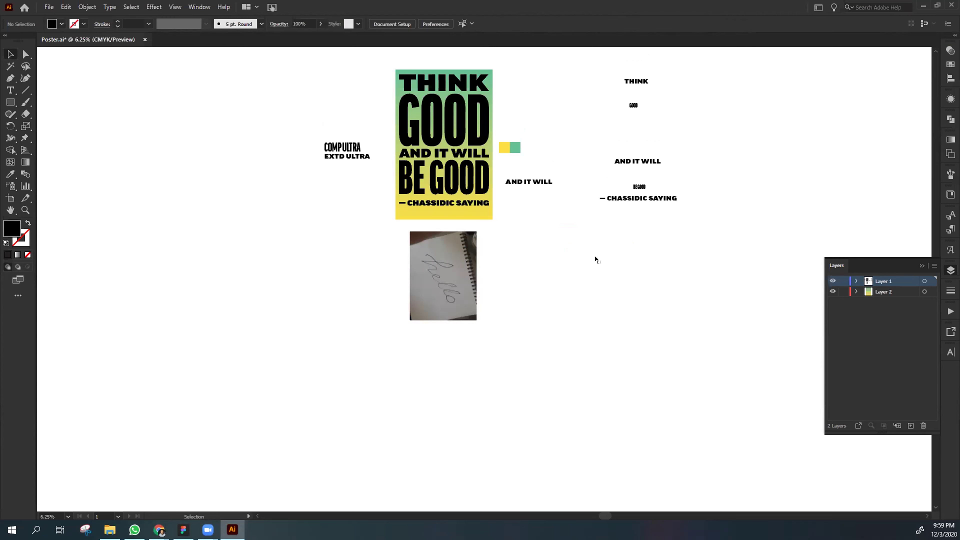